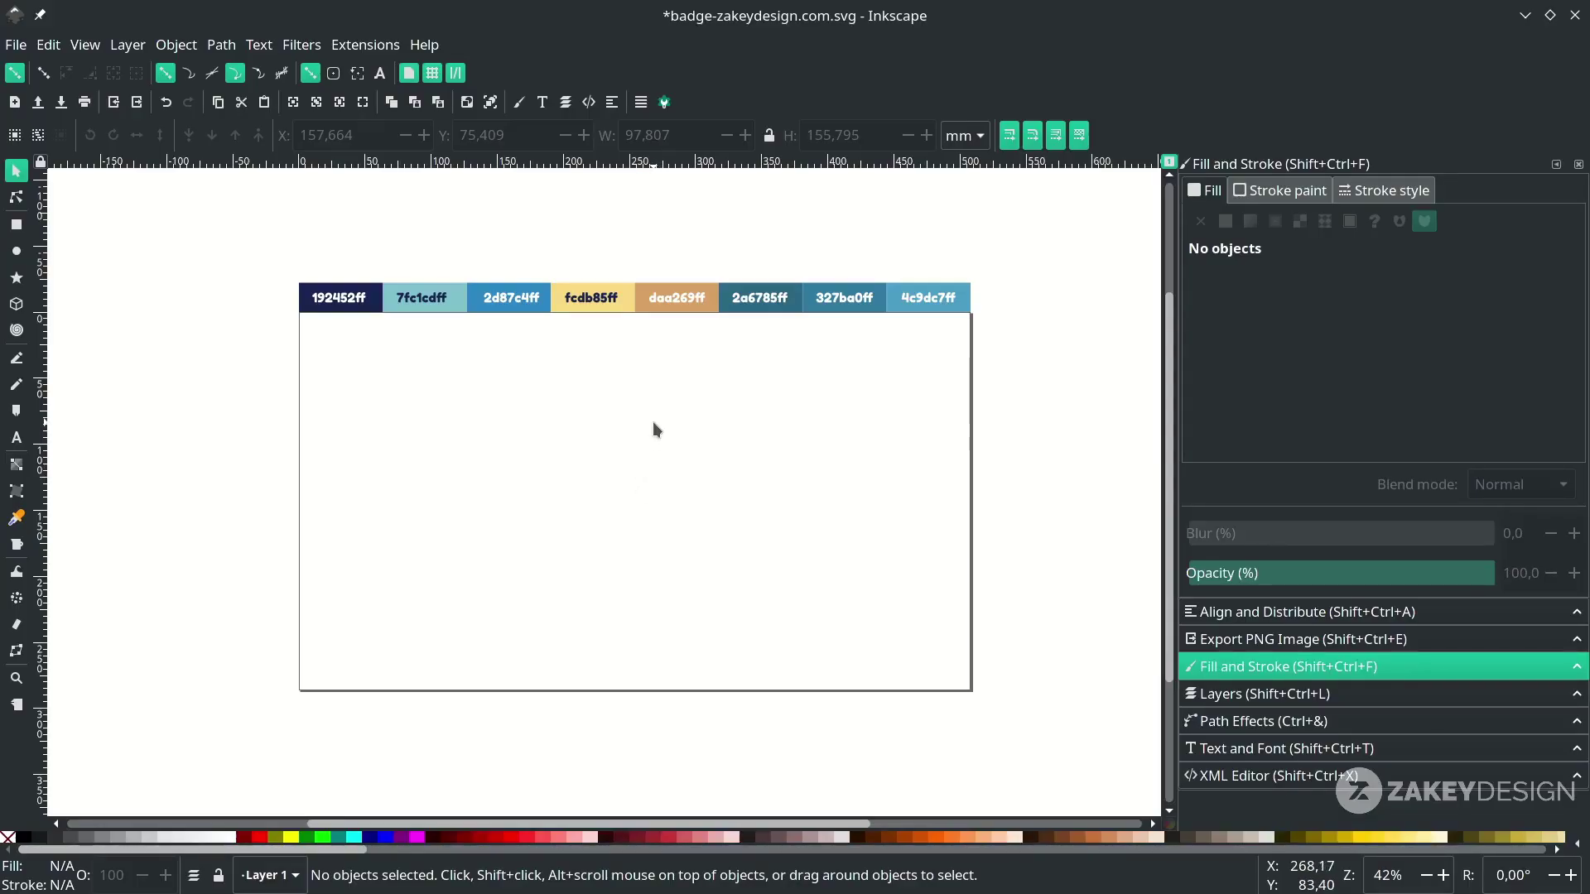
Draw a closed four-sided path about 104 mm wide with the Bezier tool, keeping its right edge straight and vertical
{"action": "key", "text": "b"}
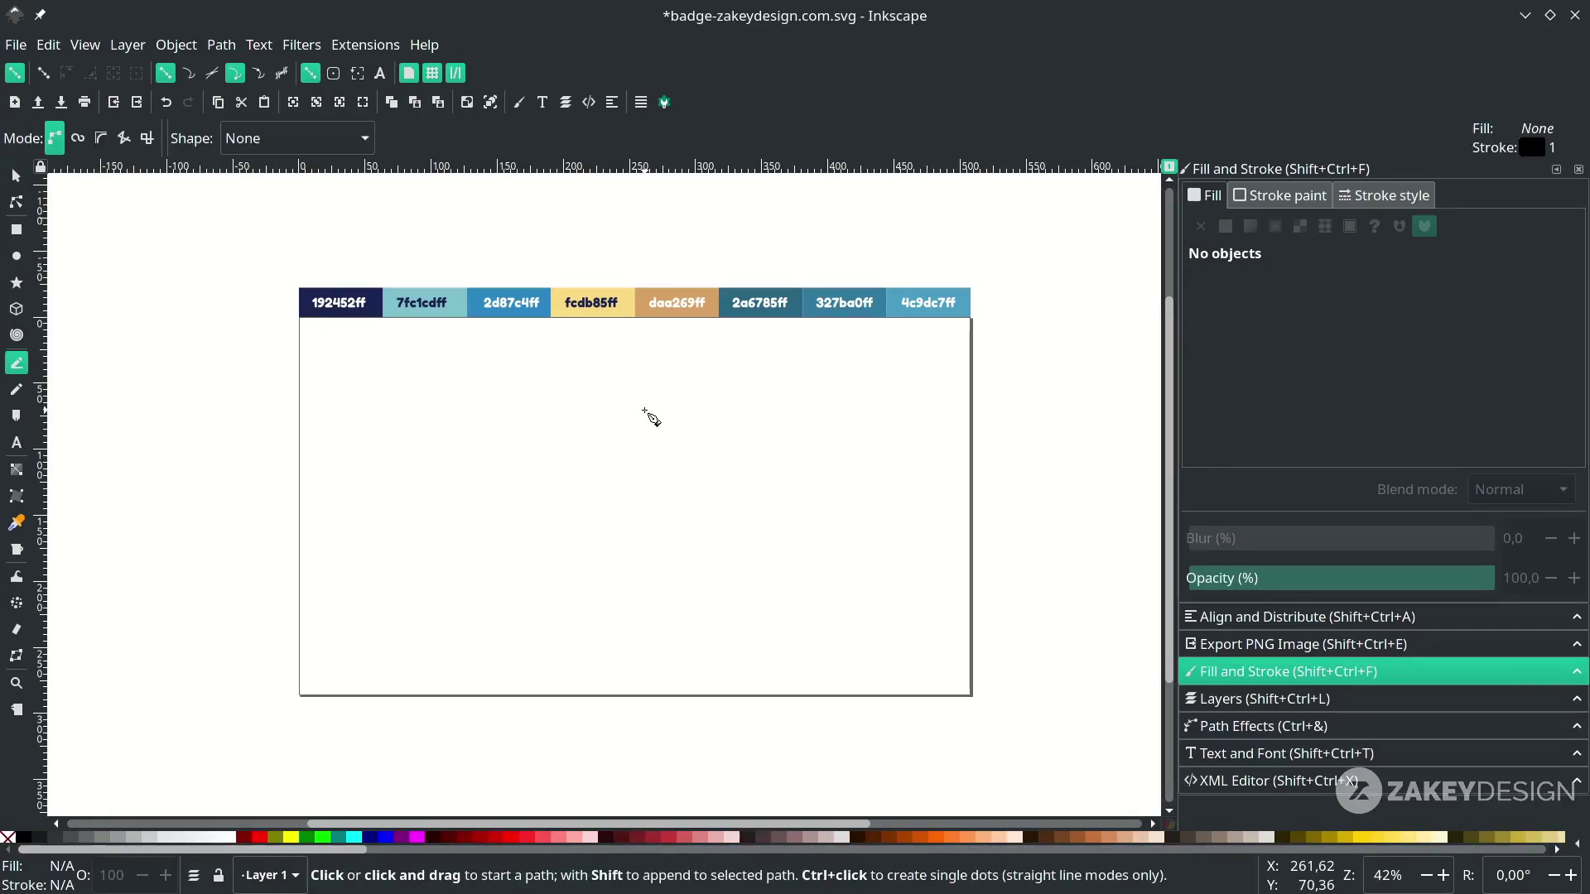
{"action": "left_click", "coordinate": [645, 410]}
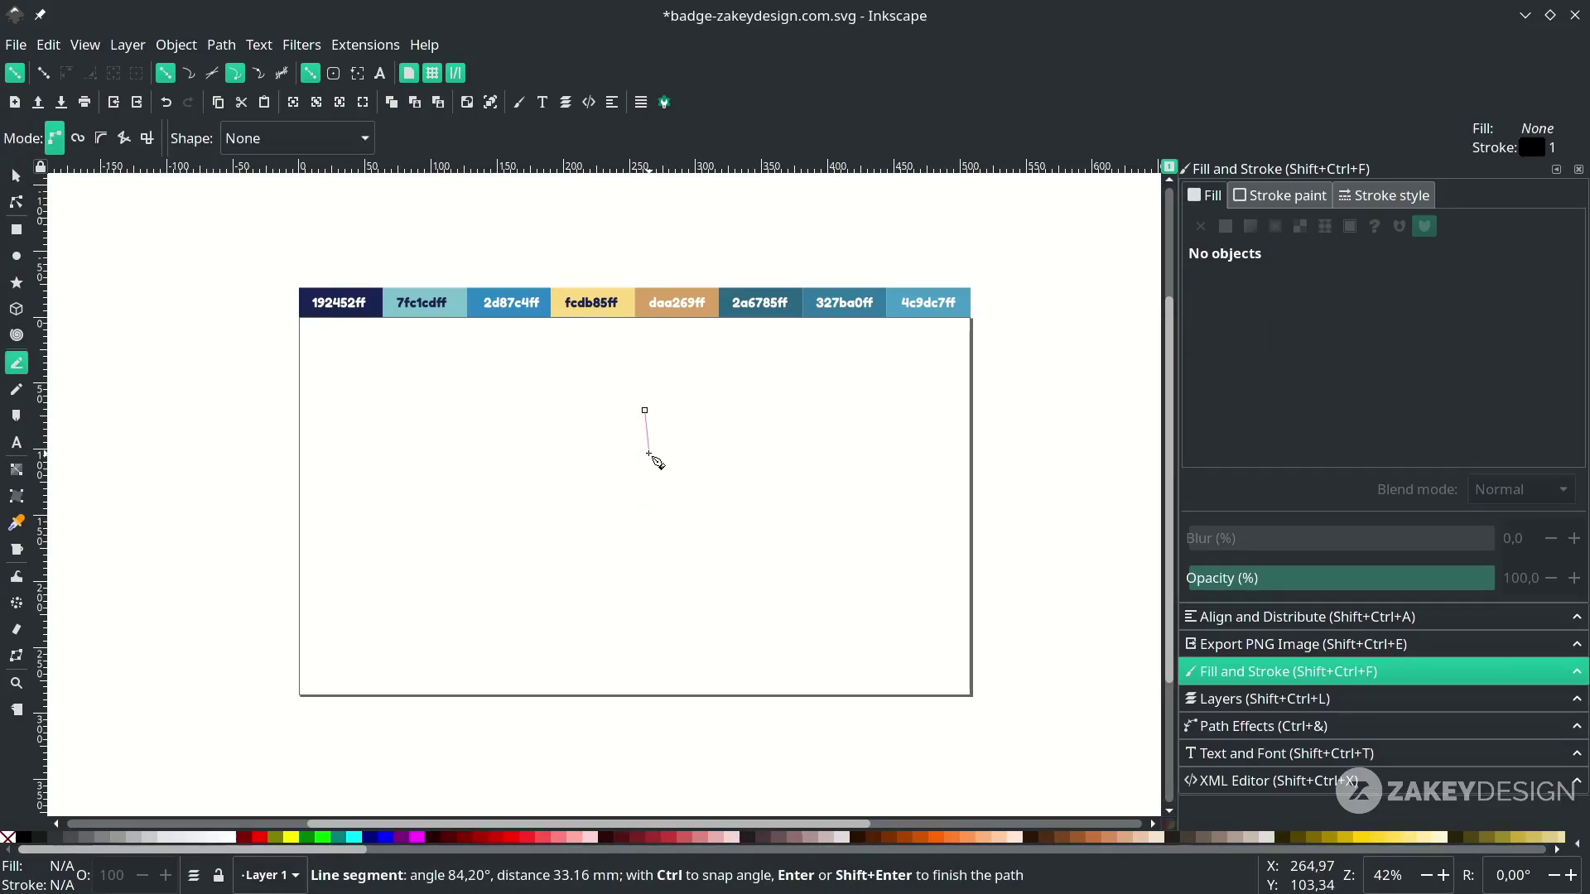
{"action": "left_click", "coordinate": [648, 597]}
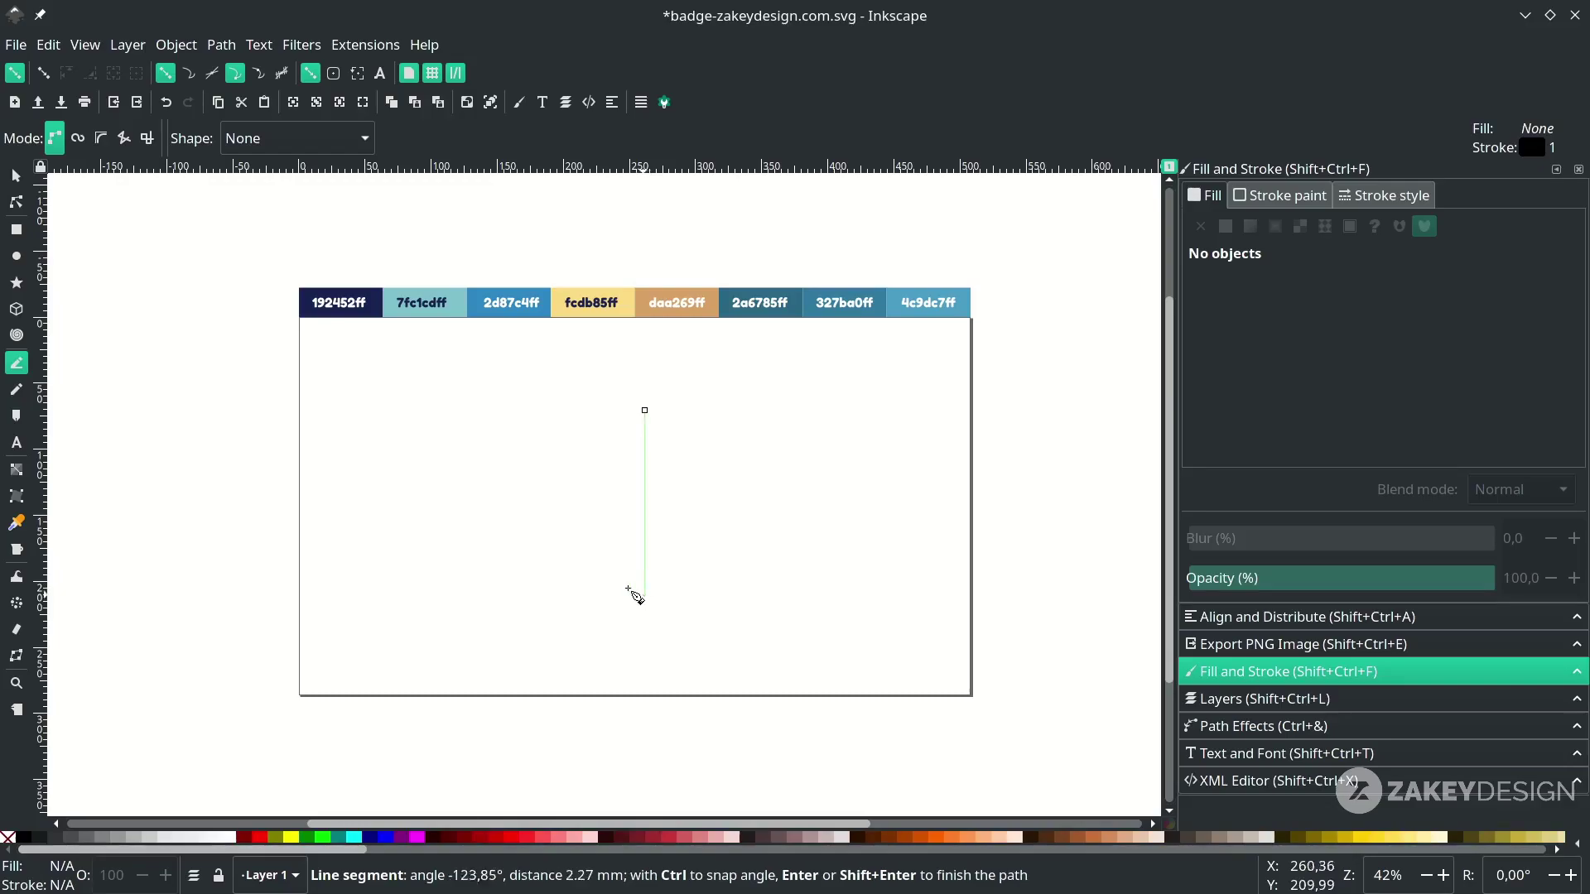
{"action": "left_click", "coordinate": [521, 536]}
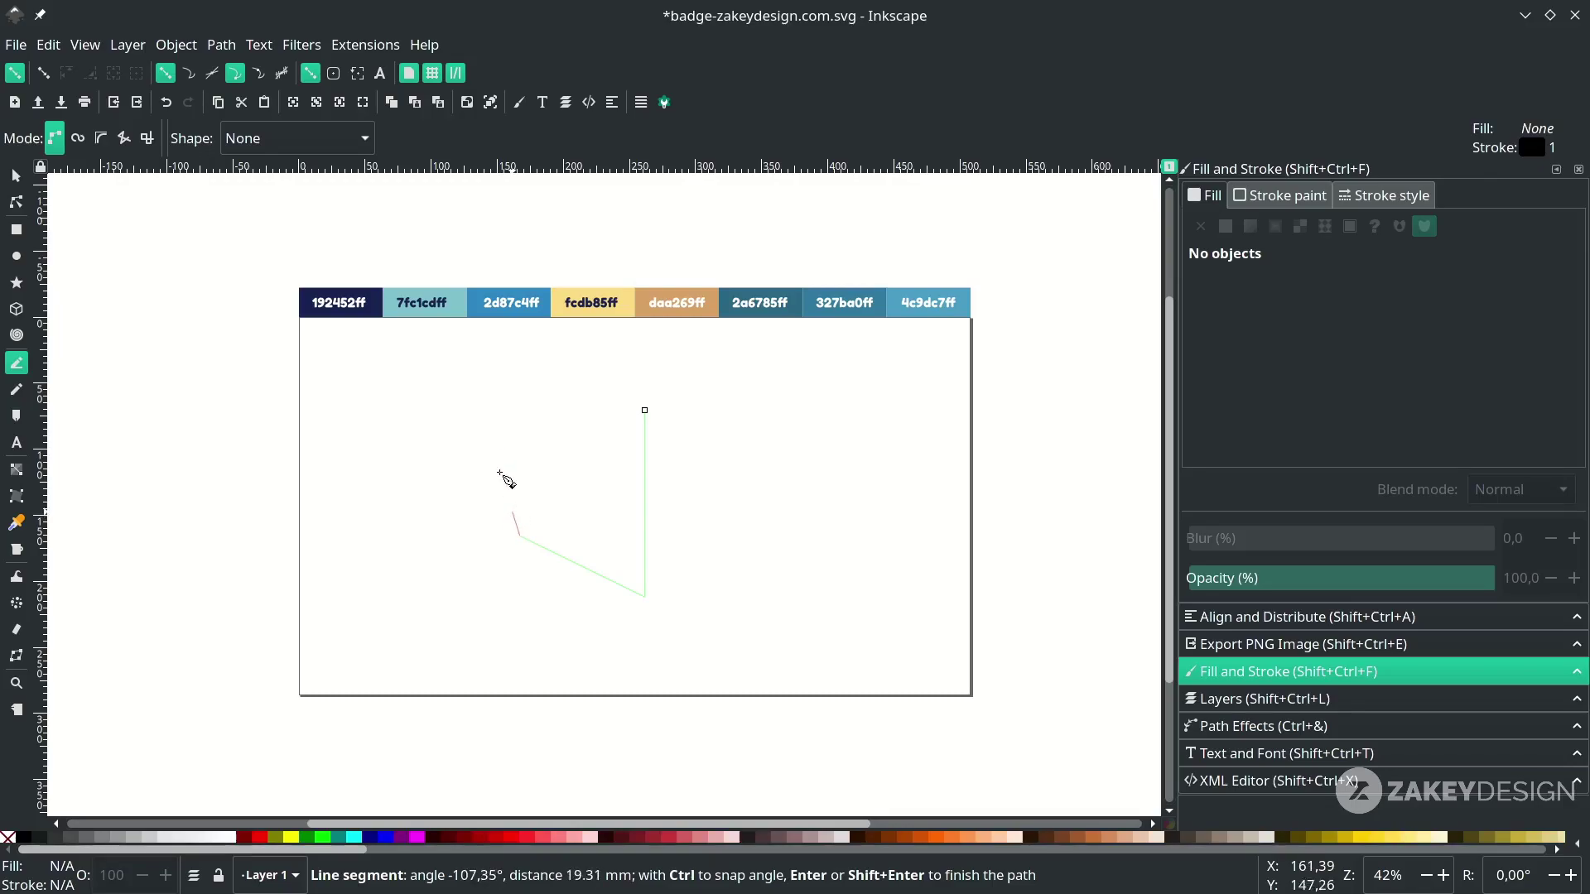
{"action": "scroll", "coordinate": [511, 496], "scroll_direction": "up", "scroll_amount": 2, "text": "ctrl"}
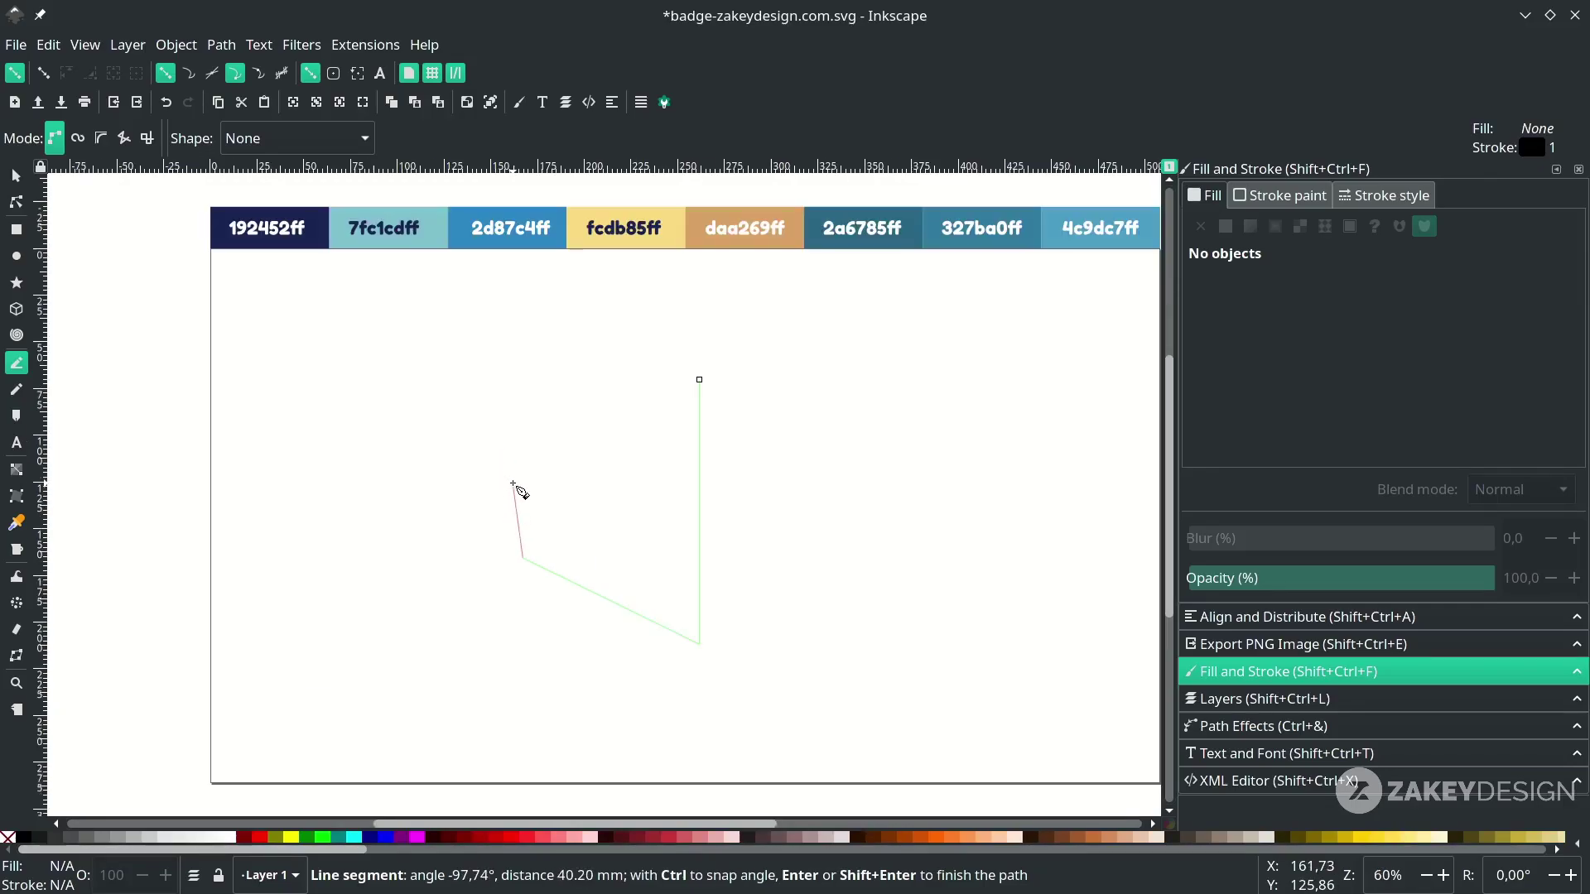
{"action": "left_click", "coordinate": [503, 362]}
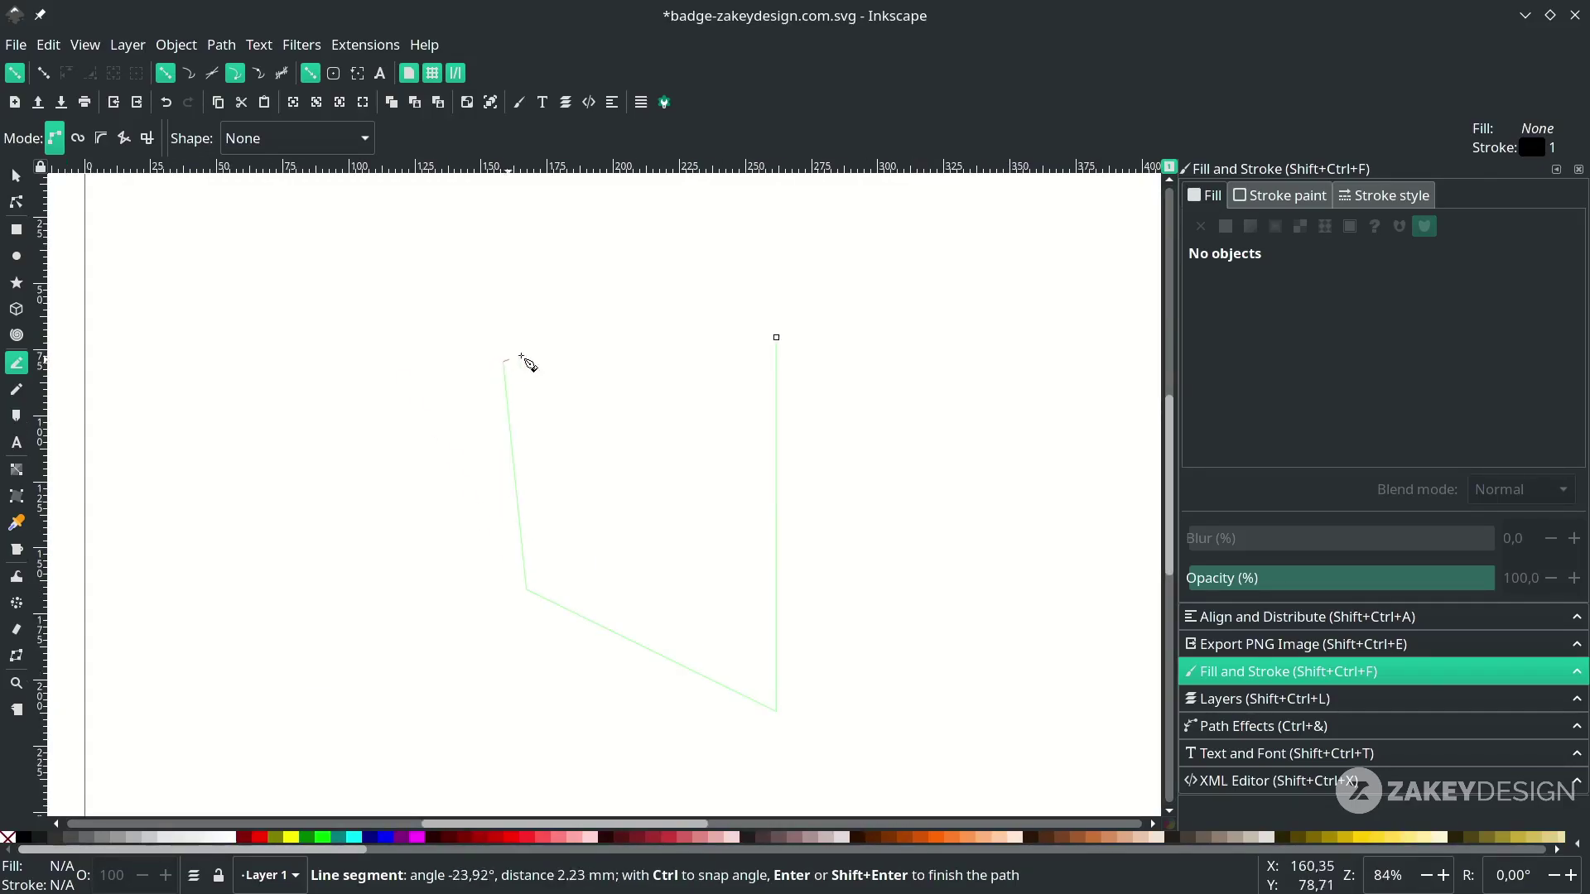
{"action": "left_click", "coordinate": [776, 339]}
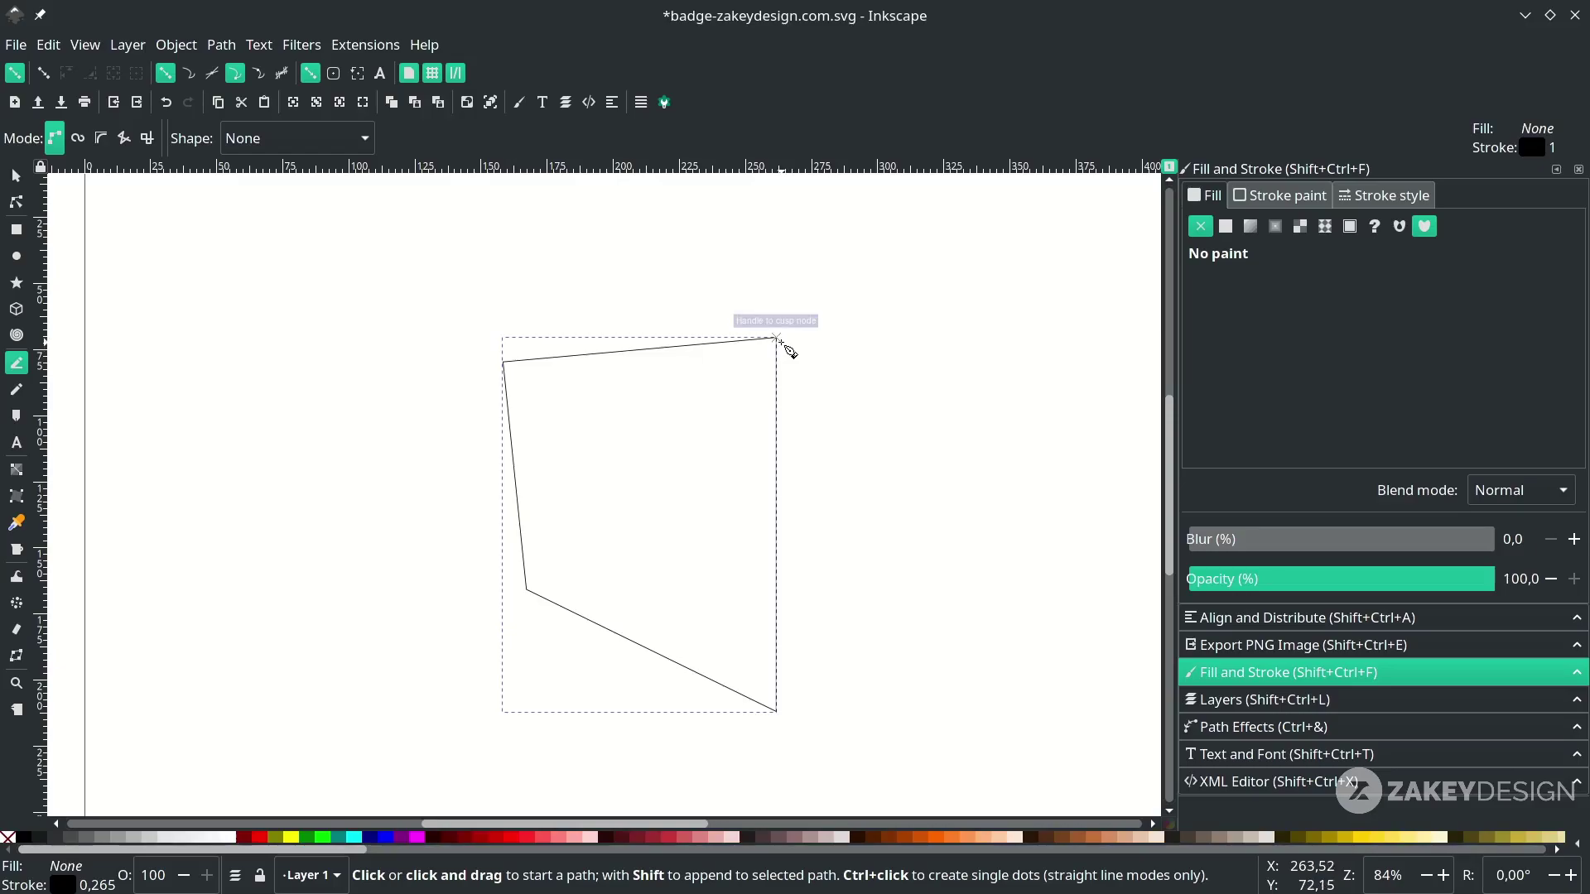
Move the path's upper-right node straight up about 22 mm, in line with the vertical edge
{"action": "key", "text": "n"}
{"action": "left_click", "coordinate": [777, 333]}
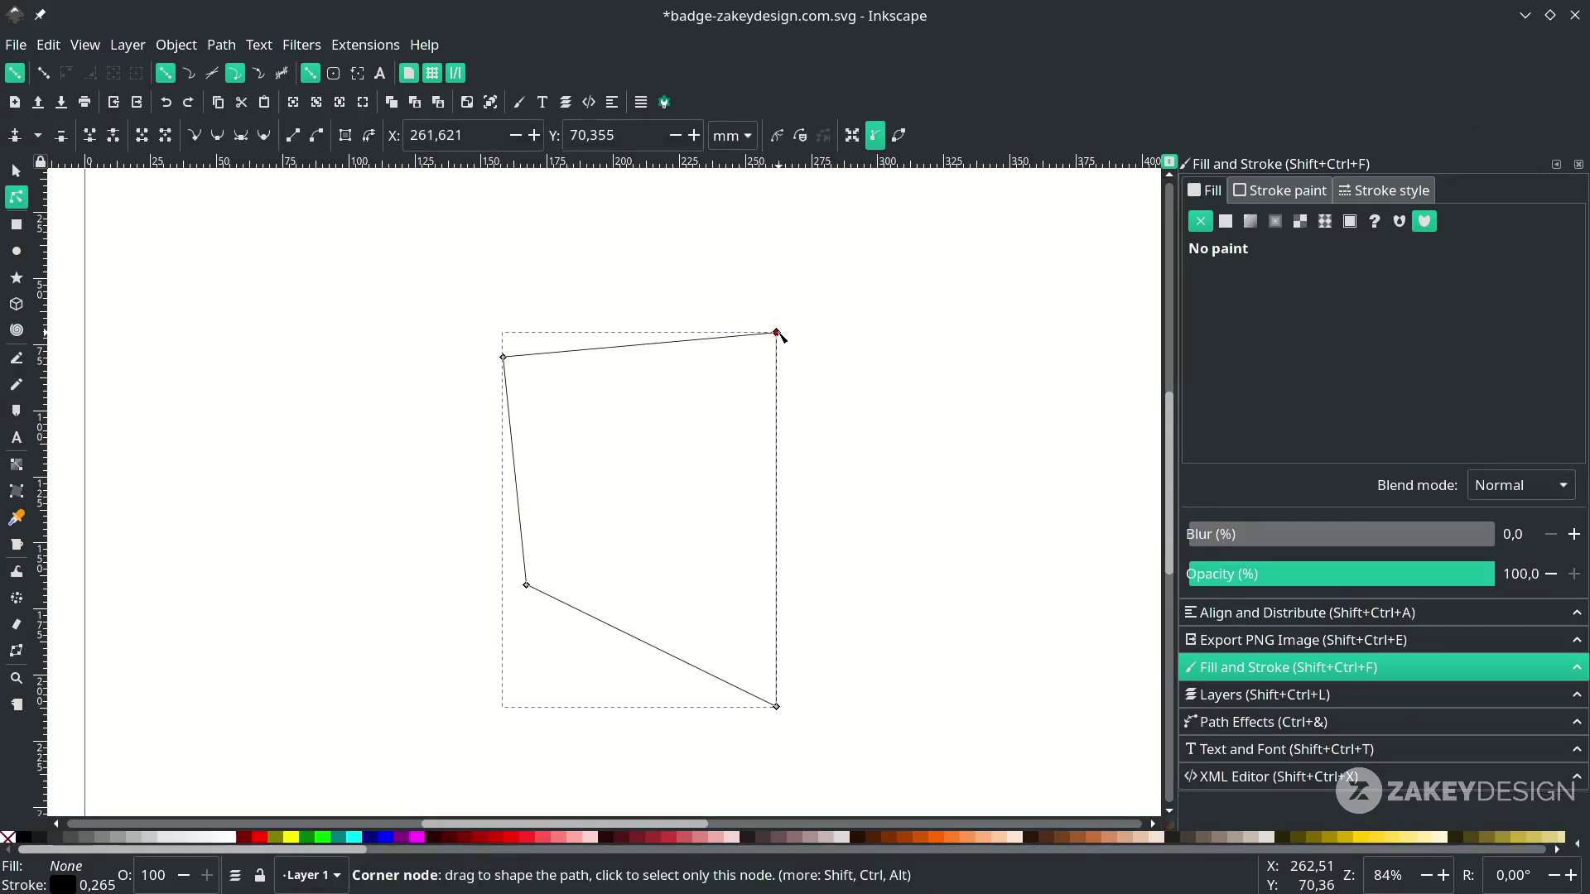
{"action": "left_click_drag", "start_coordinate": [778, 334], "coordinate": [782, 274]}
{"action": "key", "text": "s"}
{"action": "left_click", "coordinate": [712, 505]}
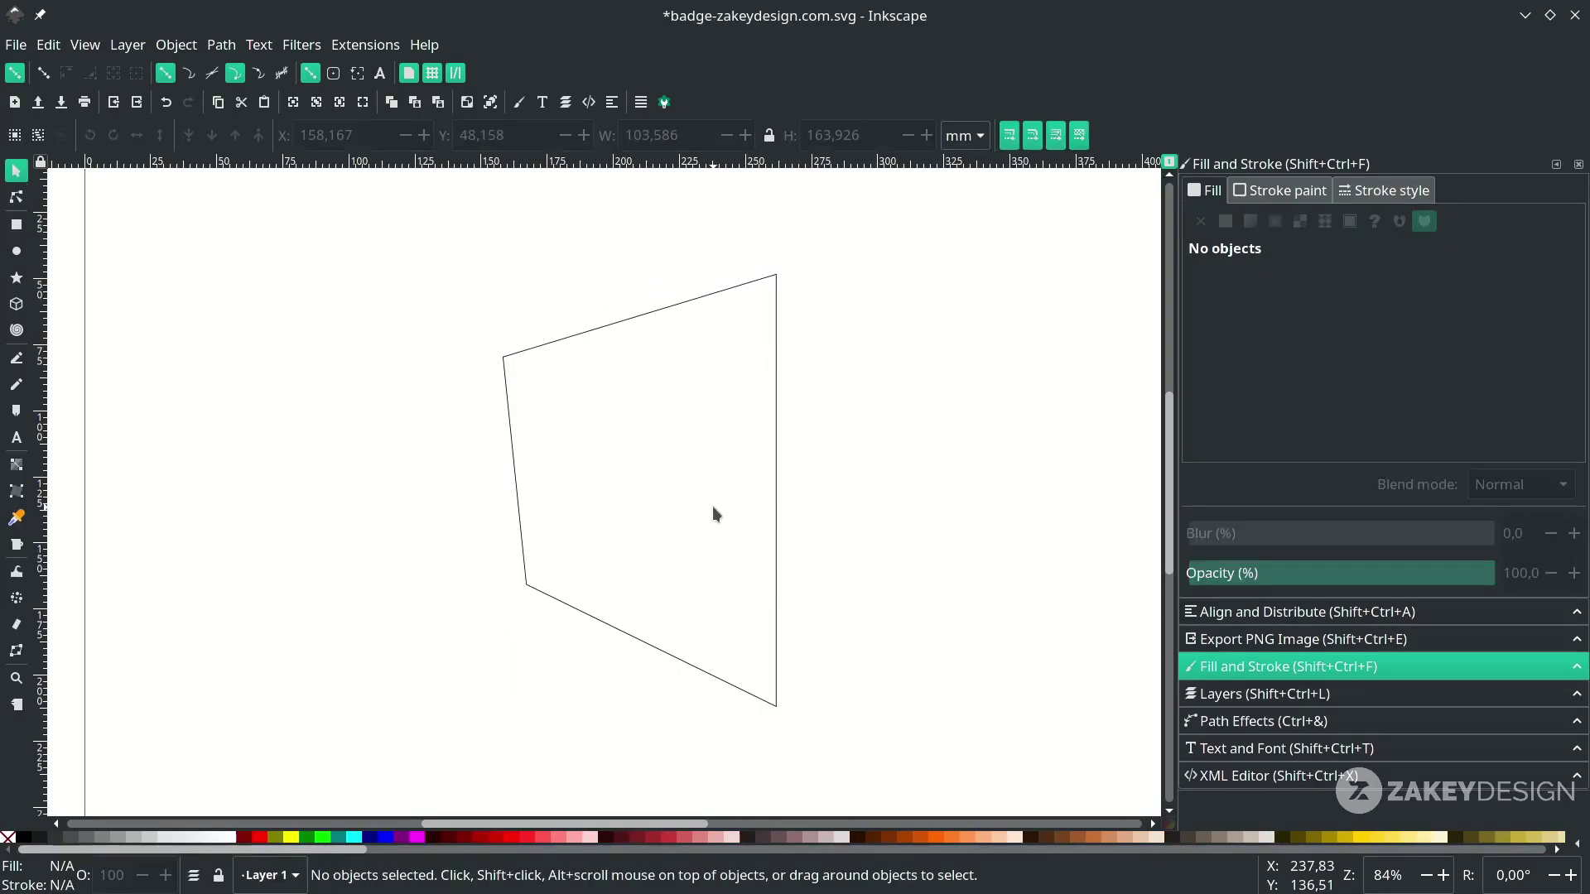
Move the path's lower-left node down and inward to about X 181, Y 186 mm, and shift the upper-left node about 6 mm inward
{"action": "key", "text": "n"}
{"action": "left_click", "coordinate": [526, 585]}
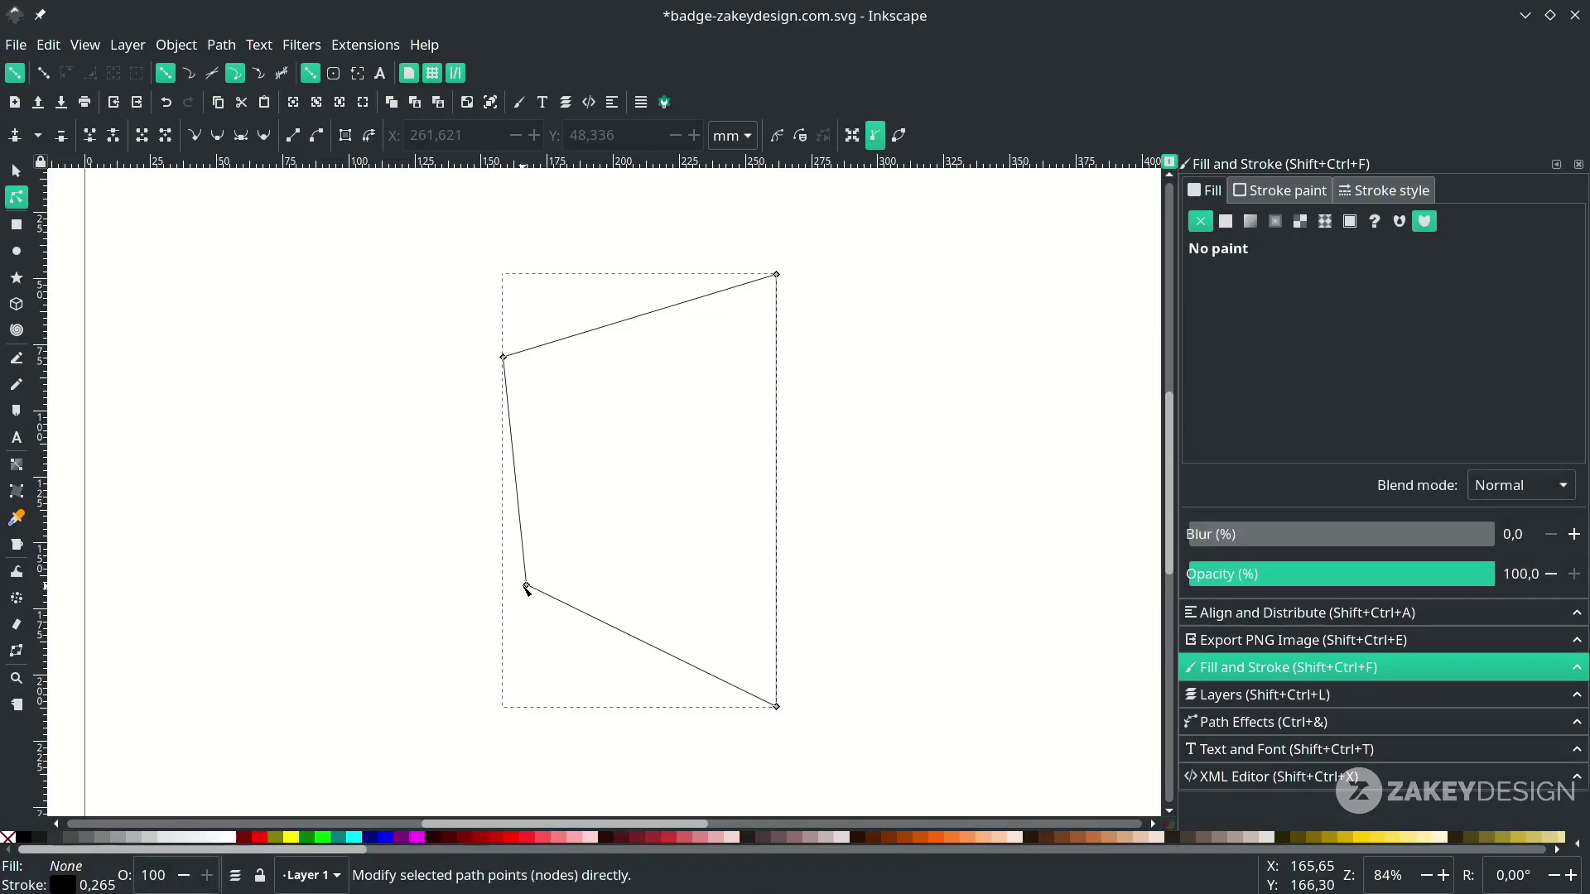
{"action": "left_click_drag", "start_coordinate": [528, 587], "coordinate": [532, 639]}
{"action": "key", "text": "s"}
{"action": "key", "text": "Escape"}
{"action": "left_click", "coordinate": [781, 532]}
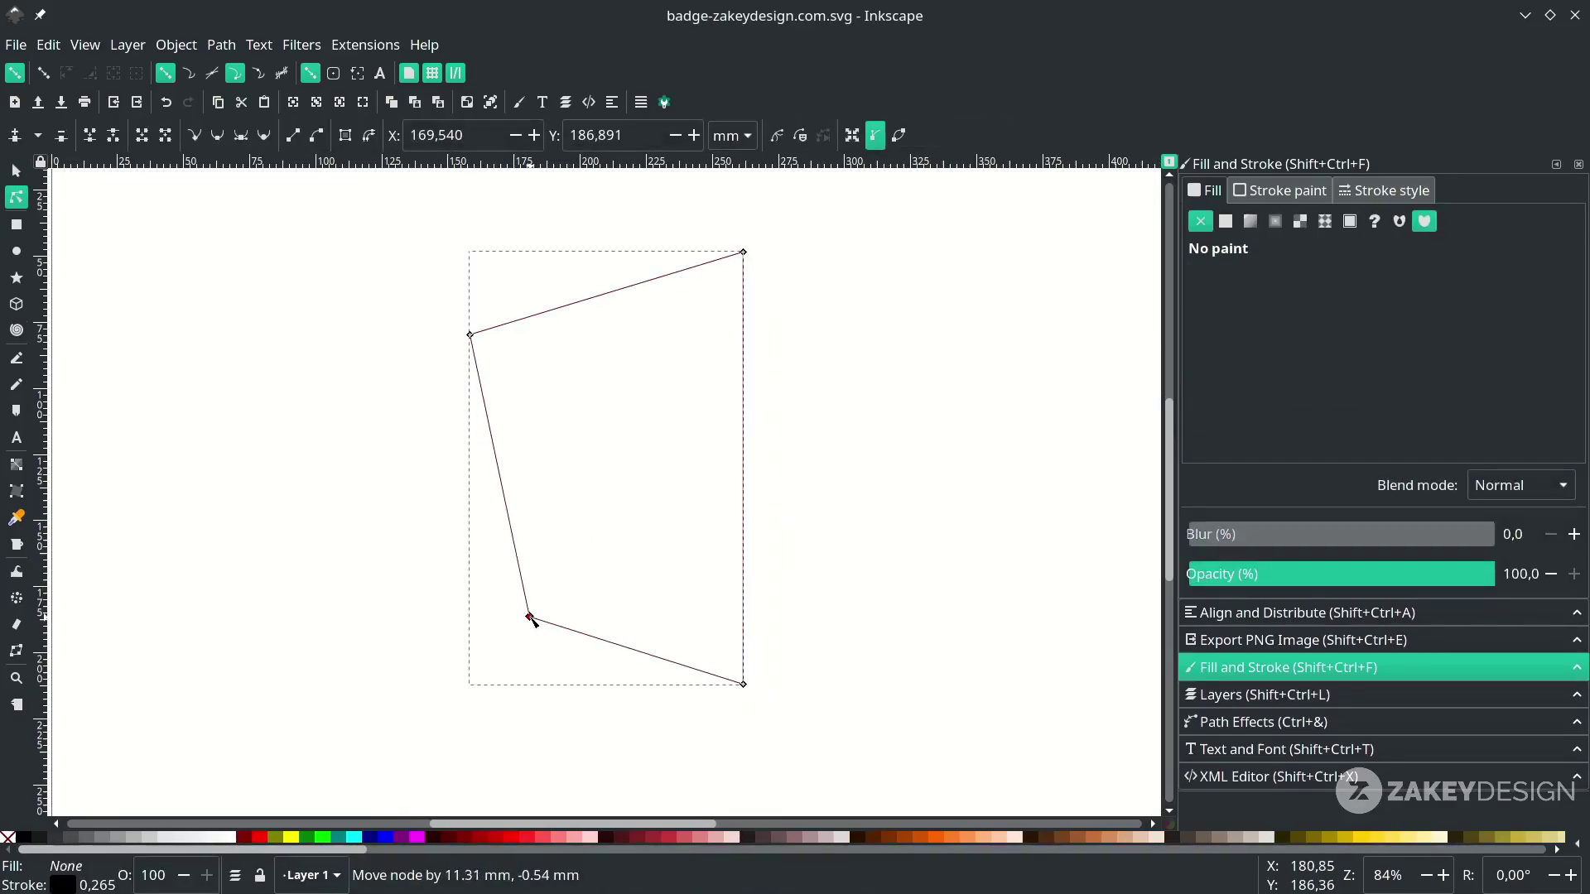
{"action": "left_click_drag", "start_coordinate": [530, 618], "coordinate": [530, 618]}
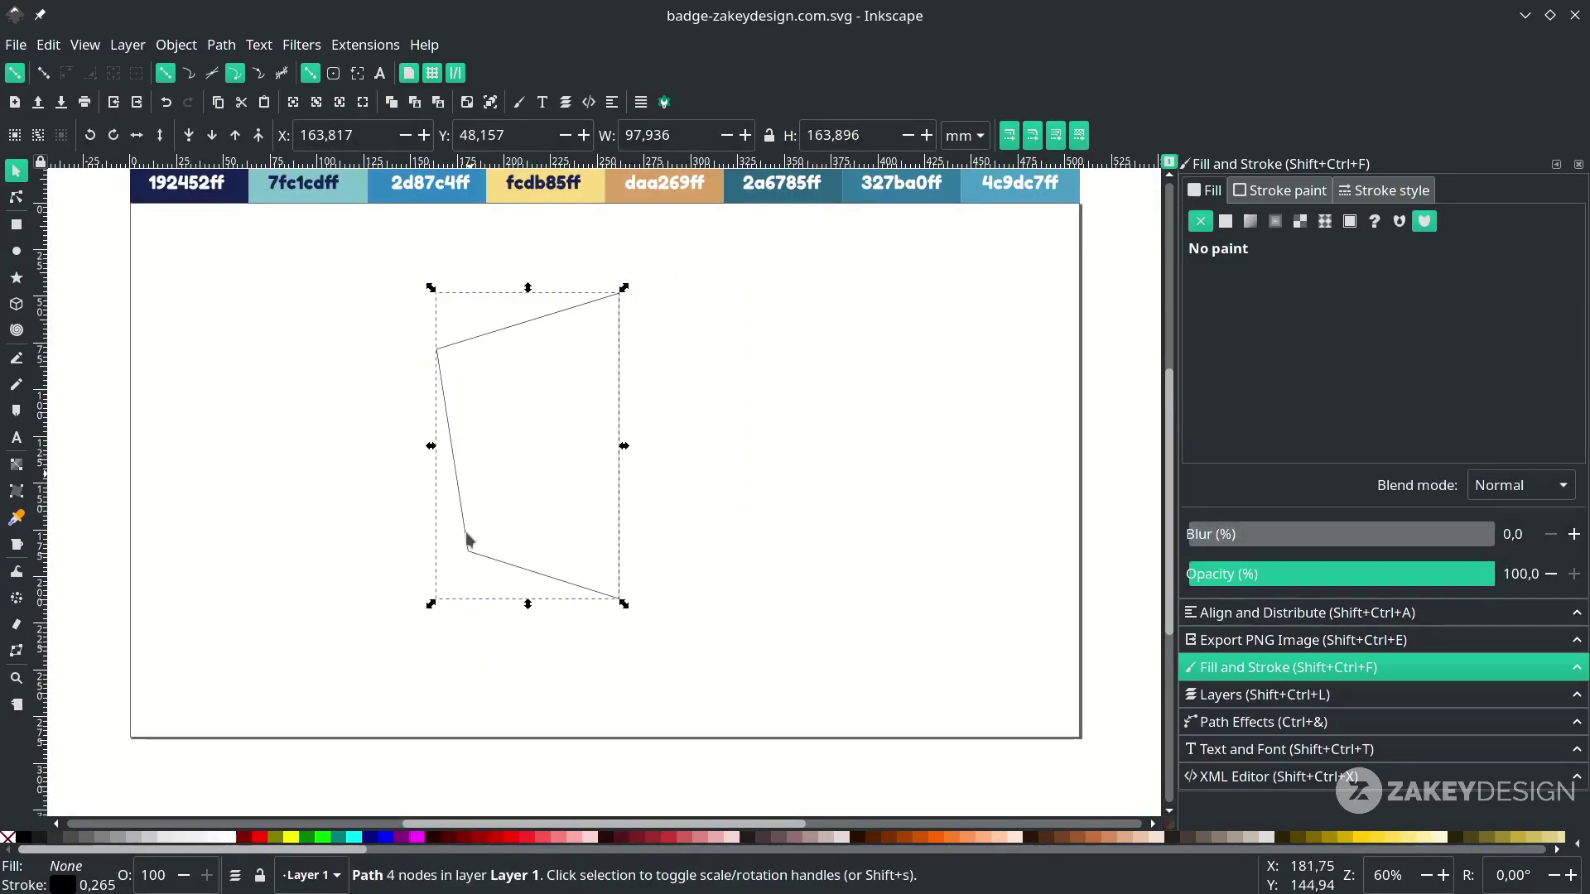
Swap the path's fill and stroke to give it a solid black fill and no outline
{"action": "right_click", "coordinate": [73, 872]}
{"action": "left_click", "coordinate": [146, 774]}
{"action": "scroll", "coordinate": [524, 678], "scroll_direction": "up", "scroll_amount": 1}
{"action": "left_click", "coordinate": [696, 590]}
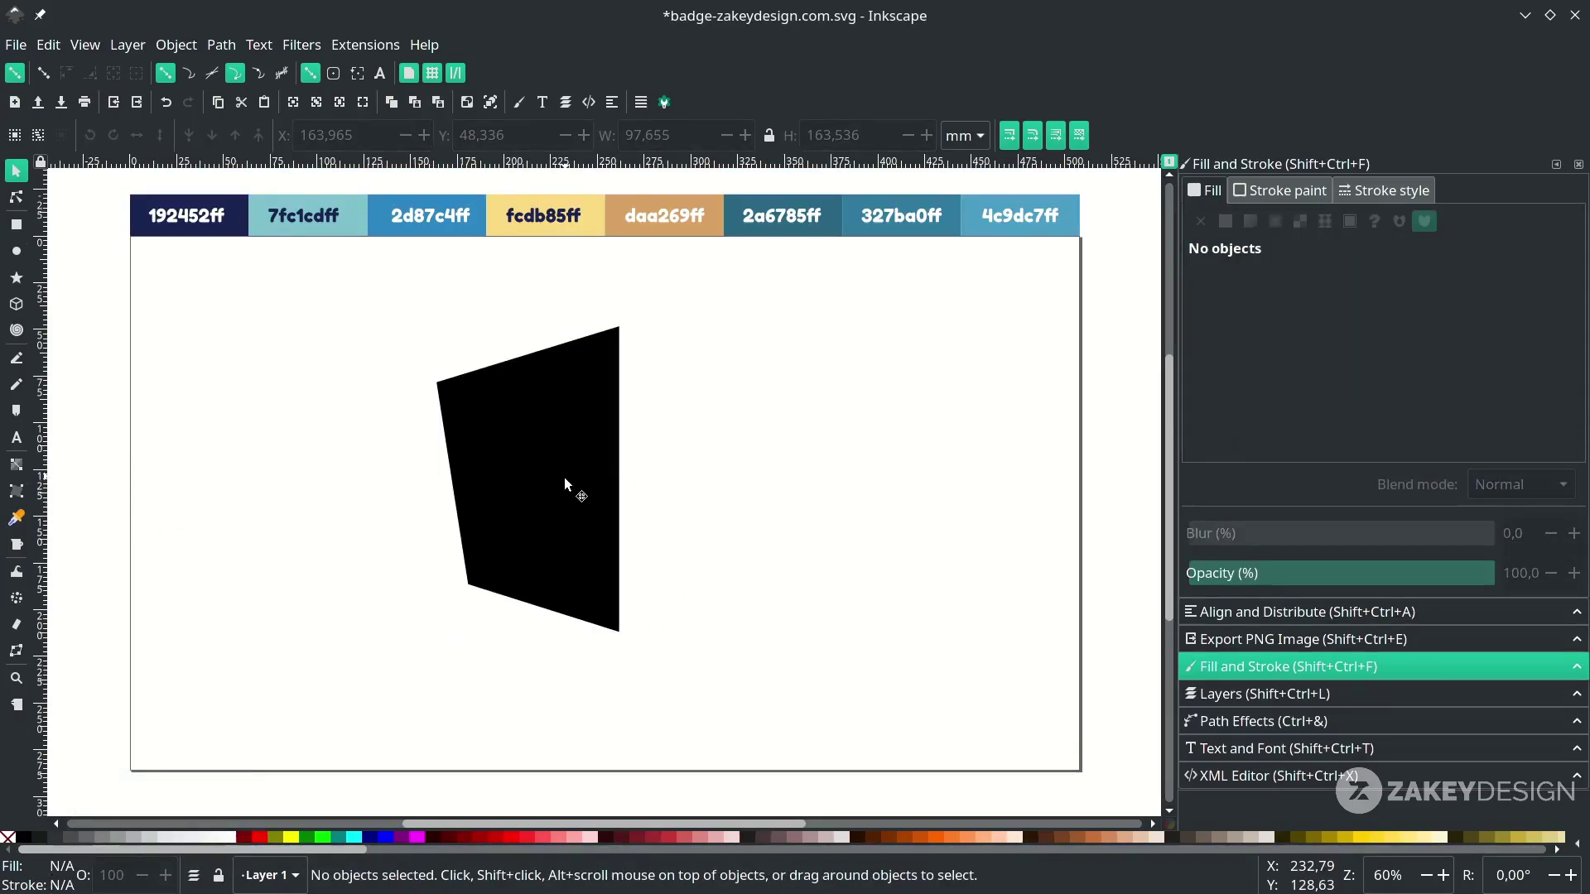
Duplicate the black half shape, place the copy to its right and flip the copy horizontally
{"action": "left_click", "coordinate": [564, 477]}
{"action": "scroll", "coordinate": [564, 477], "scroll_direction": "up", "scroll_amount": 2}
{"action": "scroll", "coordinate": [588, 549], "scroll_direction": "down", "scroll_amount": 1}
{"action": "left_click", "coordinate": [805, 560]}
{"action": "left_click", "coordinate": [519, 460]}
{"action": "key", "text": "ctrl"}
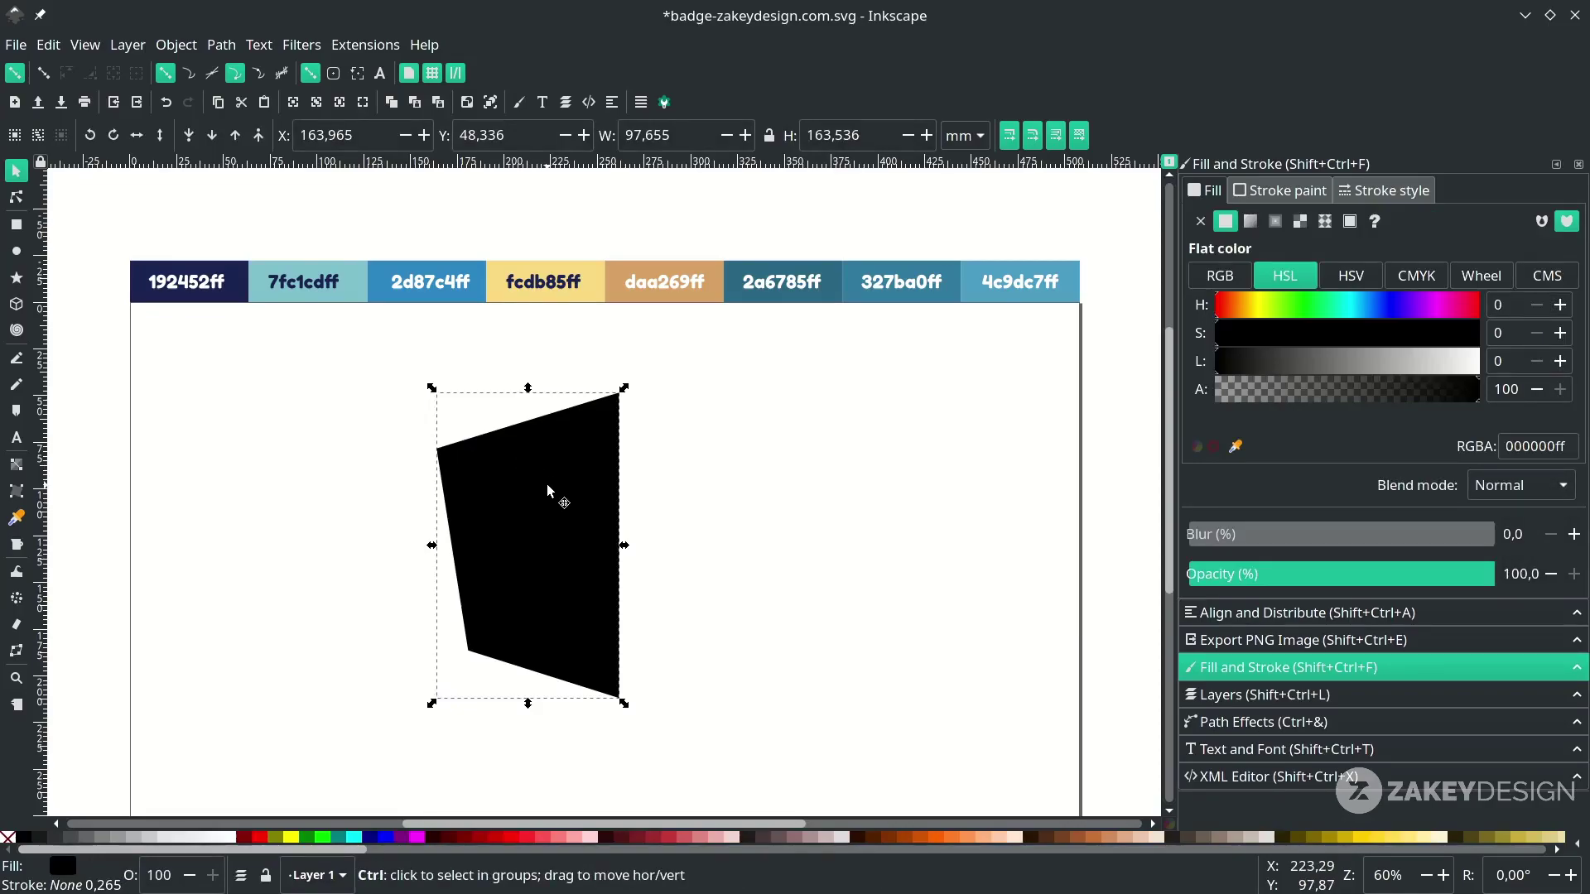
{"action": "key", "text": "ctrl+d"}
{"action": "left_click_drag", "start_coordinate": [547, 487], "coordinate": [742, 506]}
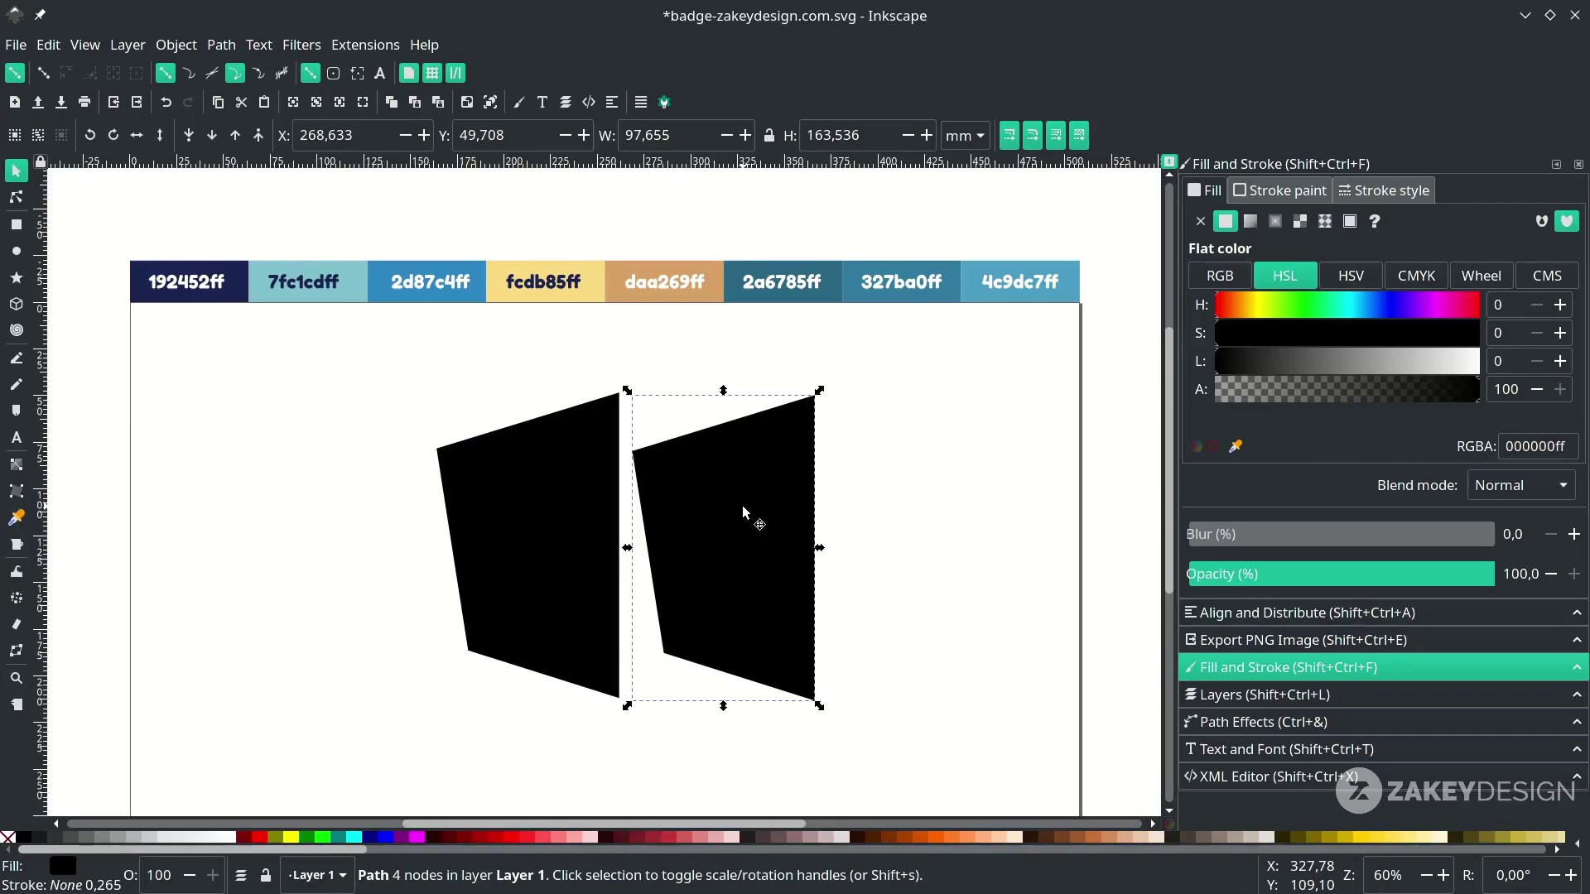
{"action": "key", "text": "h"}
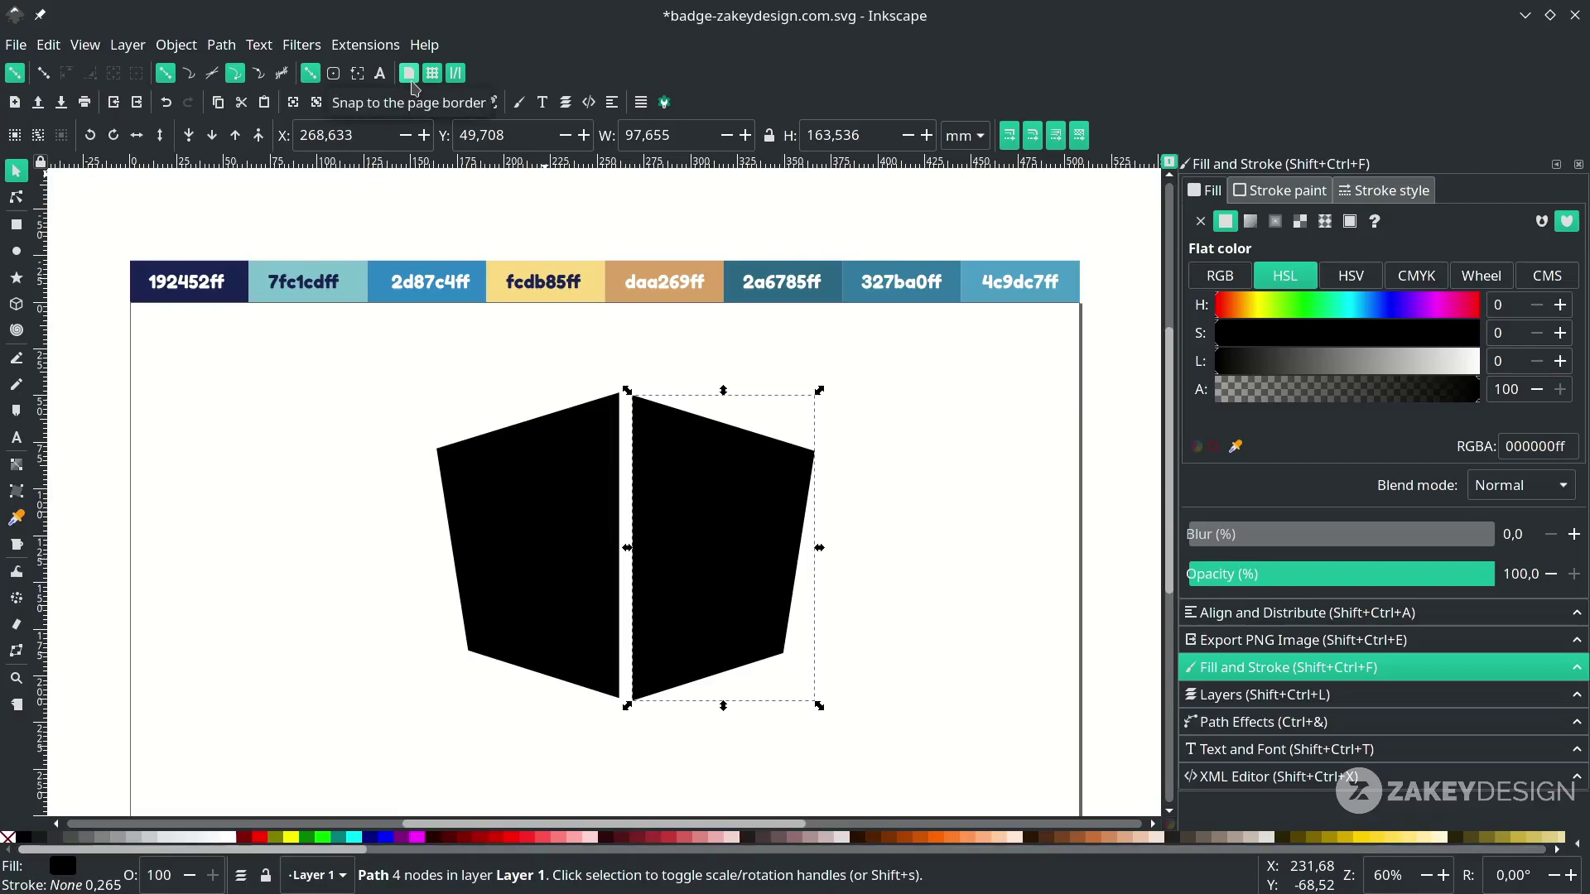
Snap the mirrored half's top corner to the original half's top corner, joining them along the vertical edge
{"action": "left_click", "coordinate": [661, 489]}
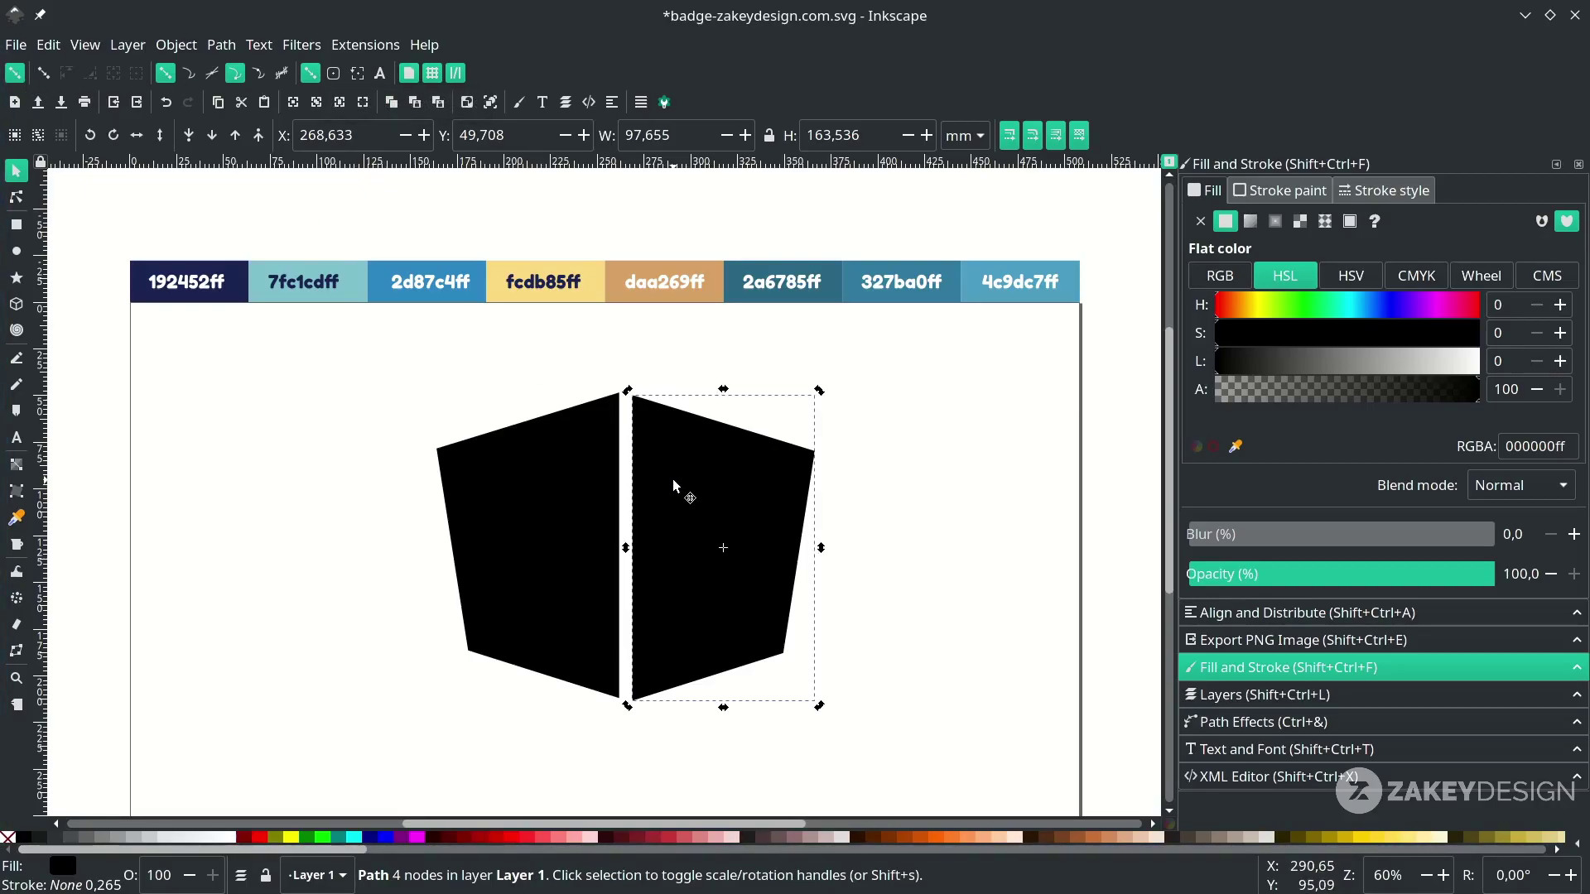
{"action": "left_click_drag", "start_coordinate": [672, 479], "coordinate": [667, 477]}
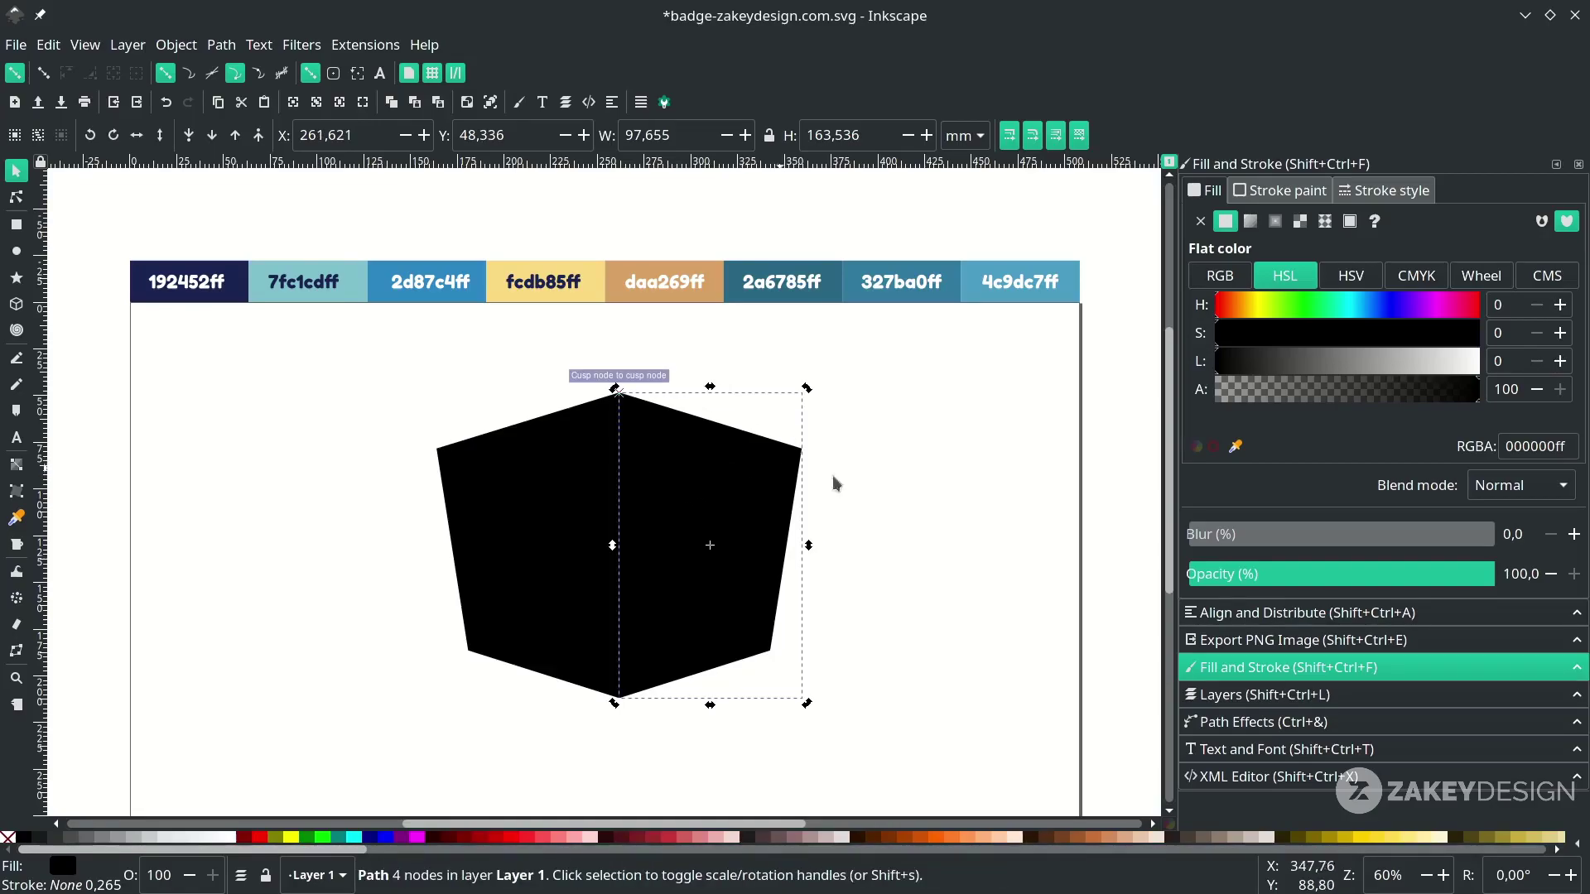
{"action": "left_click", "coordinate": [833, 478]}
{"action": "left_click", "coordinate": [712, 527]}
{"action": "scroll", "coordinate": [713, 422], "scroll_direction": "down", "scroll_amount": 1}
{"action": "left_click", "coordinate": [816, 530]}
{"action": "left_click", "coordinate": [721, 525]}
{"action": "left_click", "coordinate": [554, 524]}
{"action": "left_click", "coordinate": [703, 540]}
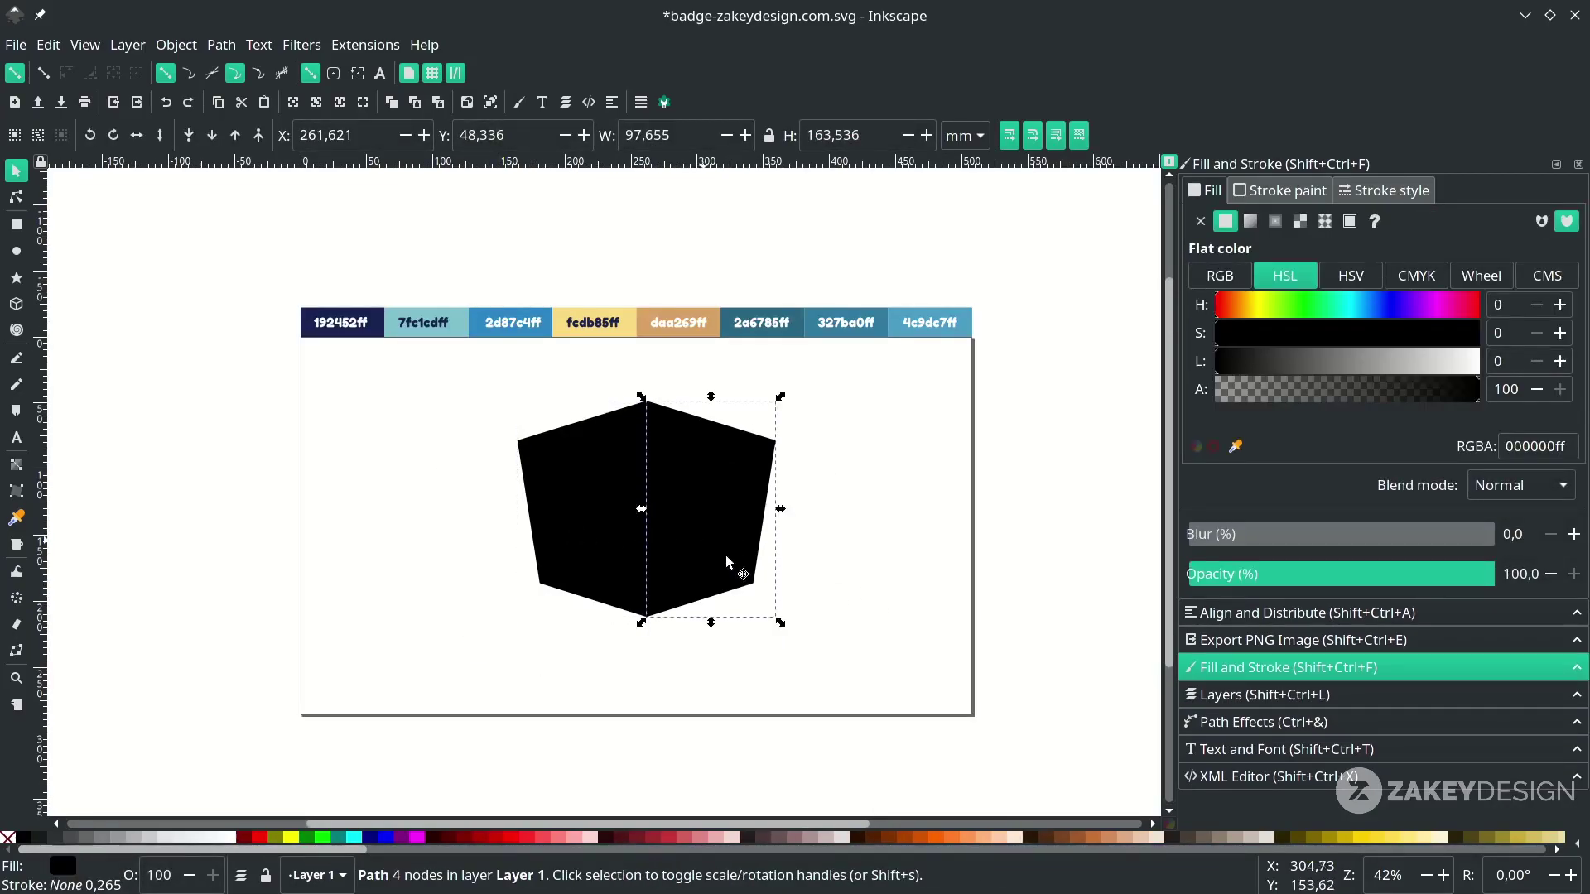
Select both black halves and merge them into one shape with Union
{"action": "left_click", "coordinate": [898, 693]}
{"action": "left_click_drag", "start_coordinate": [898, 692], "coordinate": [424, 371]}
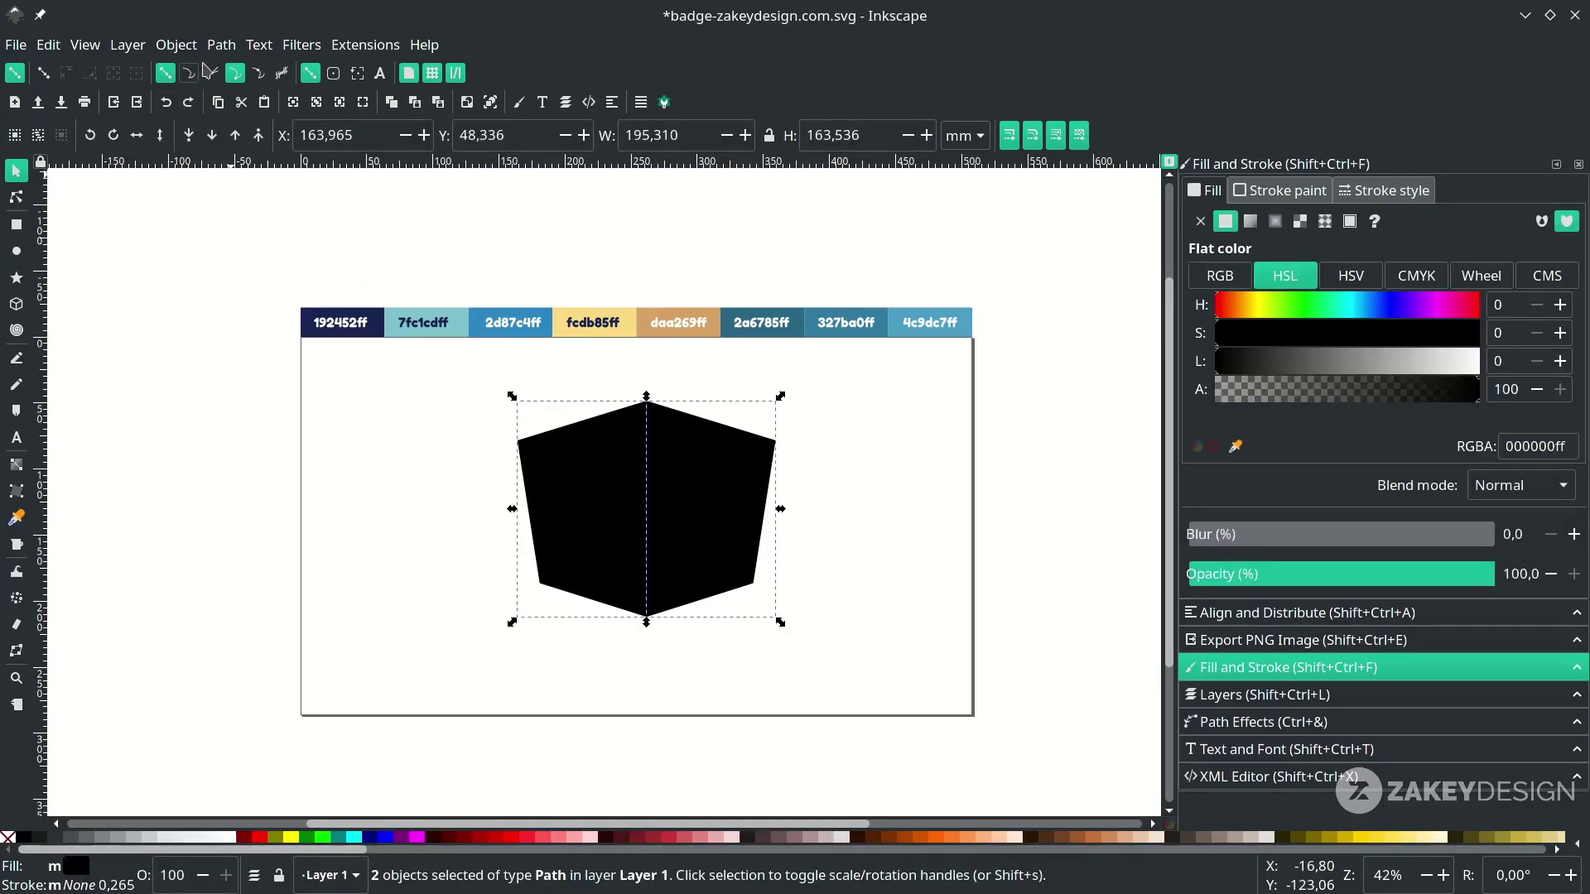
{"action": "left_click", "coordinate": [221, 45]}
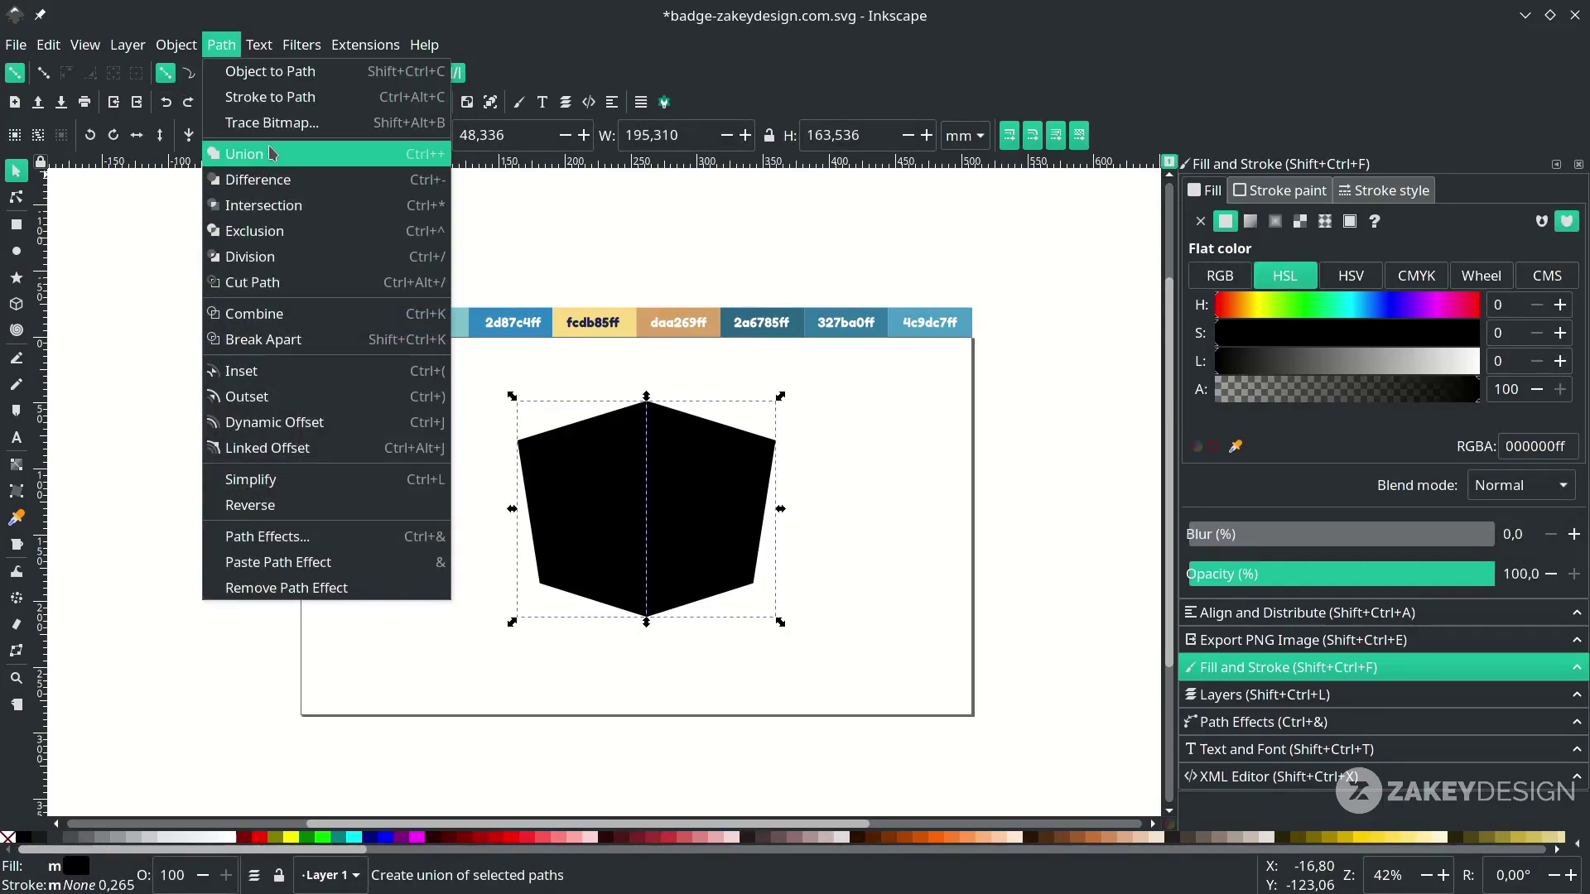
{"action": "left_click", "coordinate": [270, 153]}
{"action": "left_click", "coordinate": [845, 597]}
{"action": "left_click", "coordinate": [671, 514]}
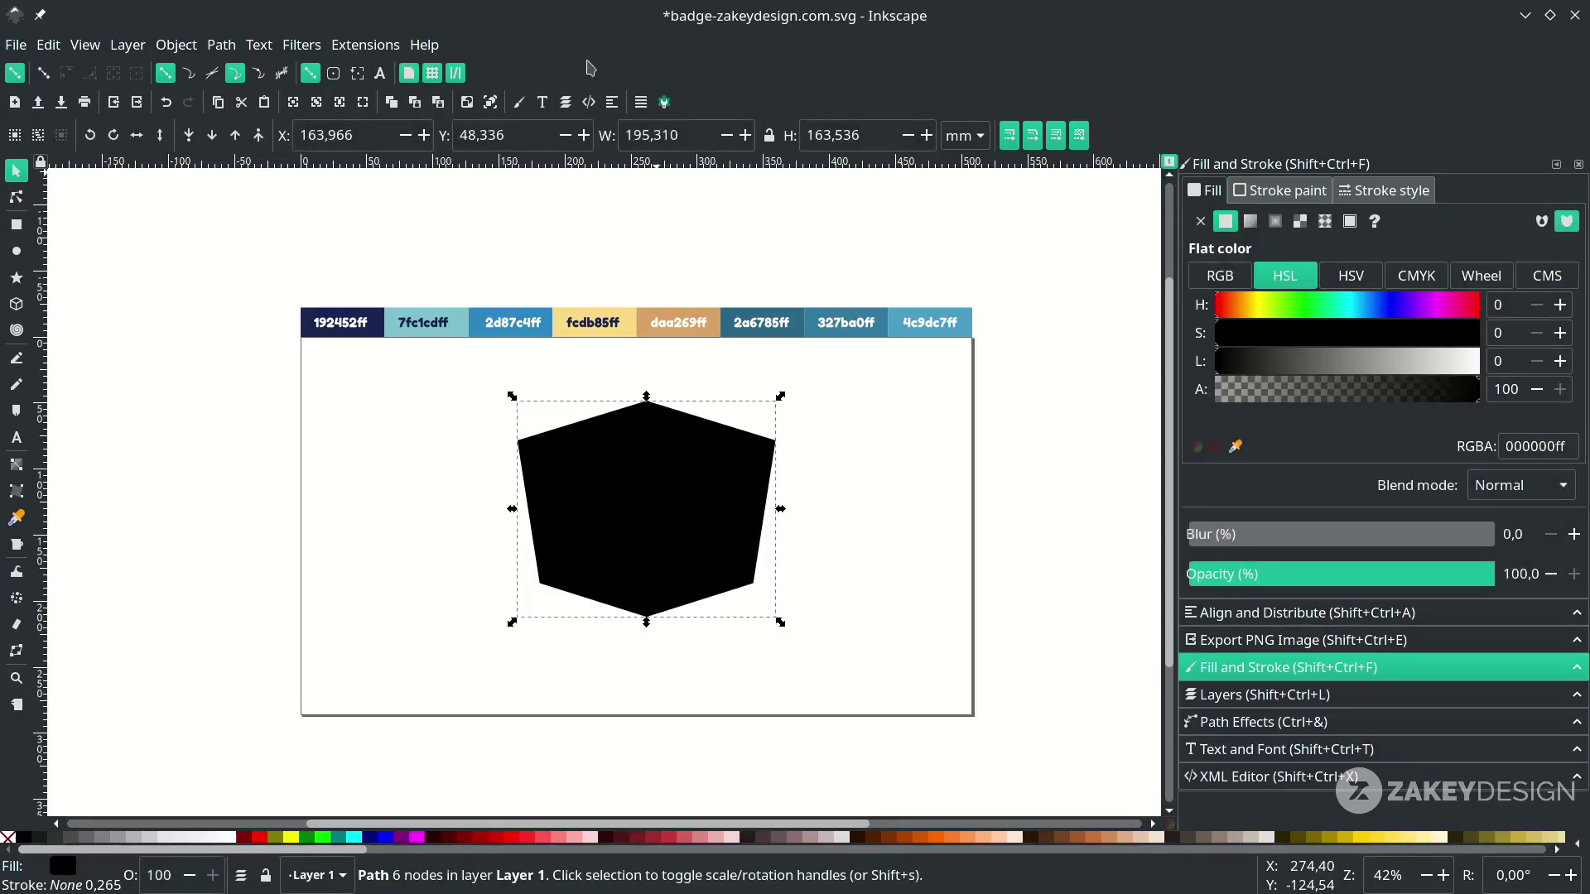
Center the merged badge shape on the page along both the vertical and the horizontal axis
{"action": "left_click", "coordinate": [614, 105]}
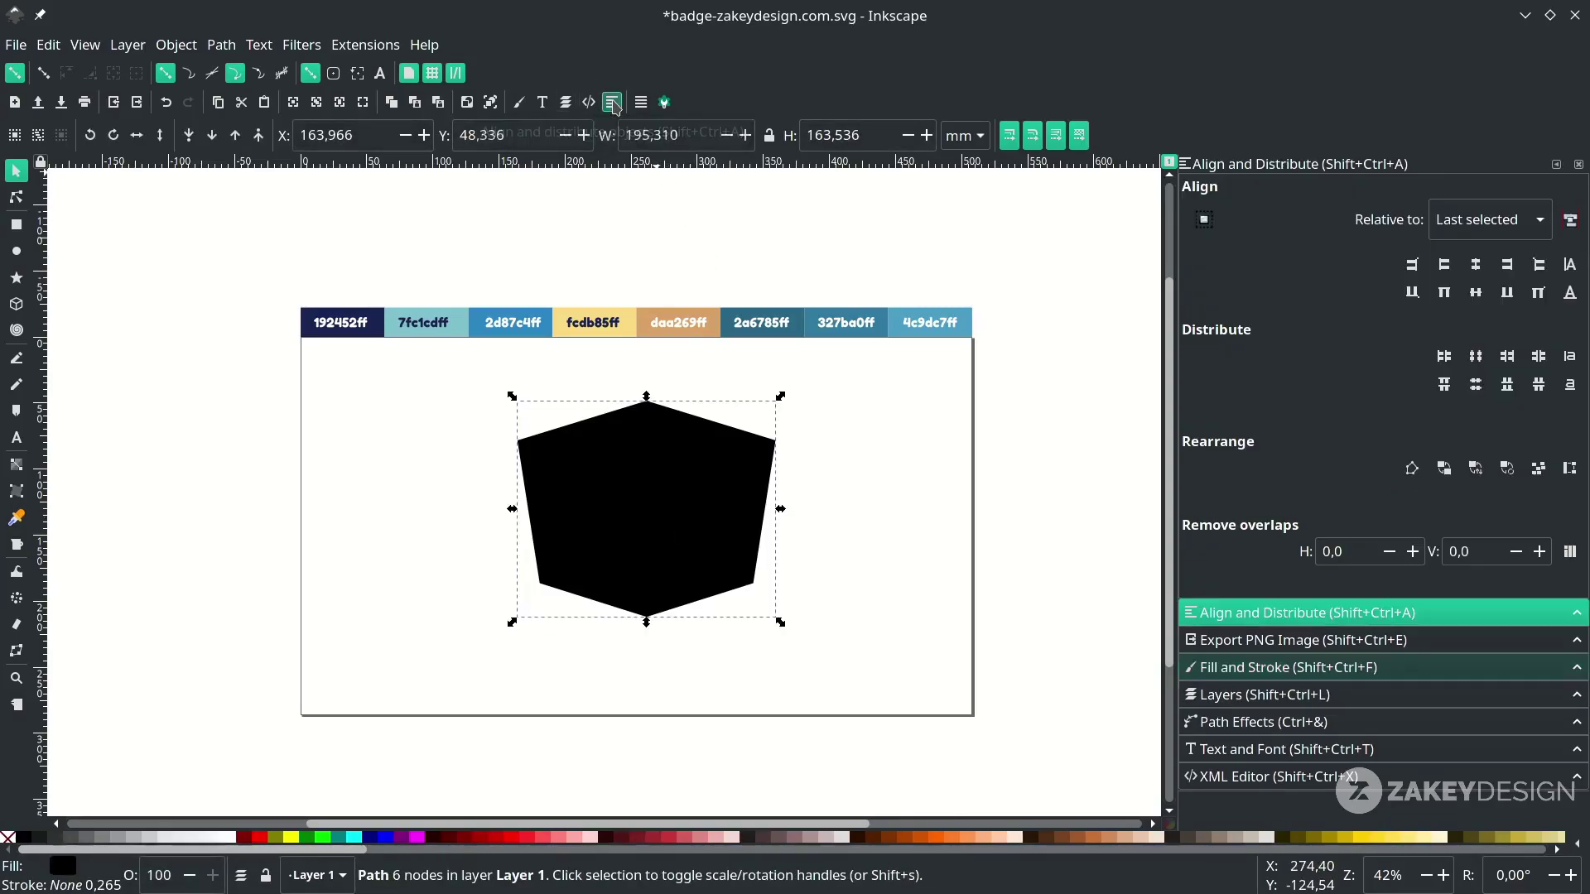
{"action": "left_click", "coordinate": [1499, 221]}
{"action": "left_click", "coordinate": [1483, 334]}
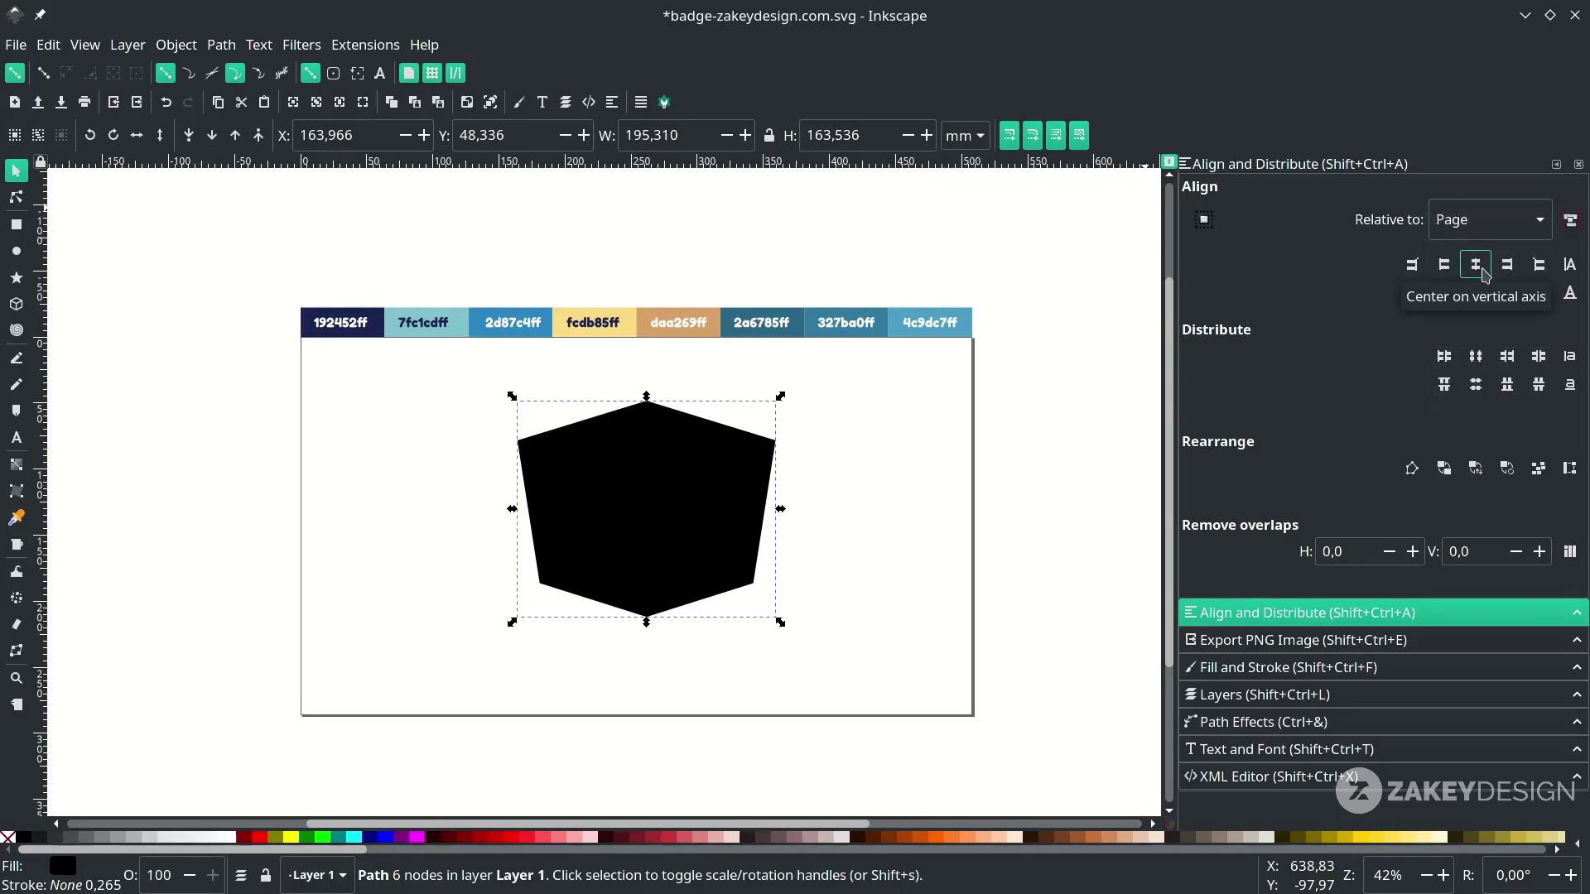
{"action": "left_click", "coordinate": [1475, 266]}
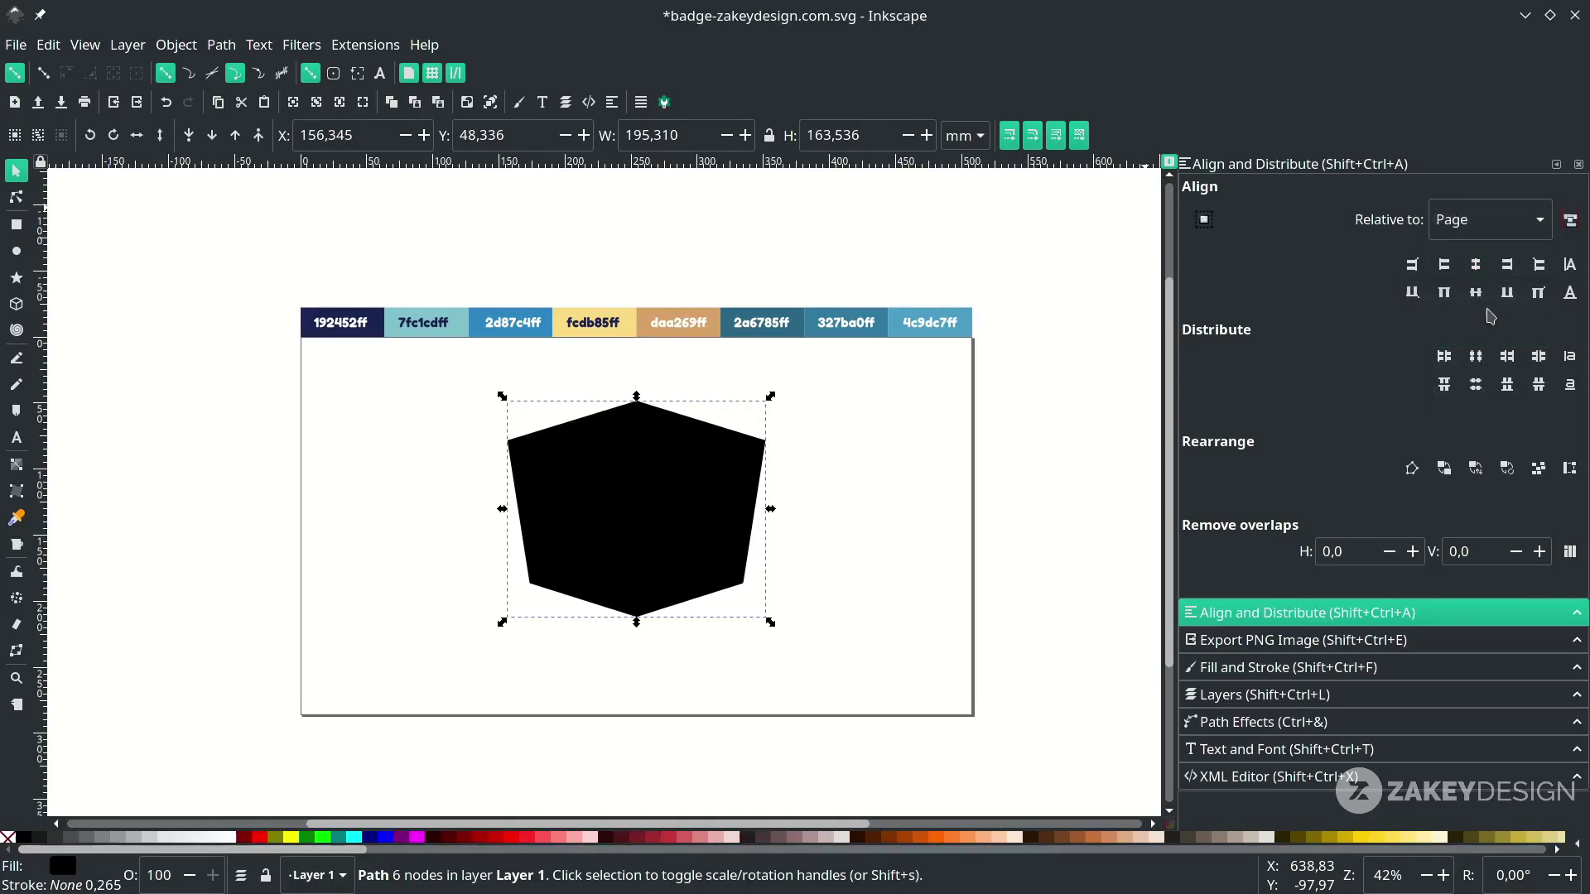
{"action": "left_click", "coordinate": [1476, 293]}
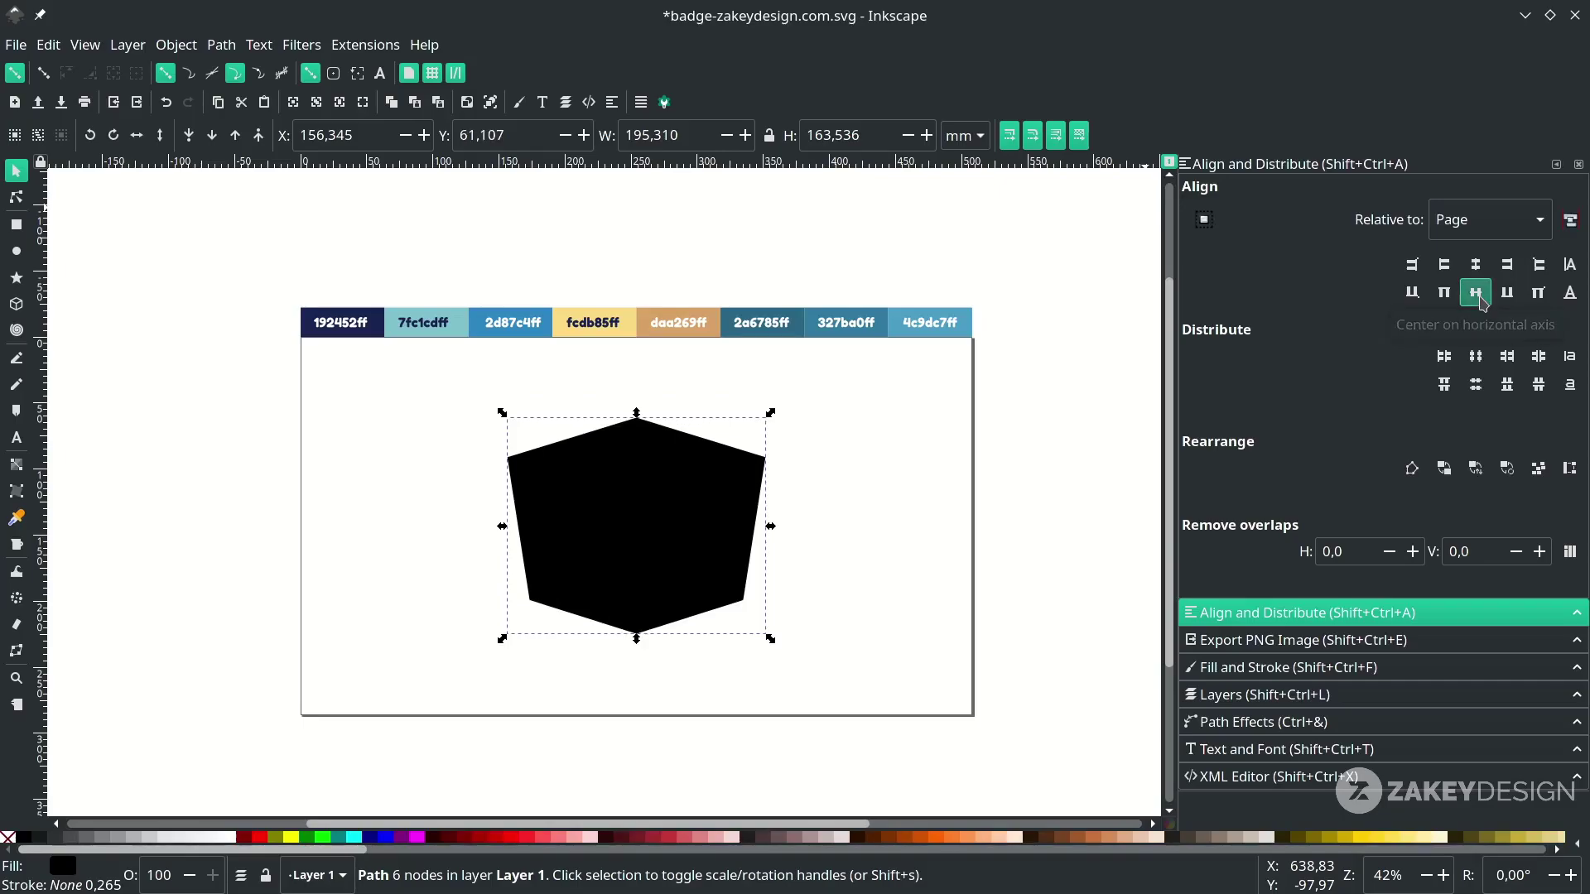
{"action": "left_click", "coordinate": [982, 594]}
{"action": "scroll", "coordinate": [735, 619], "scroll_direction": "right", "scroll_amount": 2}
{"action": "scroll", "coordinate": [884, 540], "scroll_direction": "left", "scroll_amount": 1}
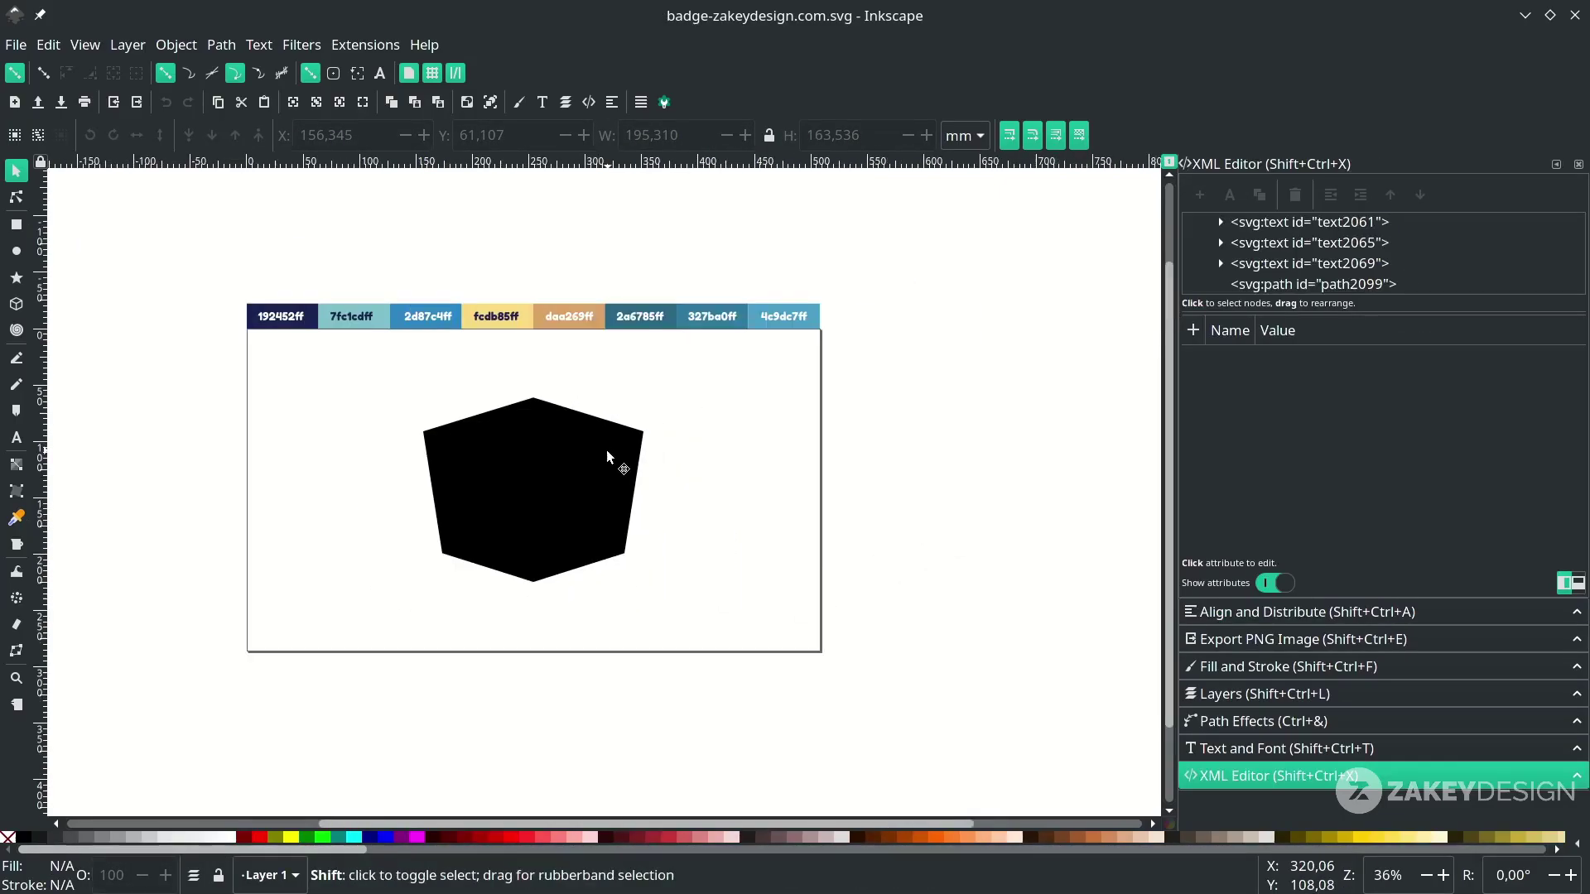
{"action": "scroll", "coordinate": [712, 477], "scroll_direction": "left", "scroll_amount": 4}
{"action": "scroll", "coordinate": [712, 478], "scroll_direction": "up", "scroll_amount": 2}
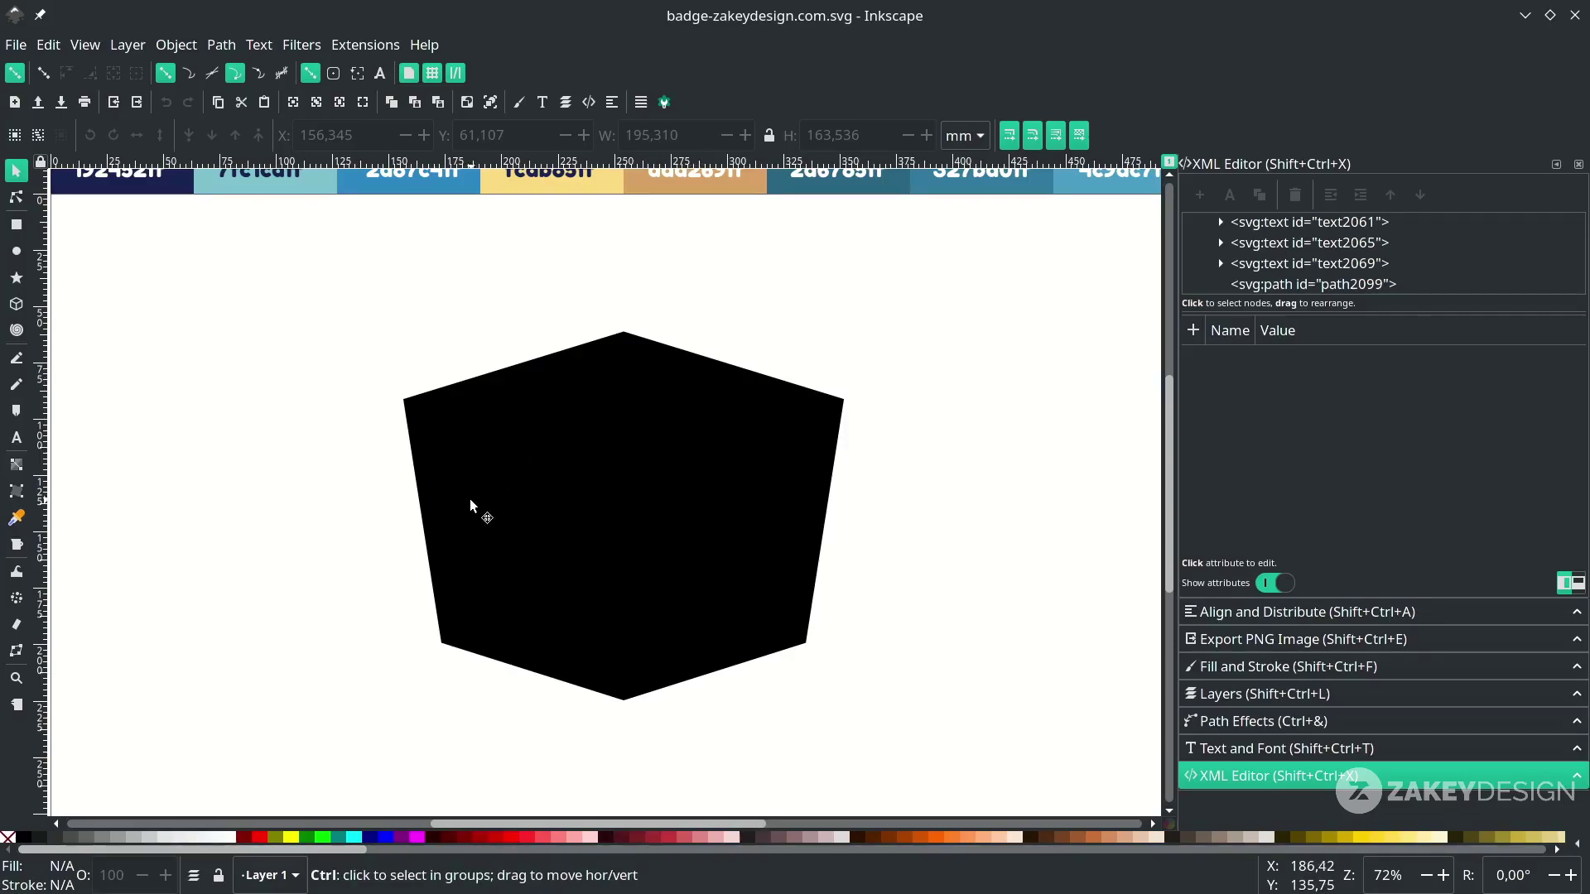
{"action": "scroll", "coordinate": [619, 623], "scroll_direction": "down", "scroll_amount": 2}
{"action": "scroll", "coordinate": [663, 548], "scroll_direction": "up", "scroll_amount": 1}
{"action": "scroll", "coordinate": [663, 548], "scroll_direction": "right", "scroll_amount": 2}
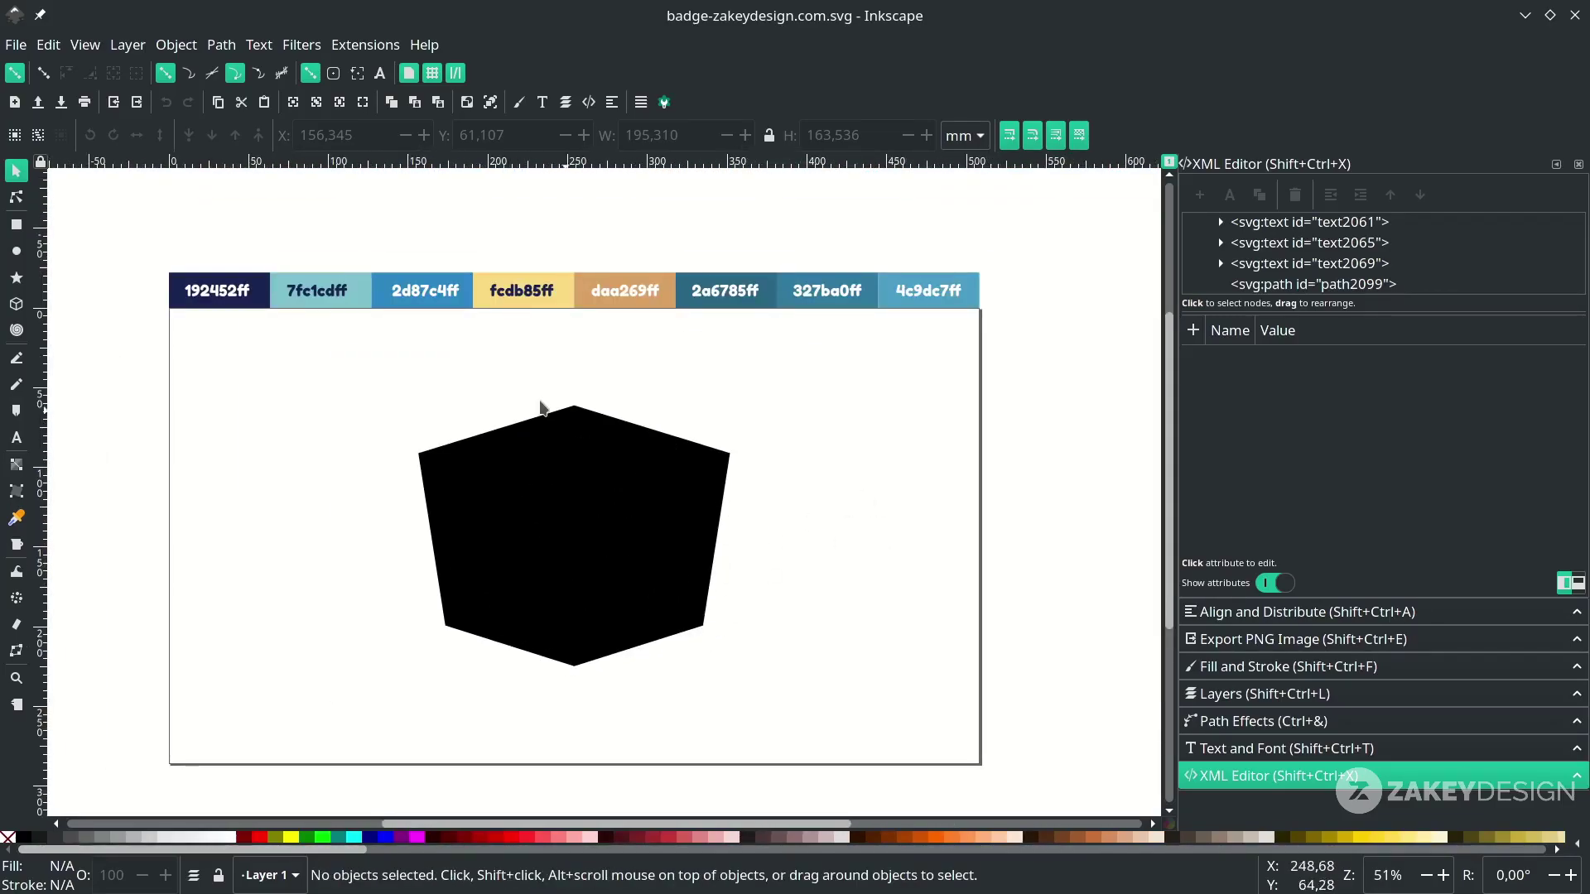
Select the black badge shape and try to convert it with Object to Path
{"action": "left_click", "coordinate": [533, 458]}
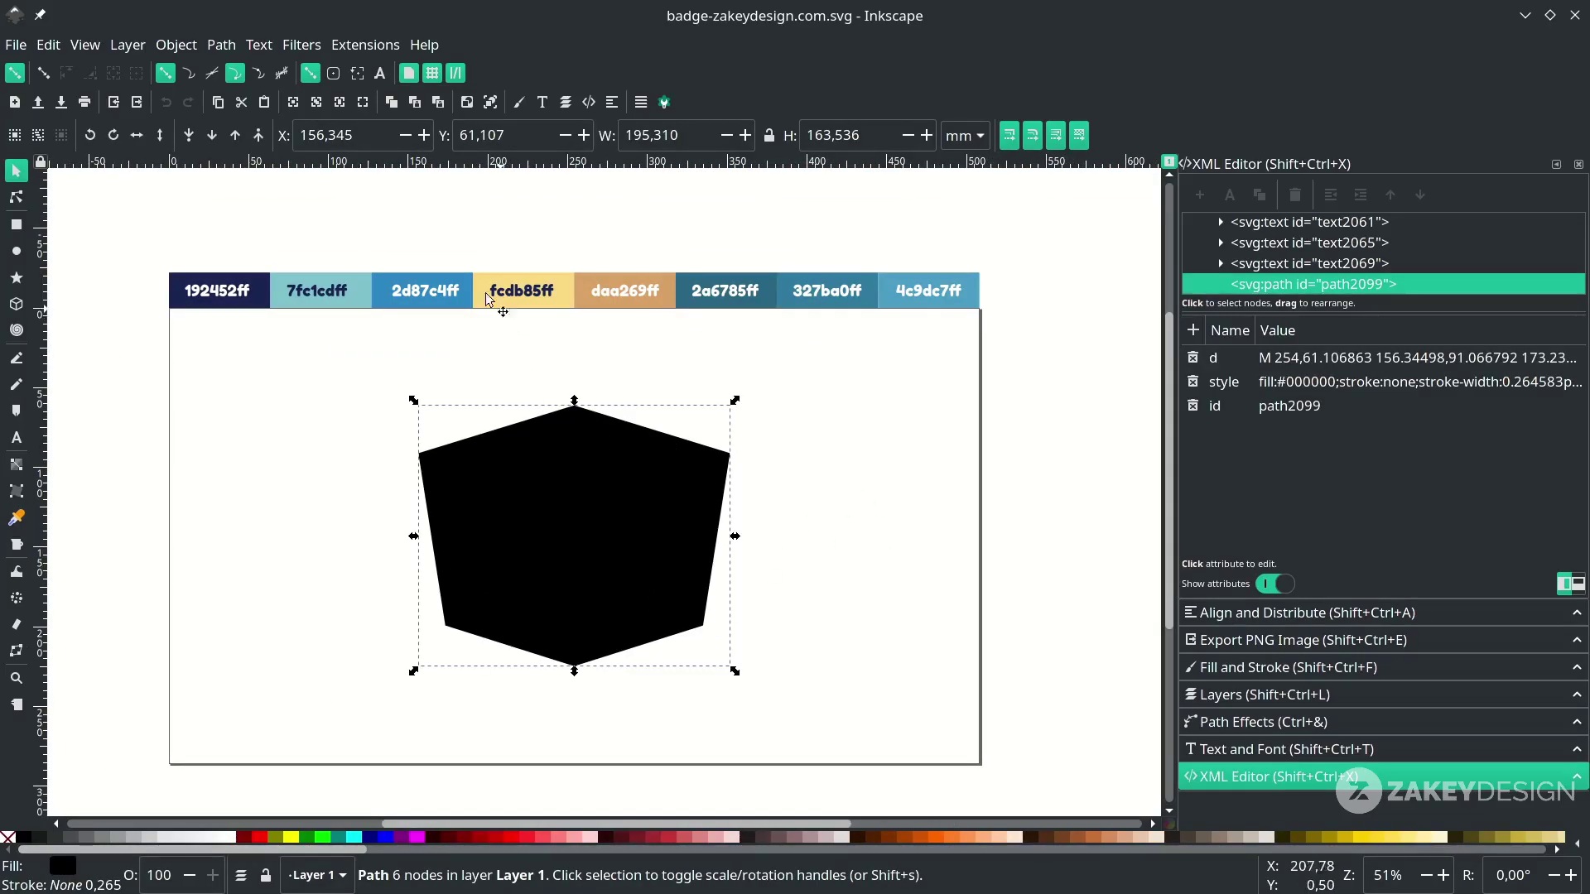
{"action": "left_click", "coordinate": [221, 45]}
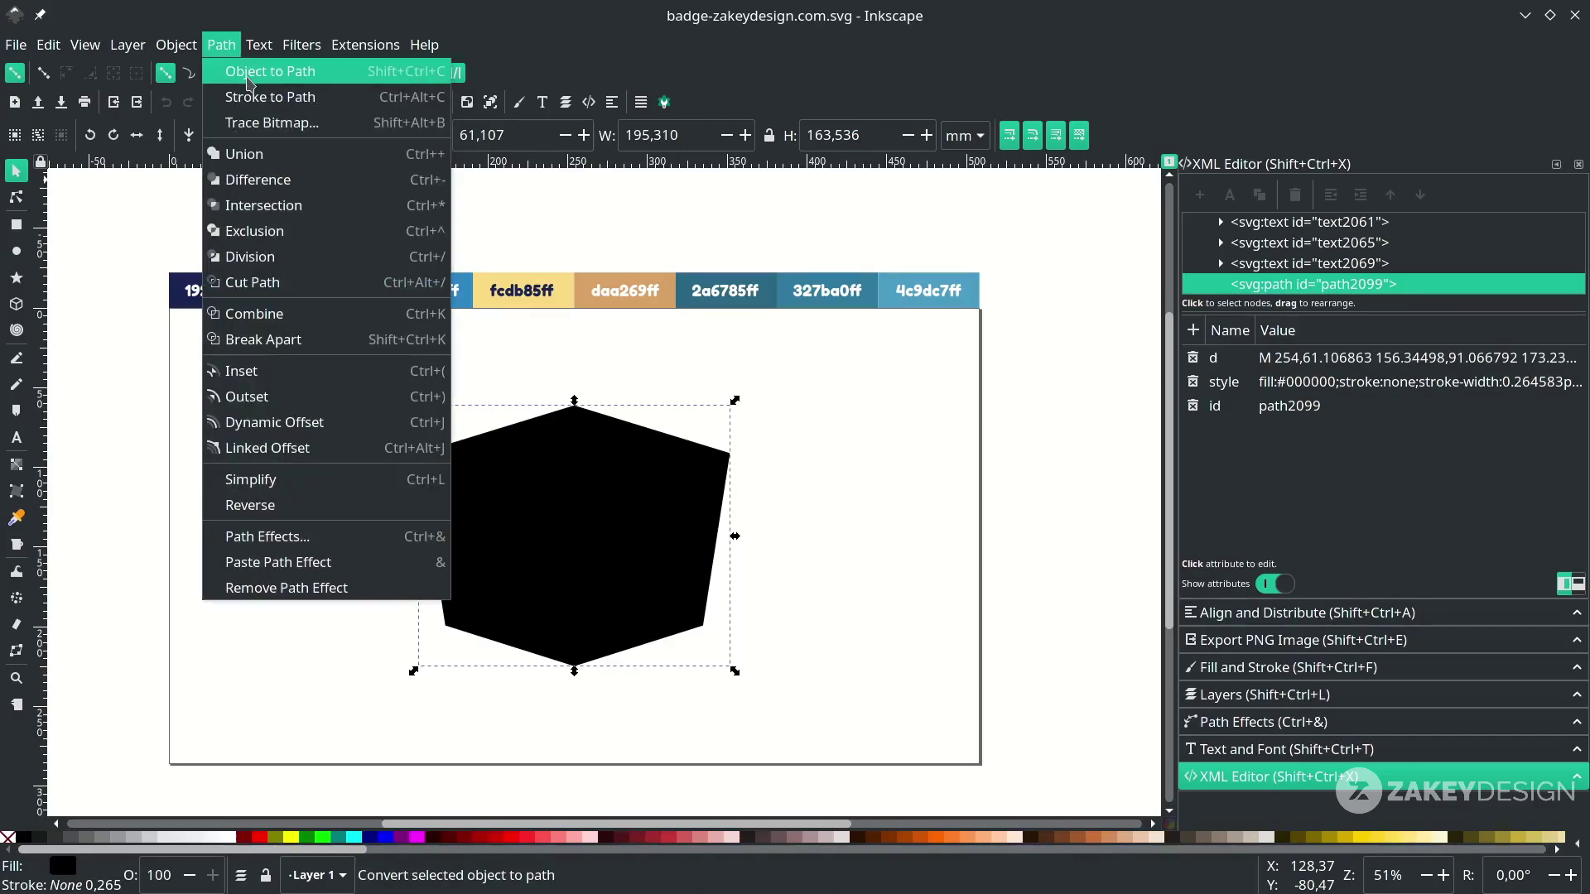
{"action": "left_click", "coordinate": [250, 73]}
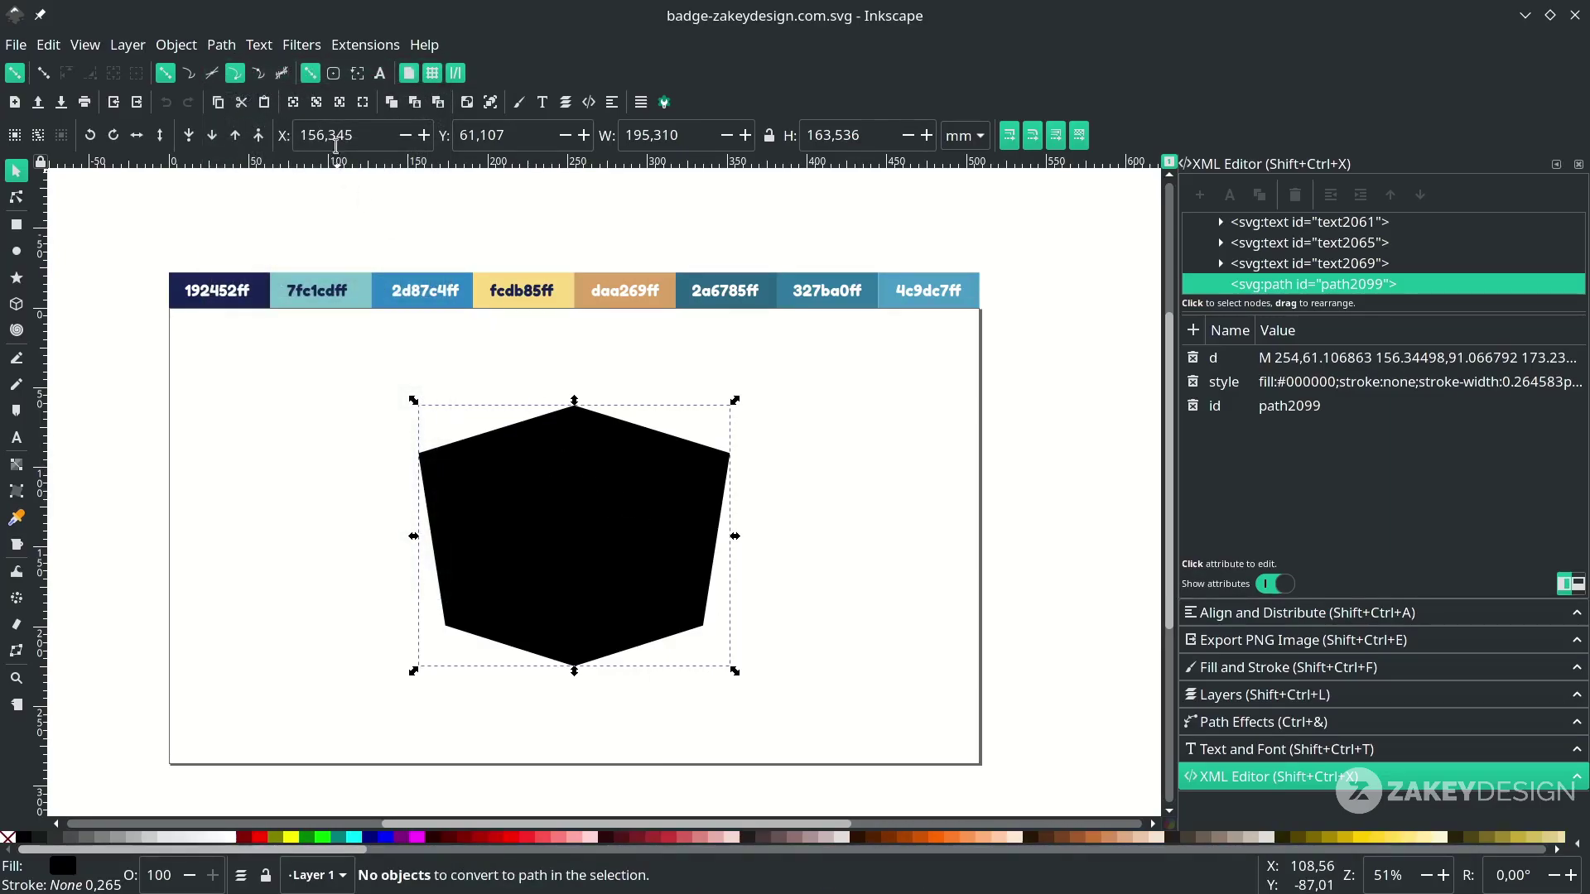
Add the Corners (Fillet/Chamfer) live path effect to the black badge shape
{"action": "left_click", "coordinate": [222, 48]}
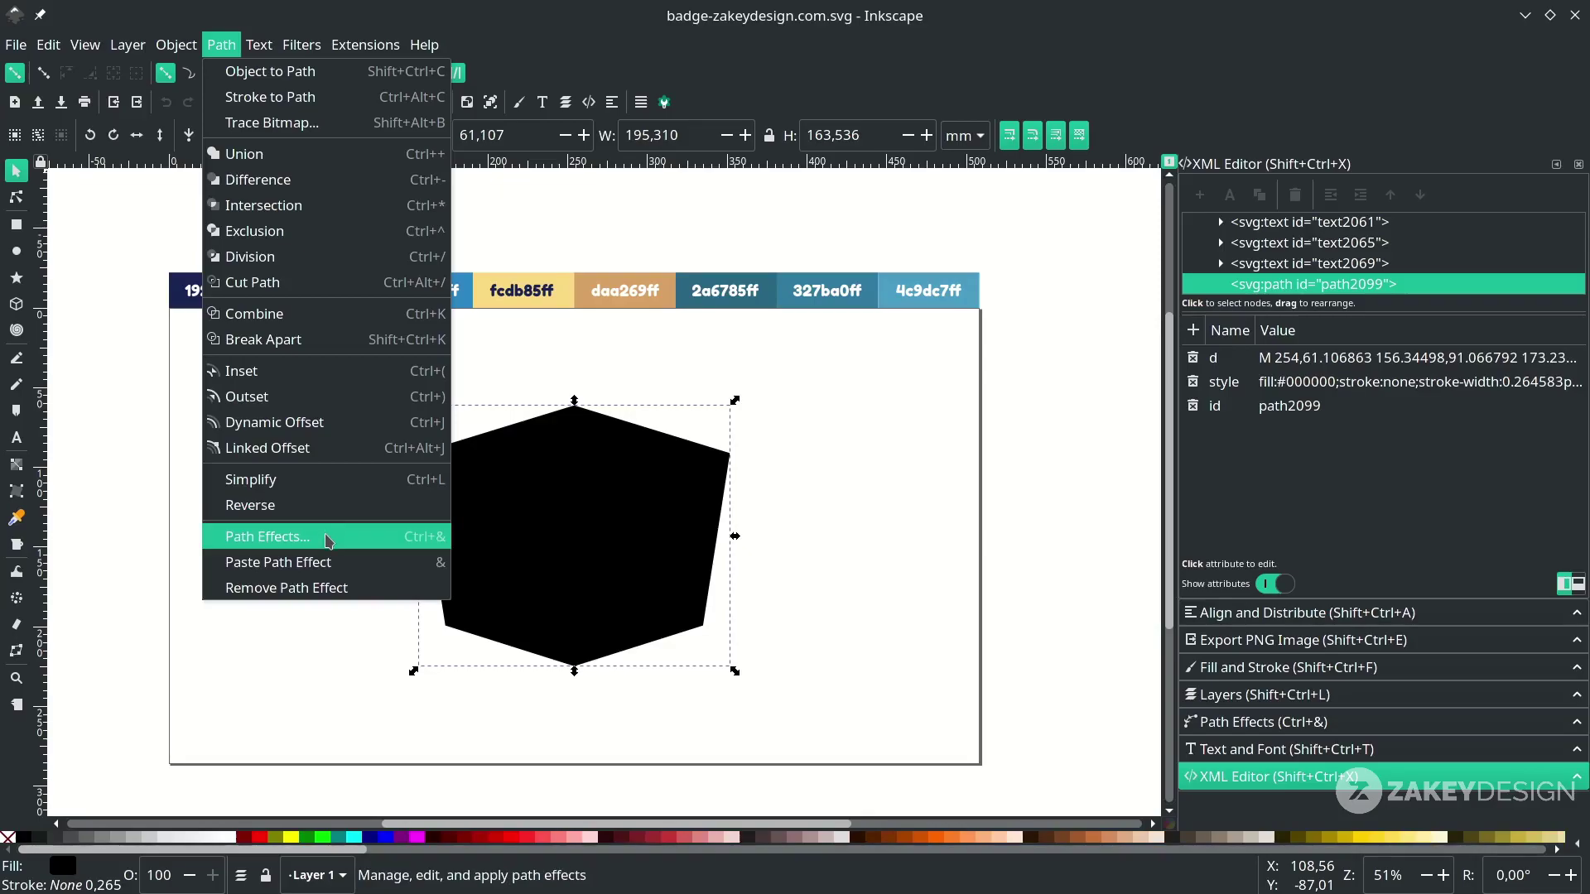
{"action": "left_click", "coordinate": [406, 537]}
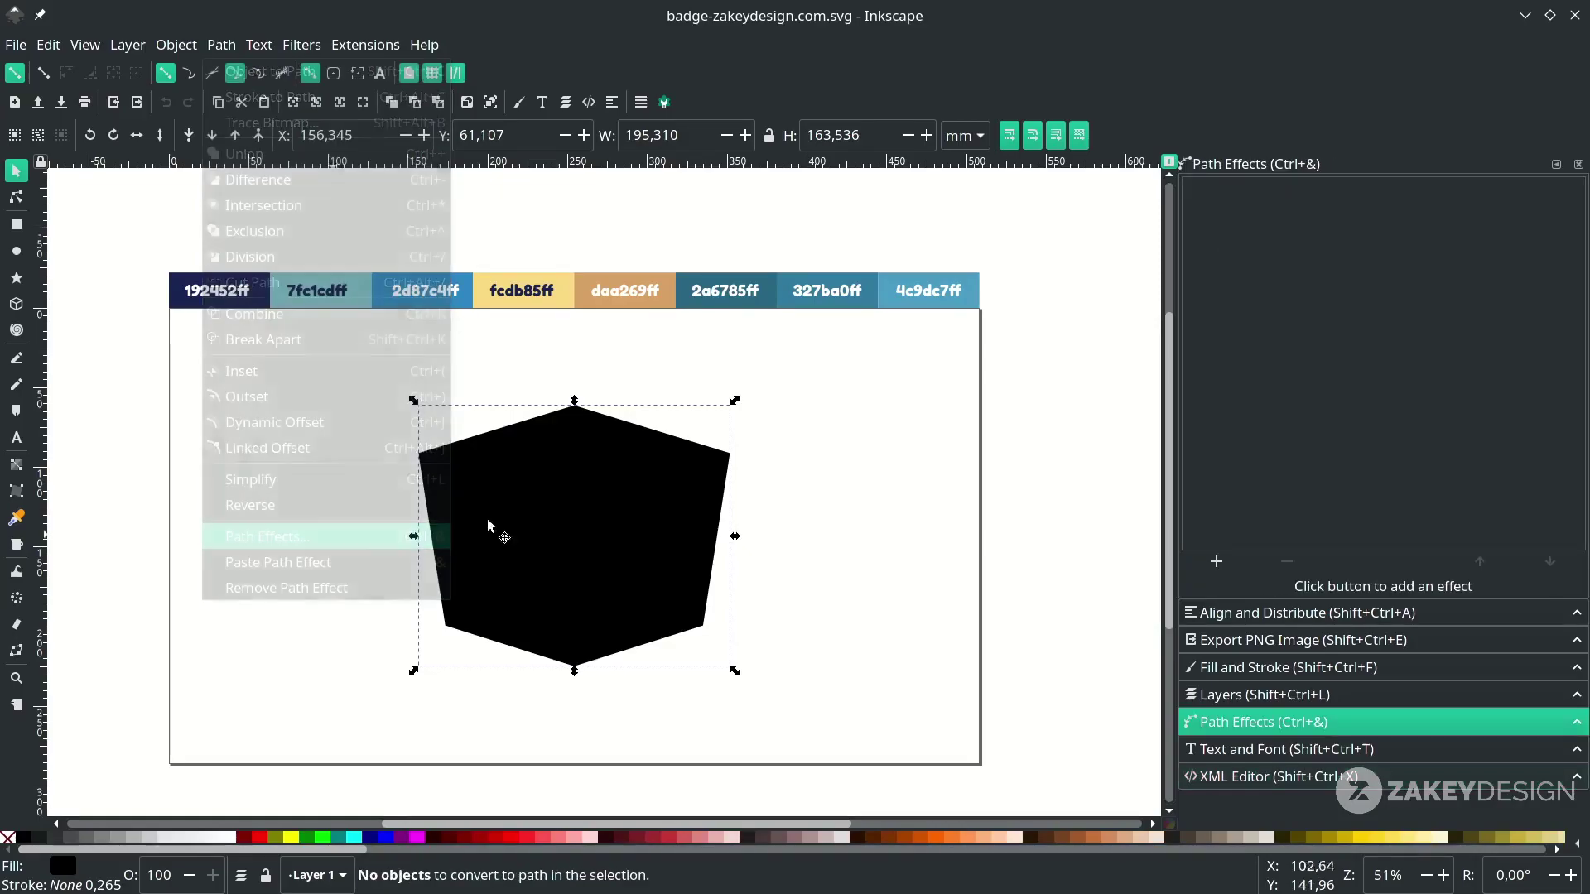
{"action": "left_click", "coordinate": [1217, 564]}
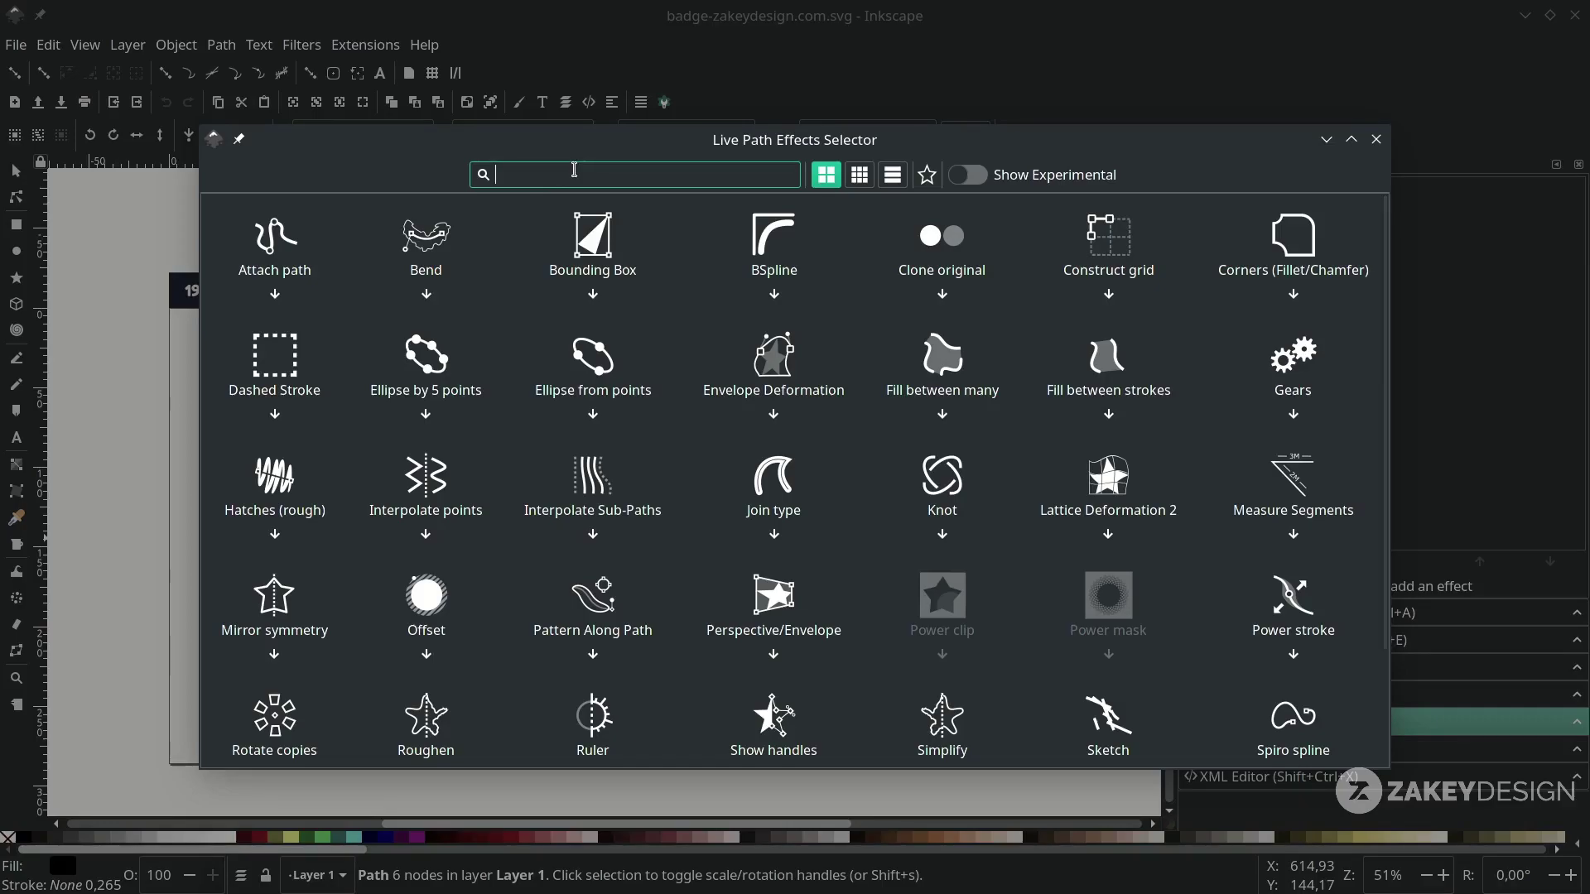
{"action": "type", "text": "cor"}
{"action": "left_click", "coordinate": [468, 259]}
{"action": "key", "text": "plus"}
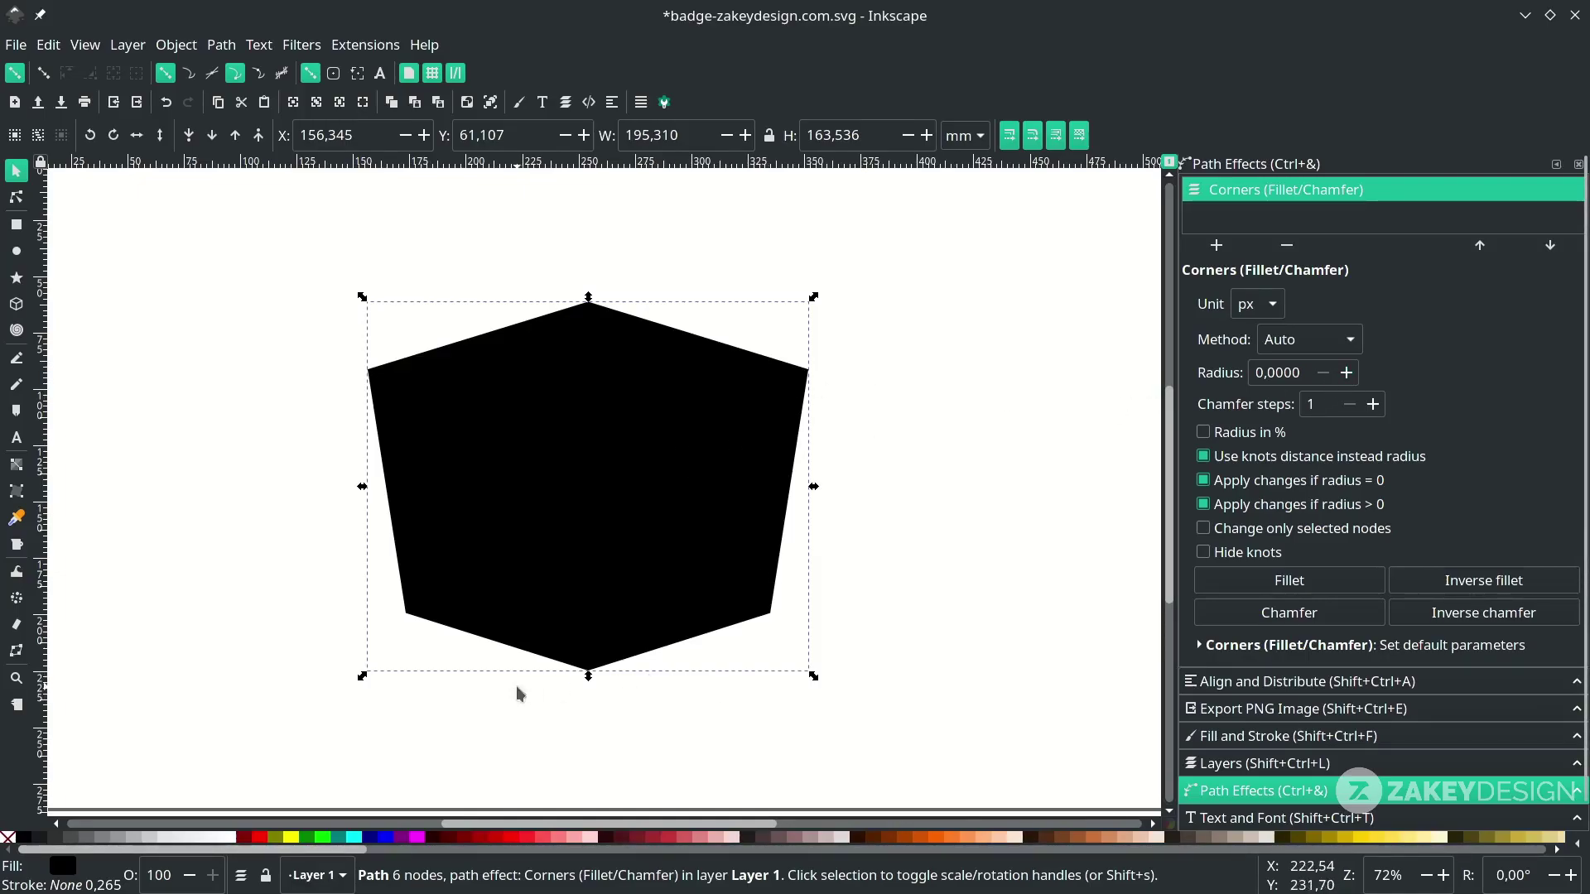
Set the Corners effect's radius to 40 px to round the badge's corners
{"action": "left_click", "coordinate": [1347, 372]}
{"action": "left_click", "coordinate": [1347, 373]}
{"action": "left_click", "coordinate": [1347, 372]}
{"action": "left_click", "coordinate": [1346, 373]}
{"action": "left_click", "coordinate": [1346, 372]}
{"action": "left_click", "coordinate": [1347, 372]}
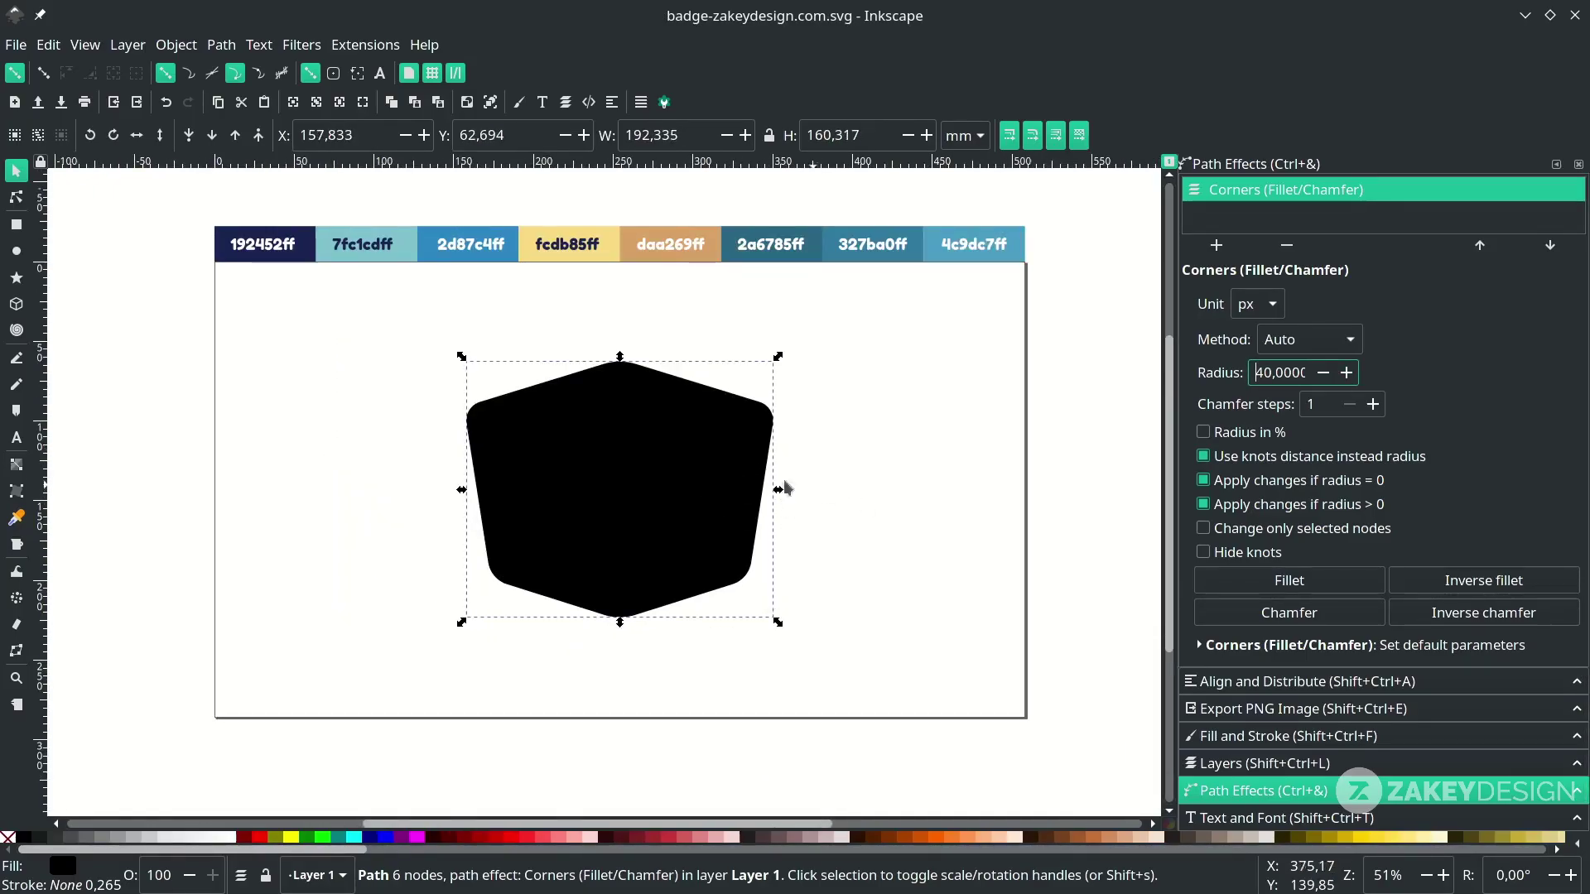
Convert the rounded badge to a plain path with Object to Path and deselect it
{"action": "left_click", "coordinate": [221, 45]}
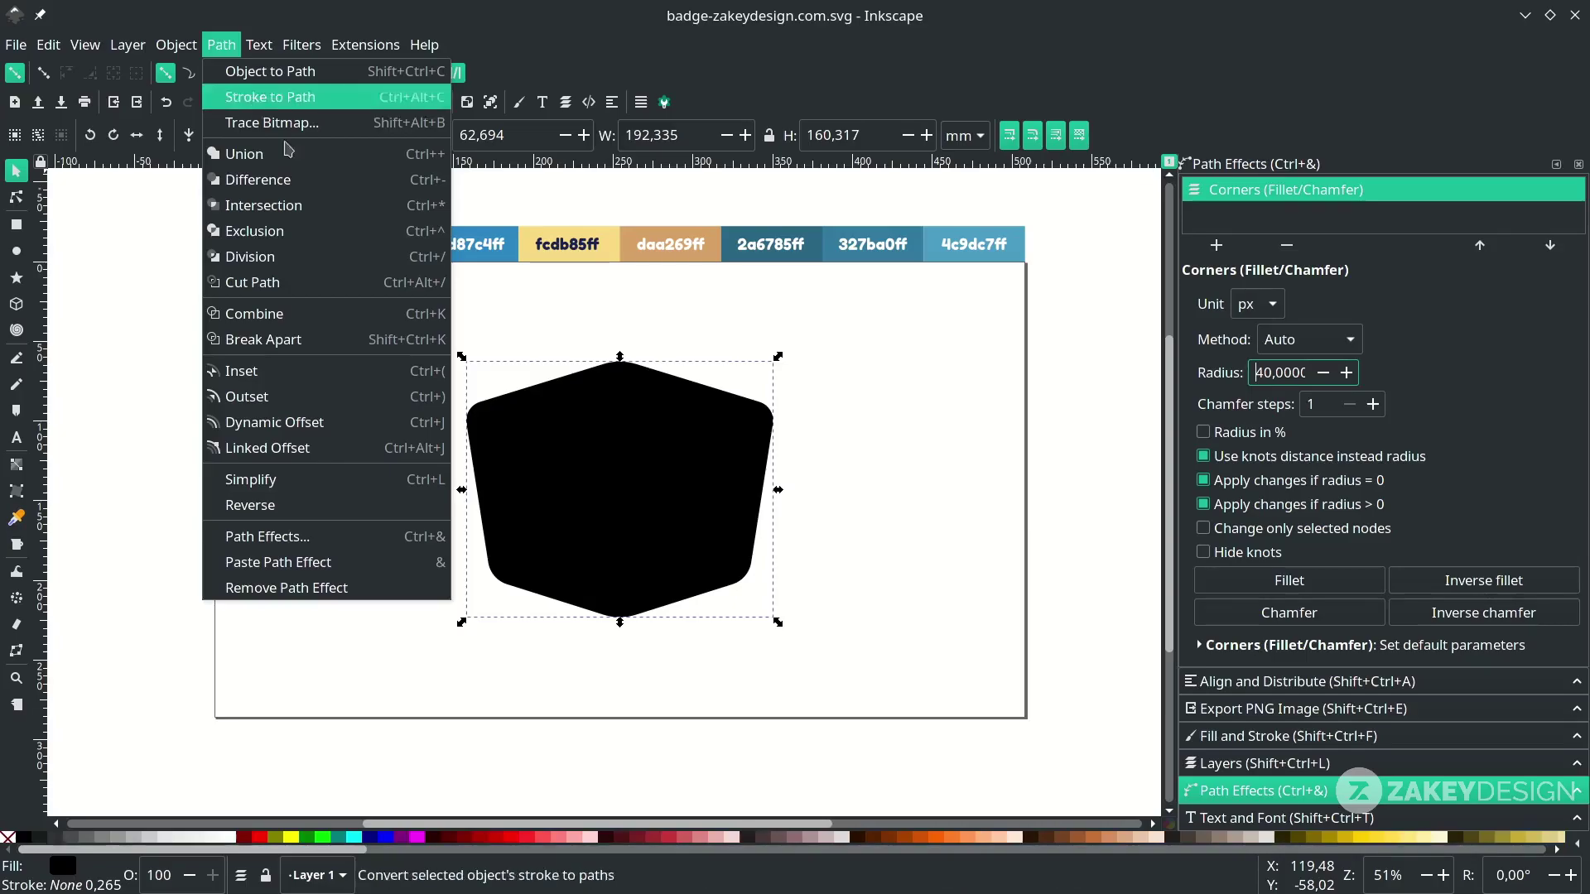
{"action": "left_click", "coordinate": [337, 80]}
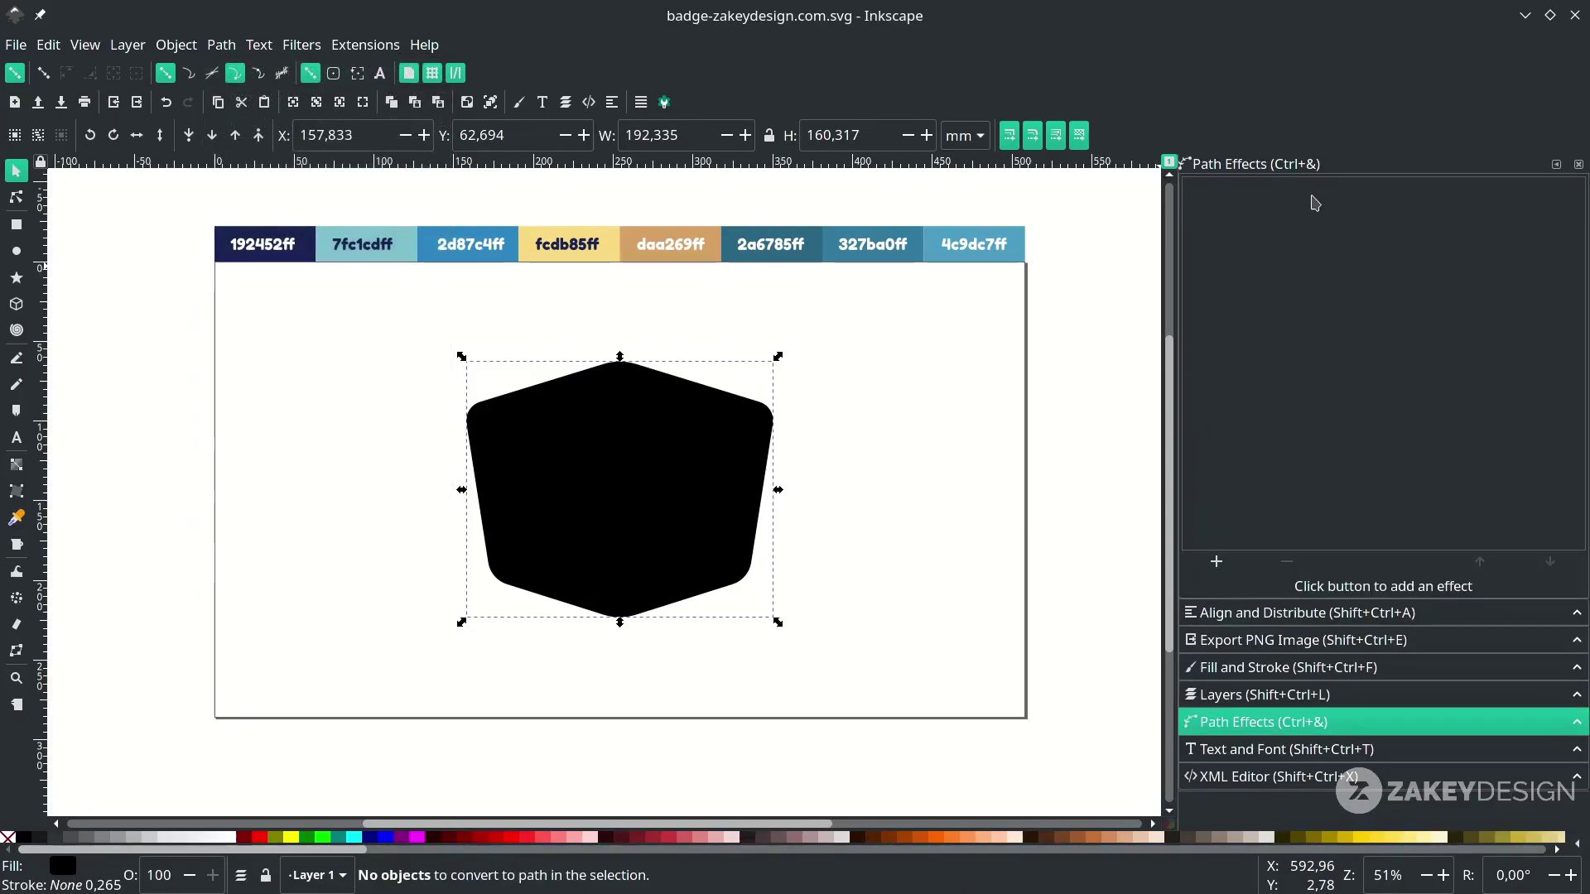
{"action": "left_click", "coordinate": [845, 472]}
Apply a vertical linear gradient to the badge, running from just below its bottom tip to just above its top tip
{"action": "scroll", "coordinate": [850, 562], "scroll_direction": "down", "scroll_amount": 2}
{"action": "scroll", "coordinate": [829, 592], "scroll_direction": "up", "scroll_amount": 2}
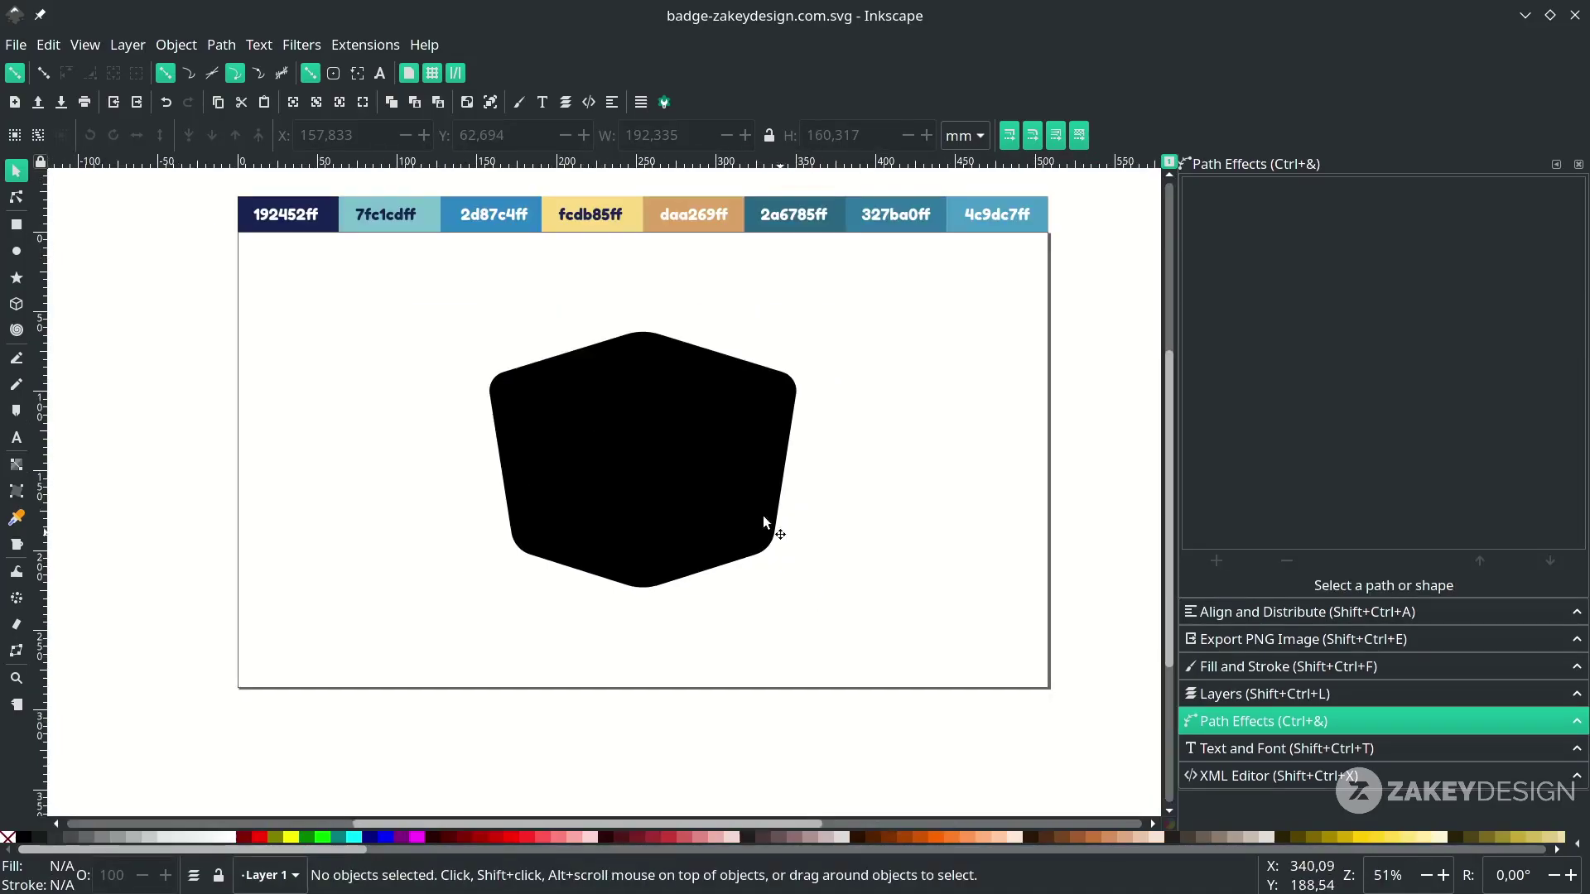
{"action": "scroll", "coordinate": [723, 480], "scroll_direction": "left", "scroll_amount": 2}
{"action": "scroll", "coordinate": [717, 444], "scroll_direction": "left", "scroll_amount": 2}
{"action": "scroll", "coordinate": [701, 464], "scroll_direction": "right", "scroll_amount": 2}
{"action": "scroll", "coordinate": [684, 484], "scroll_direction": "right", "scroll_amount": 4}
{"action": "scroll", "coordinate": [601, 496], "scroll_direction": "up", "scroll_amount": 2}
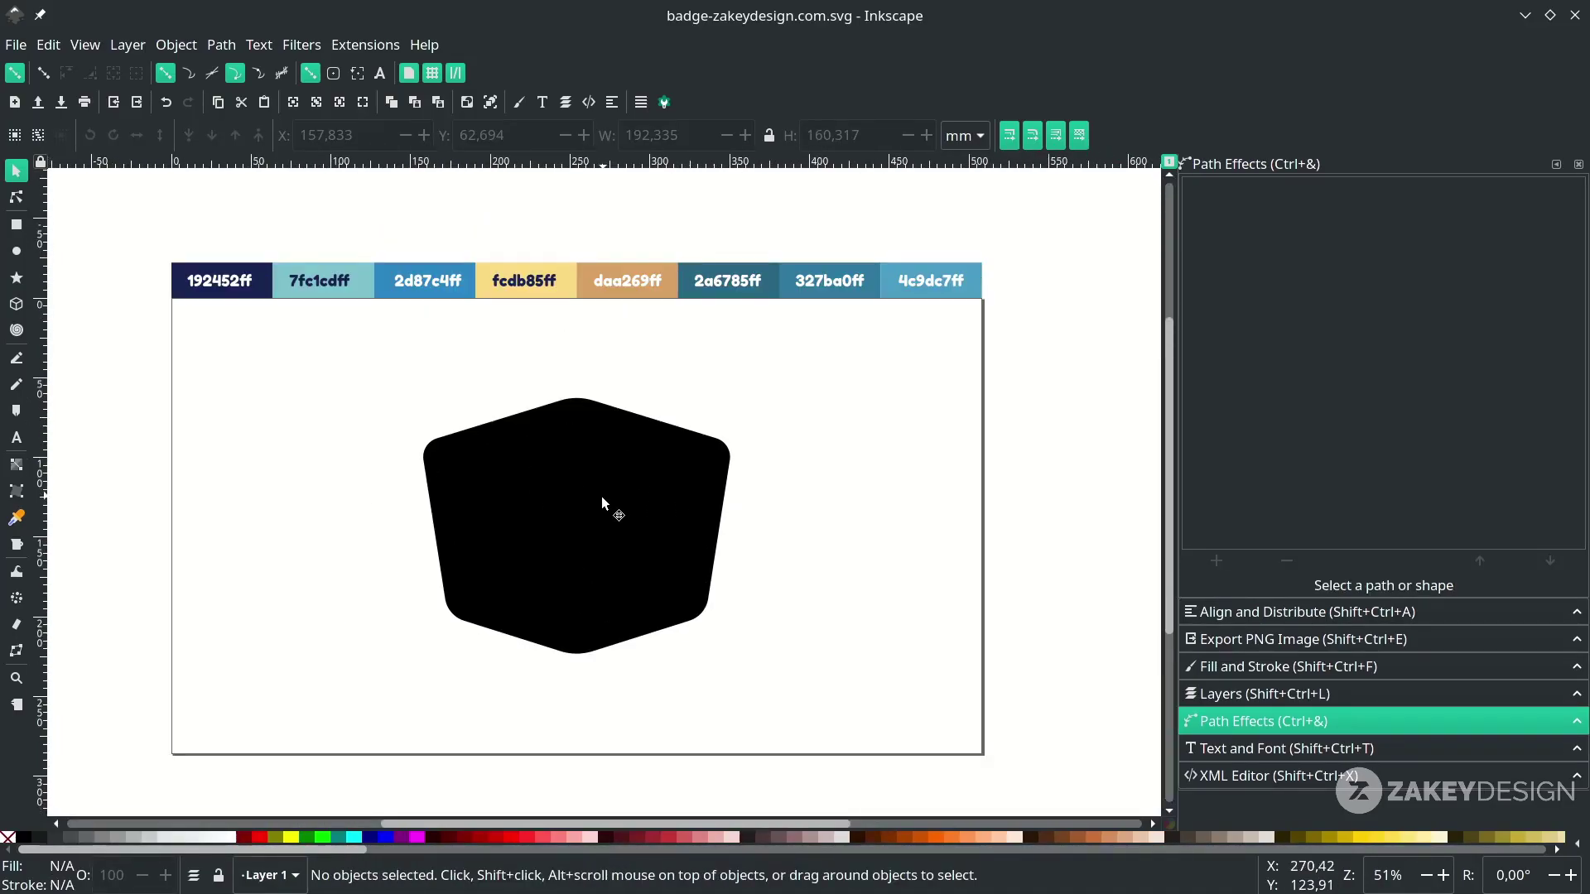
{"action": "left_click", "coordinate": [582, 530]}
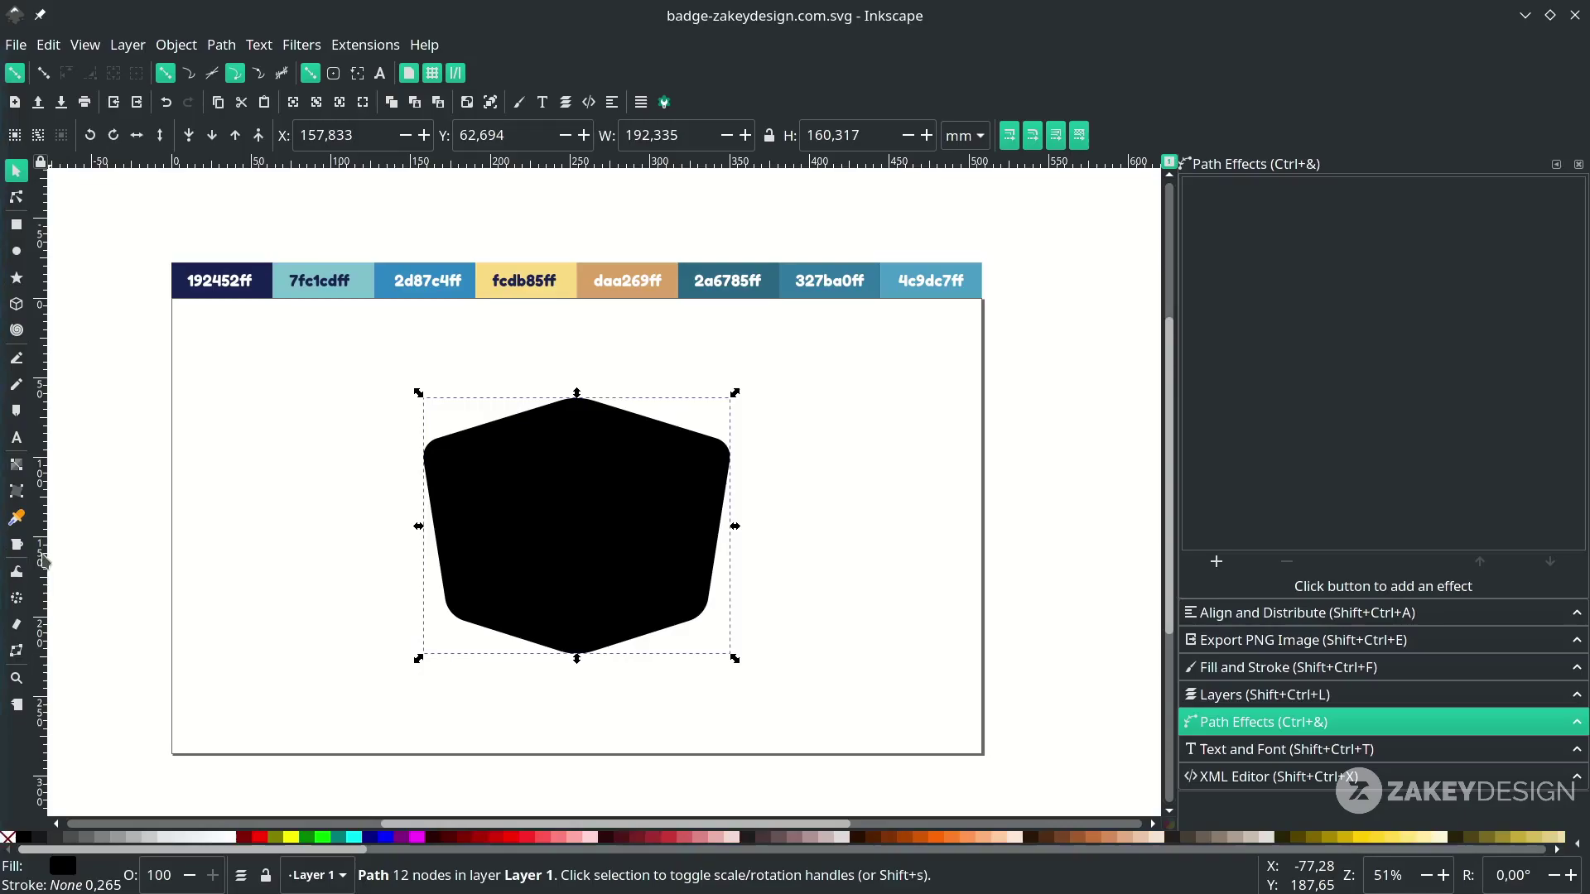
{"action": "left_click", "coordinate": [16, 465]}
{"action": "left_click_drag", "start_coordinate": [573, 704], "coordinate": [578, 372]}
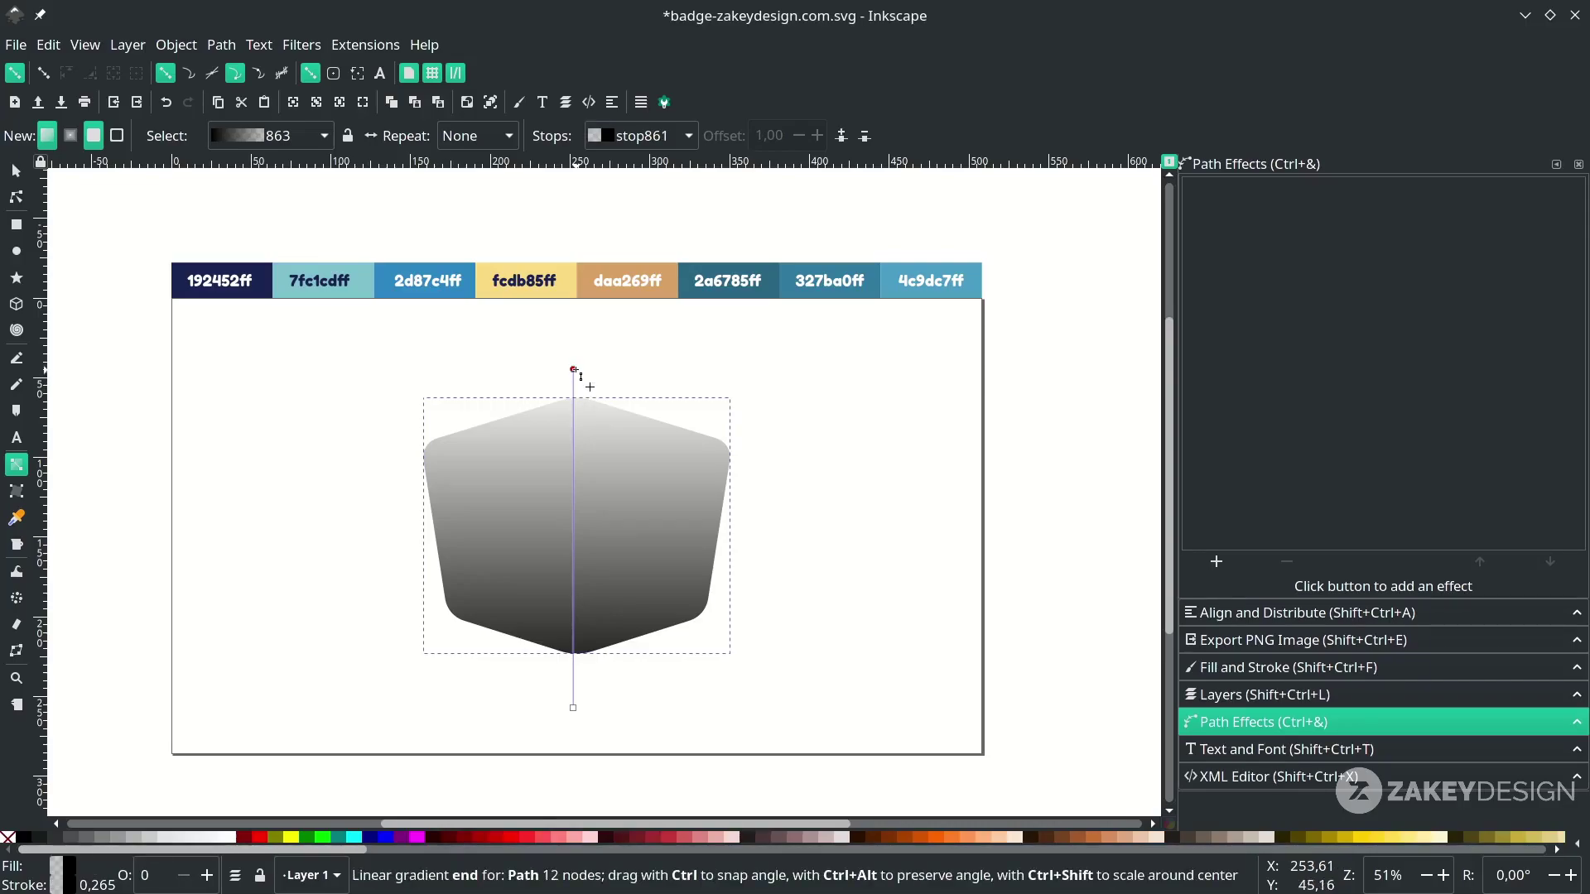
Color the gradient's upper stop with the 2d87c4ff swatch and its lower stop with the 7fc1cdff swatch
{"action": "left_click", "coordinate": [575, 369]}
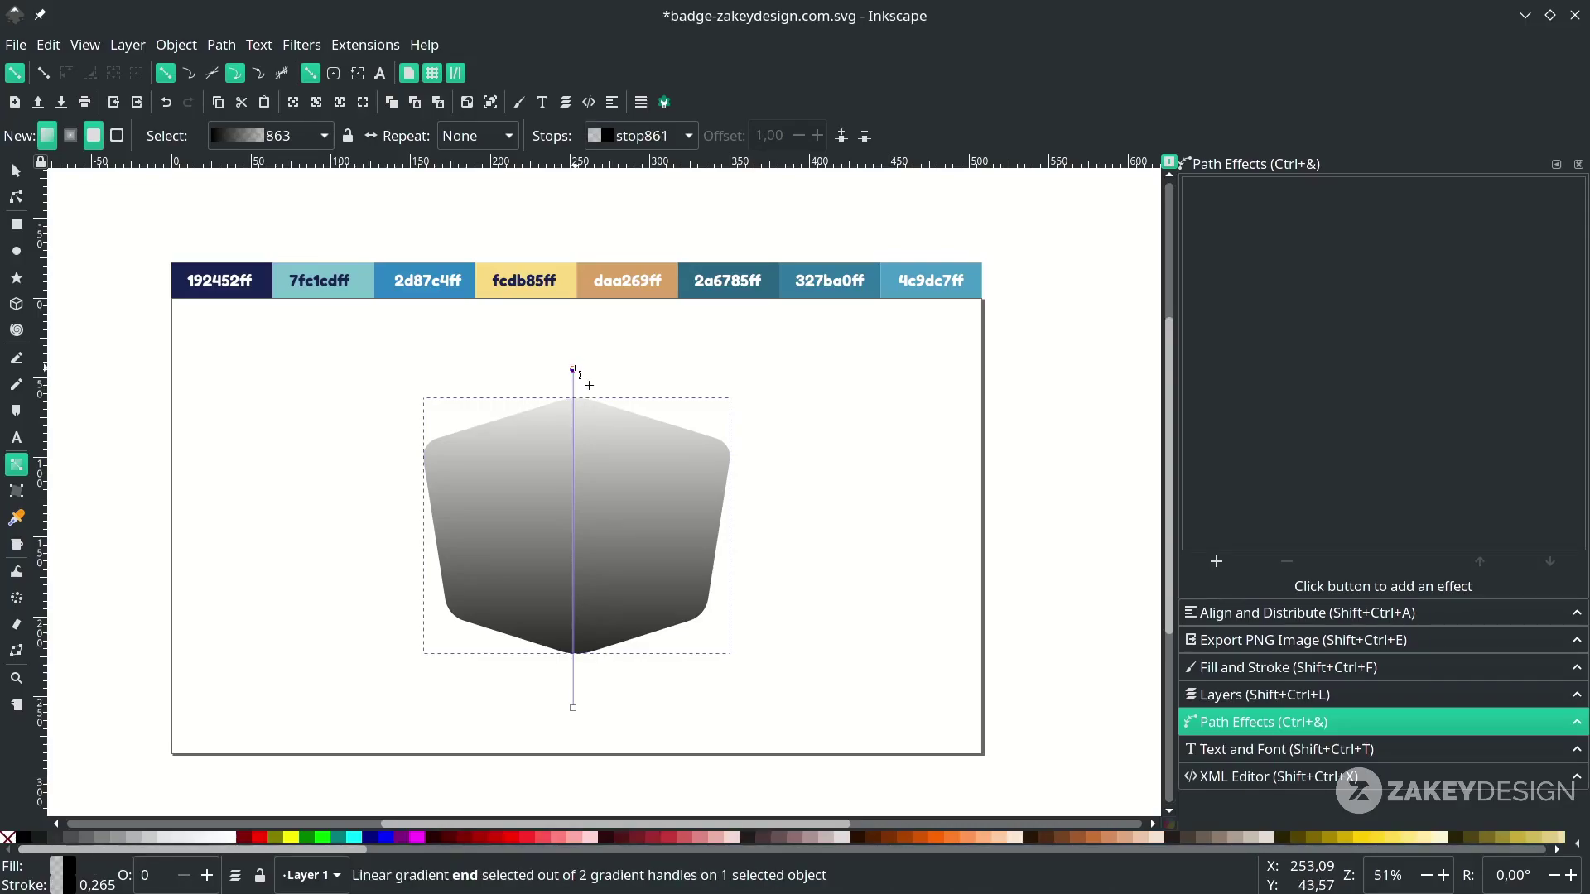
{"action": "key", "text": "d"}
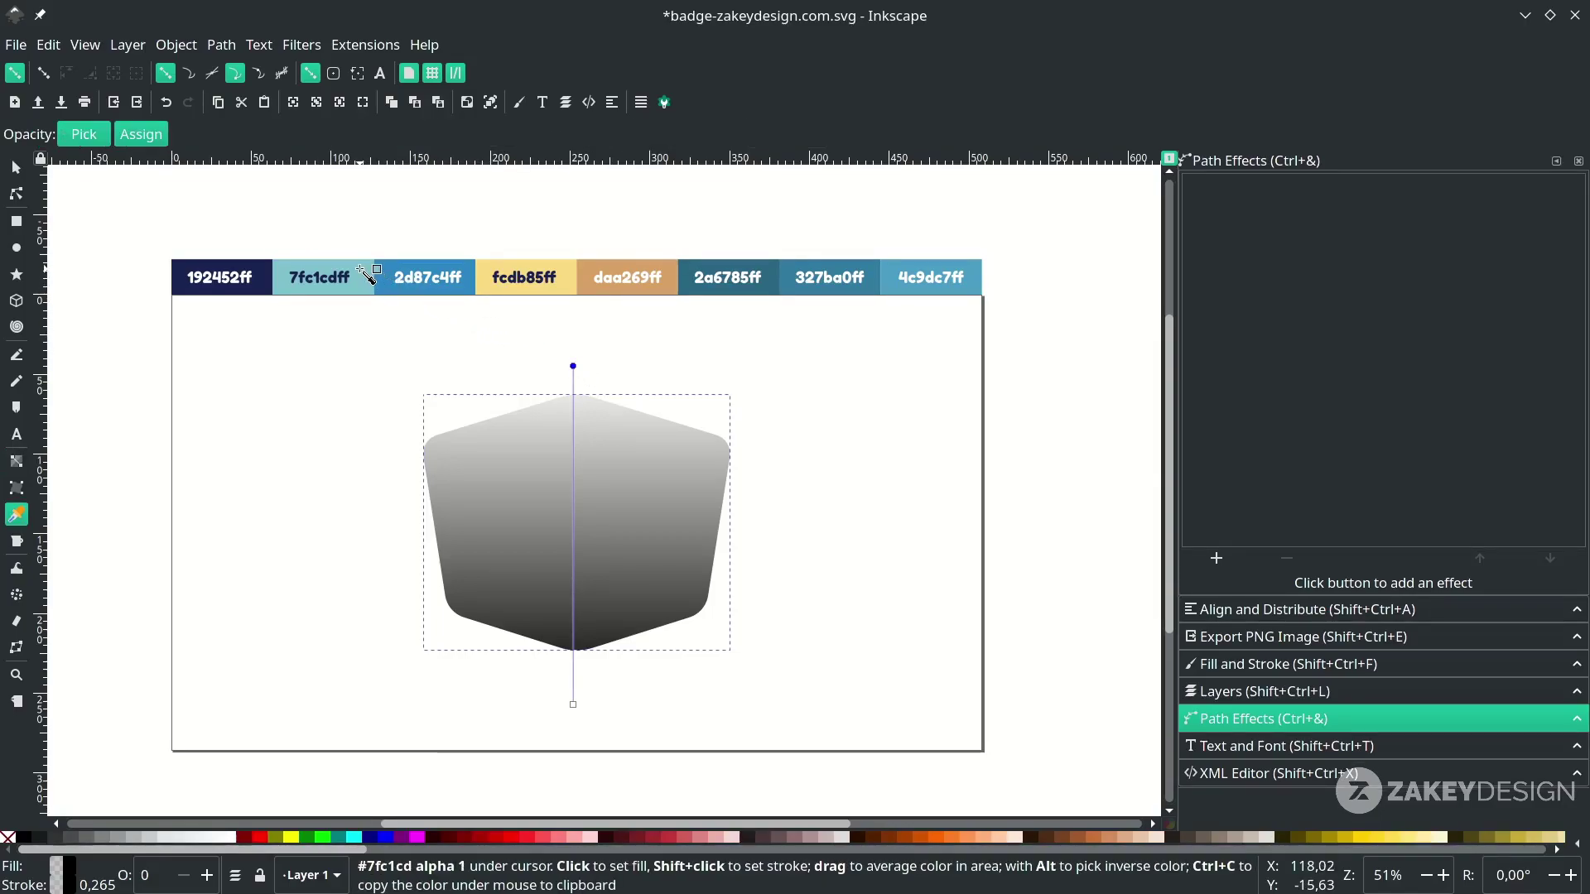
{"action": "left_click", "coordinate": [400, 264]}
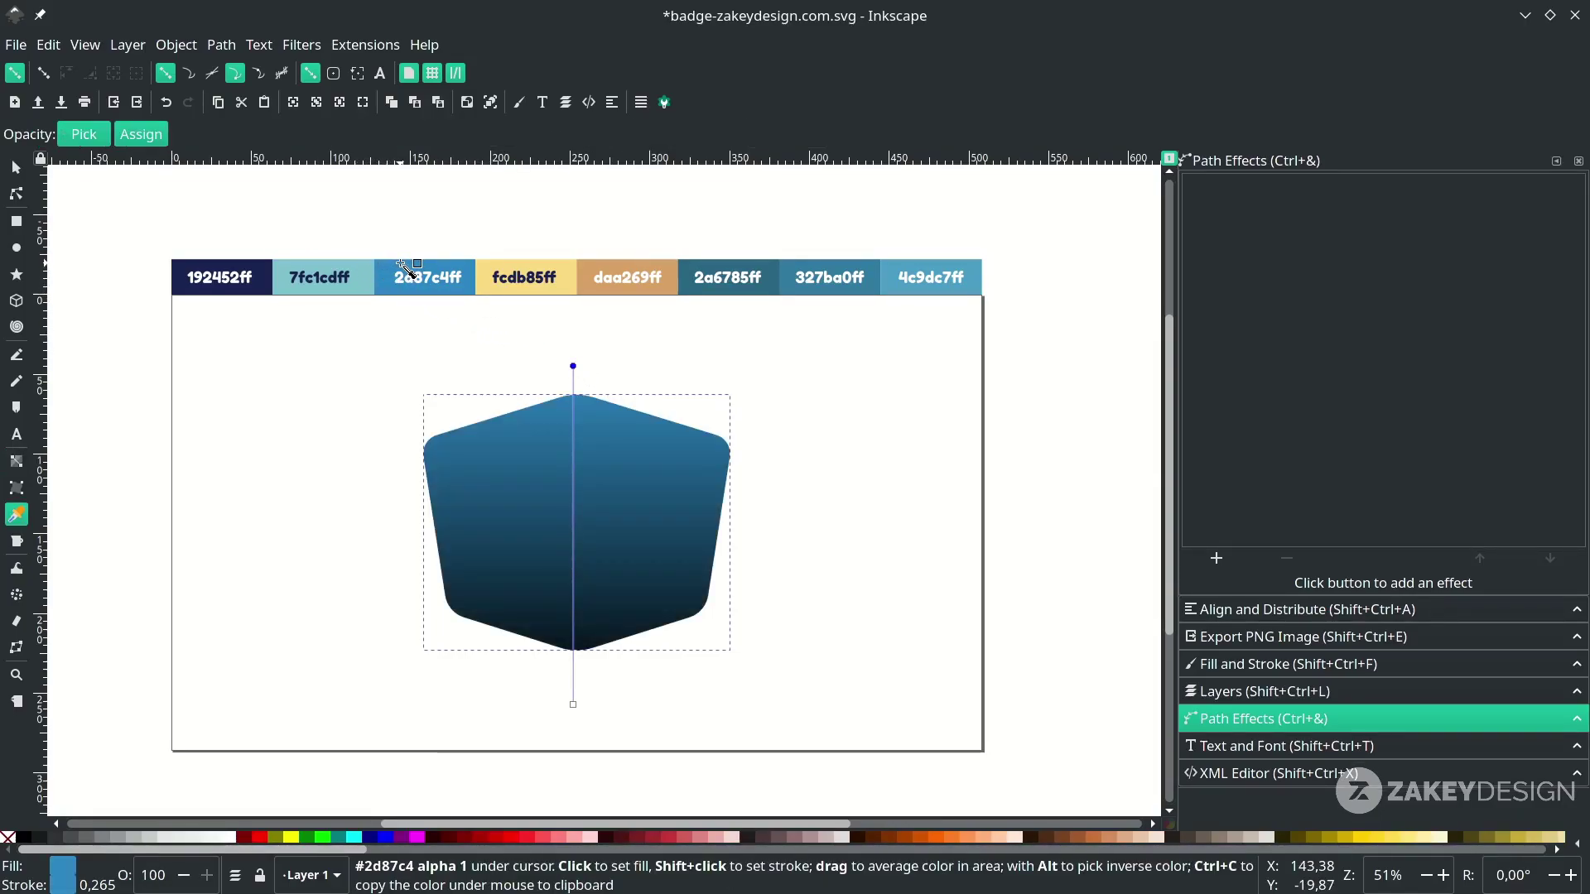
{"action": "left_click", "coordinate": [574, 706]}
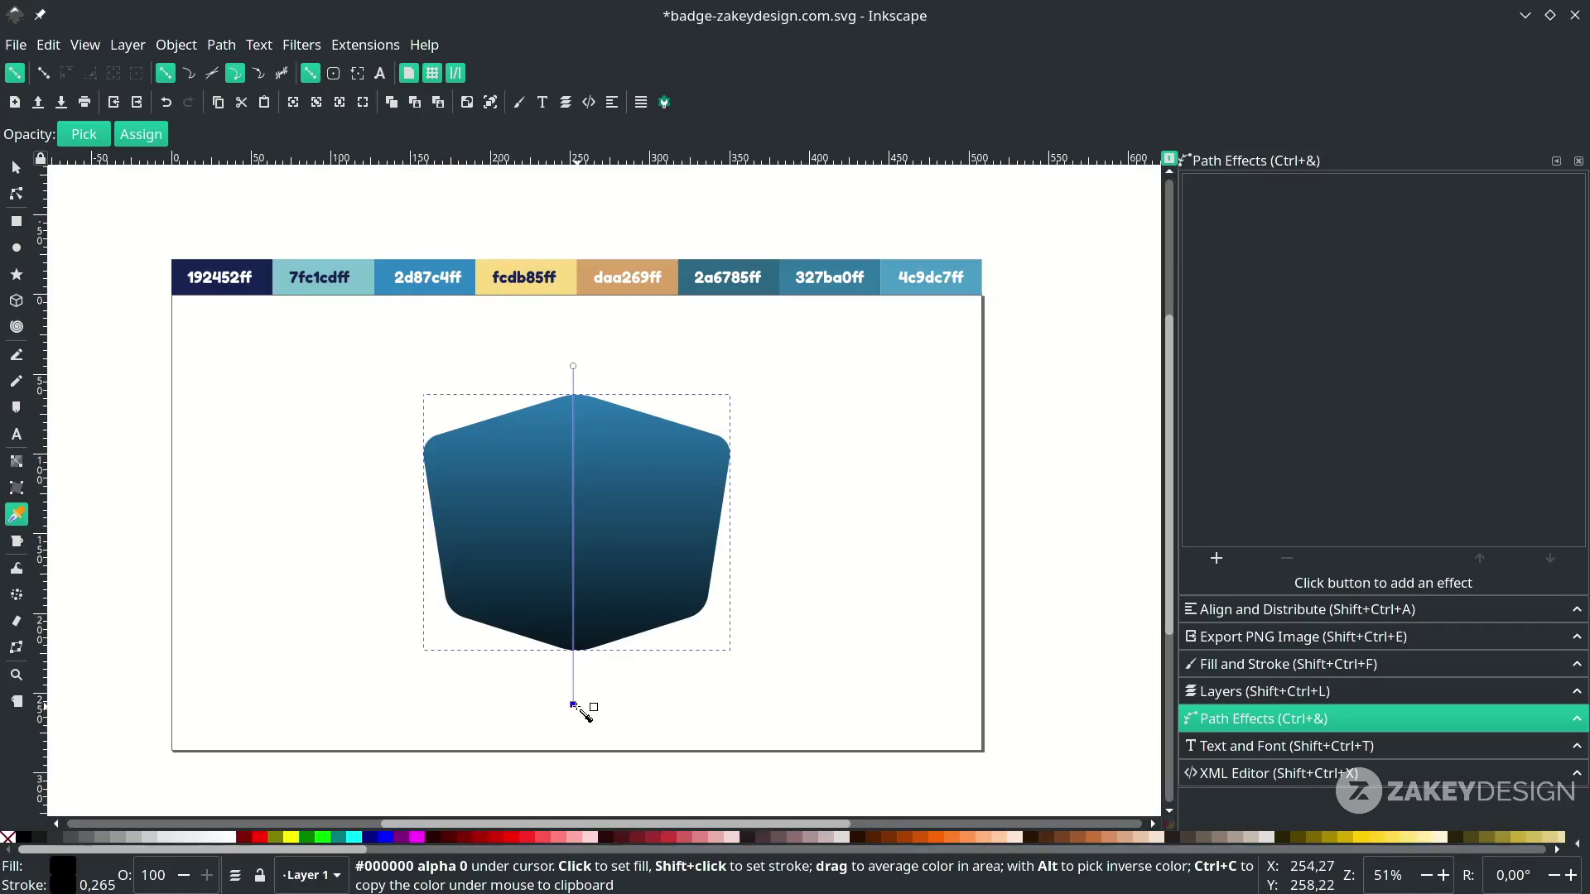
{"action": "left_click", "coordinate": [364, 270]}
Shorten the gradient by moving both of its end handles inside the badge, and deselect the shape
{"action": "left_click_drag", "start_coordinate": [573, 706], "coordinate": [574, 625]}
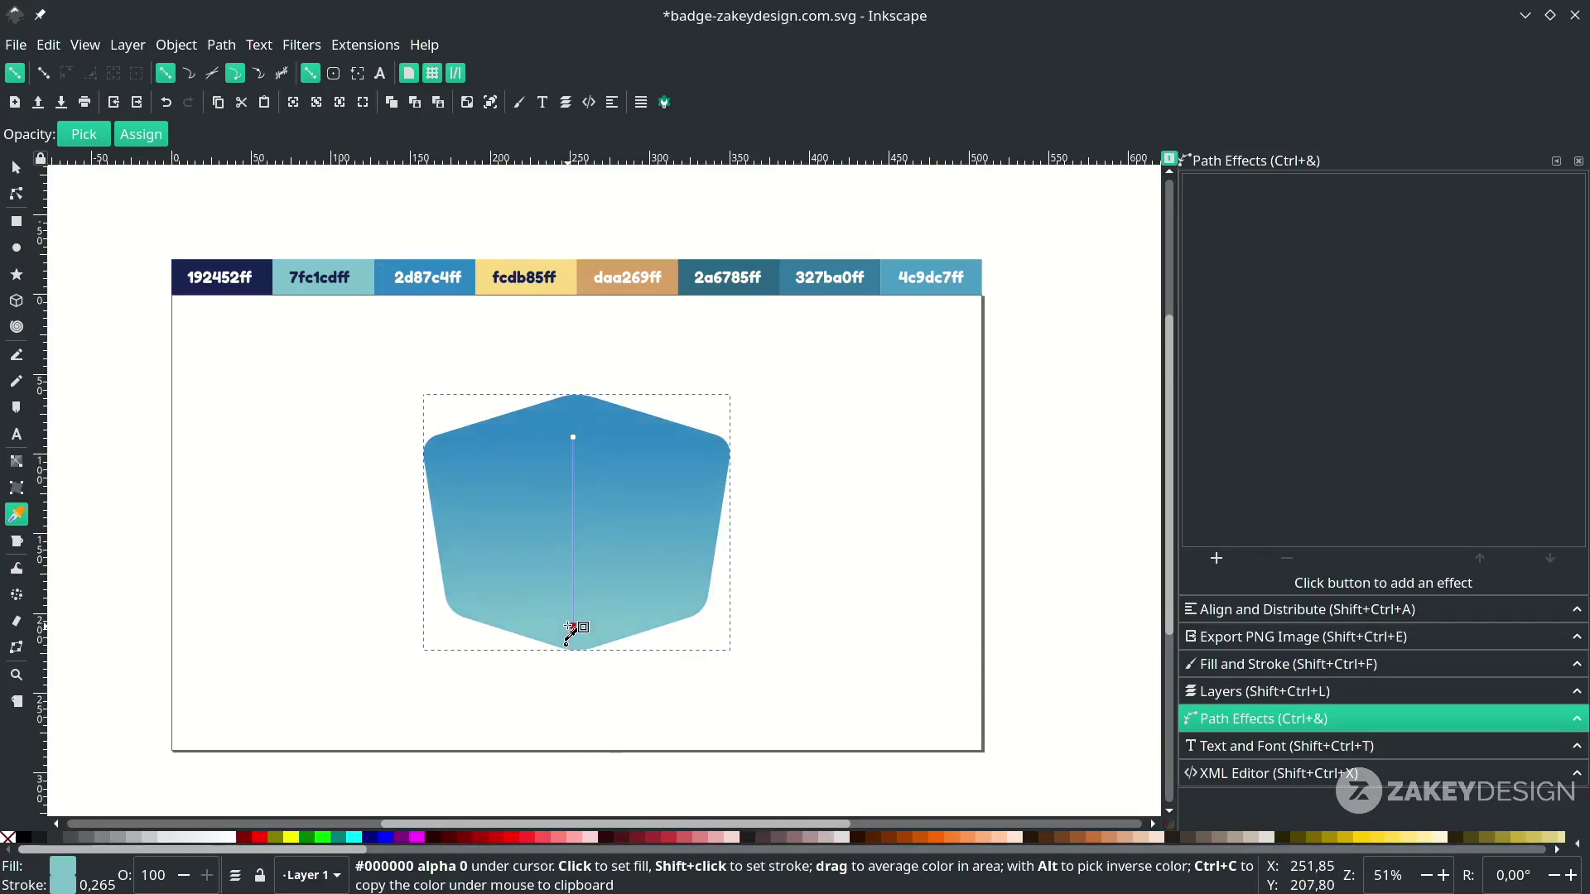
{"action": "left_click", "coordinate": [575, 470]}
{"action": "scroll", "coordinate": [578, 494], "scroll_direction": "down", "scroll_amount": 3}
{"action": "scroll", "coordinate": [596, 452], "scroll_direction": "up", "scroll_amount": 2}
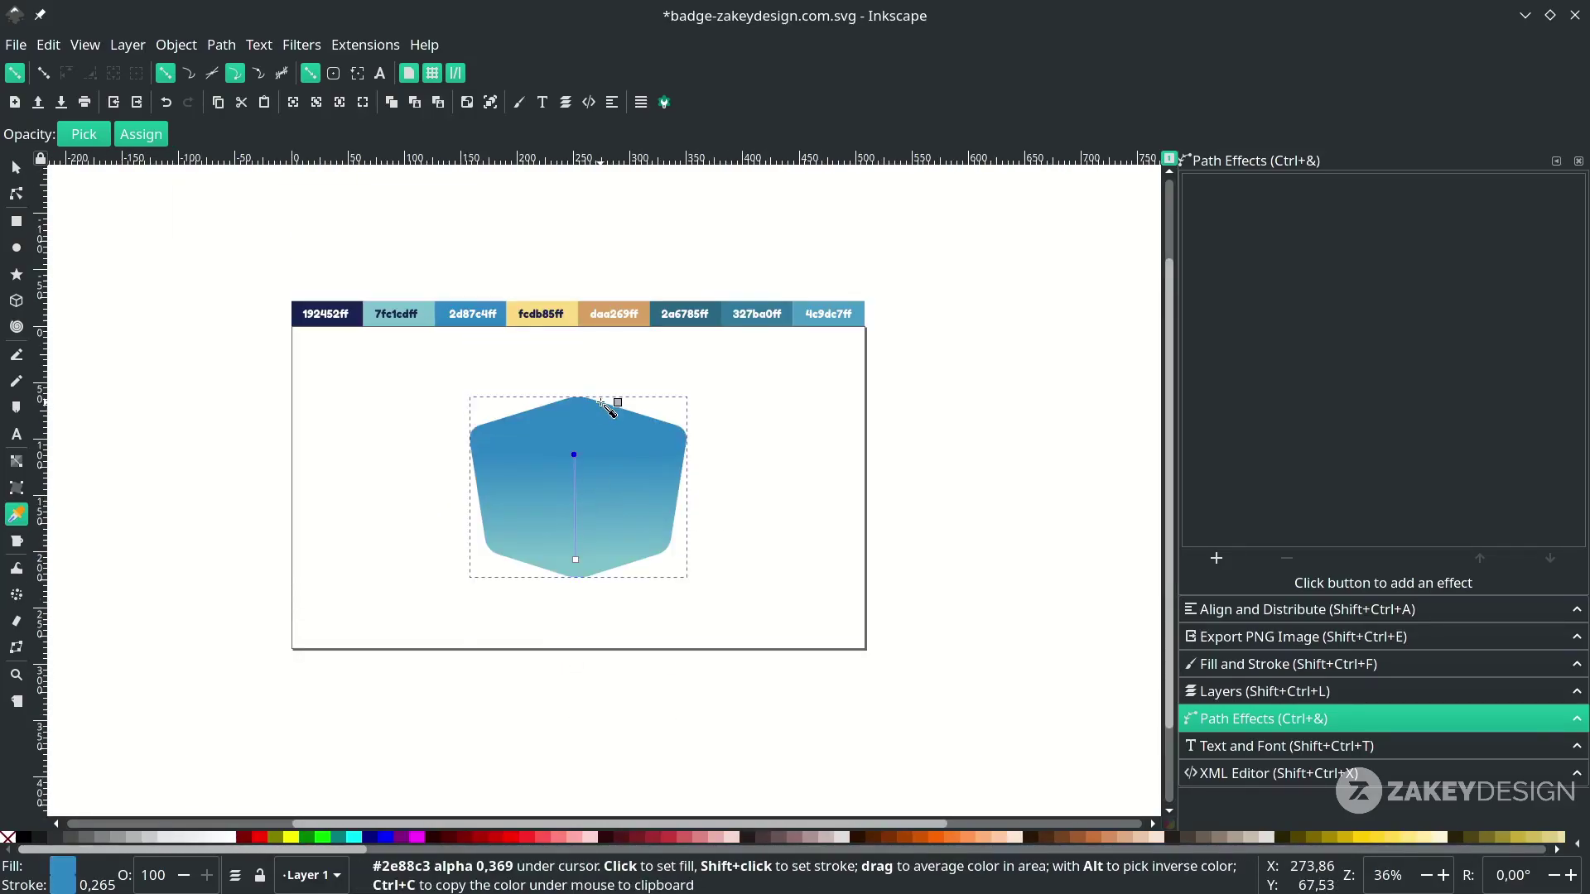
{"action": "key", "text": "s"}
{"action": "left_click", "coordinate": [780, 408]}
Draw a 508 × 285.75 mm rectangle snapped to the page corners so it covers the whole page
{"action": "scroll", "coordinate": [781, 464], "scroll_direction": "left", "scroll_amount": 2}
{"action": "scroll", "coordinate": [792, 465], "scroll_direction": "down", "scroll_amount": 2}
{"action": "scroll", "coordinate": [804, 466], "scroll_direction": "right", "scroll_amount": 2}
{"action": "scroll", "coordinate": [804, 466], "scroll_direction": "up", "scroll_amount": 2}
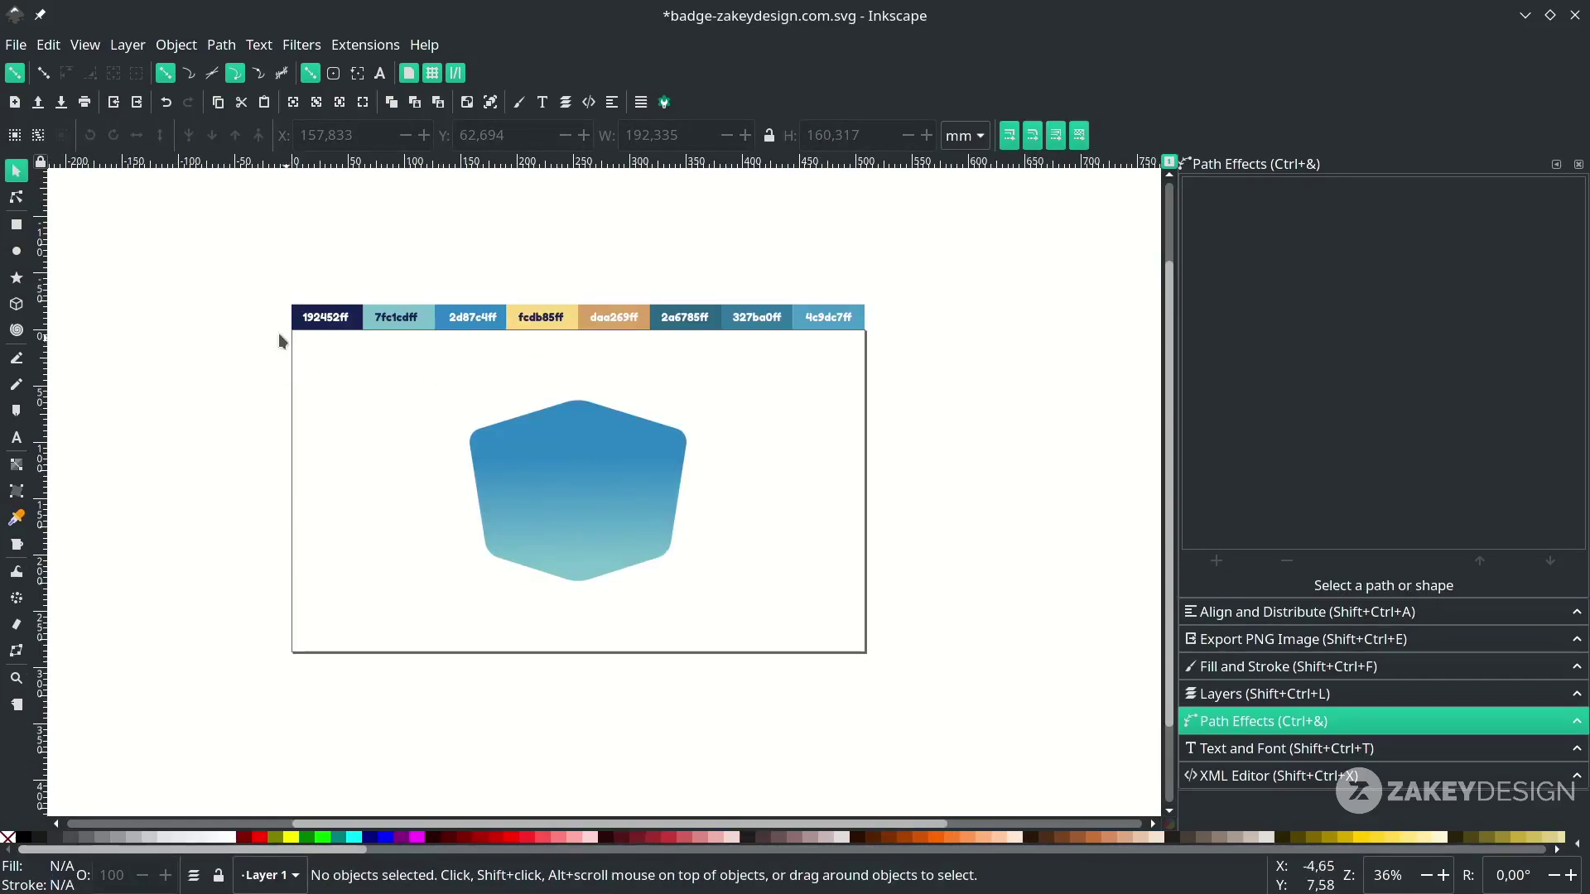
{"action": "left_click", "coordinate": [16, 225]}
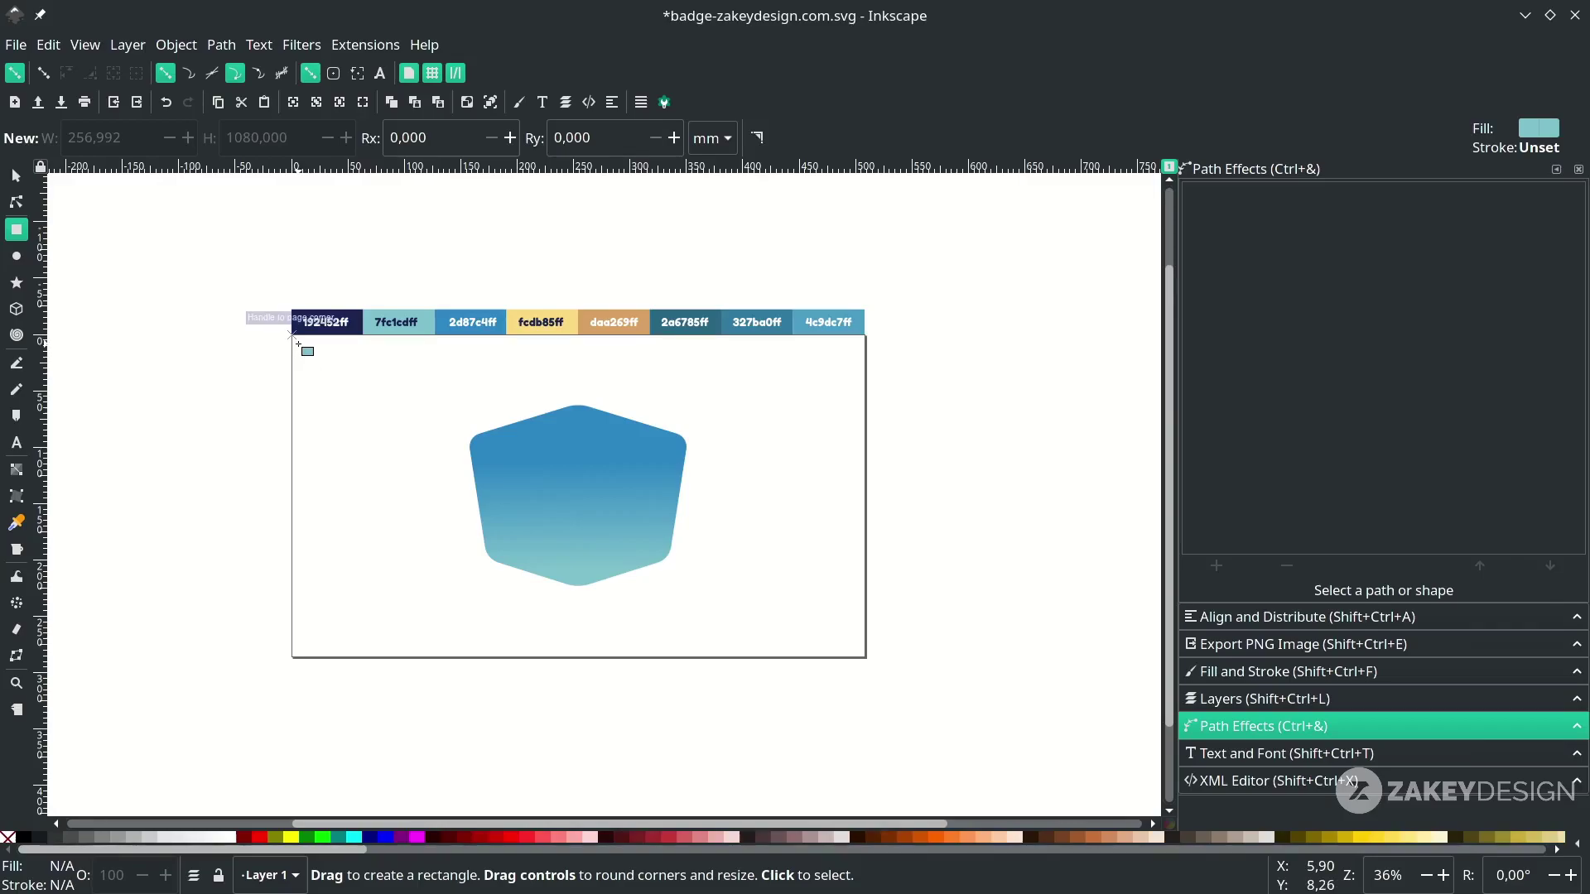
{"action": "left_click_drag", "start_coordinate": [296, 339], "coordinate": [865, 656]}
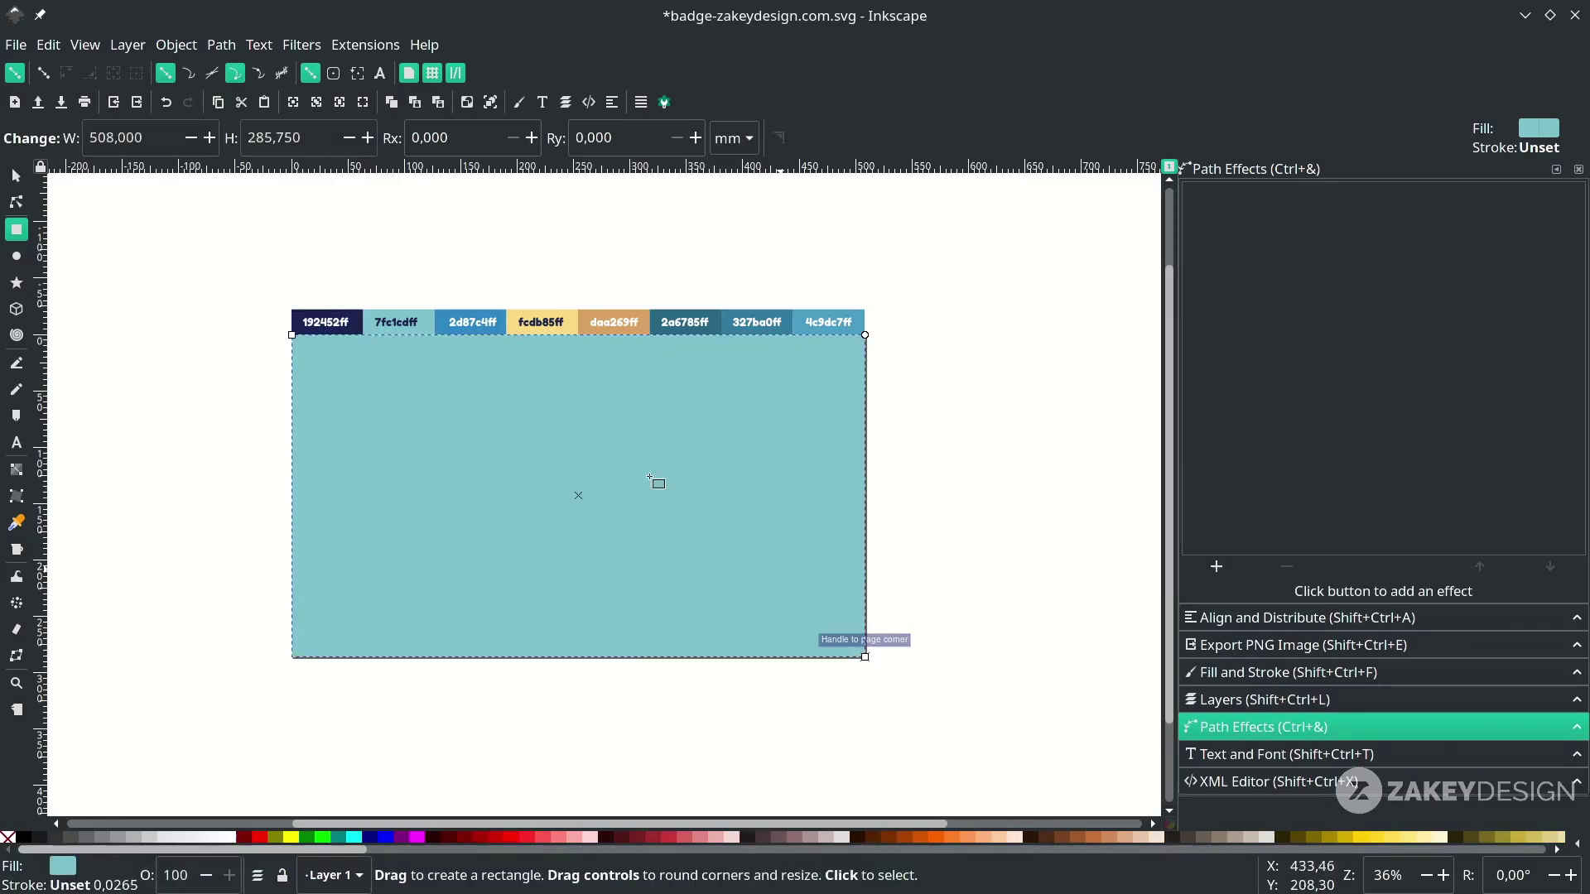
Fill the page-sized rectangle with the 192452ff swatch color and lower it to the bottom, behind the badge
{"action": "key", "text": "s"}
{"action": "key", "text": "d"}
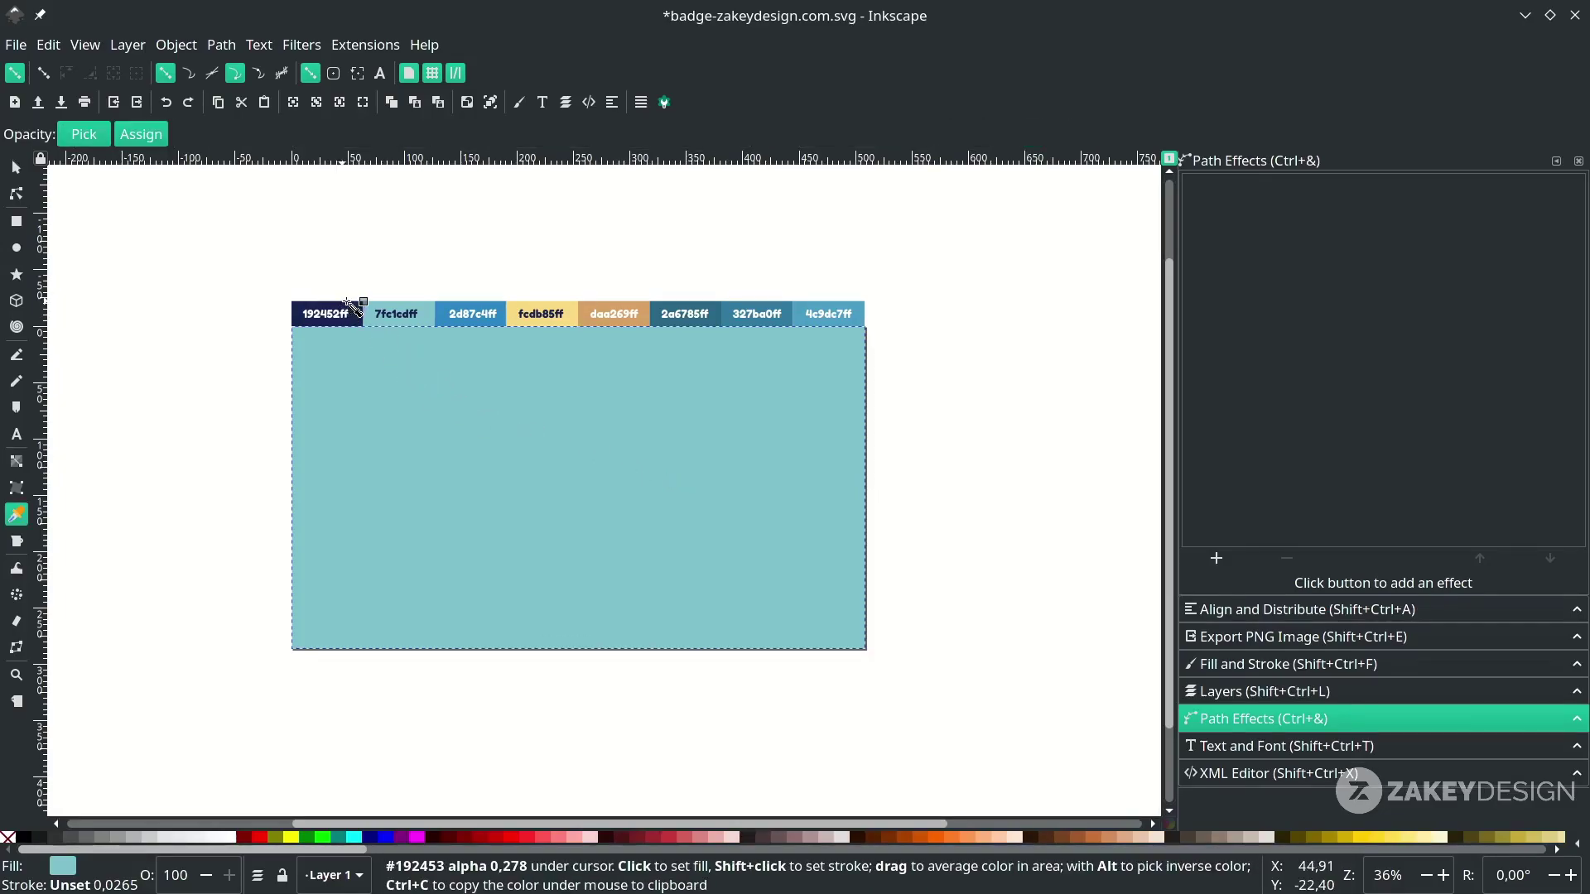
{"action": "left_click_drag", "start_coordinate": [358, 308], "coordinate": [358, 308]}
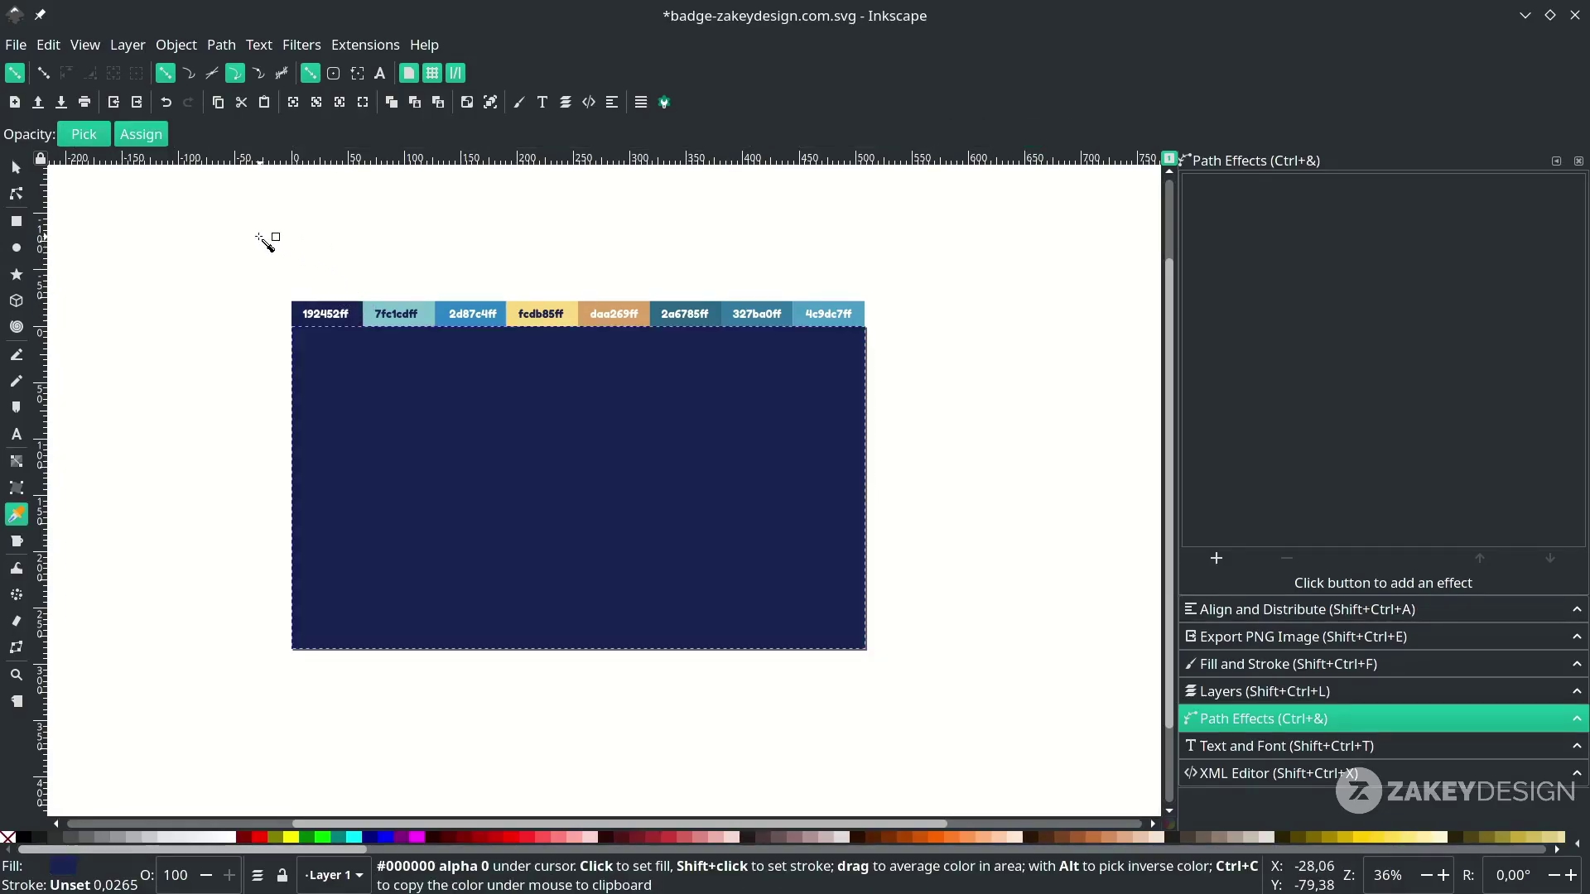
{"action": "left_click", "coordinate": [17, 168]}
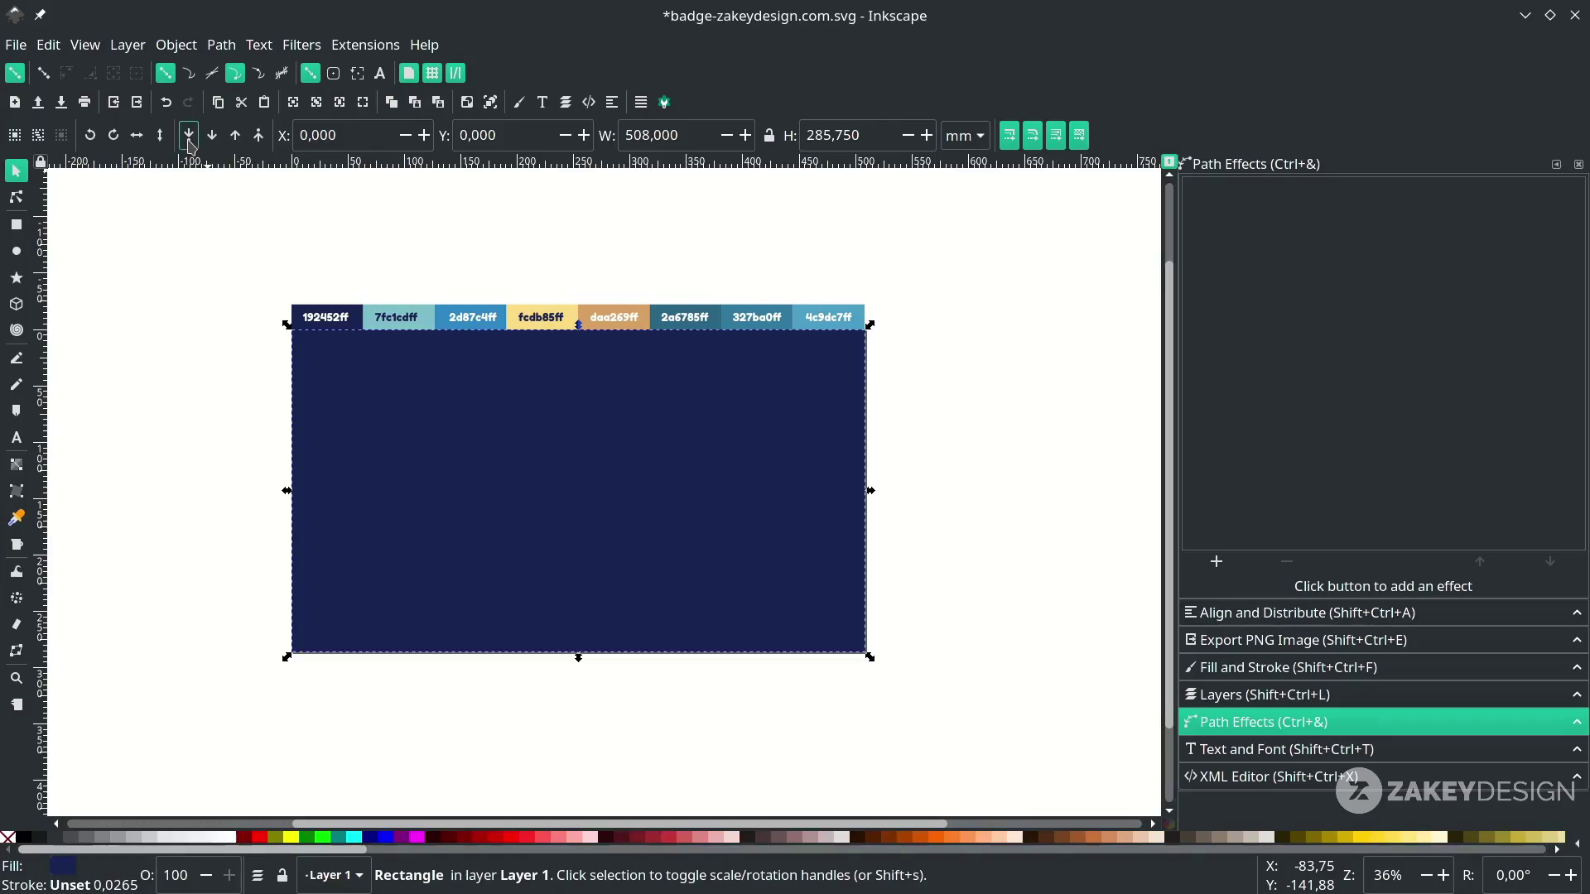
{"action": "left_click", "coordinate": [190, 136]}
Scale the badge up around its center to about 216.2 × 180.2 mm and save the file
{"action": "left_click", "coordinate": [663, 555]}
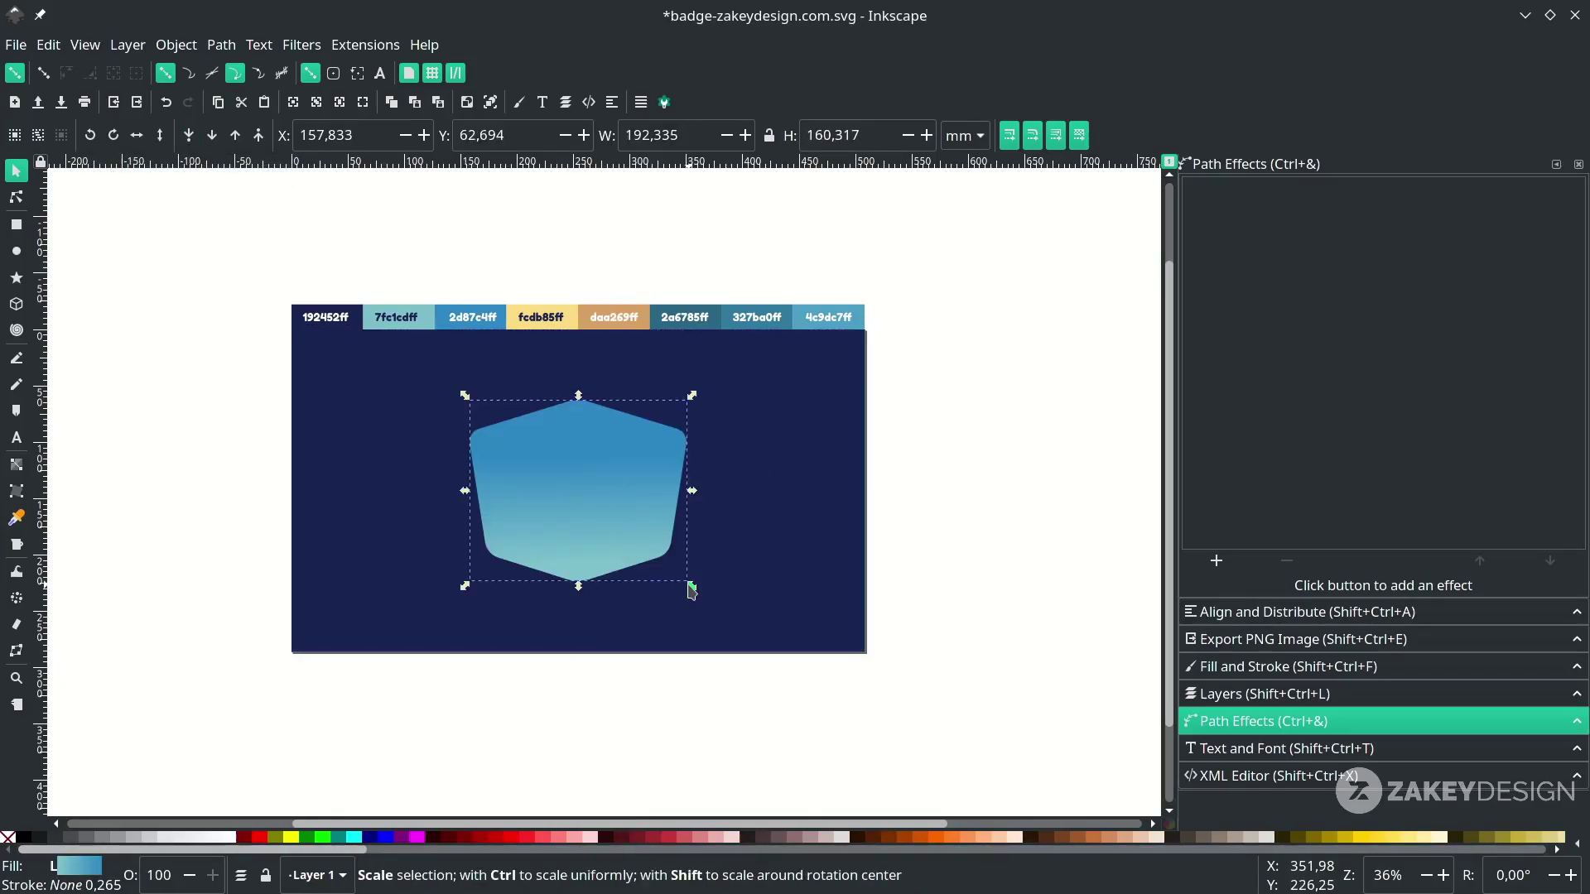
{"action": "left_click_drag", "start_coordinate": [693, 586], "coordinate": [706, 598]}
{"action": "left_click", "coordinate": [893, 558]}
{"action": "key", "text": "ctrl+s"}
Try giving the gradient badge itself a white stroke
{"action": "scroll", "coordinate": [867, 565], "scroll_direction": "down", "scroll_amount": 2}
{"action": "scroll", "coordinate": [782, 556], "scroll_direction": "up", "scroll_amount": 2}
{"action": "left_click", "coordinate": [714, 499]}
{"action": "scroll", "coordinate": [571, 507], "scroll_direction": "up", "scroll_amount": 1}
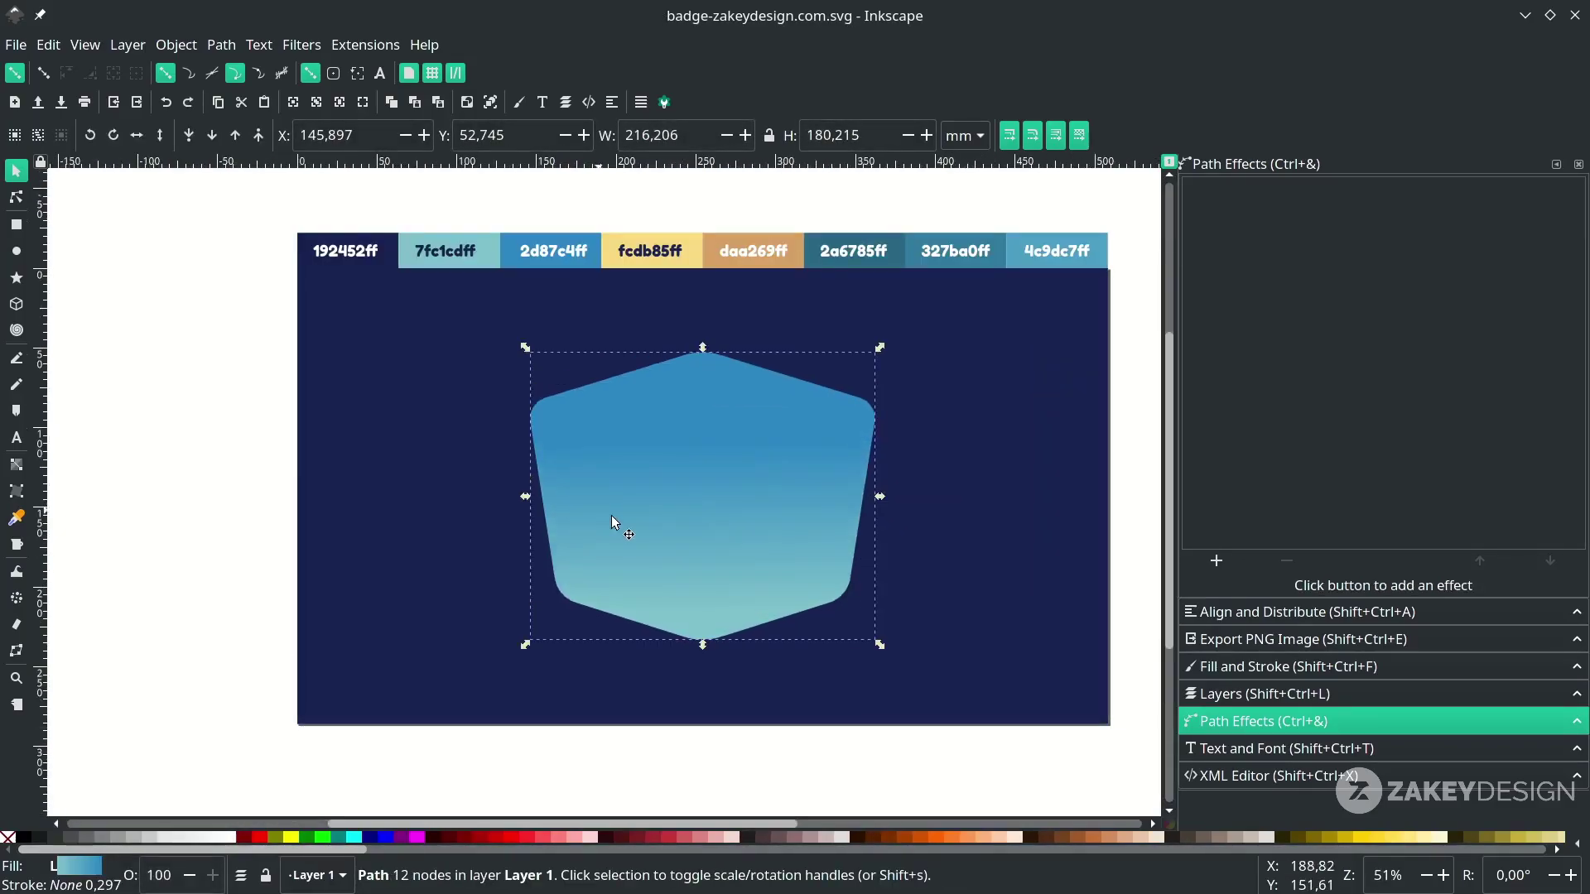
{"action": "scroll", "coordinate": [611, 517], "scroll_direction": "down", "scroll_amount": 2}
{"action": "scroll", "coordinate": [630, 519], "scroll_direction": "right", "scroll_amount": 4}
{"action": "scroll", "coordinate": [547, 563], "scroll_direction": "up", "scroll_amount": 2}
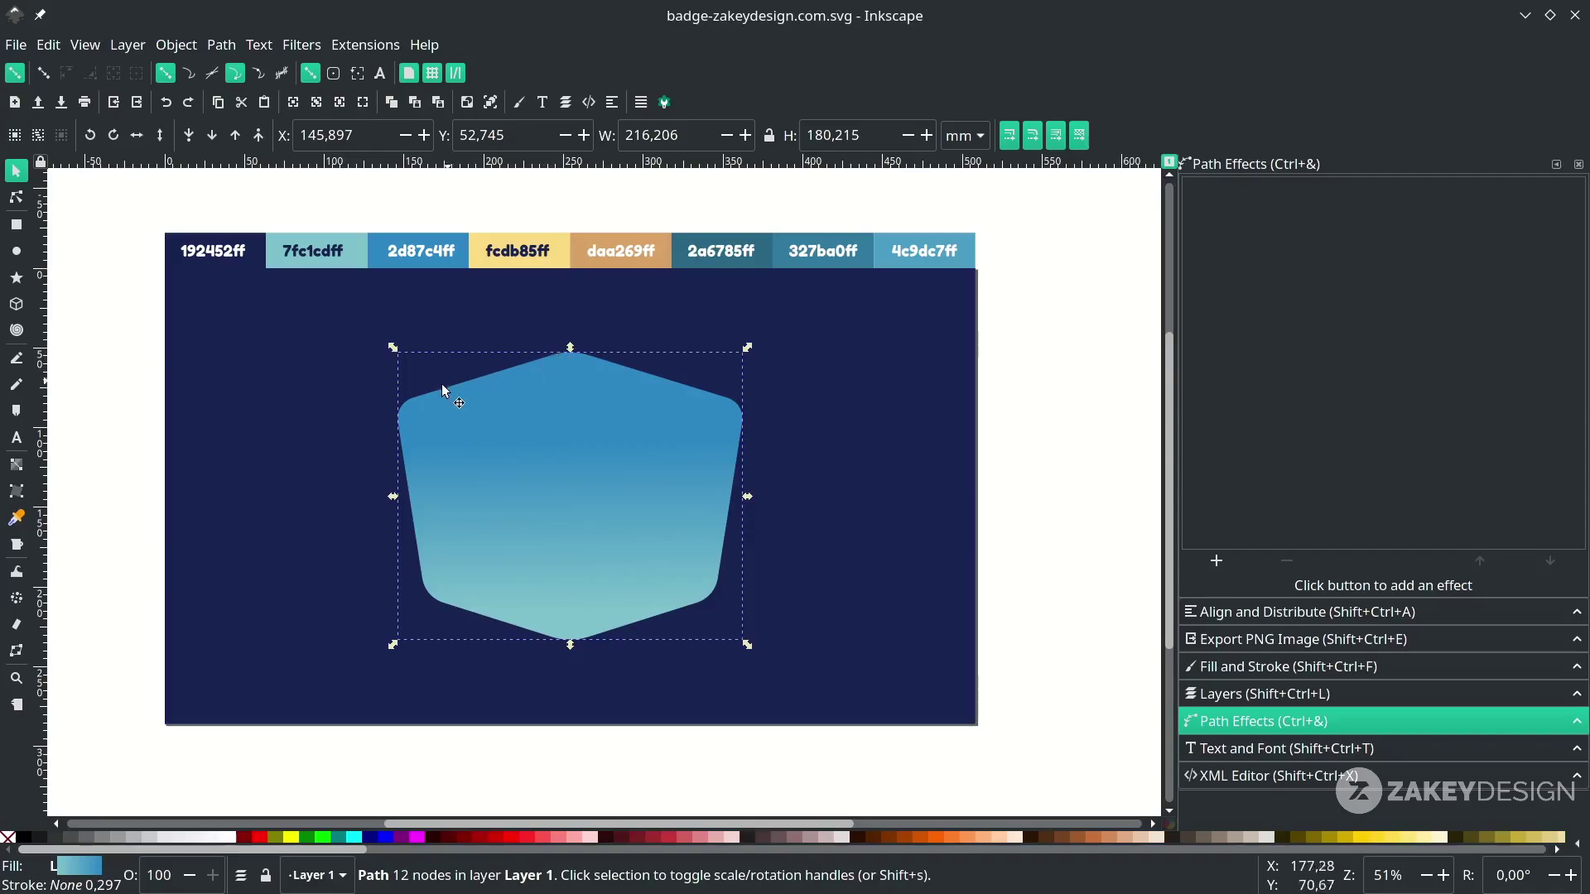
{"action": "right_click", "coordinate": [66, 885]}
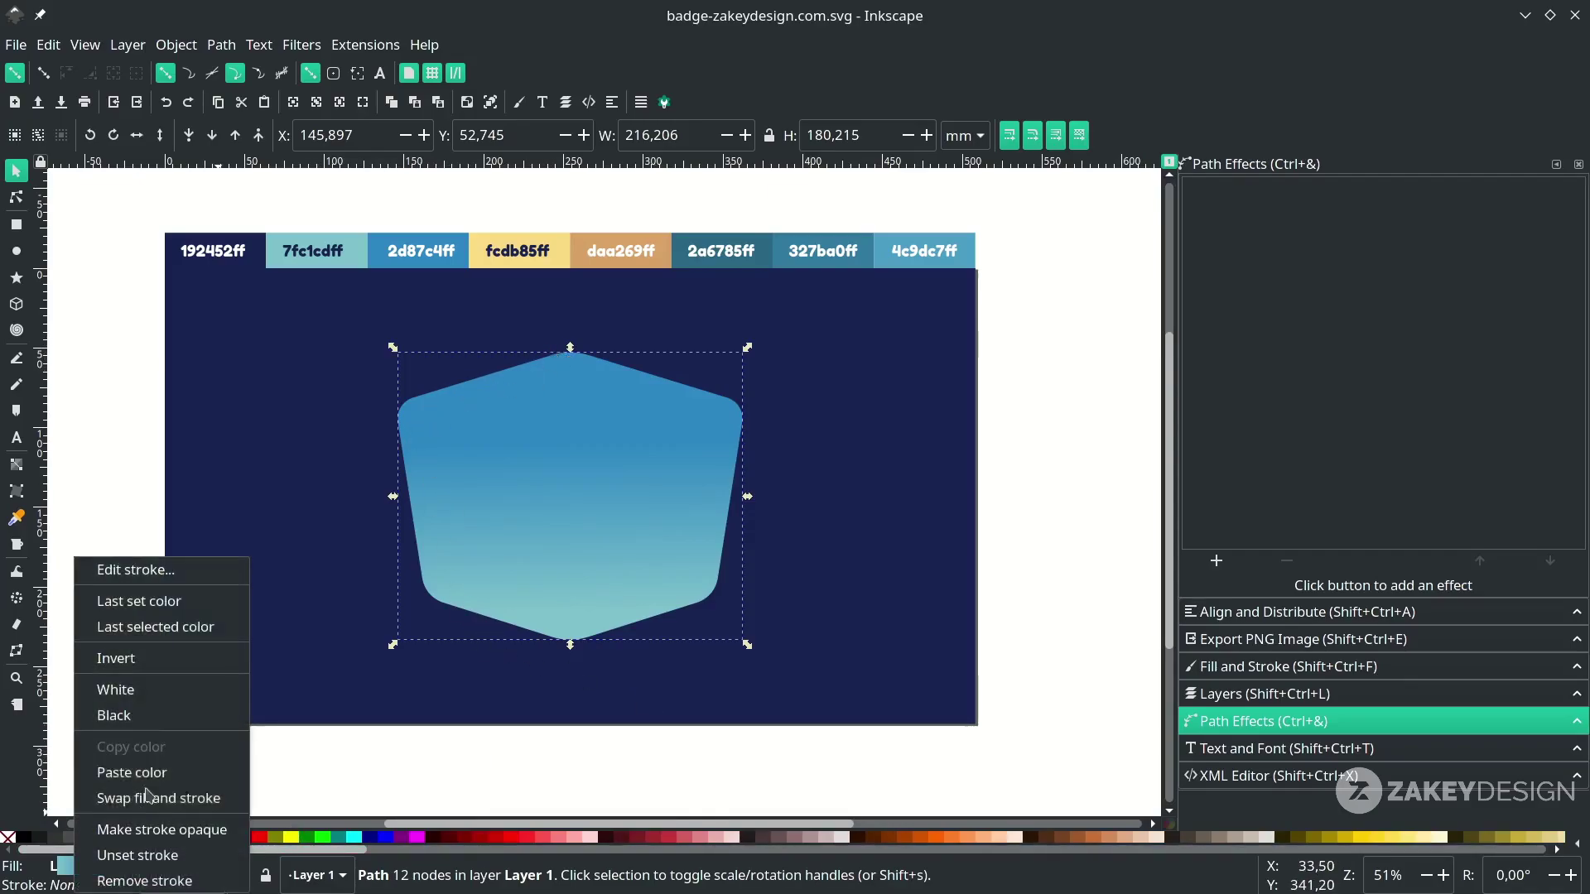
{"action": "left_click", "coordinate": [164, 685]}
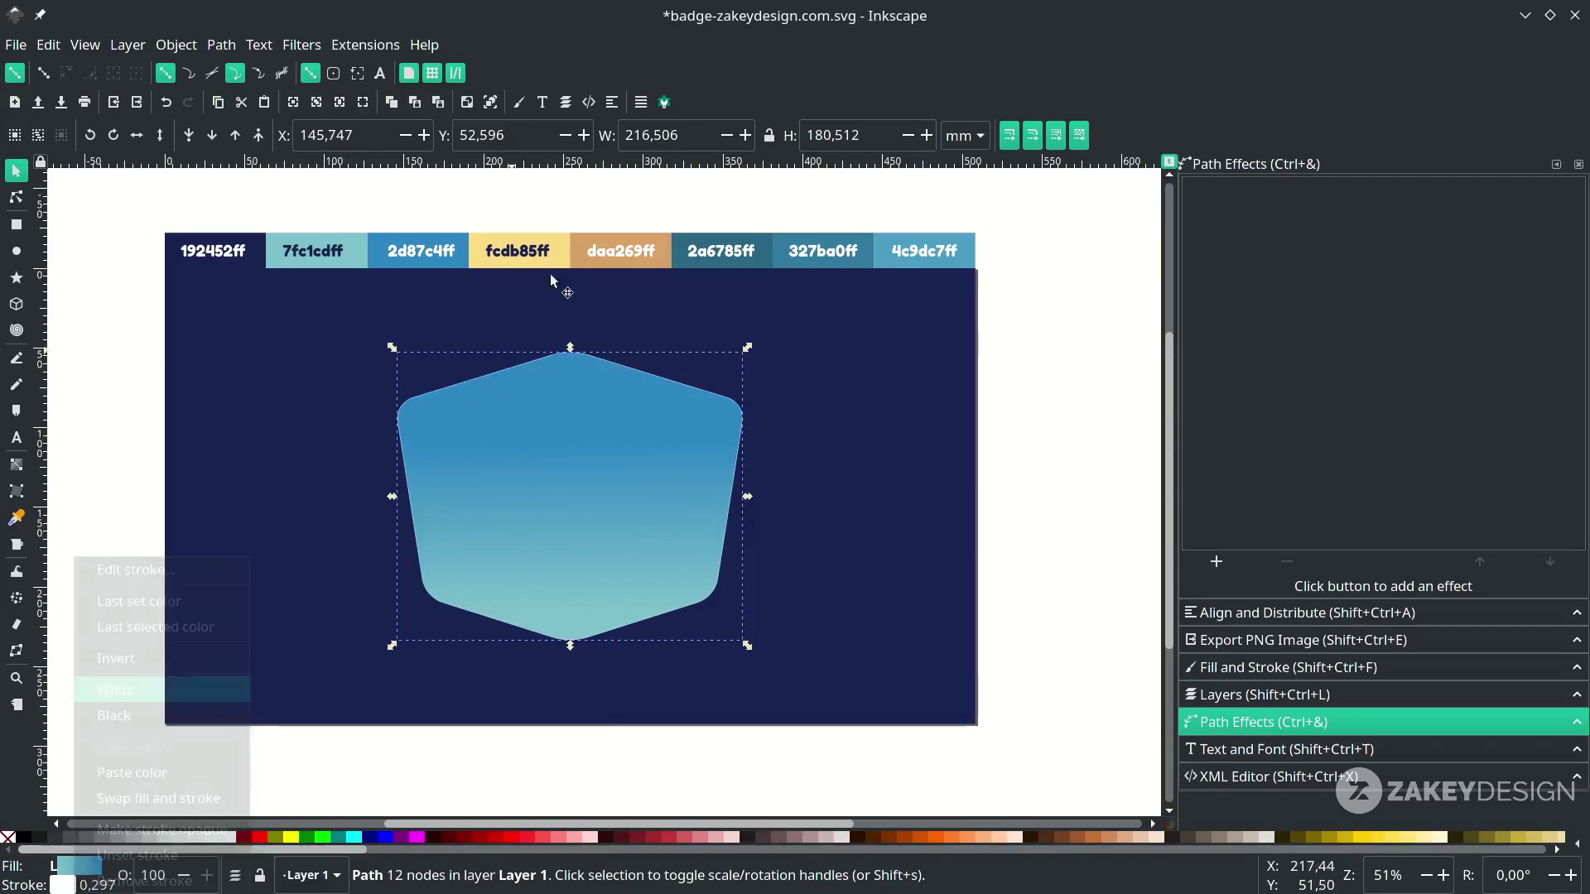
Try stroke widths of 60 px and 120 px on the gradient badge
{"action": "left_click", "coordinate": [519, 101]}
{"action": "left_click", "coordinate": [1383, 190]}
{"action": "left_click", "coordinate": [1408, 225]}
{"action": "left_click", "coordinate": [1406, 254]}
{"action": "type", "text": "60"}
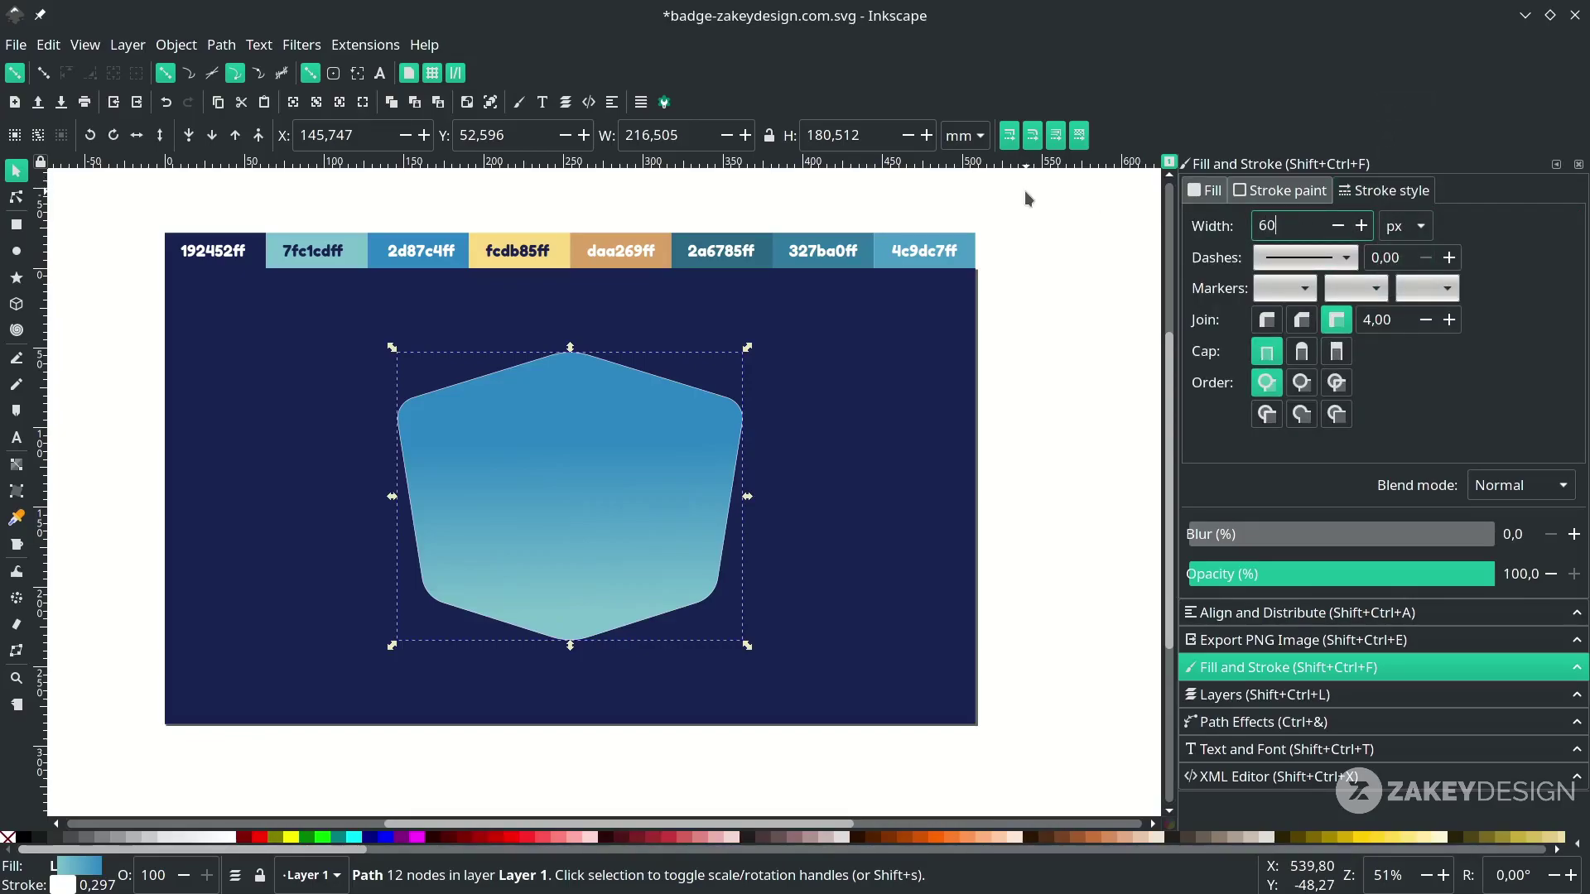
{"action": "key", "text": "Return"}
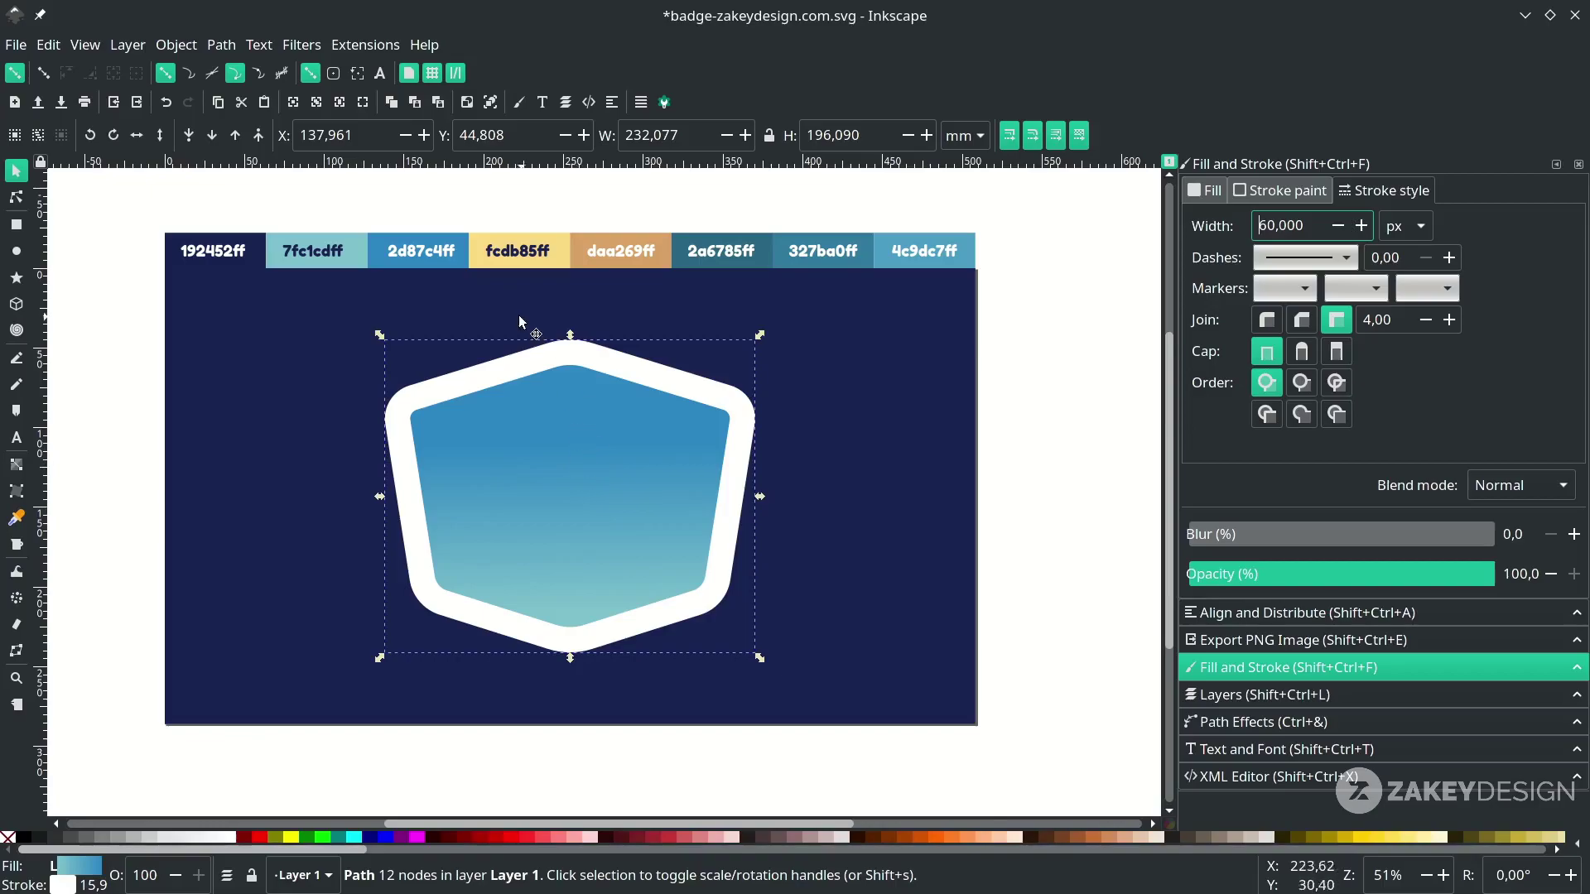
{"action": "type", "text": "120"}
{"action": "key", "text": "Return"}
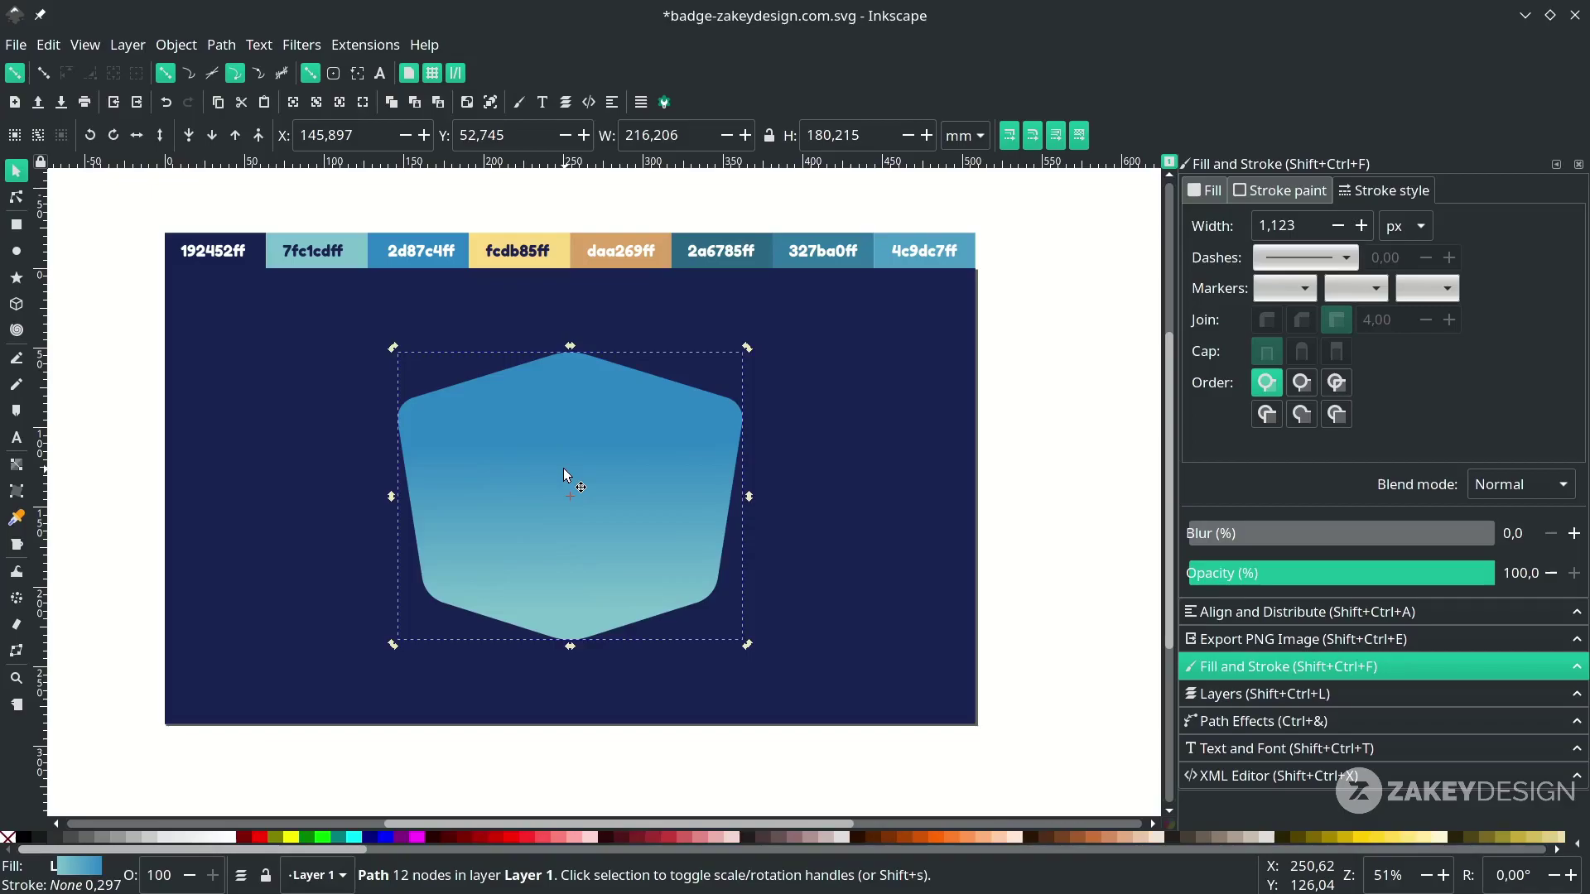
Duplicate the badge and style the copy as an outline with a 40 px white stroke and no fill
{"action": "key", "text": "ctrl"}
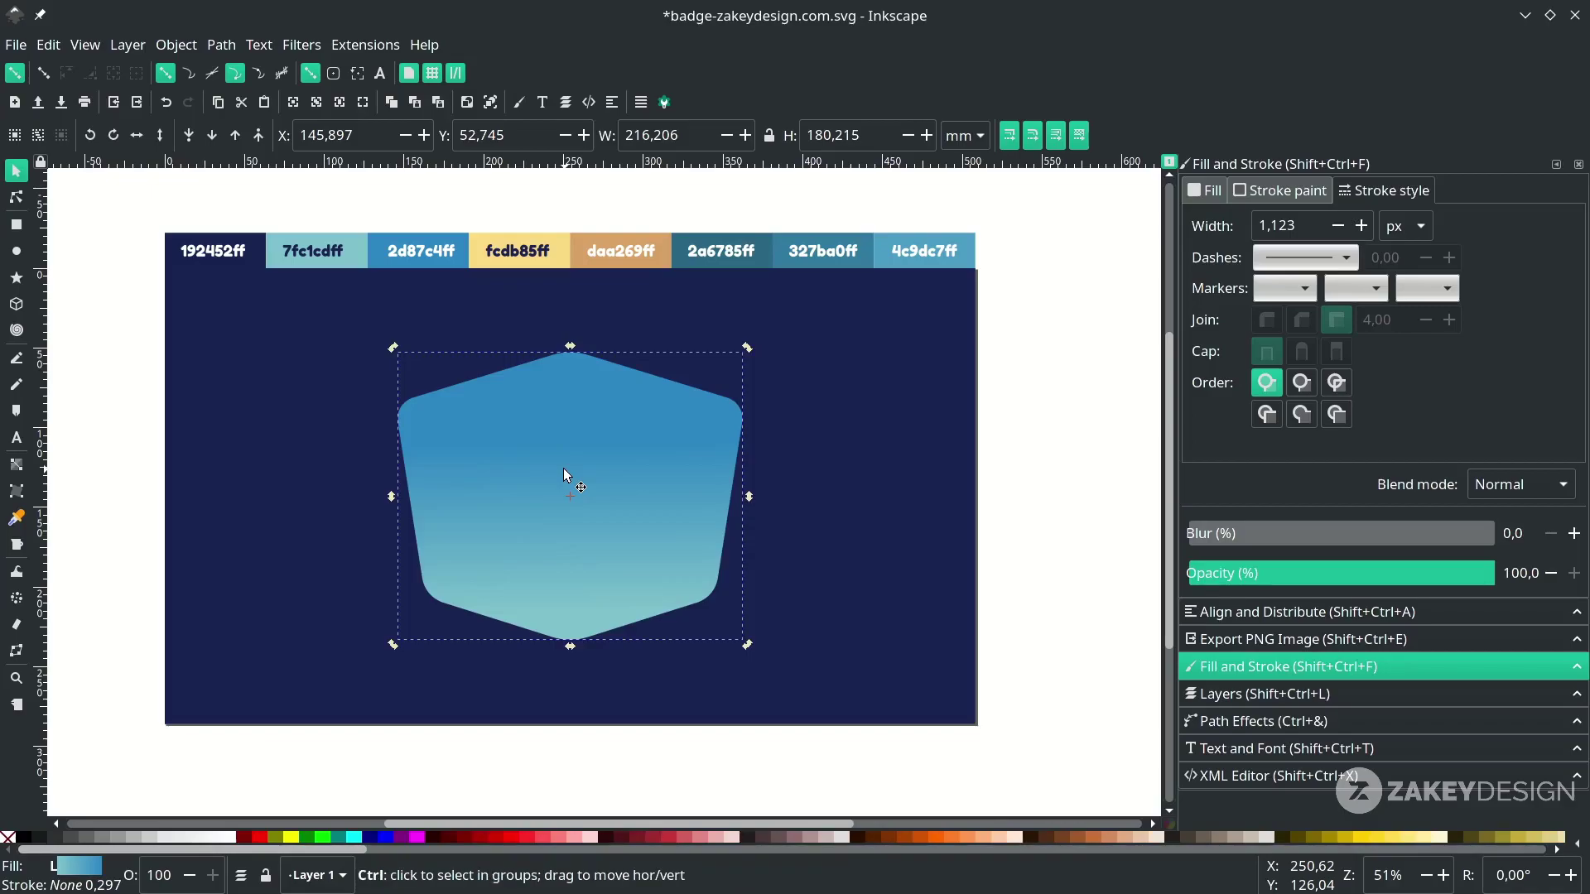
{"action": "right_click", "coordinate": [78, 887]}
{"action": "left_click", "coordinate": [124, 687]}
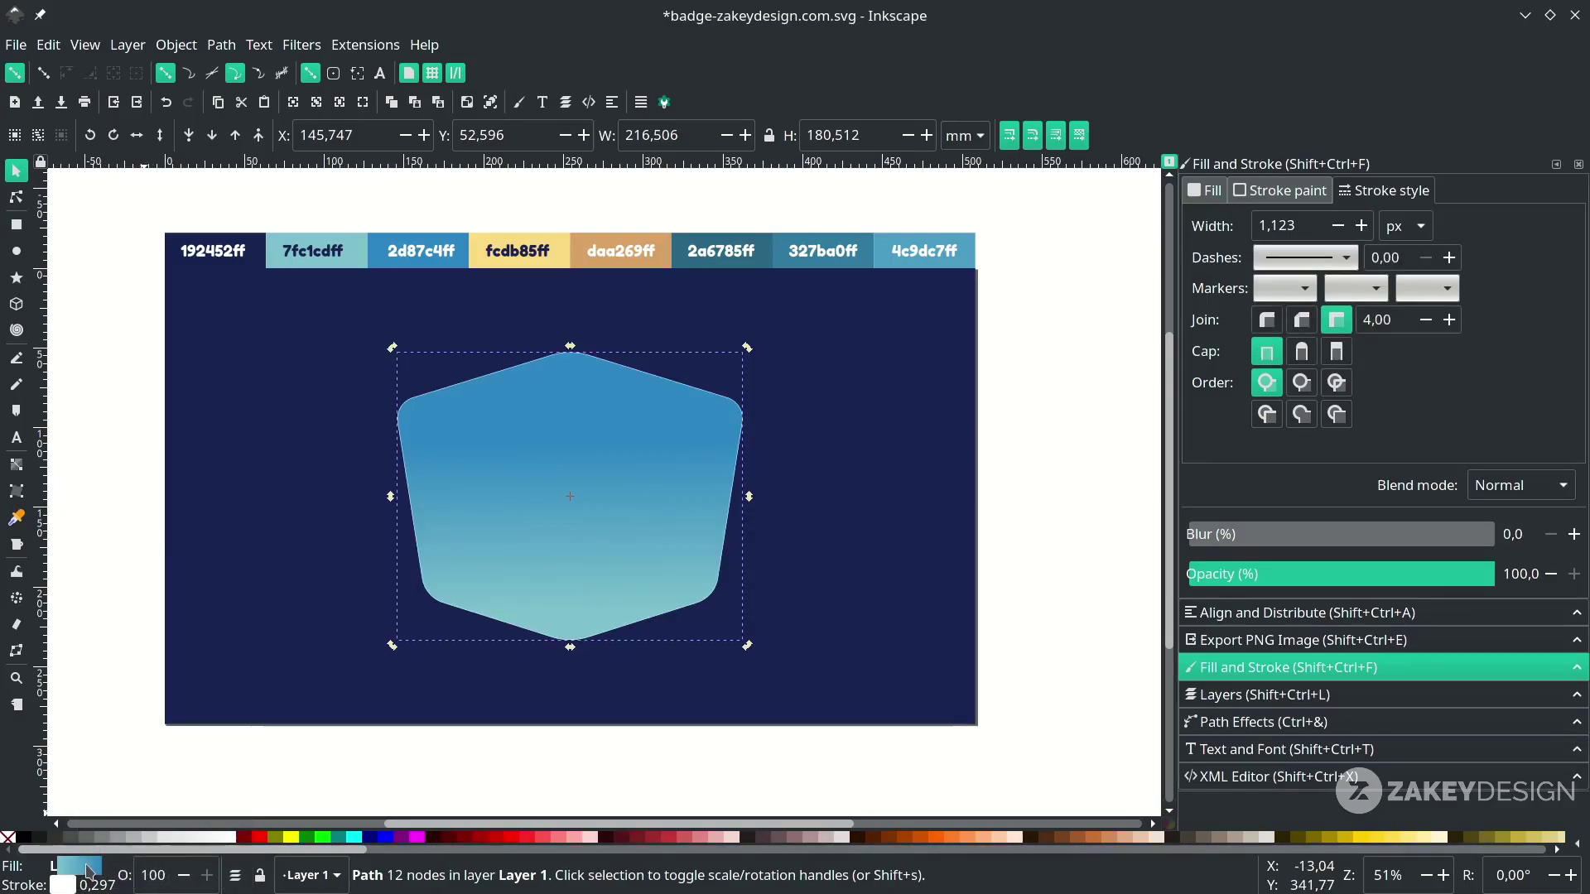
{"action": "right_click", "coordinate": [89, 871]}
{"action": "left_click", "coordinate": [123, 864]}
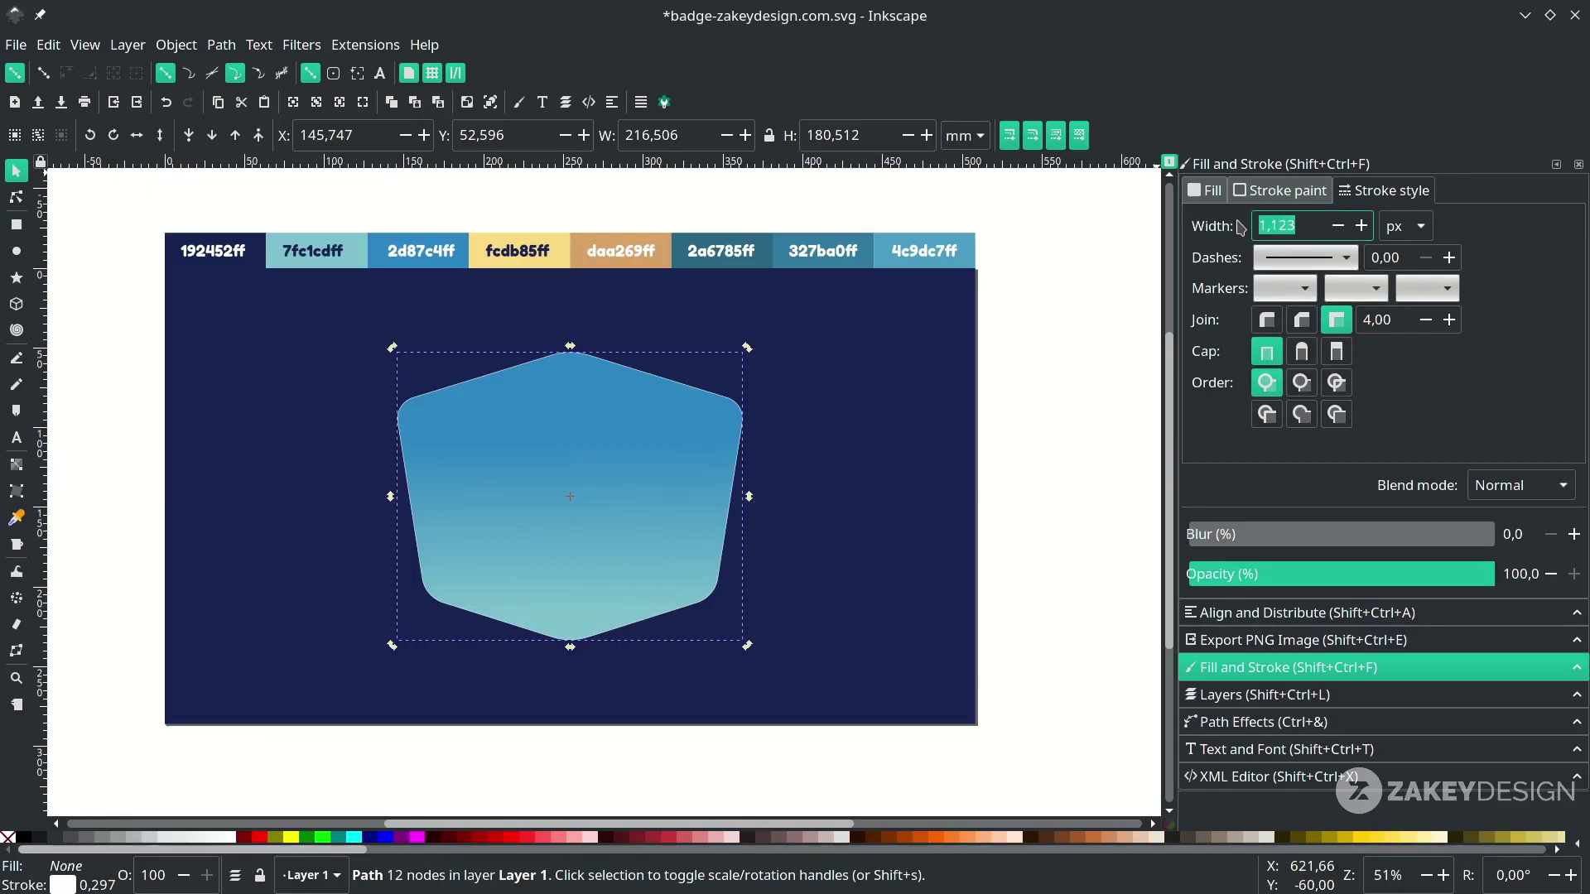
{"action": "type", "text": "40"}
{"action": "key", "text": "Return"}
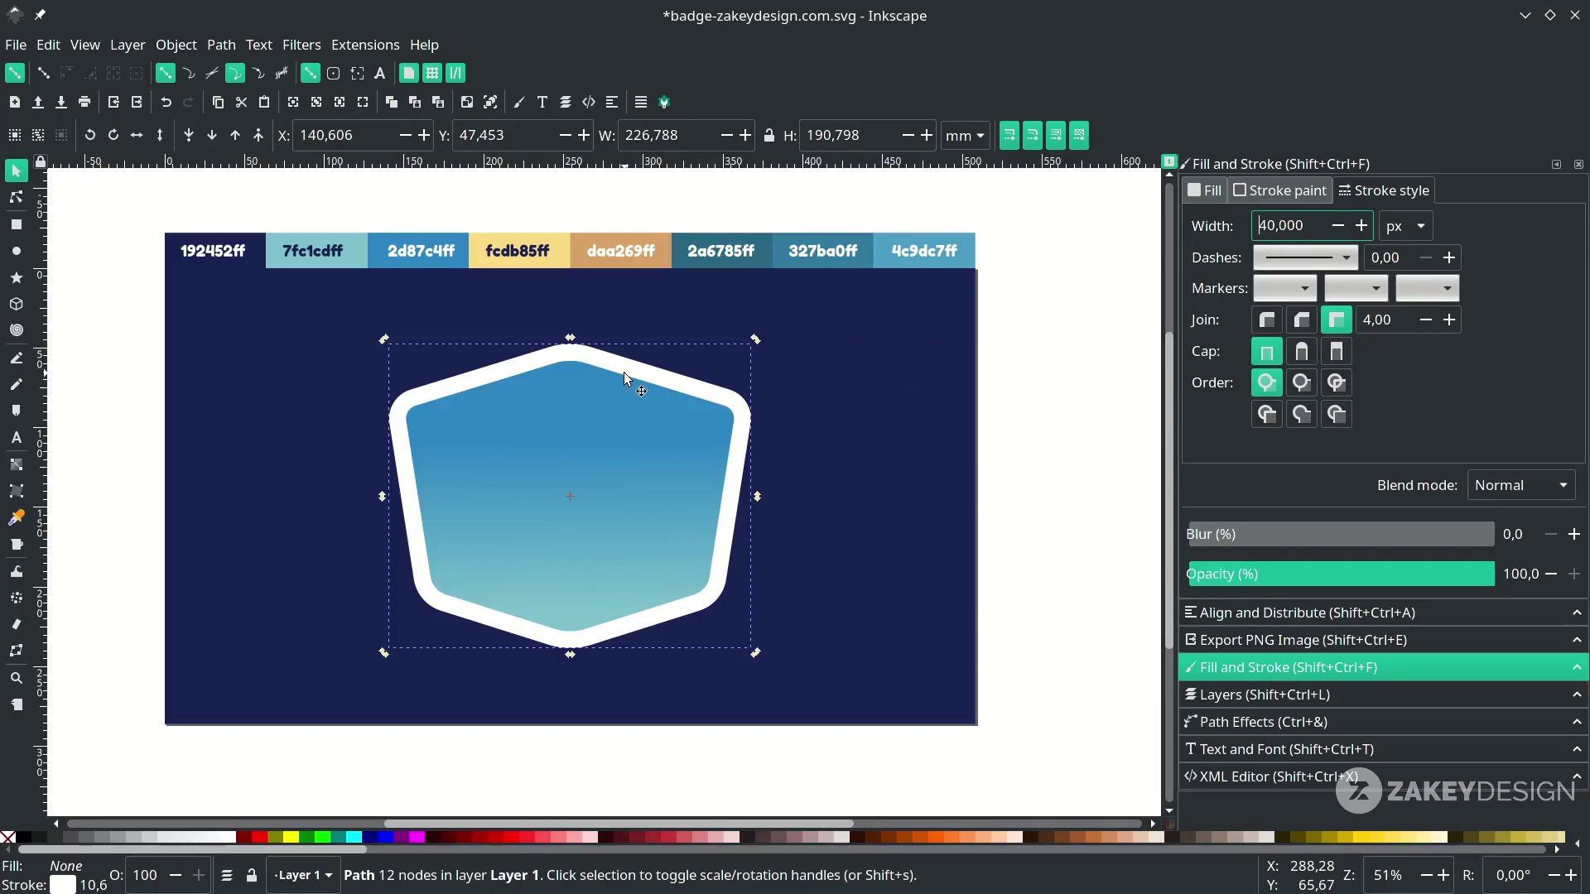
Lower the white outline copy behind the gradient badge and set its stroke width to 70 px
{"action": "key", "text": "ctrl+z"}
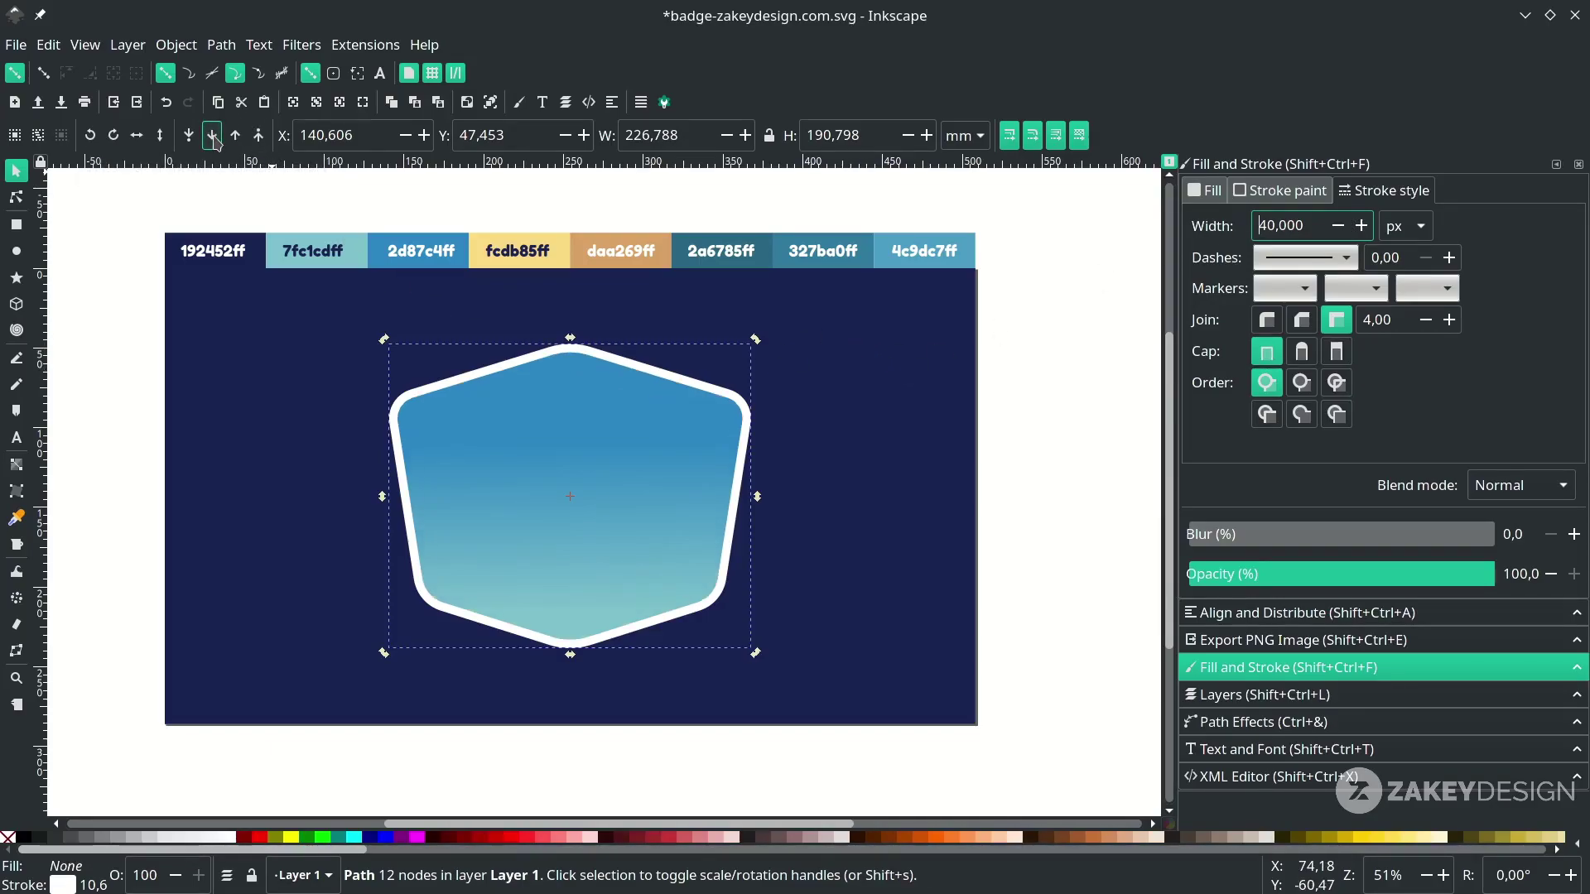
{"action": "left_click", "coordinate": [747, 404]}
{"action": "triple_click", "coordinate": [1312, 223]}
{"action": "type", "text": "70"}
{"action": "key", "text": "Return"}
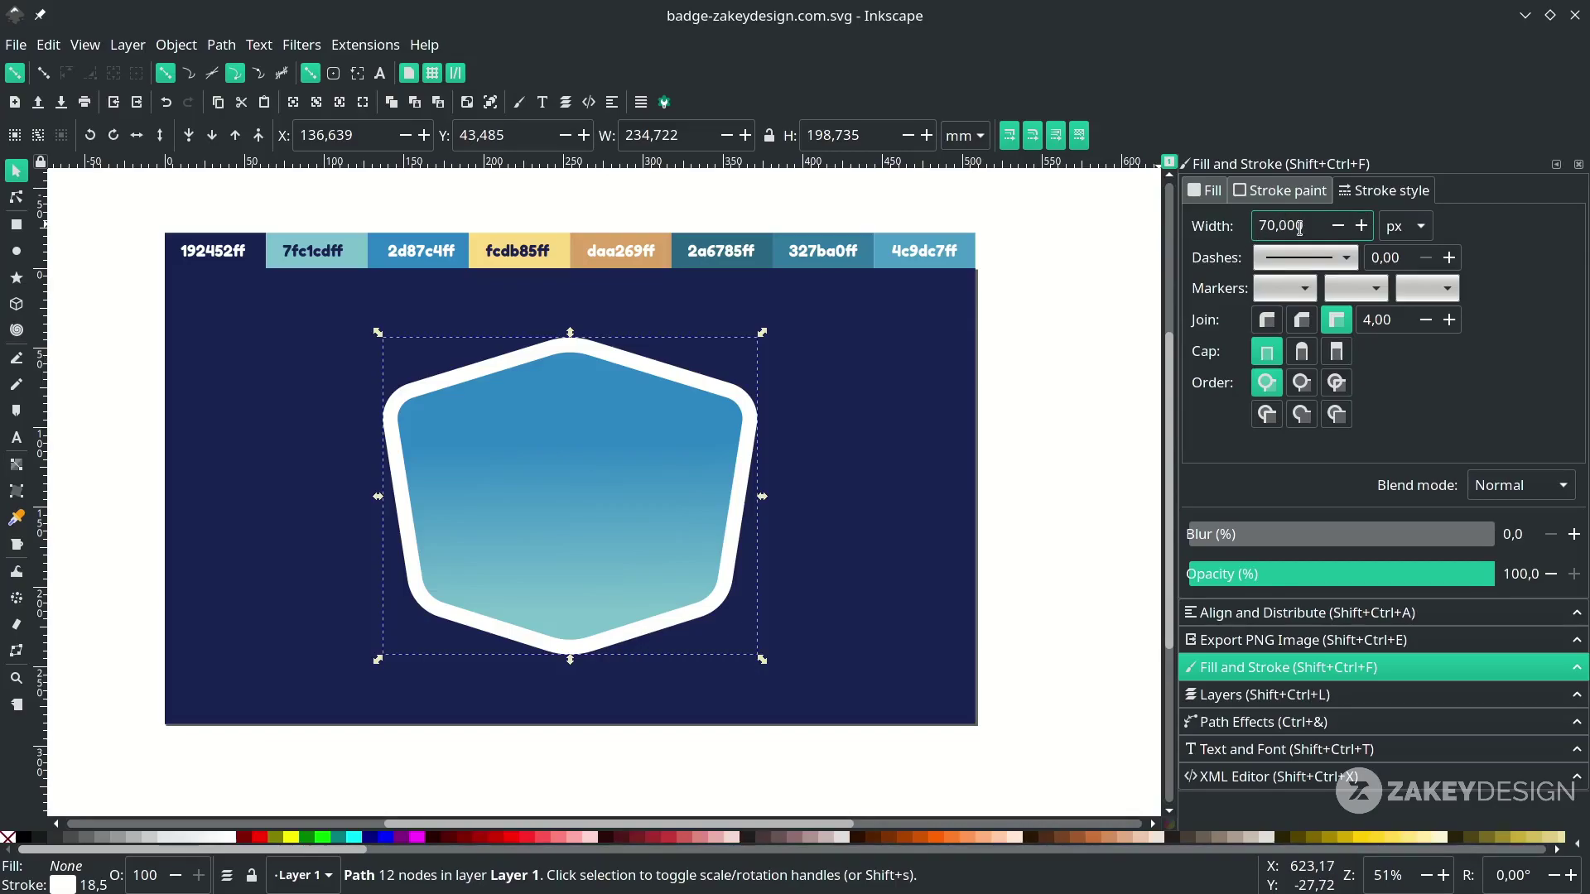
{"action": "left_click", "coordinate": [1105, 425]}
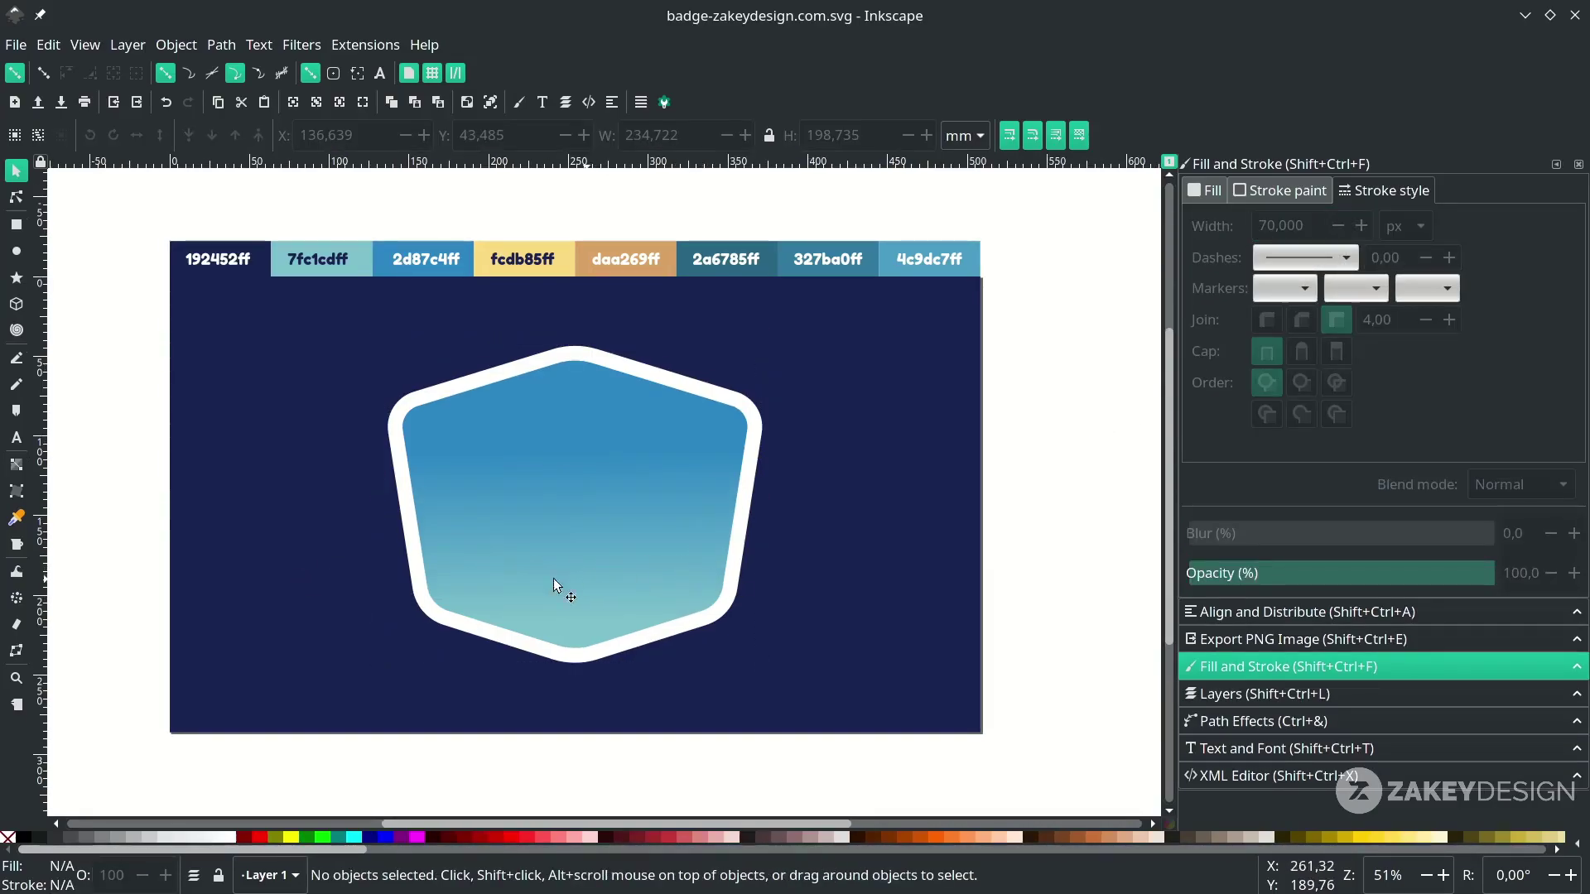
Draw a closed wavy hill shape about 250 × 85 mm across the lower part of the badge with the Pen tool
{"action": "key", "text": "b"}
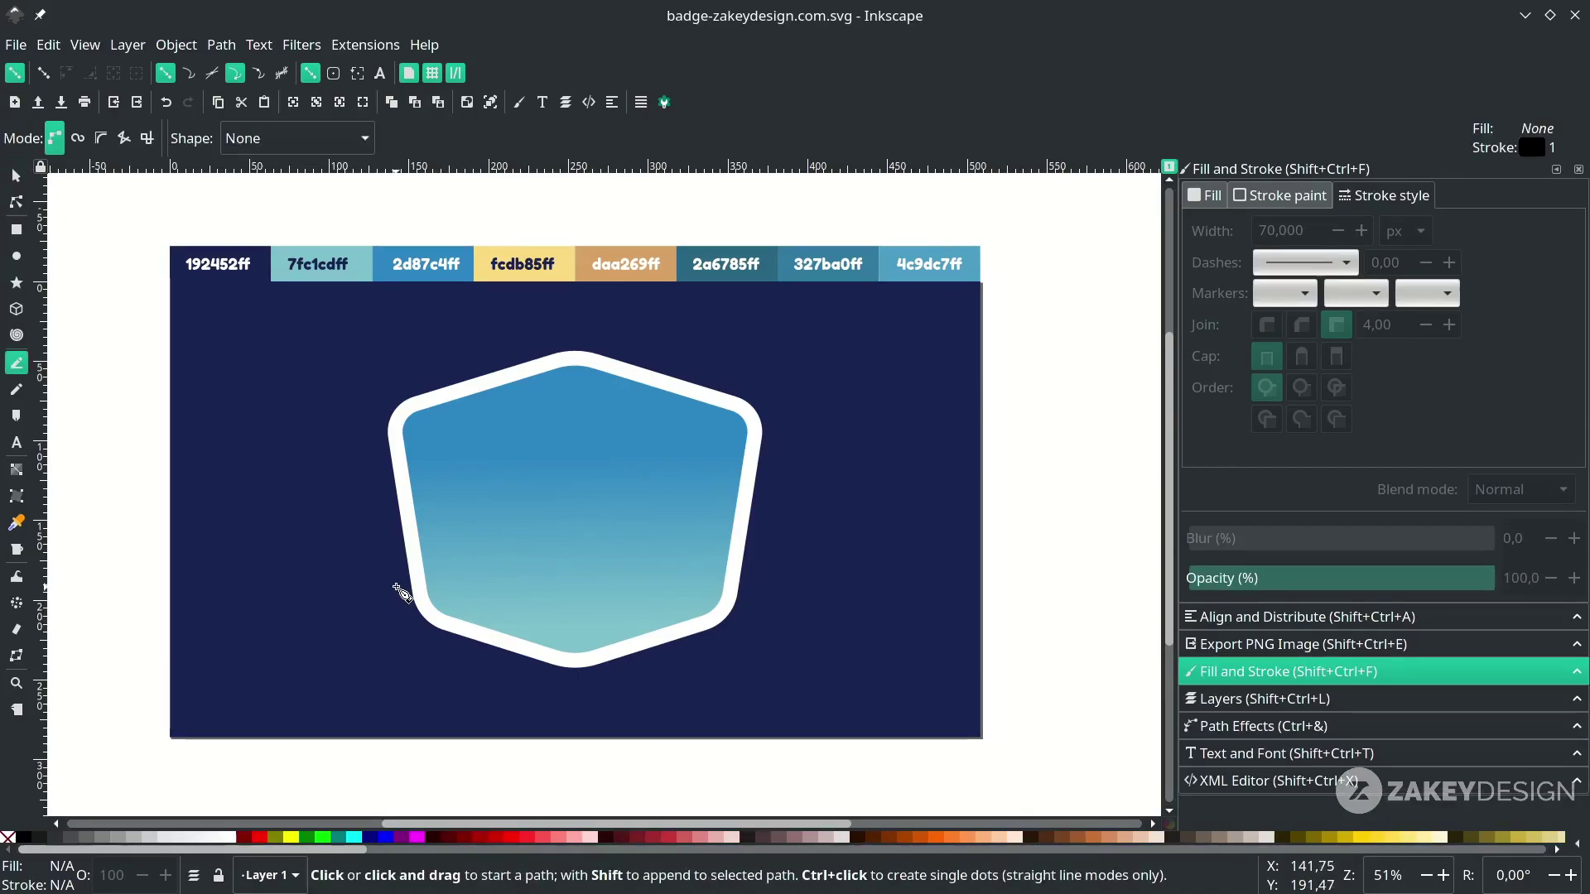
{"action": "scroll", "coordinate": [414, 609], "scroll_direction": "up", "scroll_amount": 2}
{"action": "left_click", "coordinate": [242, 561]}
{"action": "left_click_drag", "start_coordinate": [294, 566], "coordinate": [553, 461]}
{"action": "left_click_drag", "start_coordinate": [770, 531], "coordinate": [919, 522]}
{"action": "left_click_drag", "start_coordinate": [1004, 565], "coordinate": [1027, 609]}
{"action": "left_click", "coordinate": [908, 731]}
{"action": "left_click_drag", "start_coordinate": [209, 661], "coordinate": [207, 649]}
{"action": "left_click", "coordinate": [242, 561]}
{"action": "key", "text": "minus"}
{"action": "key", "text": "minus"}
Fill the wavy hill with the dark background color #192452, remove its stroke and refine its crest
{"action": "key", "text": "d"}
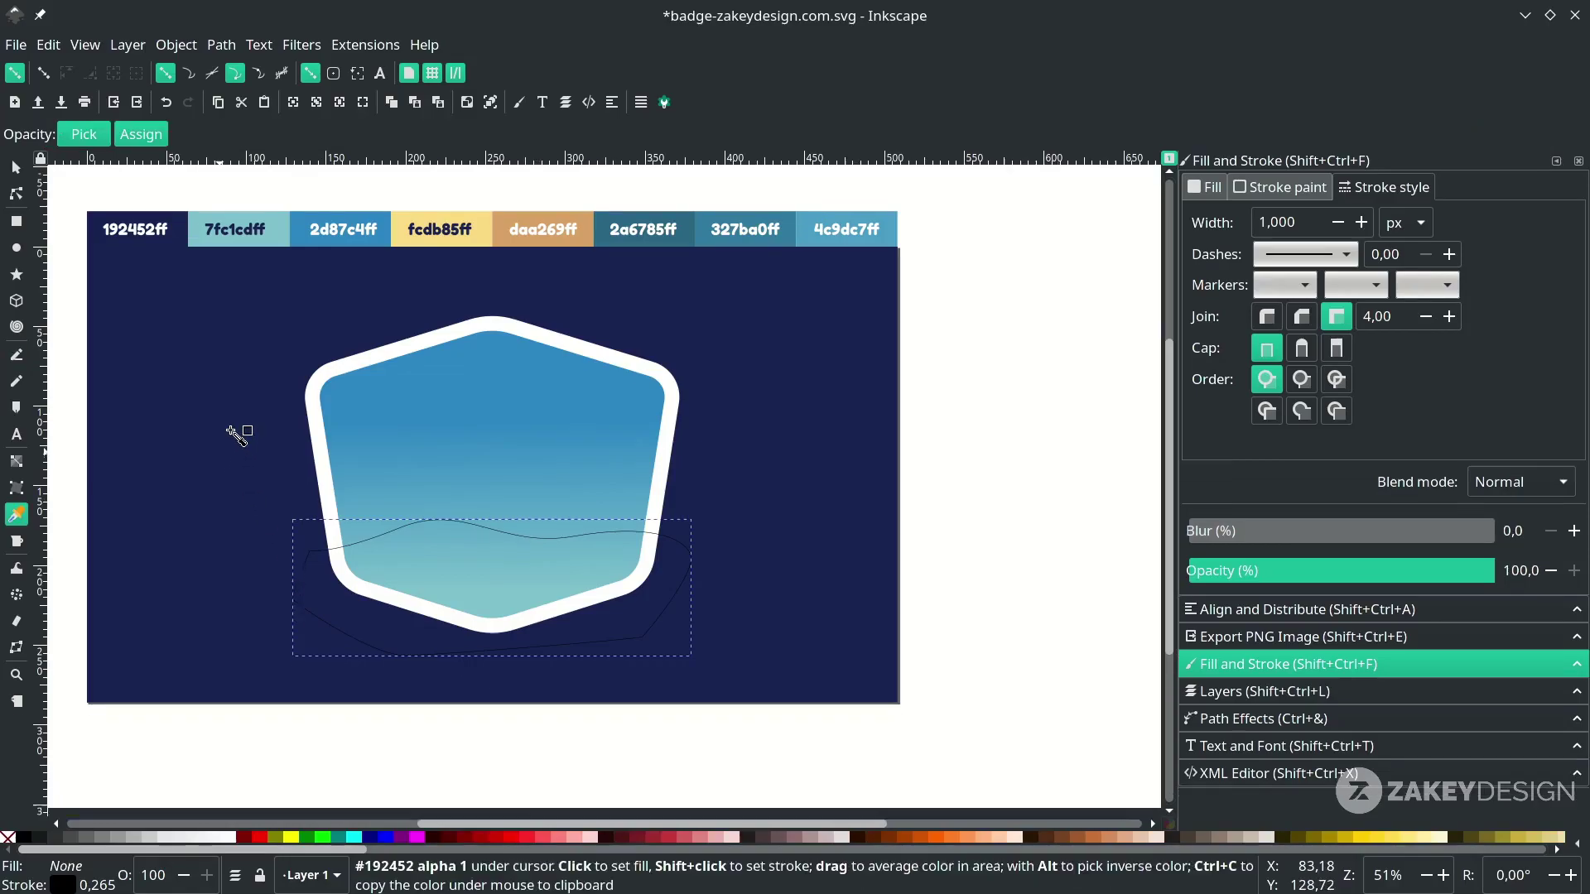
{"action": "left_click", "coordinate": [200, 673]}
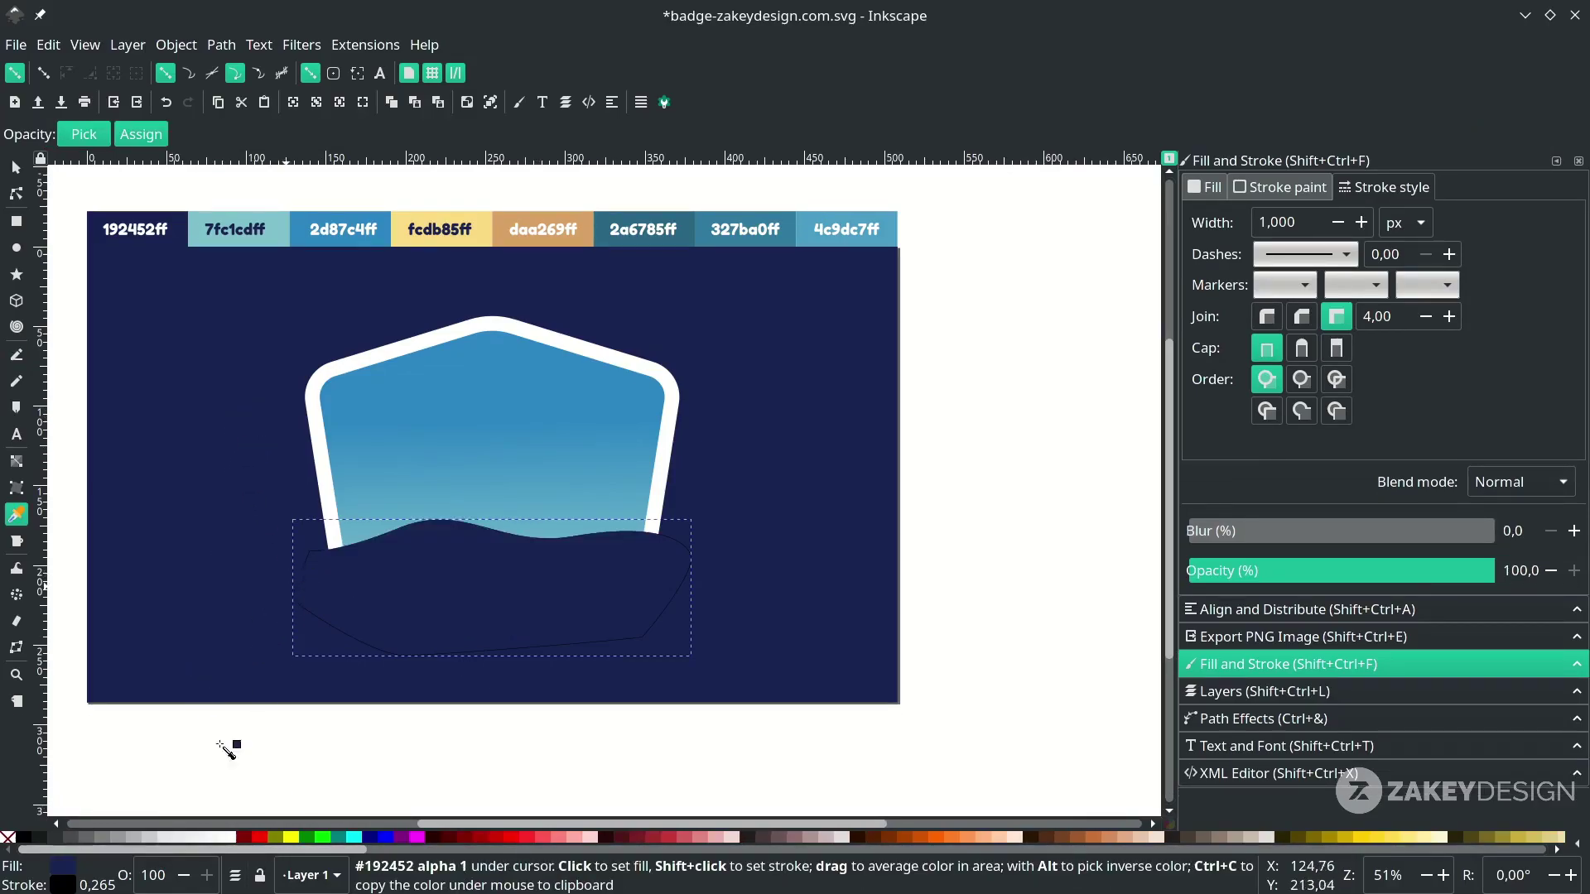
{"action": "right_click", "coordinate": [51, 884]}
{"action": "left_click", "coordinate": [64, 880]}
{"action": "scroll", "coordinate": [548, 423], "scroll_direction": "up", "scroll_amount": 1}
{"action": "left_click_drag", "start_coordinate": [549, 422], "coordinate": [627, 411]}
{"action": "key", "text": "s"}
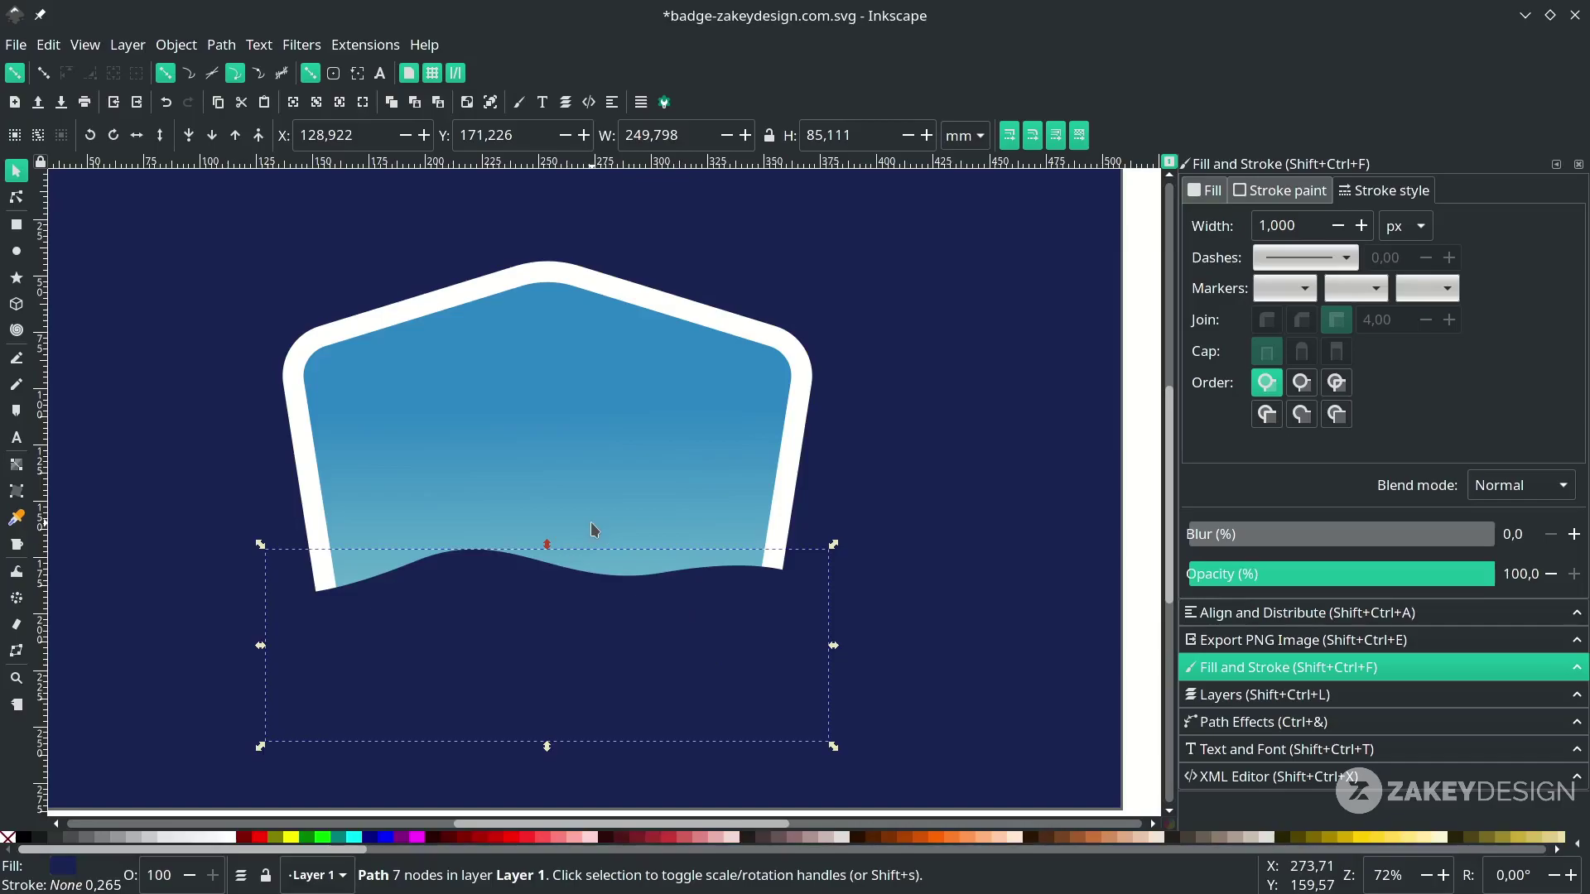
Duplicate the gradient badge and intersect the copy with the dark hill to clip it to the badge shape
{"action": "left_click", "coordinate": [595, 452]}
{"action": "key", "text": "ctrl"}
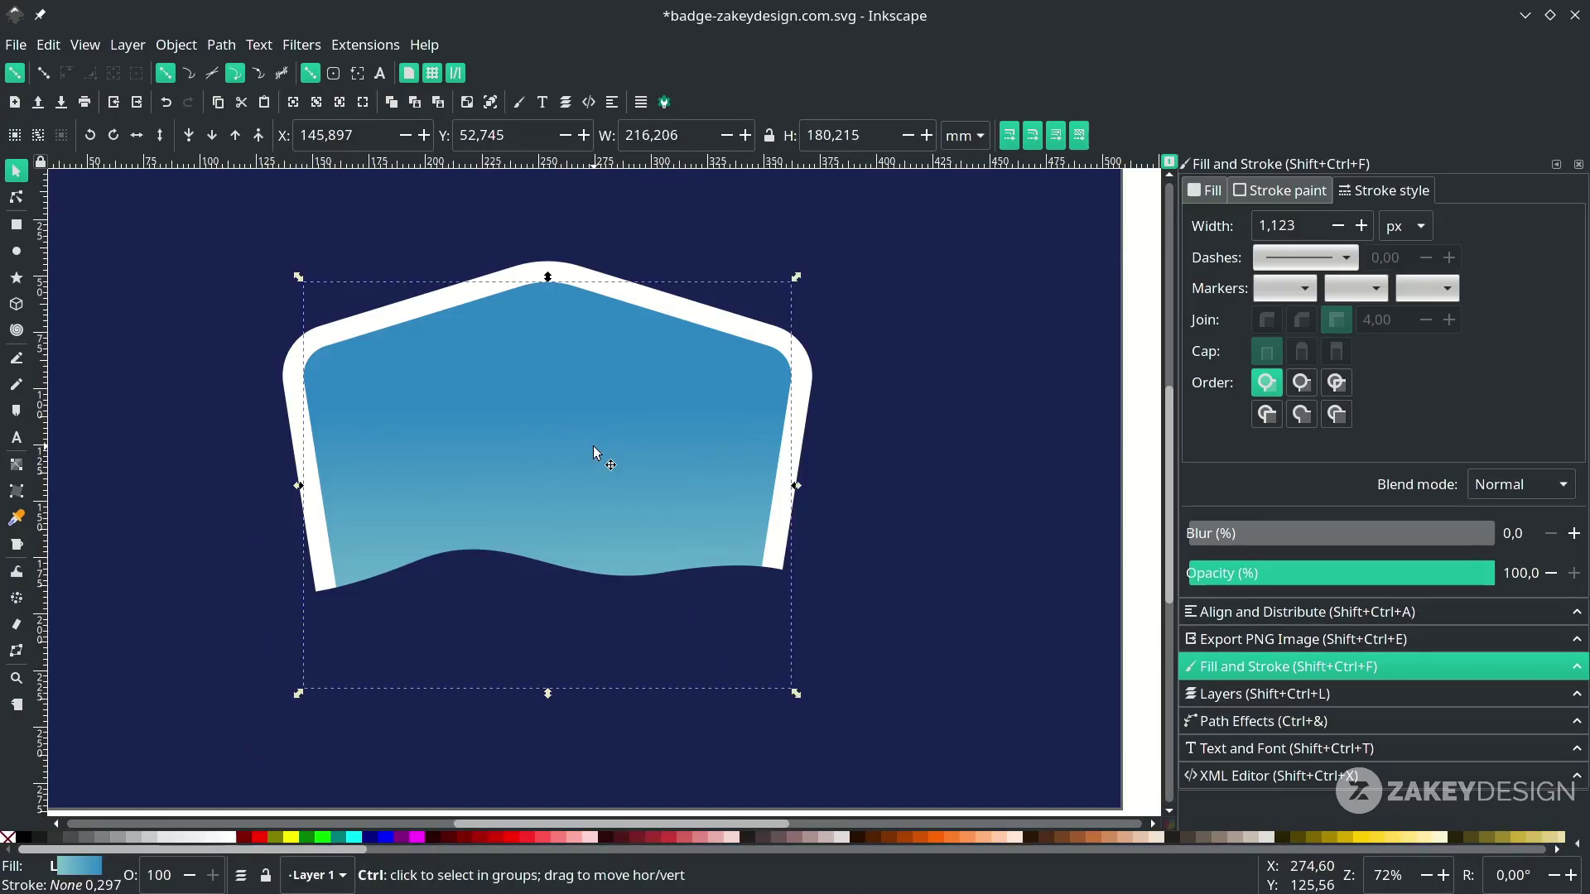
{"action": "key", "text": "Page_Up"}
{"action": "key", "text": "shift"}
{"action": "left_click", "coordinate": [769, 663], "text": "shift"}
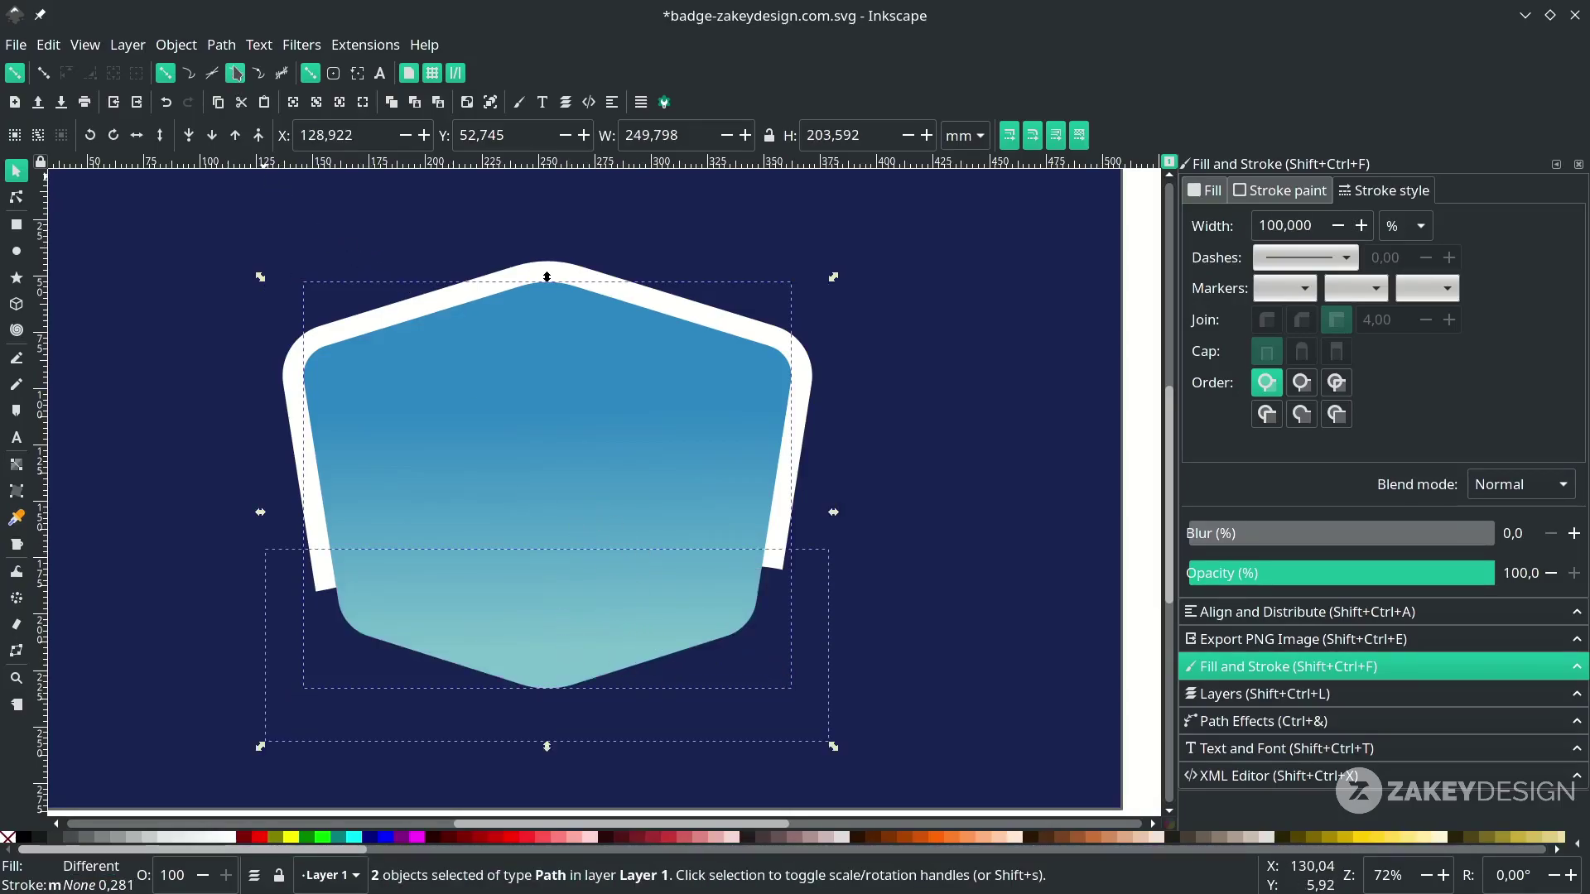
{"action": "left_click", "coordinate": [221, 45]}
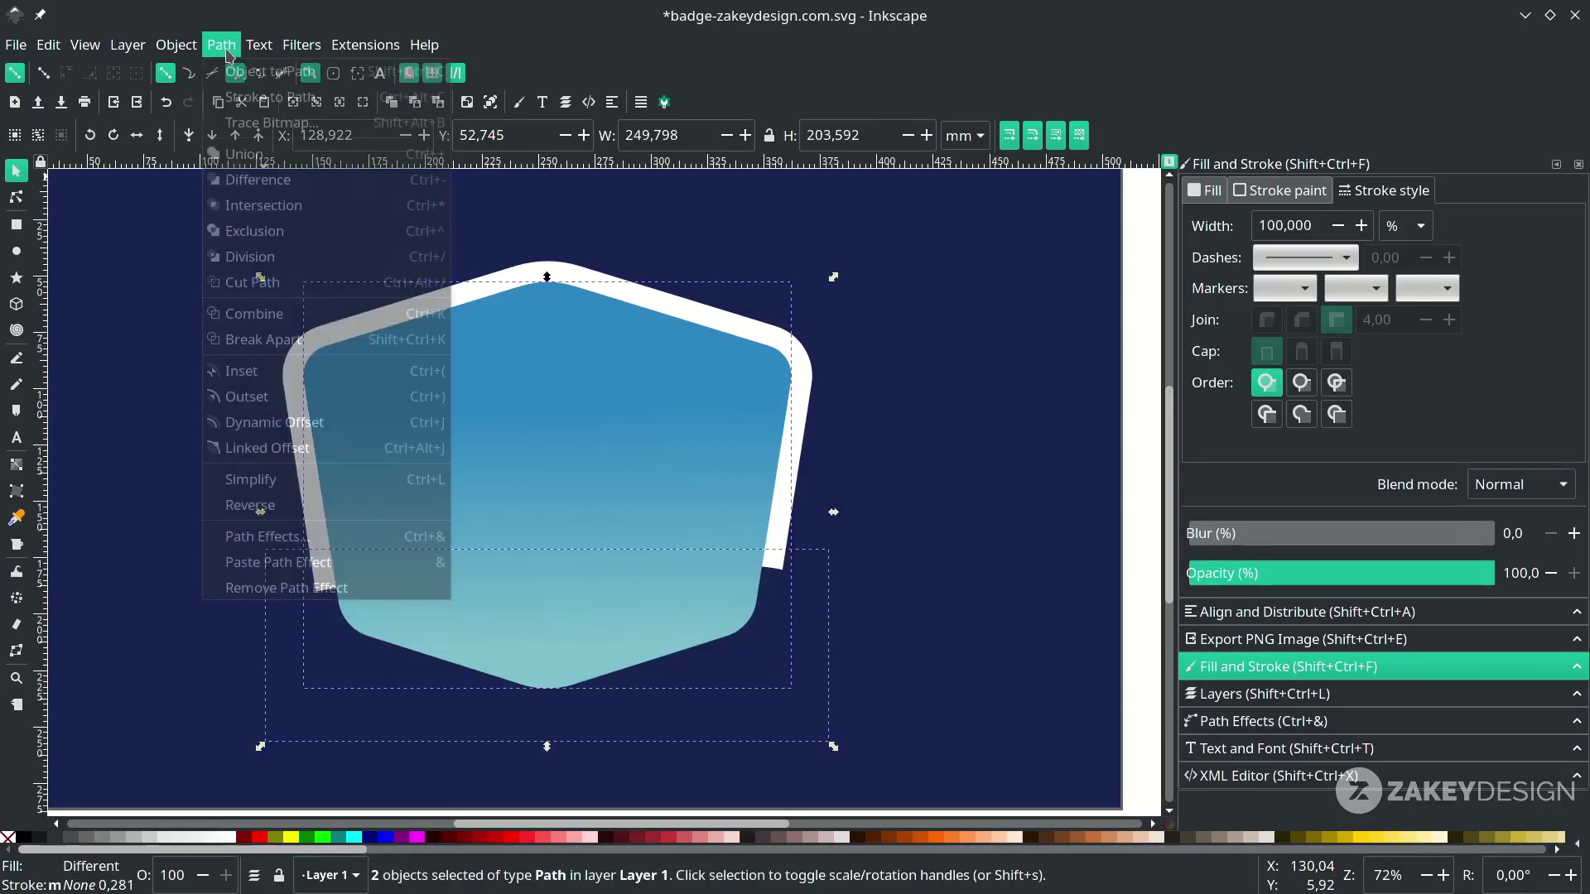
{"action": "left_click", "coordinate": [367, 224]}
{"action": "left_click", "coordinate": [886, 728]}
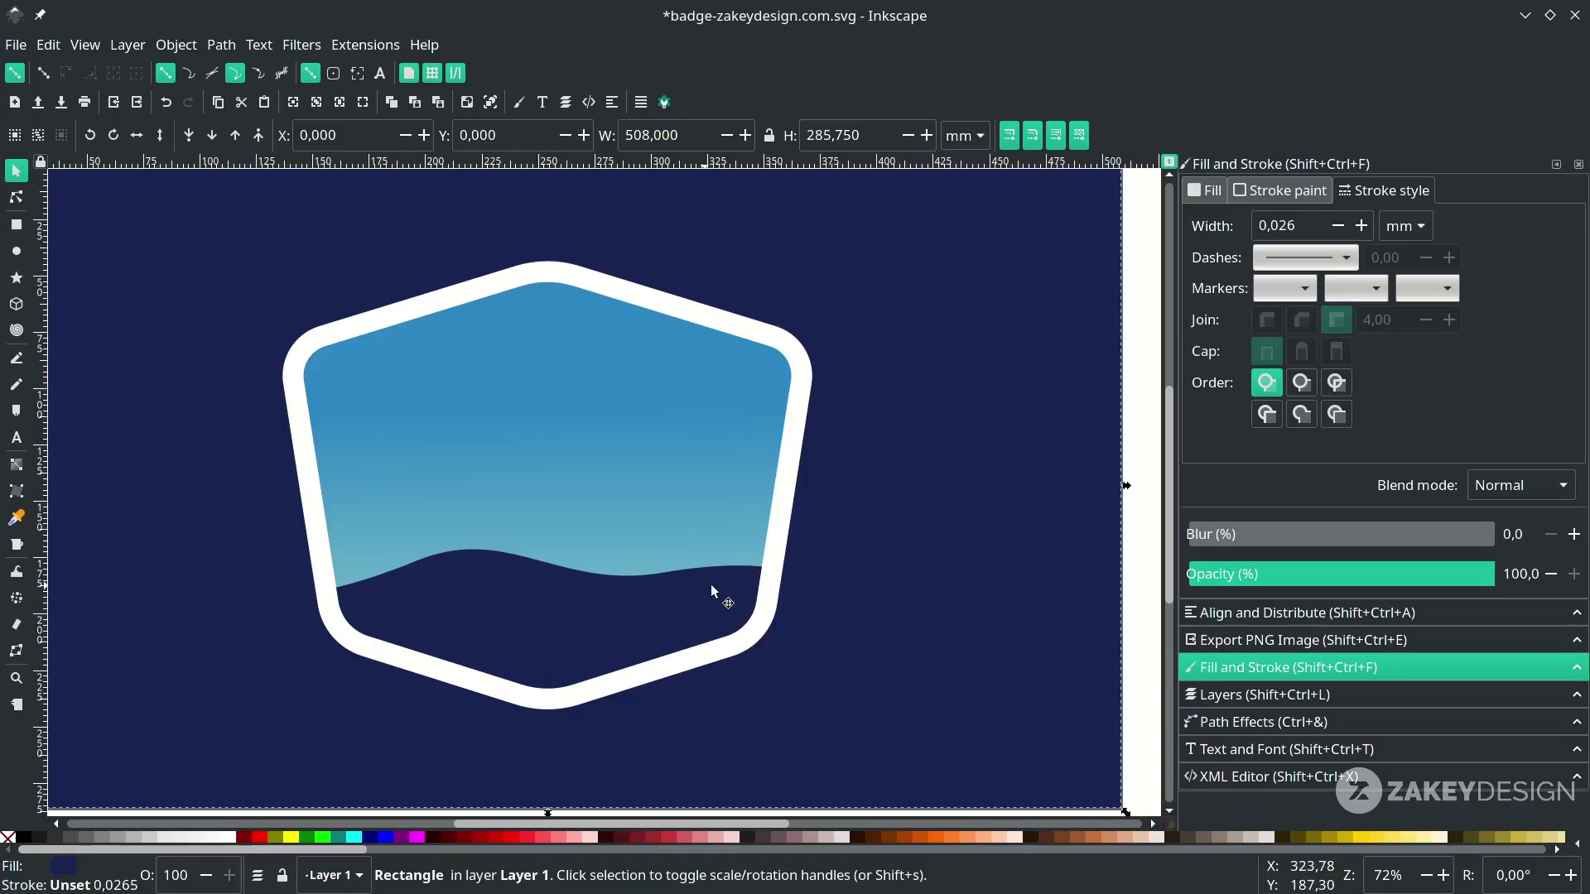
Draw a second closed wavy shape with a higher crest across the lower badge using the Pen tool
{"action": "key", "text": "b"}
{"action": "left_click_drag", "start_coordinate": [305, 569], "coordinate": [364, 534]}
{"action": "left_click_drag", "start_coordinate": [484, 533], "coordinate": [539, 556]}
{"action": "left_click_drag", "start_coordinate": [652, 552], "coordinate": [687, 539]}
{"action": "left_click", "coordinate": [791, 549]}
{"action": "left_click", "coordinate": [793, 687]}
{"action": "left_click_drag", "start_coordinate": [464, 752], "coordinate": [389, 761]}
{"action": "left_click_drag", "start_coordinate": [328, 641], "coordinate": [317, 625]}
{"action": "left_click", "coordinate": [306, 569]}
Fill the second wave with the palette color 2a6785 and remove its stroke
{"action": "key", "text": "d"}
{"action": "left_click", "coordinate": [642, 257]}
{"action": "right_click", "coordinate": [75, 884]}
{"action": "left_click", "coordinate": [112, 801]}
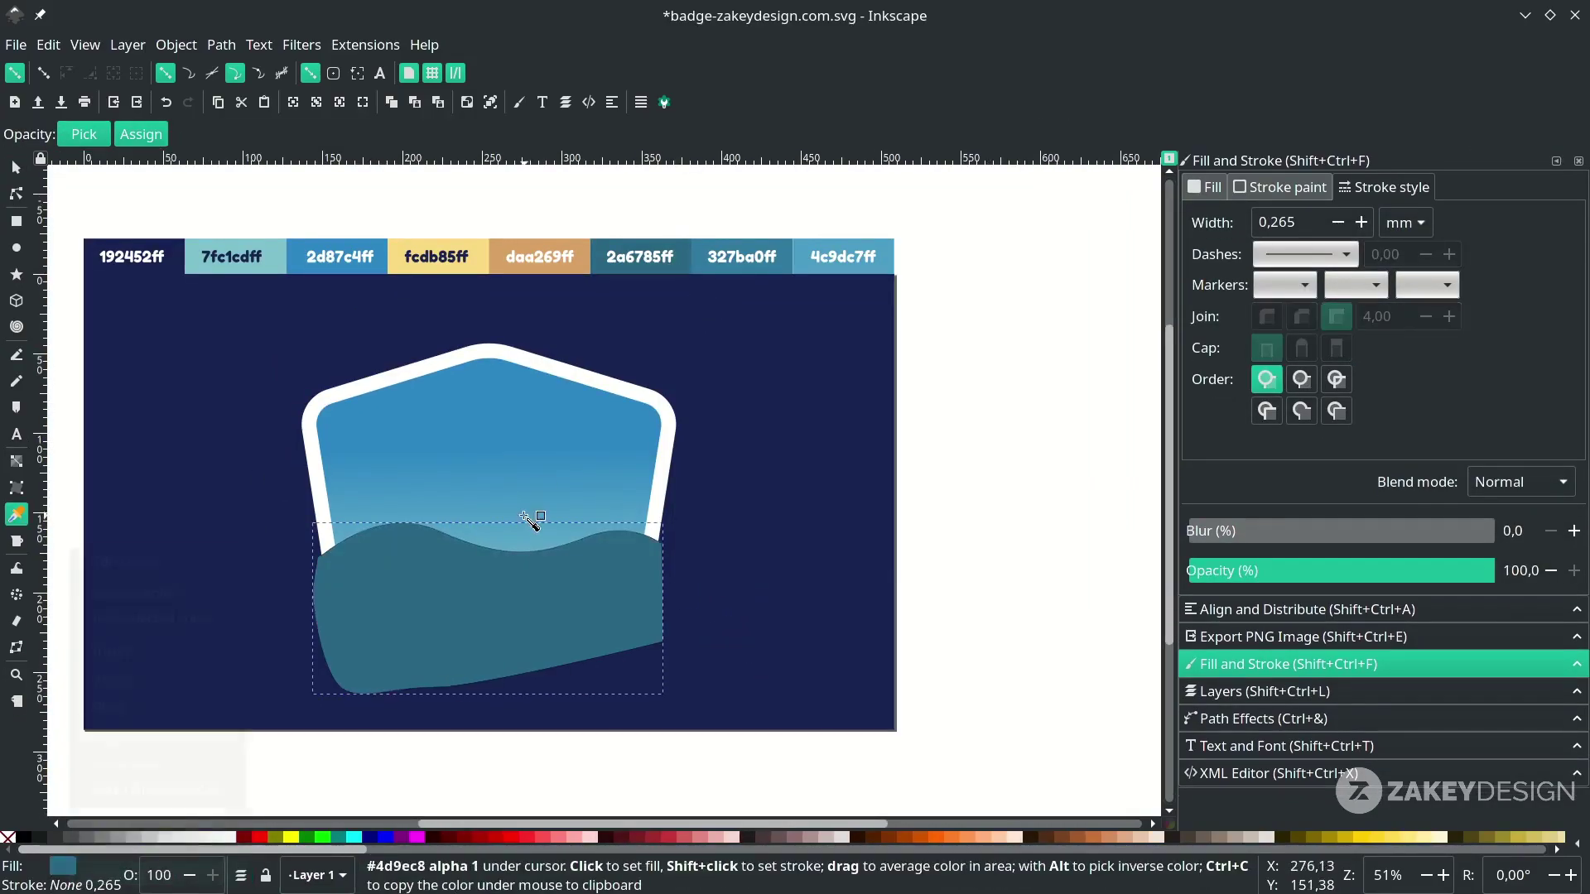
Intersect the second wave with a copy of the gradient badge and lower the result behind the dark hill
{"action": "key", "text": "s"}
{"action": "left_click", "coordinate": [506, 463]}
{"action": "left_click", "coordinate": [527, 689], "text": "shift"}
{"action": "left_click", "coordinate": [221, 45]}
{"action": "left_click", "coordinate": [258, 205]}
{"action": "scroll", "coordinate": [714, 527], "scroll_direction": "right", "scroll_amount": 2}
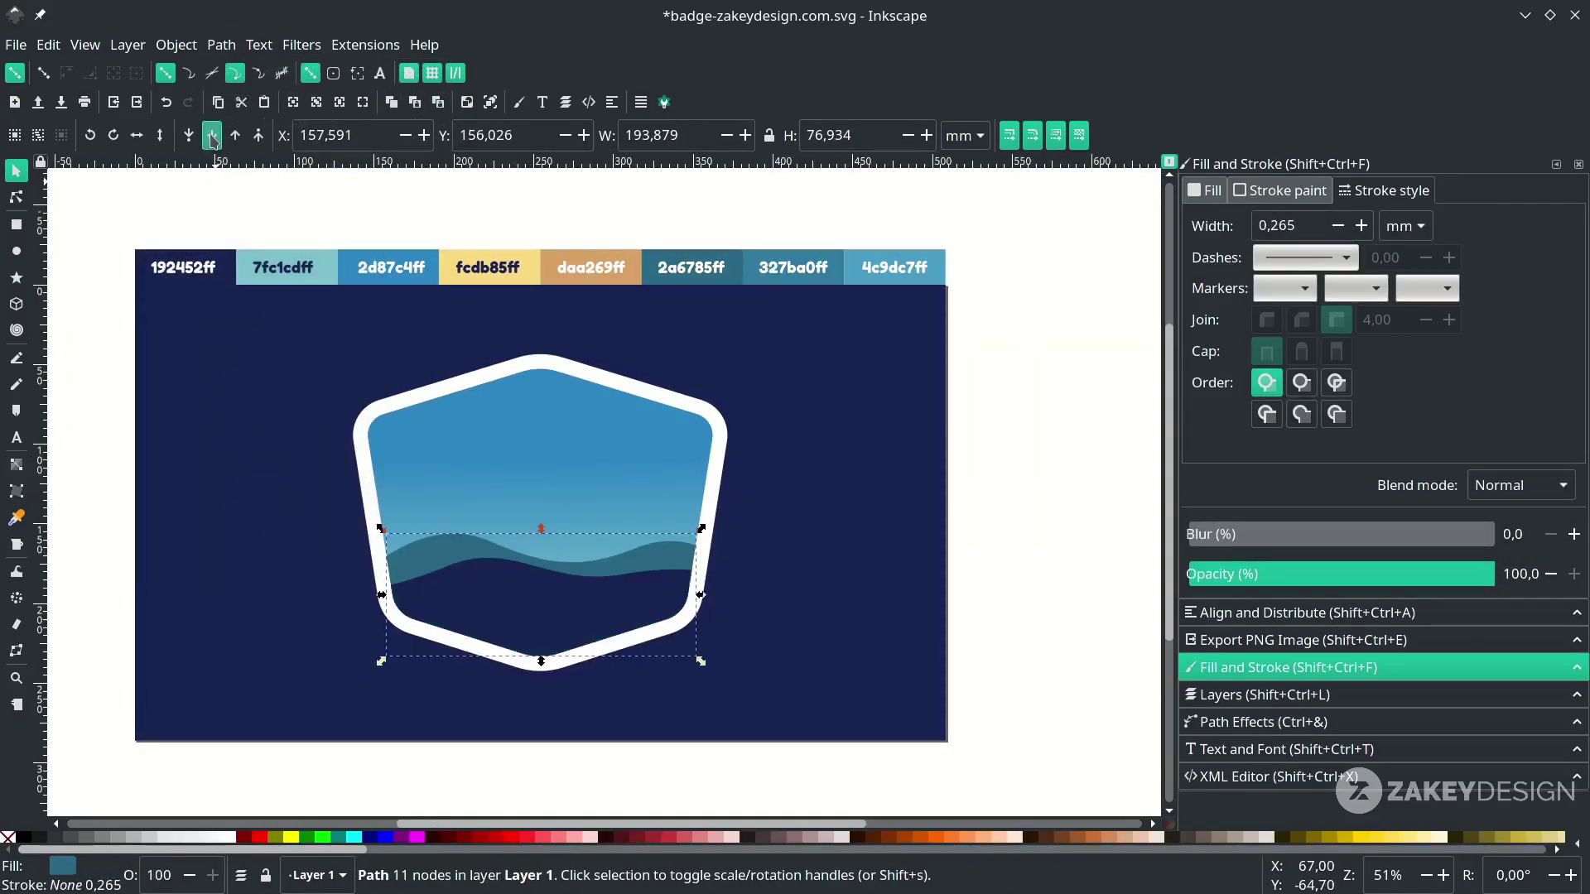
{"action": "left_click", "coordinate": [212, 140]}
Draw a third, higher closed hill shape across the badge and fill it with the palette color 327ba0
{"action": "scroll", "coordinate": [444, 594], "scroll_direction": "up", "scroll_amount": 1}
{"action": "key", "text": "b"}
{"action": "left_click", "coordinate": [341, 459]}
{"action": "left_click_drag", "start_coordinate": [699, 524], "coordinate": [810, 514]}
{"action": "left_click", "coordinate": [794, 564]}
{"action": "left_click", "coordinate": [519, 641]}
{"action": "left_click", "coordinate": [297, 602]}
{"action": "left_click", "coordinate": [311, 421]}
{"action": "left_click", "coordinate": [341, 460]}
{"action": "scroll", "coordinate": [528, 516], "scroll_direction": "down", "scroll_amount": 3}
{"action": "key", "text": "d"}
{"action": "left_click", "coordinate": [673, 382]}
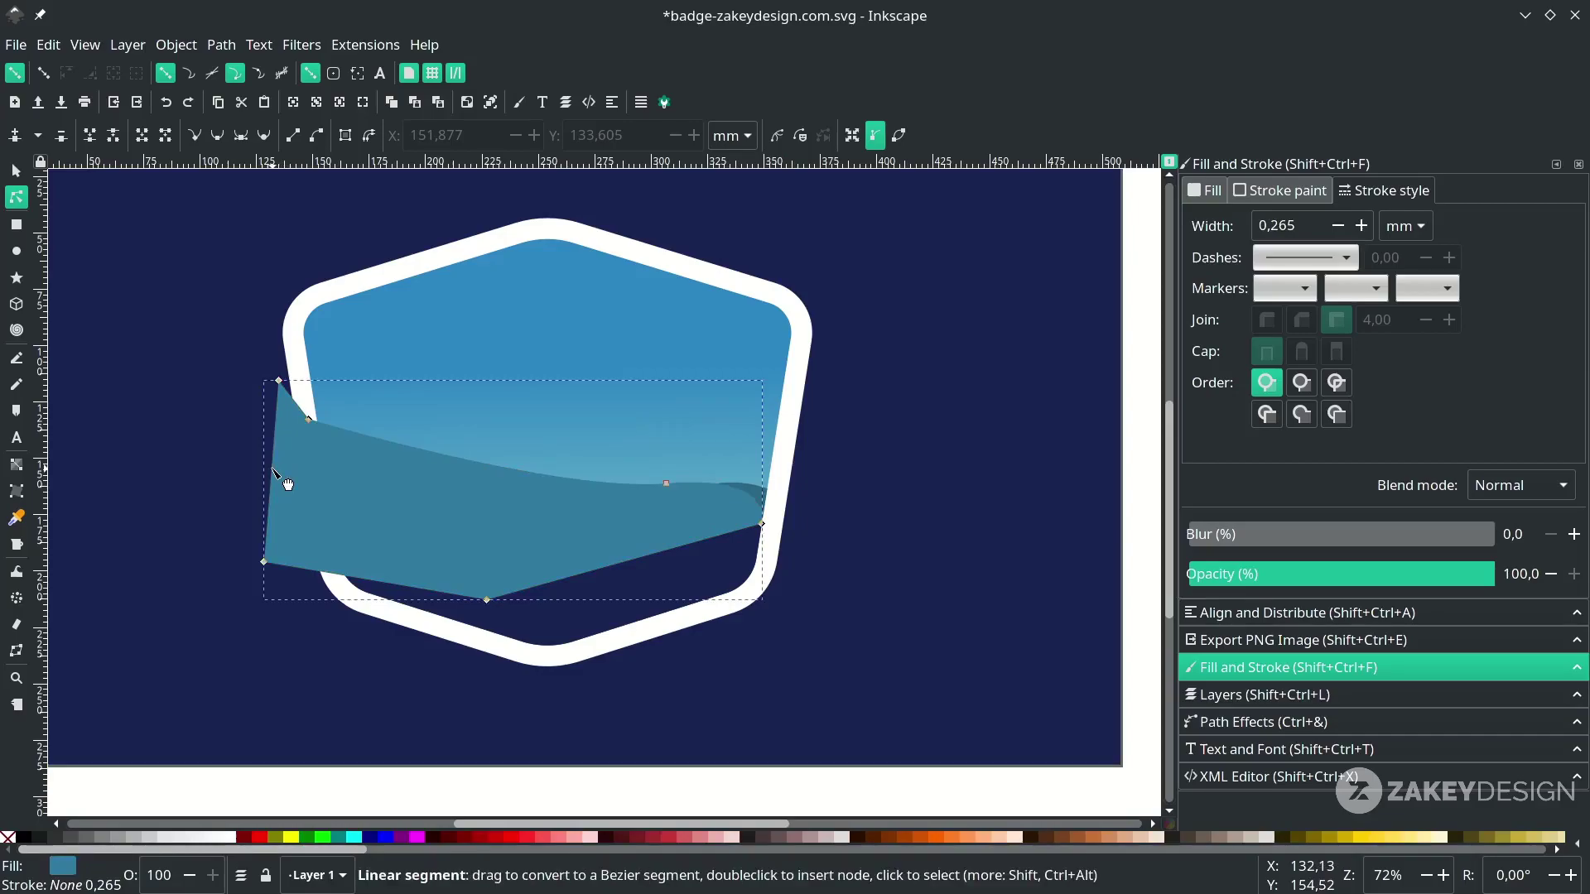
Add a node on the third hill's left edge and pull it and the crest nodes past the badge sides
{"action": "double_click", "coordinate": [272, 471]}
{"action": "left_click_drag", "start_coordinate": [272, 471], "coordinate": [224, 478]}
{"action": "left_click_drag", "start_coordinate": [309, 419], "coordinate": [325, 447]}
{"action": "left_click_drag", "start_coordinate": [666, 483], "coordinate": [718, 463]}
{"action": "left_click_drag", "start_coordinate": [325, 447], "coordinate": [308, 426]}
Intersect the third hill with a copy of the gradient badge and lower it behind the other two hills
{"action": "left_click", "coordinate": [530, 435]}
{"action": "scroll", "coordinate": [530, 435], "scroll_direction": "down", "scroll_amount": 2}
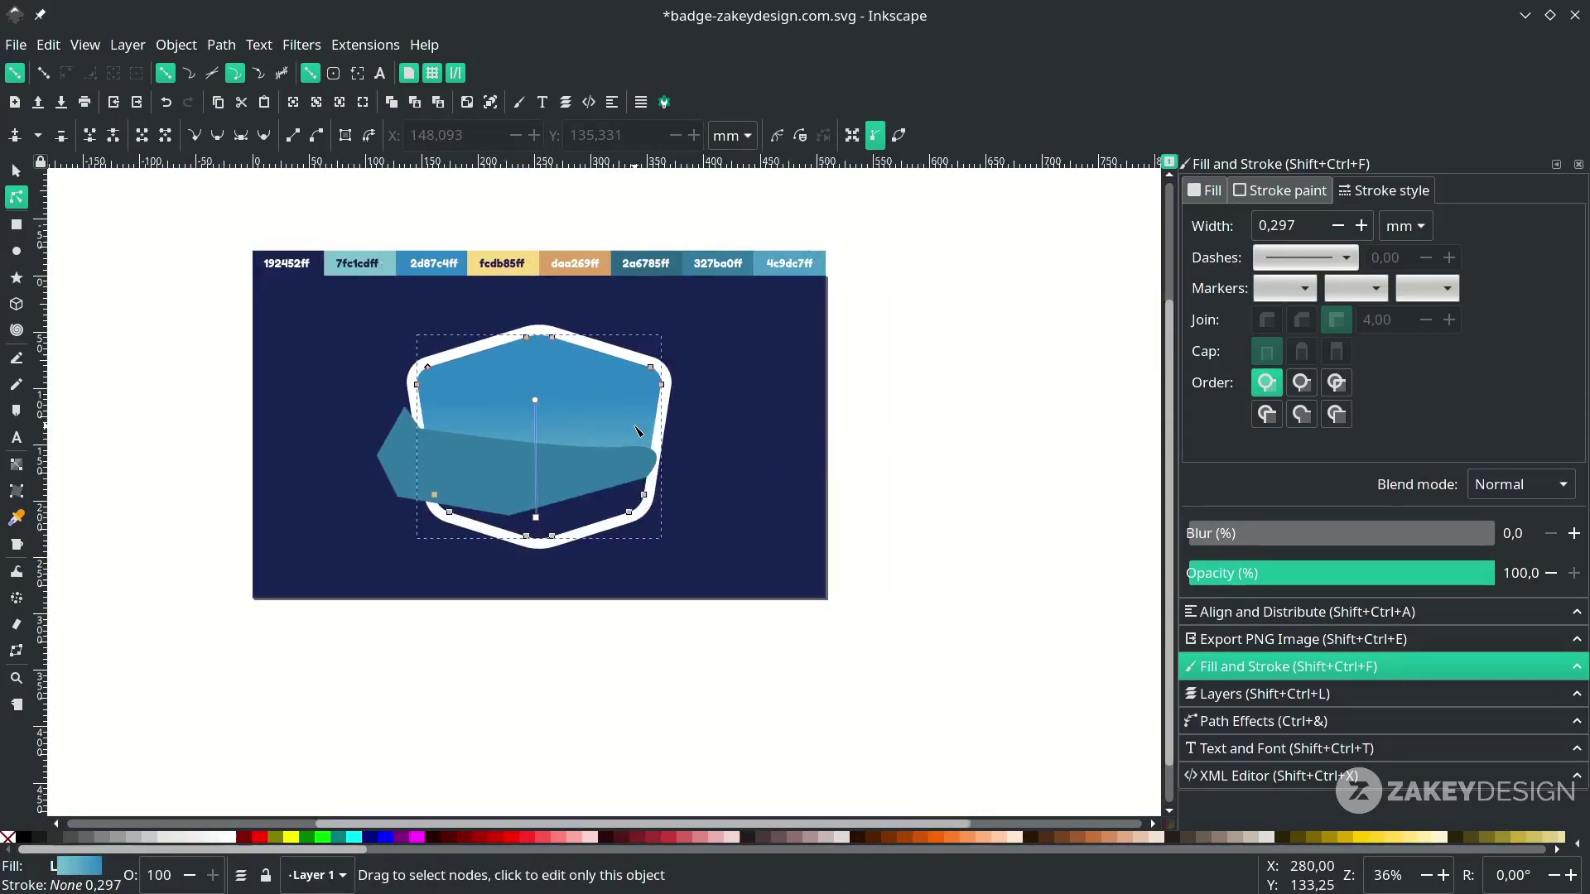
{"action": "scroll", "coordinate": [634, 426], "scroll_direction": "up", "scroll_amount": 1}
{"action": "key", "text": "s"}
{"action": "key", "text": "ctrl+d"}
{"action": "left_click", "coordinate": [303, 468], "text": "shift"}
{"action": "left_click", "coordinate": [220, 45]}
{"action": "key", "text": "Escape"}
{"action": "left_click", "coordinate": [220, 44]}
{"action": "left_click", "coordinate": [270, 206]}
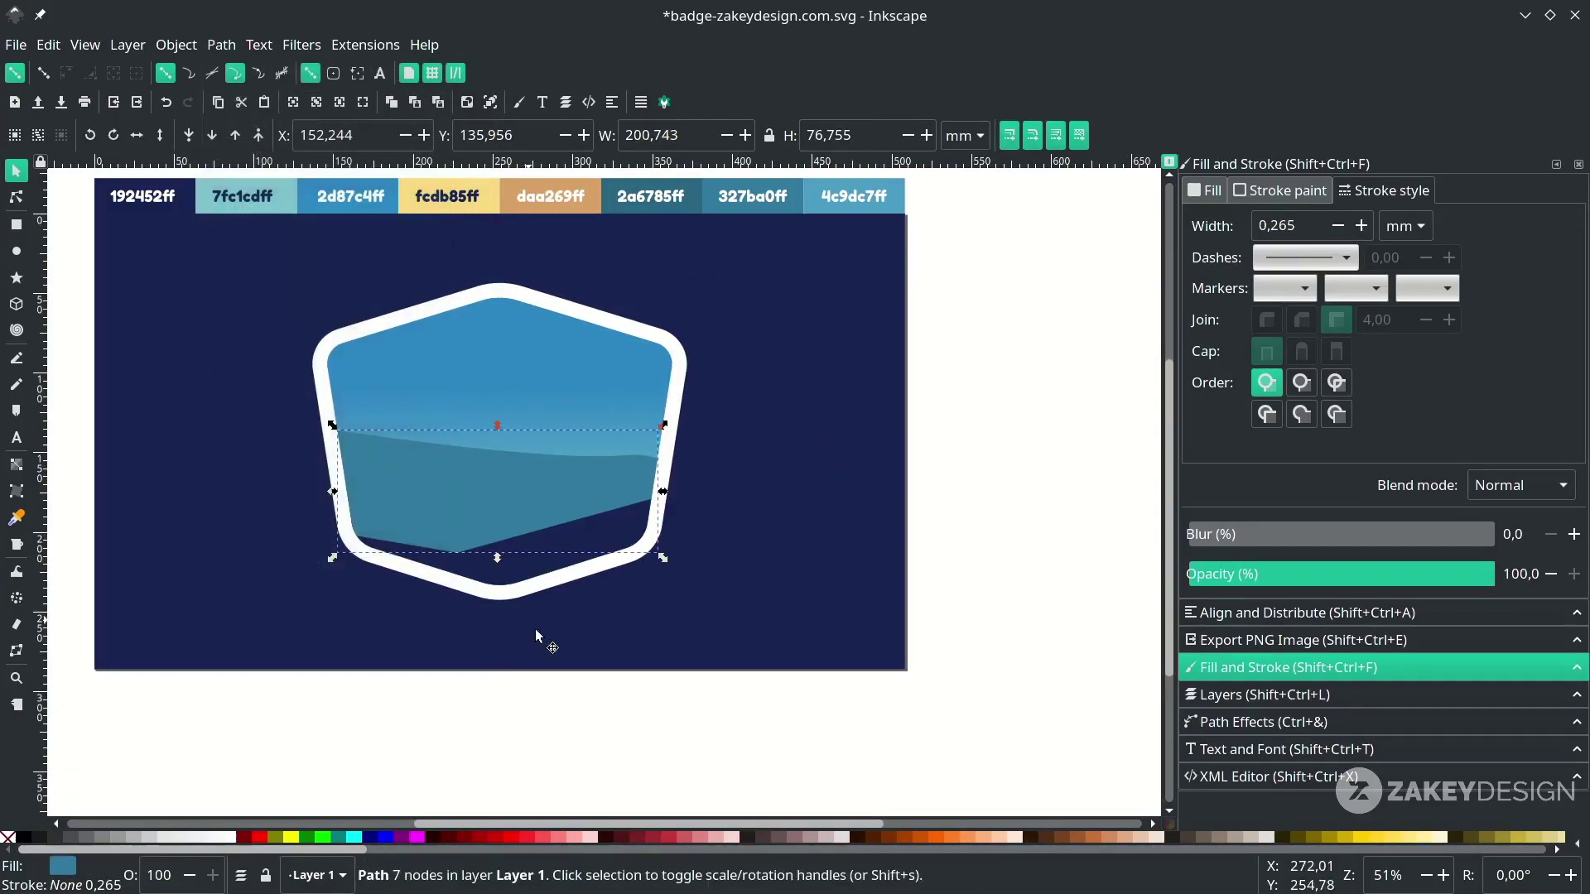
{"action": "scroll", "coordinate": [487, 527], "scroll_direction": "up", "scroll_amount": 2}
{"action": "left_click", "coordinate": [211, 135]}
{"action": "left_click", "coordinate": [211, 135]}
Add a node to the third hill's crest and adjust the nodes to make its upper edge wavier
{"action": "left_click", "coordinate": [16, 197]}
{"action": "double_click", "coordinate": [445, 372]}
{"action": "left_click_drag", "start_coordinate": [445, 372], "coordinate": [376, 332]}
{"action": "mouse_move", "coordinate": [669, 392]}
{"action": "left_mouse_down"}
{"action": "mouse_move", "coordinate": [505, 417]}
{"action": "mouse_move", "coordinate": [728, 411]}
{"action": "left_mouse_up"}
{"action": "left_click", "coordinate": [501, 359]}
Draw a fourth closed hill shape rising above the other hills with the Pen tool
{"action": "key", "text": "b"}
{"action": "scroll", "coordinate": [501, 359], "scroll_direction": "up", "scroll_amount": 2}
{"action": "left_click", "coordinate": [201, 394]}
{"action": "scroll", "coordinate": [874, 262], "scroll_direction": "down", "scroll_amount": 1}
{"action": "left_click", "coordinate": [918, 504]}
{"action": "left_click_drag", "start_coordinate": [883, 358], "coordinate": [990, 344]}
{"action": "key", "text": "BackSpace"}
{"action": "key", "text": "BackSpace"}
{"action": "left_click_drag", "start_coordinate": [921, 665], "coordinate": [870, 663]}
{"action": "left_click", "coordinate": [331, 634]}
{"action": "left_click_drag", "start_coordinate": [277, 451], "coordinate": [303, 423]}
{"action": "left_click", "coordinate": [398, 354]}
Fill the fourth hill with the palette color 4c9dc7 and lower it in the stacking order
{"action": "key", "text": "d"}
{"action": "left_click", "coordinate": [638, 397]}
{"action": "left_click", "coordinate": [212, 135]}
Duplicate the gradient badge and intersect the copy with the fourth hill
{"action": "left_click", "coordinate": [767, 335]}
{"action": "key", "text": "ctrl+d"}
{"action": "left_click", "coordinate": [869, 414], "text": "shift"}
{"action": "scroll", "coordinate": [767, 335], "scroll_direction": "up", "scroll_amount": 1}
{"action": "left_click", "coordinate": [221, 45]}
{"action": "left_click", "coordinate": [345, 206]}
Adjust the nodes along the hills' upper edges to refine the layered waves
{"action": "scroll", "coordinate": [292, 440], "scroll_direction": "right", "scroll_amount": 2}
{"action": "key", "text": "n"}
{"action": "left_click_drag", "start_coordinate": [361, 431], "coordinate": [358, 464]}
{"action": "left_click", "coordinate": [305, 467]}
{"action": "left_click_drag", "start_coordinate": [459, 515], "coordinate": [438, 526]}
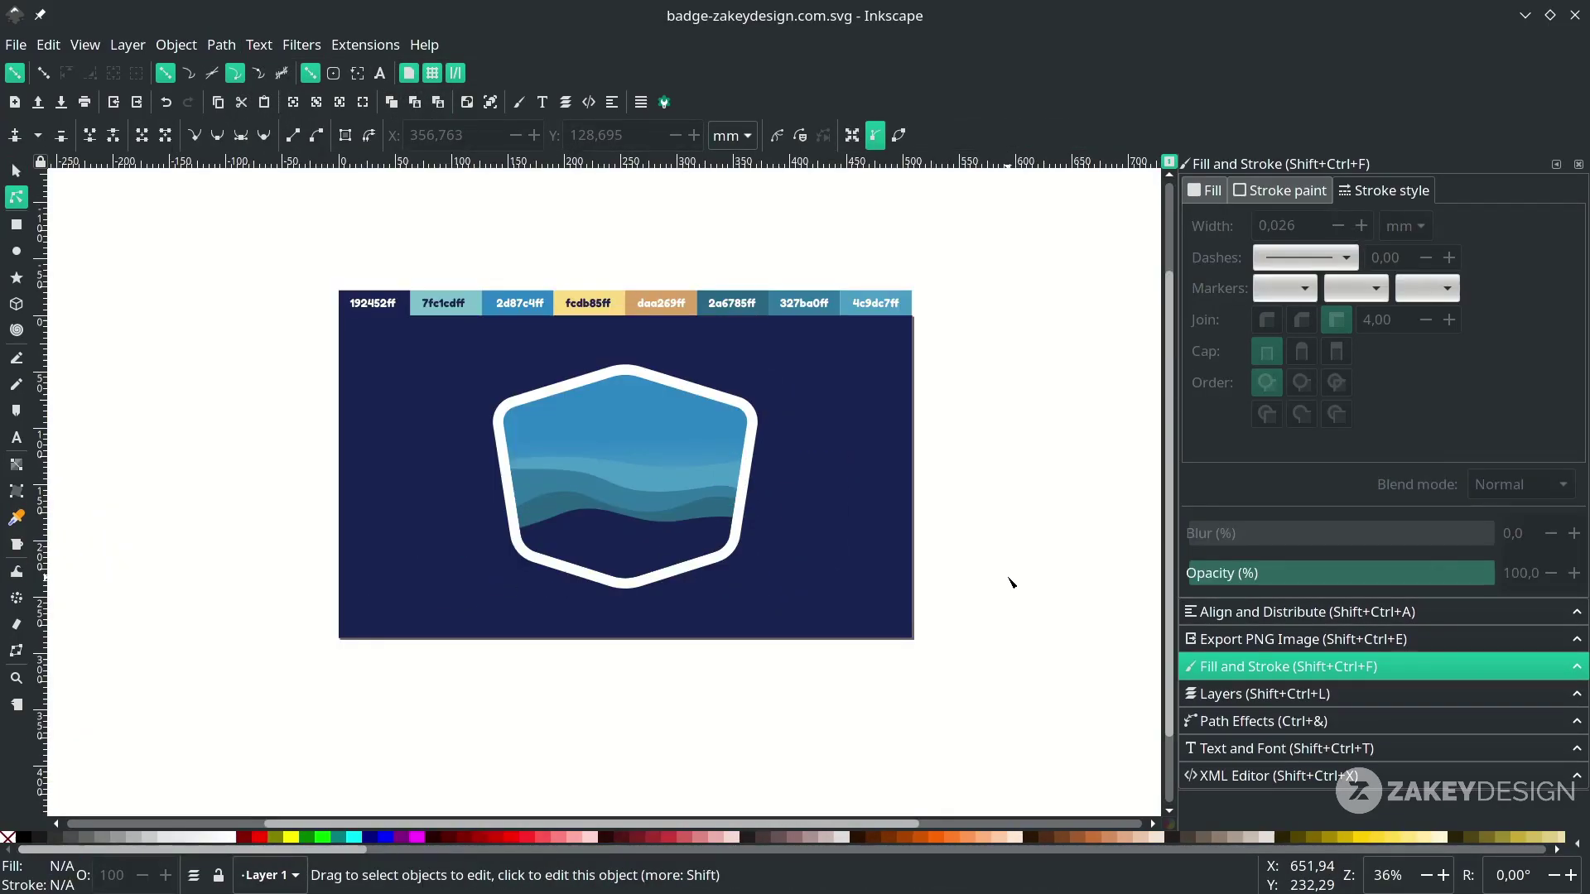
Import tree-silhouette-2-34.png as an embedded image and move it below the page
{"action": "key", "text": "s"}
{"action": "left_click", "coordinate": [16, 45]}
{"action": "left_click", "coordinate": [132, 308]}
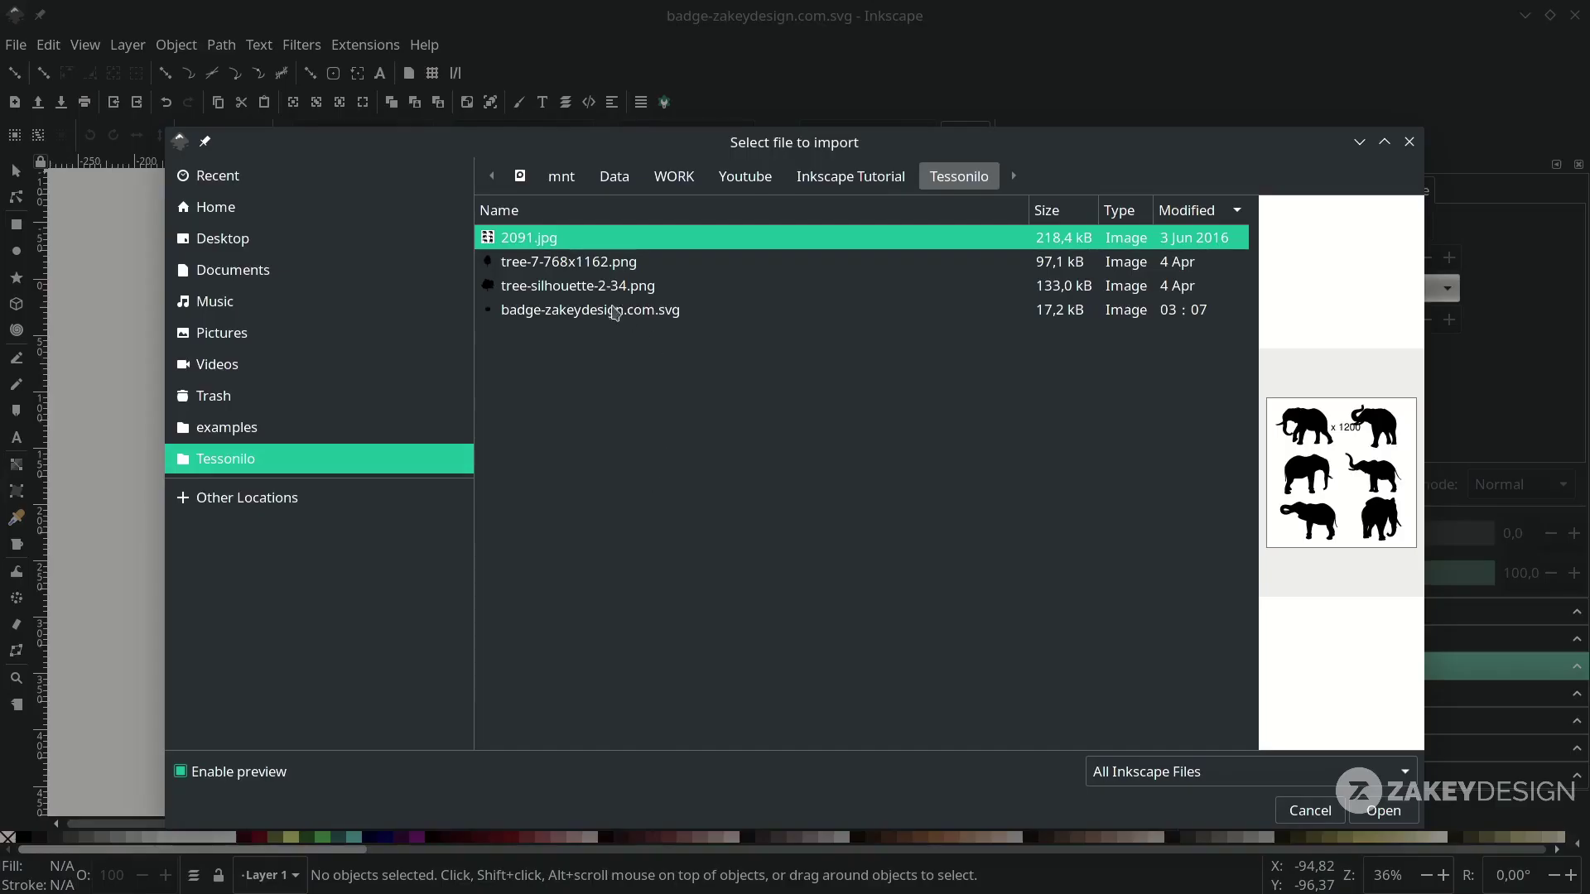
{"action": "left_click", "coordinate": [603, 290]}
{"action": "double_click", "coordinate": [603, 290]}
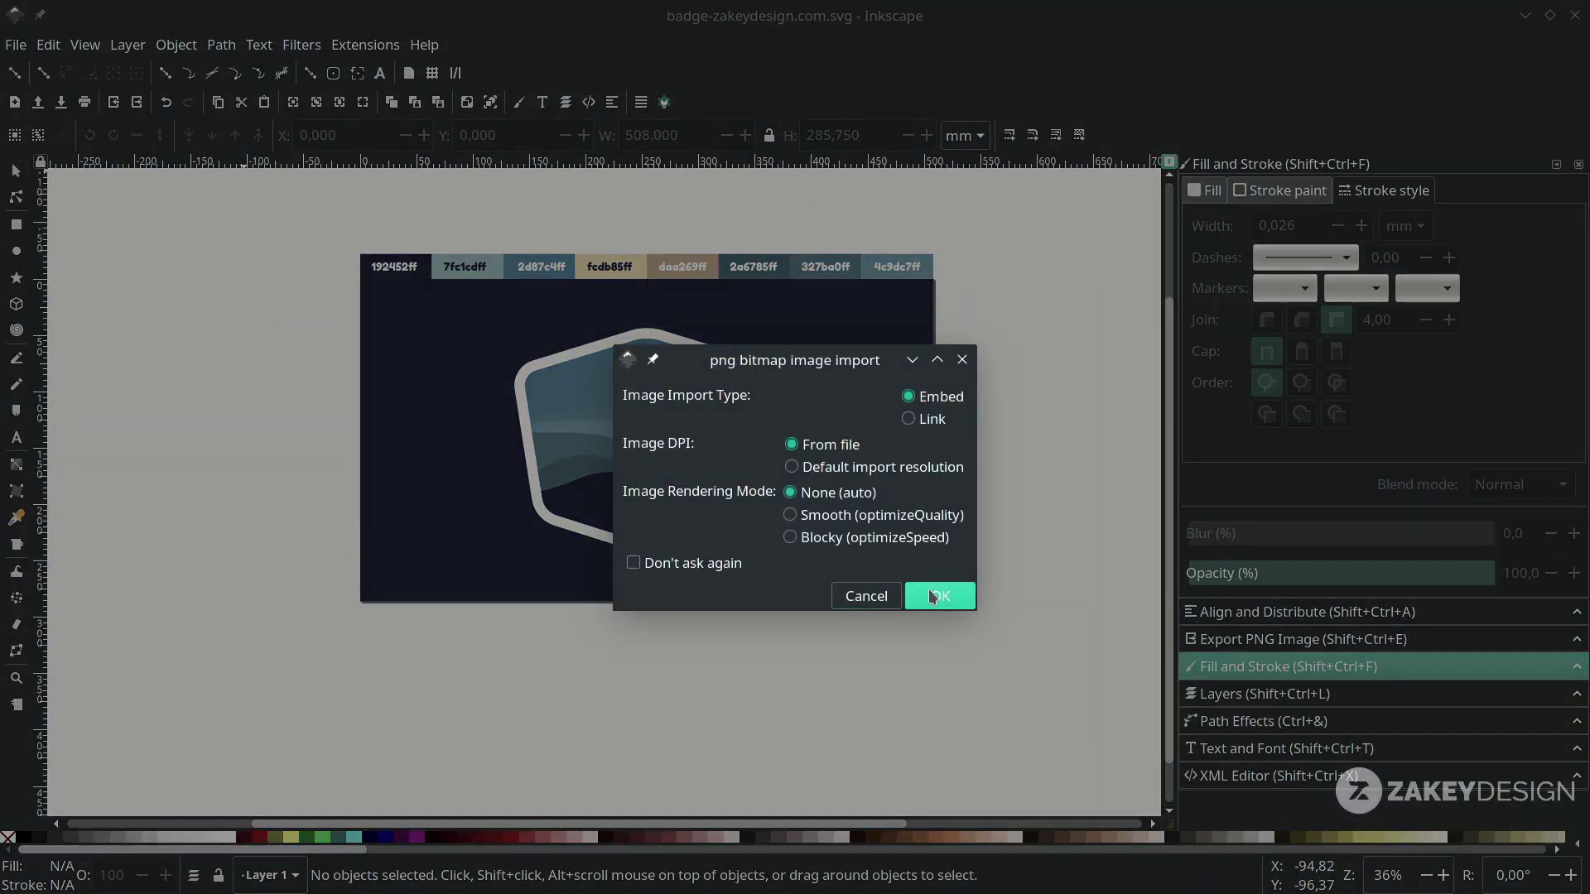
{"action": "left_click", "coordinate": [933, 596]}
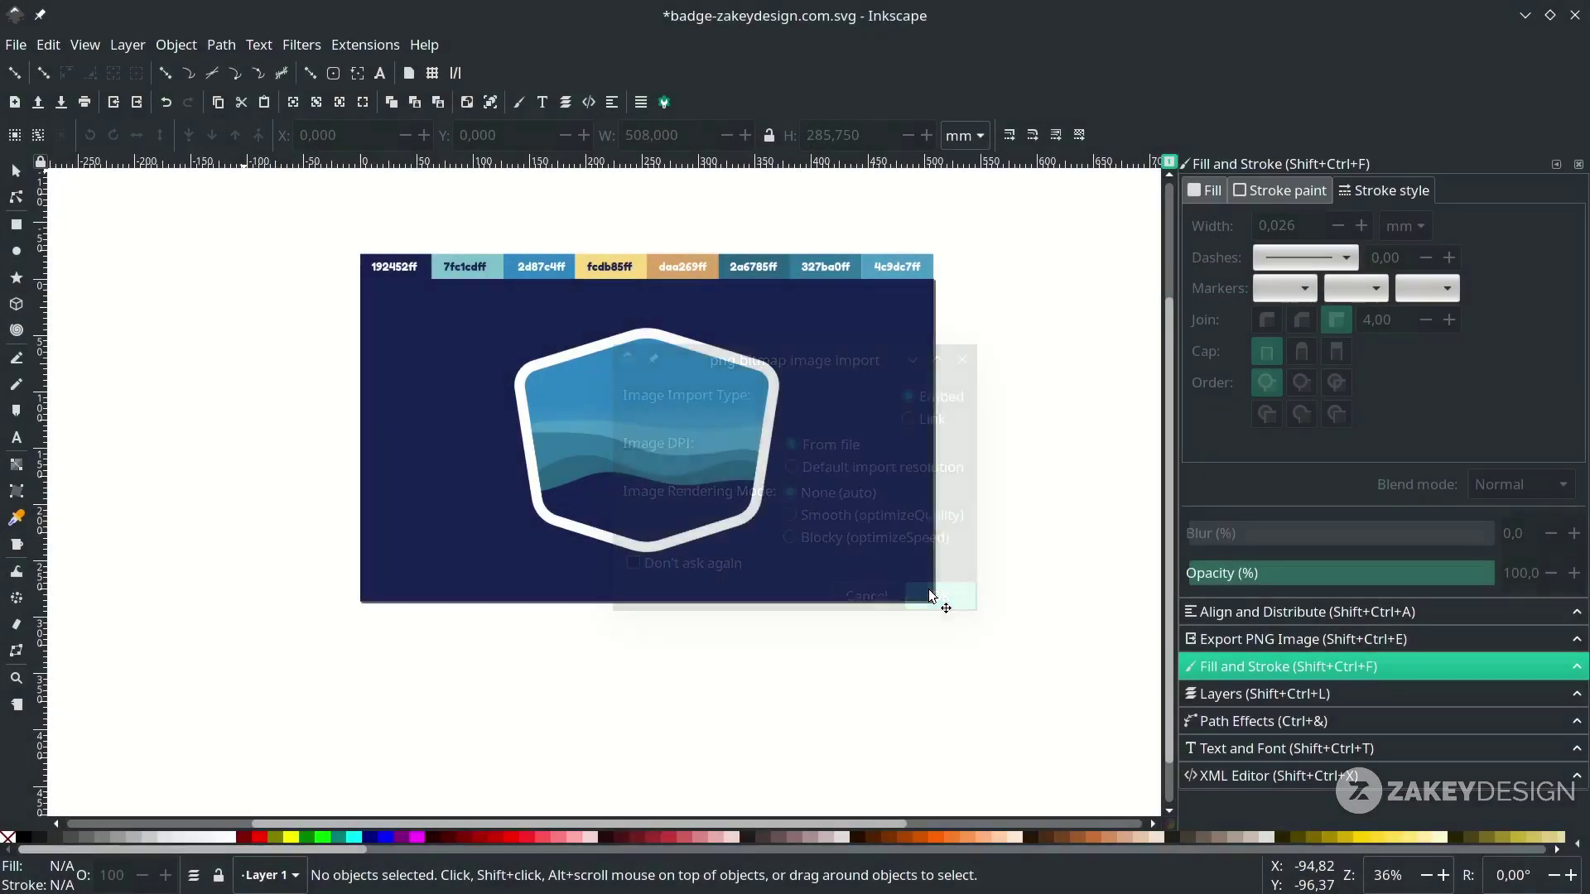
{"action": "left_click_drag", "start_coordinate": [604, 271], "coordinate": [423, 695]}
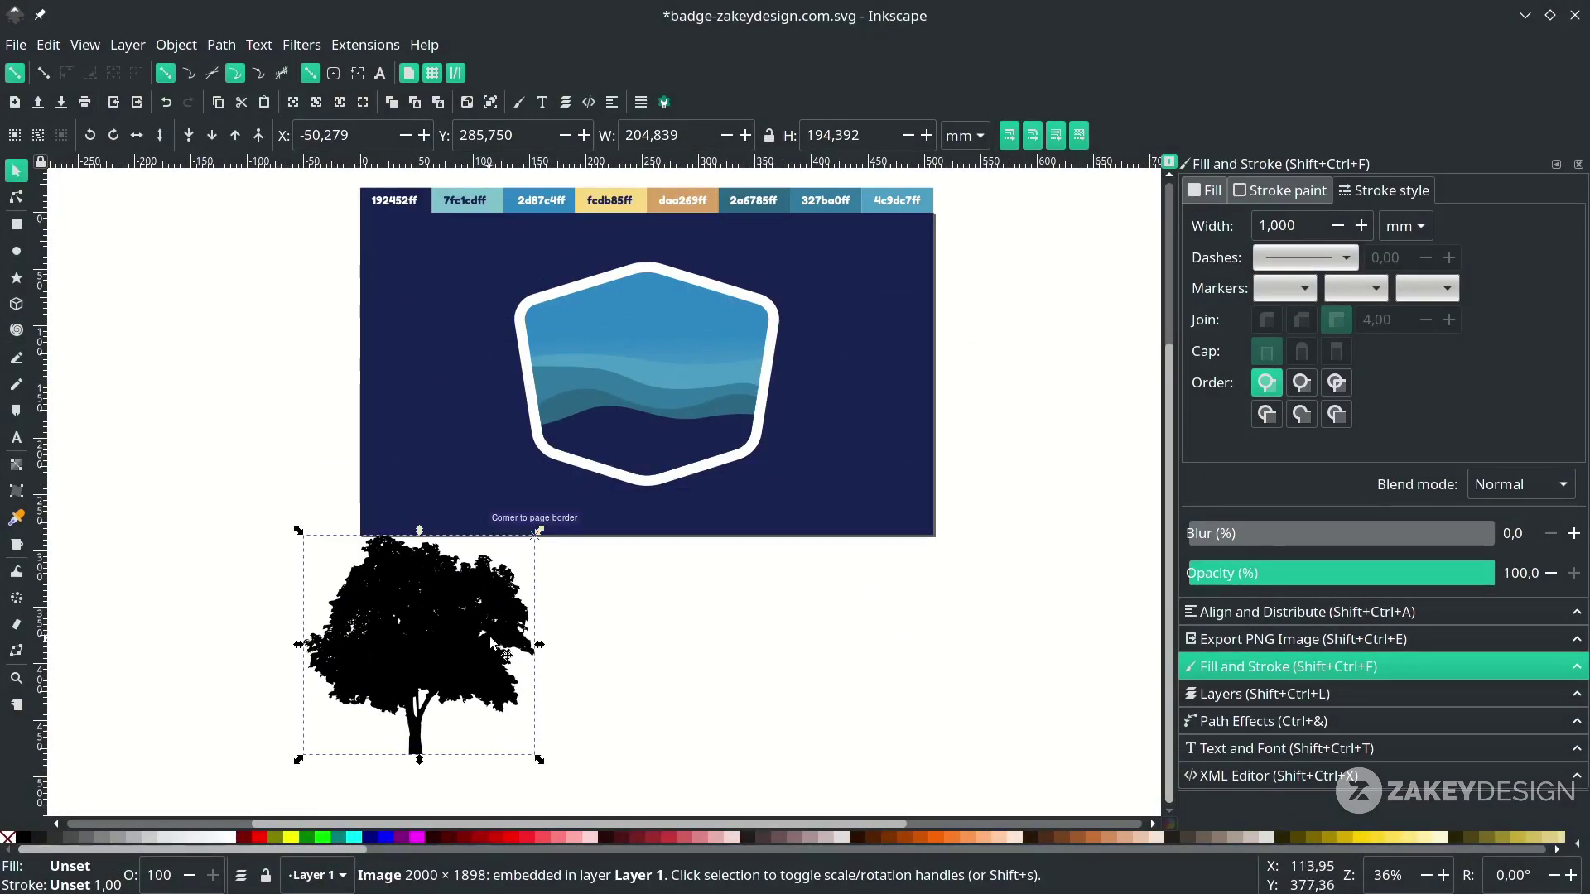
{"action": "scroll", "coordinate": [523, 687], "scroll_direction": "down", "scroll_amount": 1}
{"action": "scroll", "coordinate": [530, 685], "scroll_direction": "left", "scroll_amount": 2}
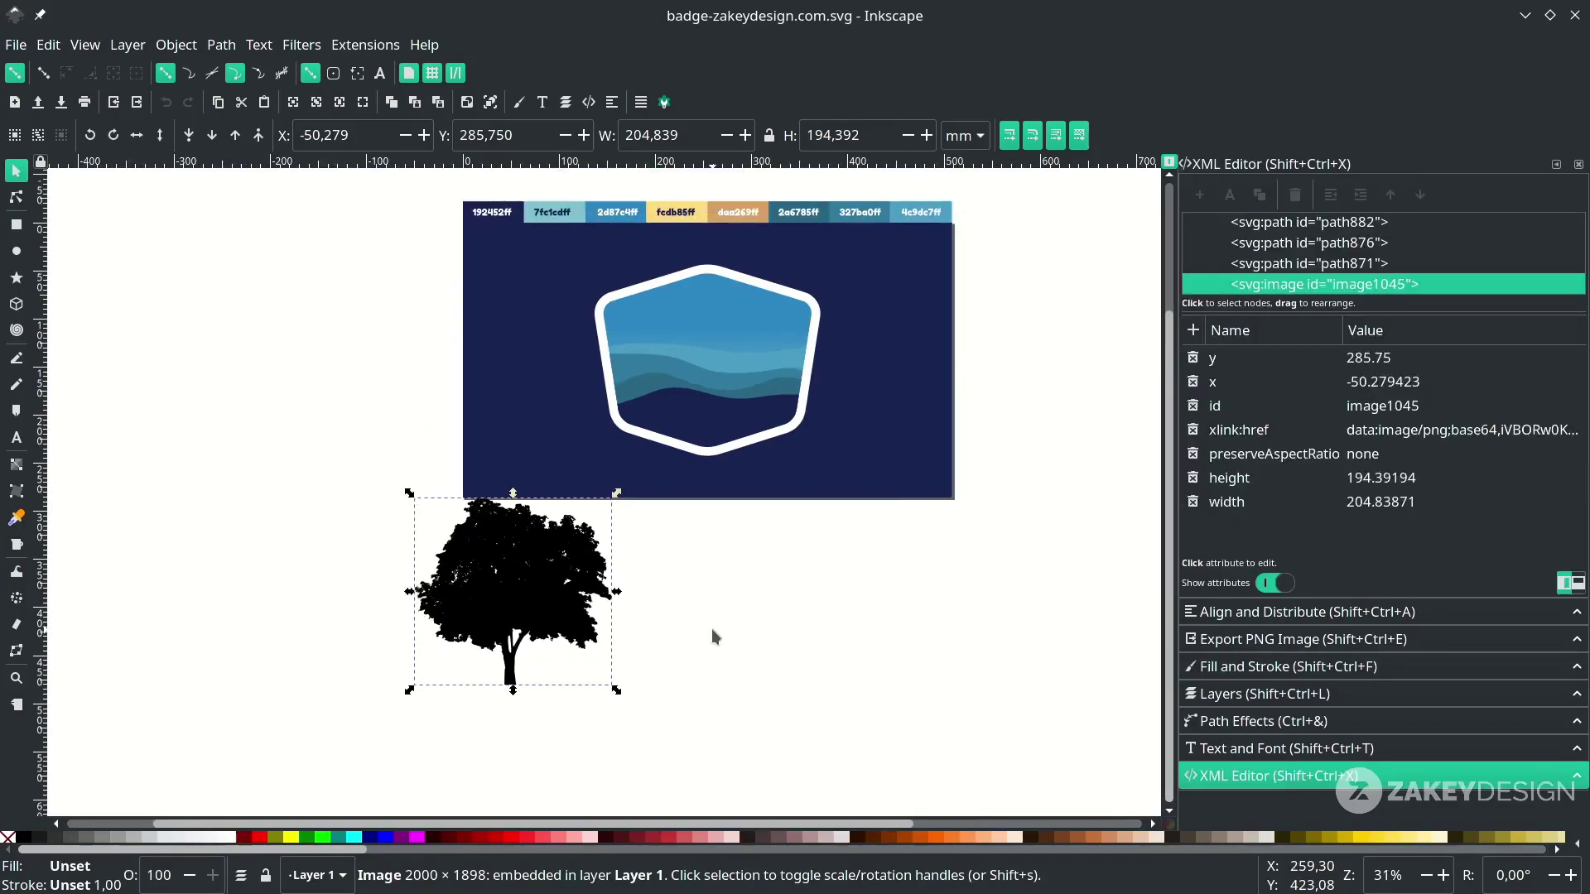
Trace the tree bitmap in a single scan using brightness cutoff with a threshold of 0.450
{"action": "left_click", "coordinate": [712, 629]}
{"action": "left_click", "coordinate": [549, 603]}
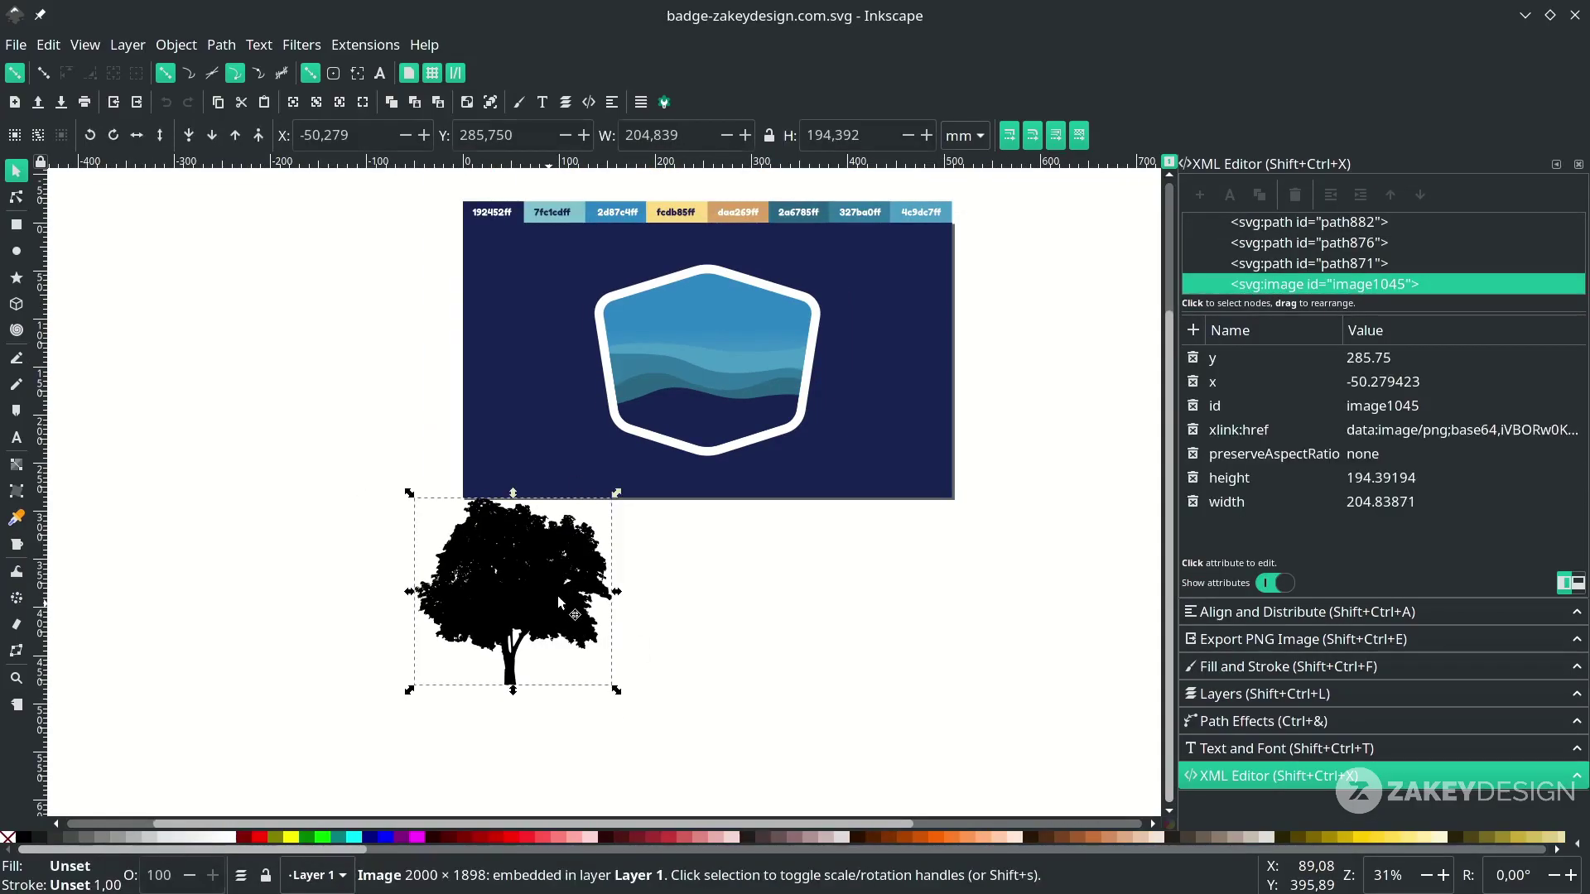
{"action": "left_click", "coordinate": [226, 47]}
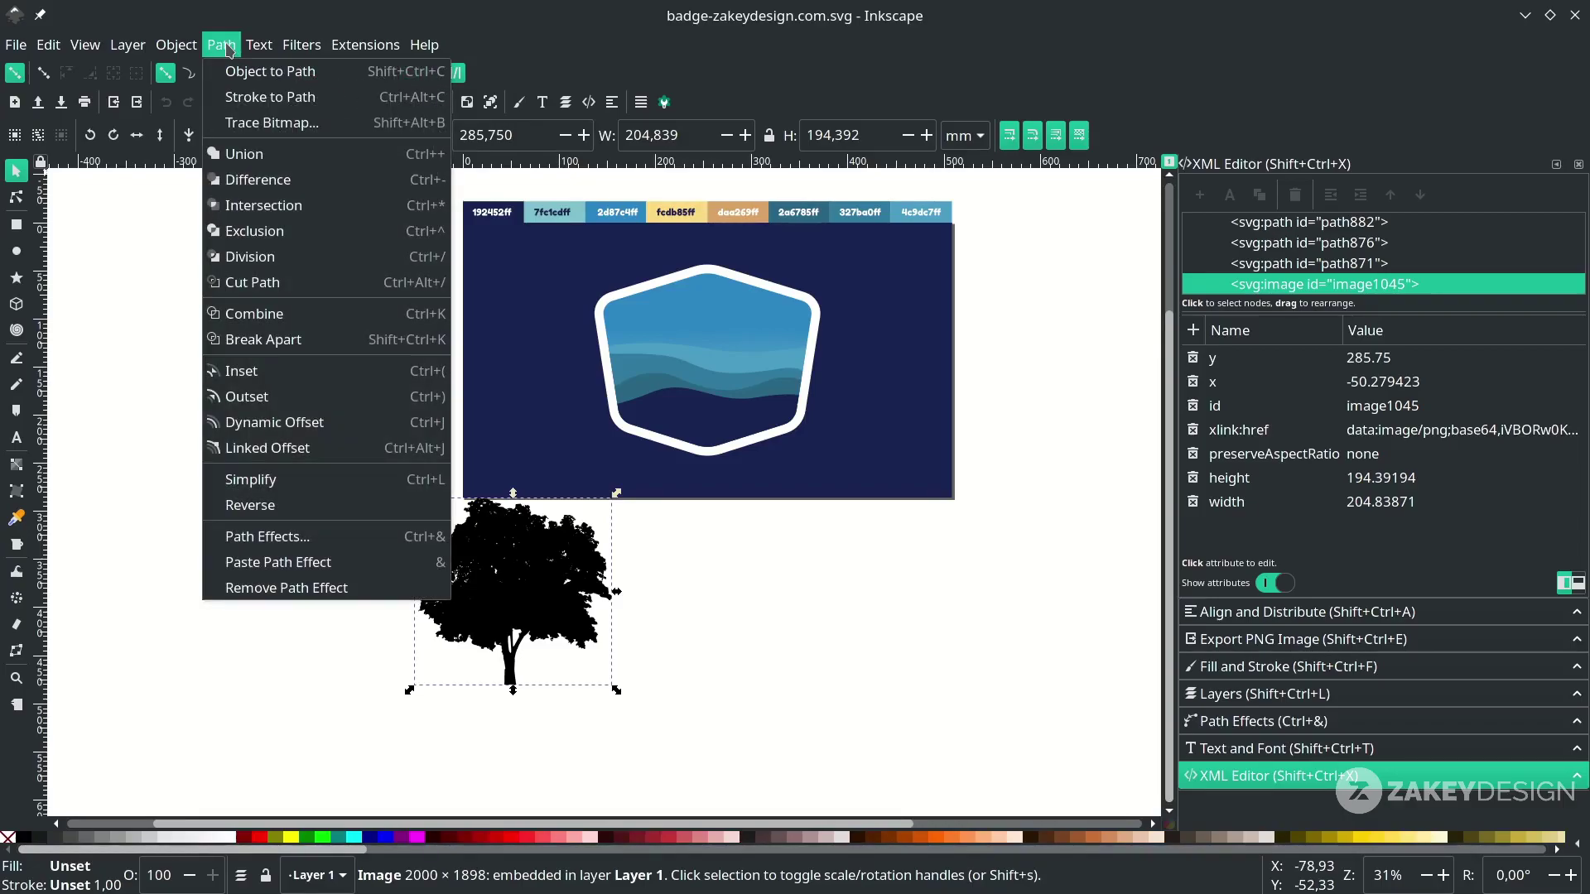
{"action": "left_click", "coordinate": [273, 123]}
{"action": "left_click_drag", "start_coordinate": [961, 62], "coordinate": [1100, 158]}
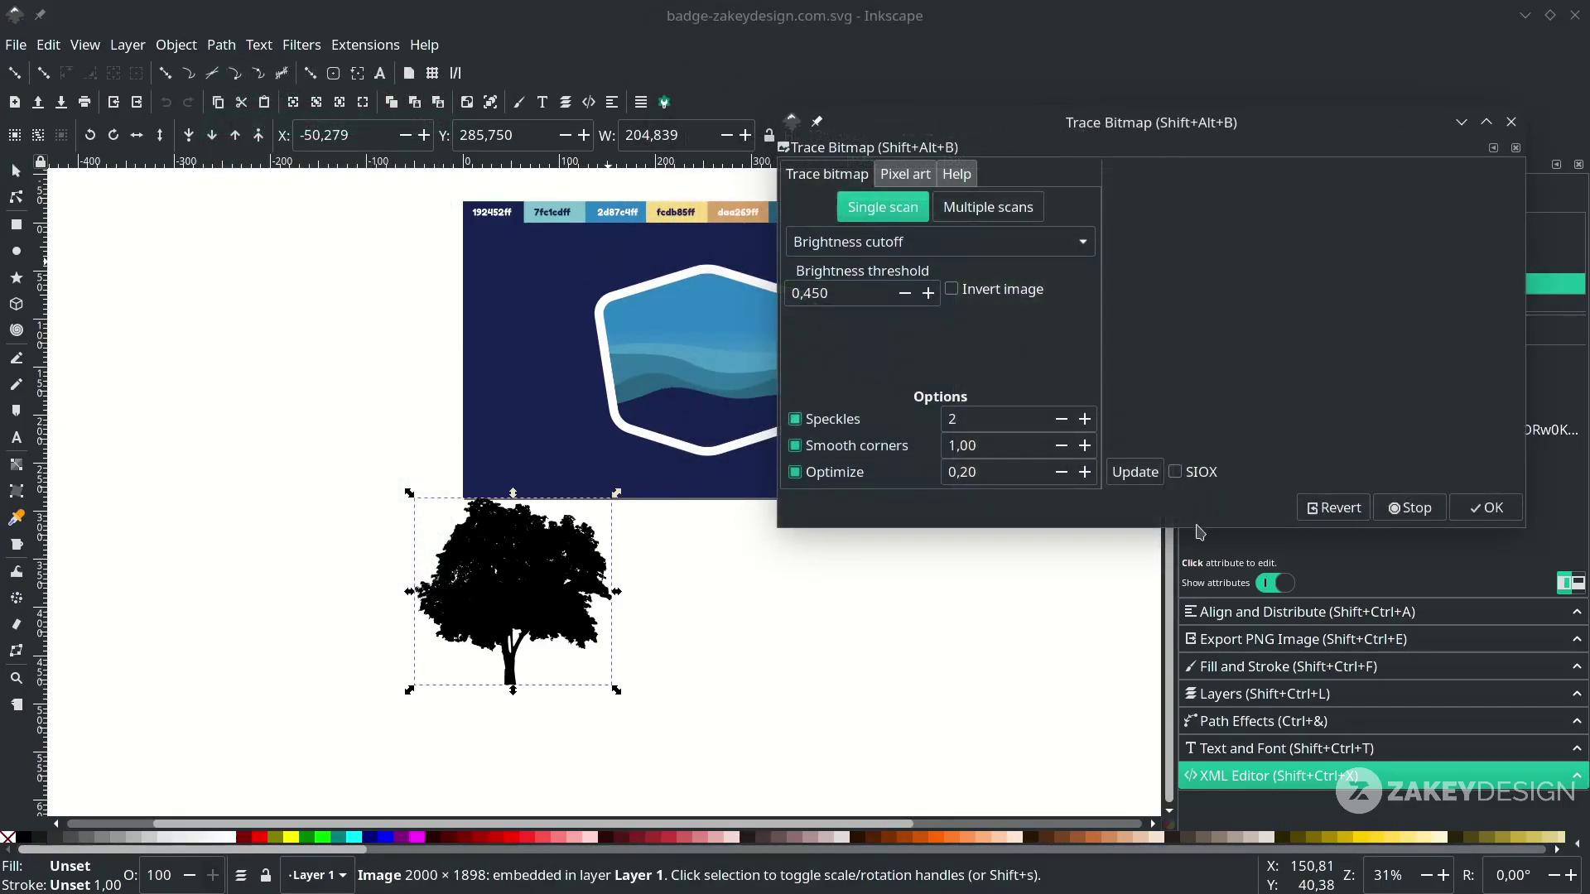
{"action": "left_click", "coordinate": [1150, 480]}
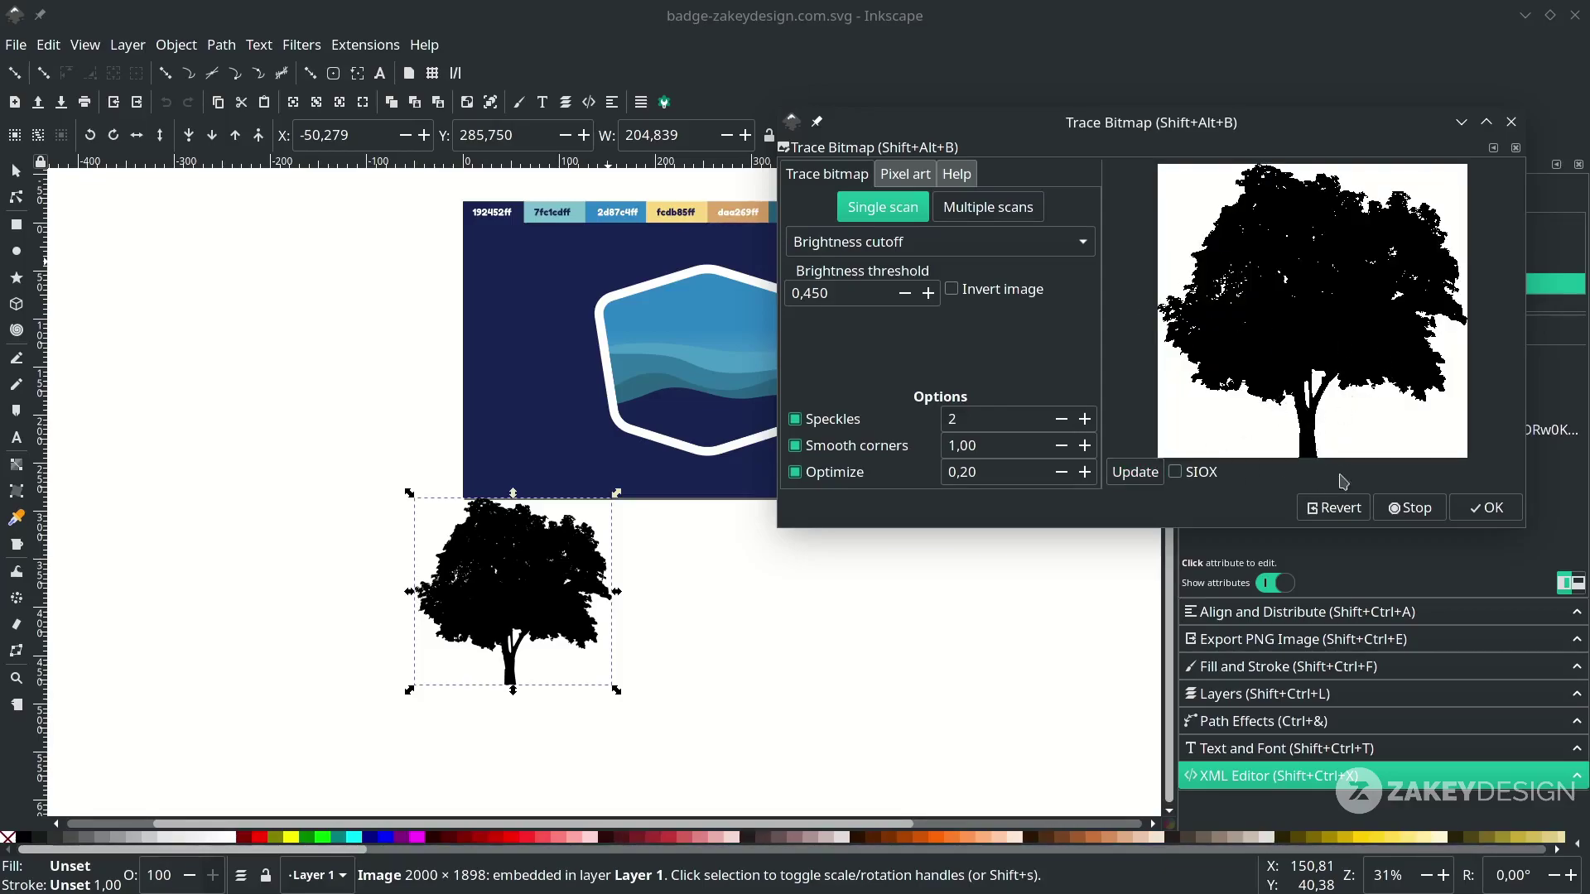
{"action": "left_click", "coordinate": [1480, 507]}
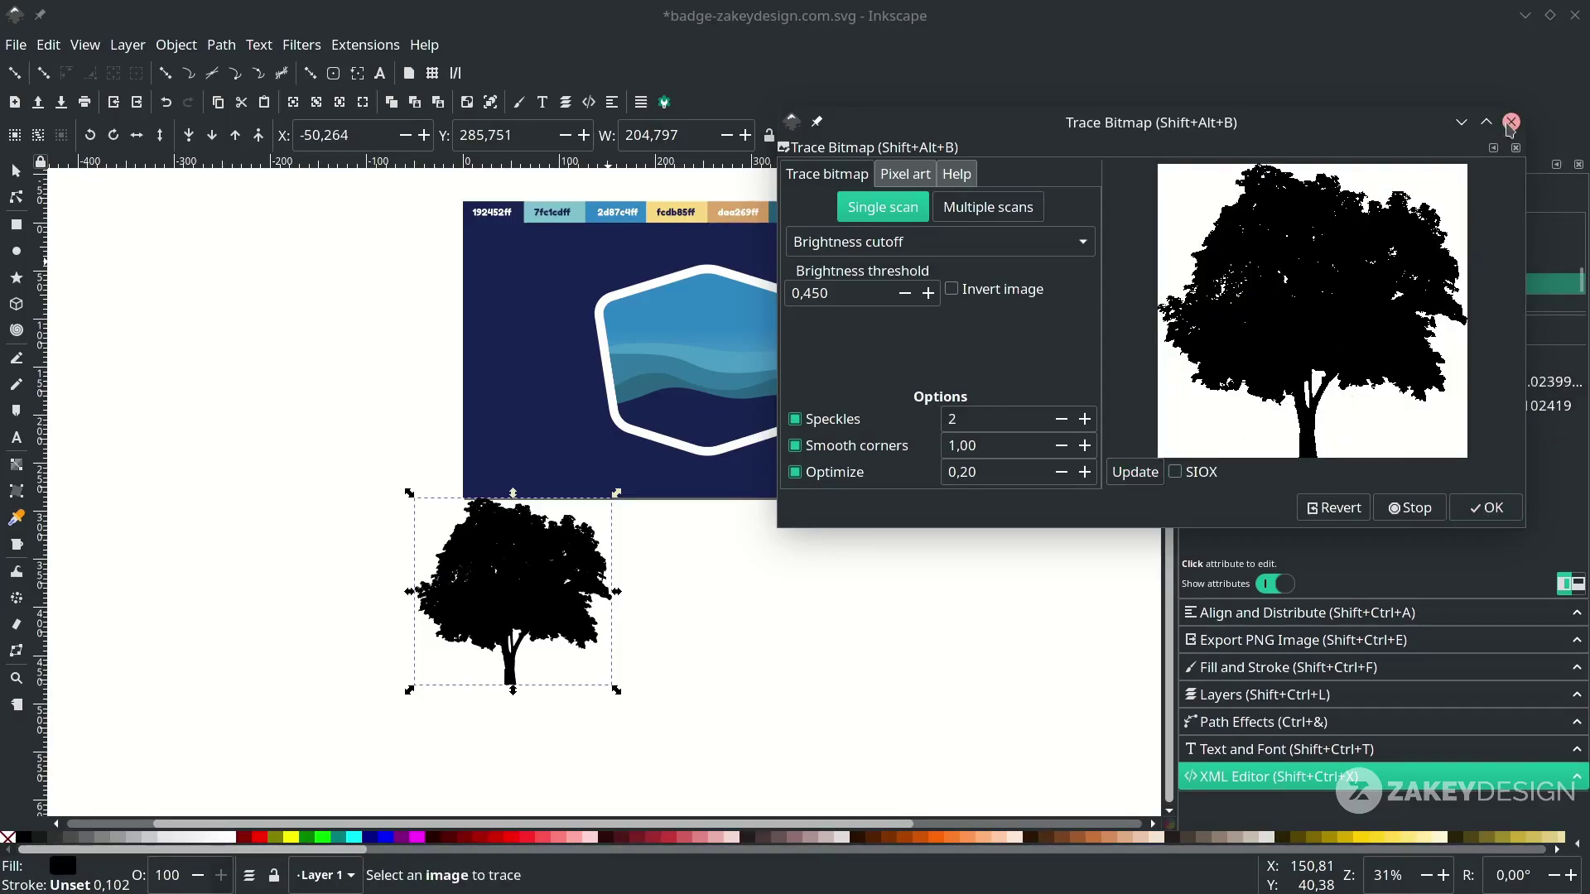
{"action": "left_click", "coordinate": [1511, 122]}
Move the traced tree vector beside the bitmap, check its nodes, and delete the original tree image
{"action": "mouse_move", "coordinate": [518, 574]}
{"action": "left_mouse_down"}
{"action": "mouse_move", "coordinate": [760, 571]}
{"action": "mouse_move", "coordinate": [735, 573]}
{"action": "left_mouse_up"}
{"action": "key", "text": "n"}
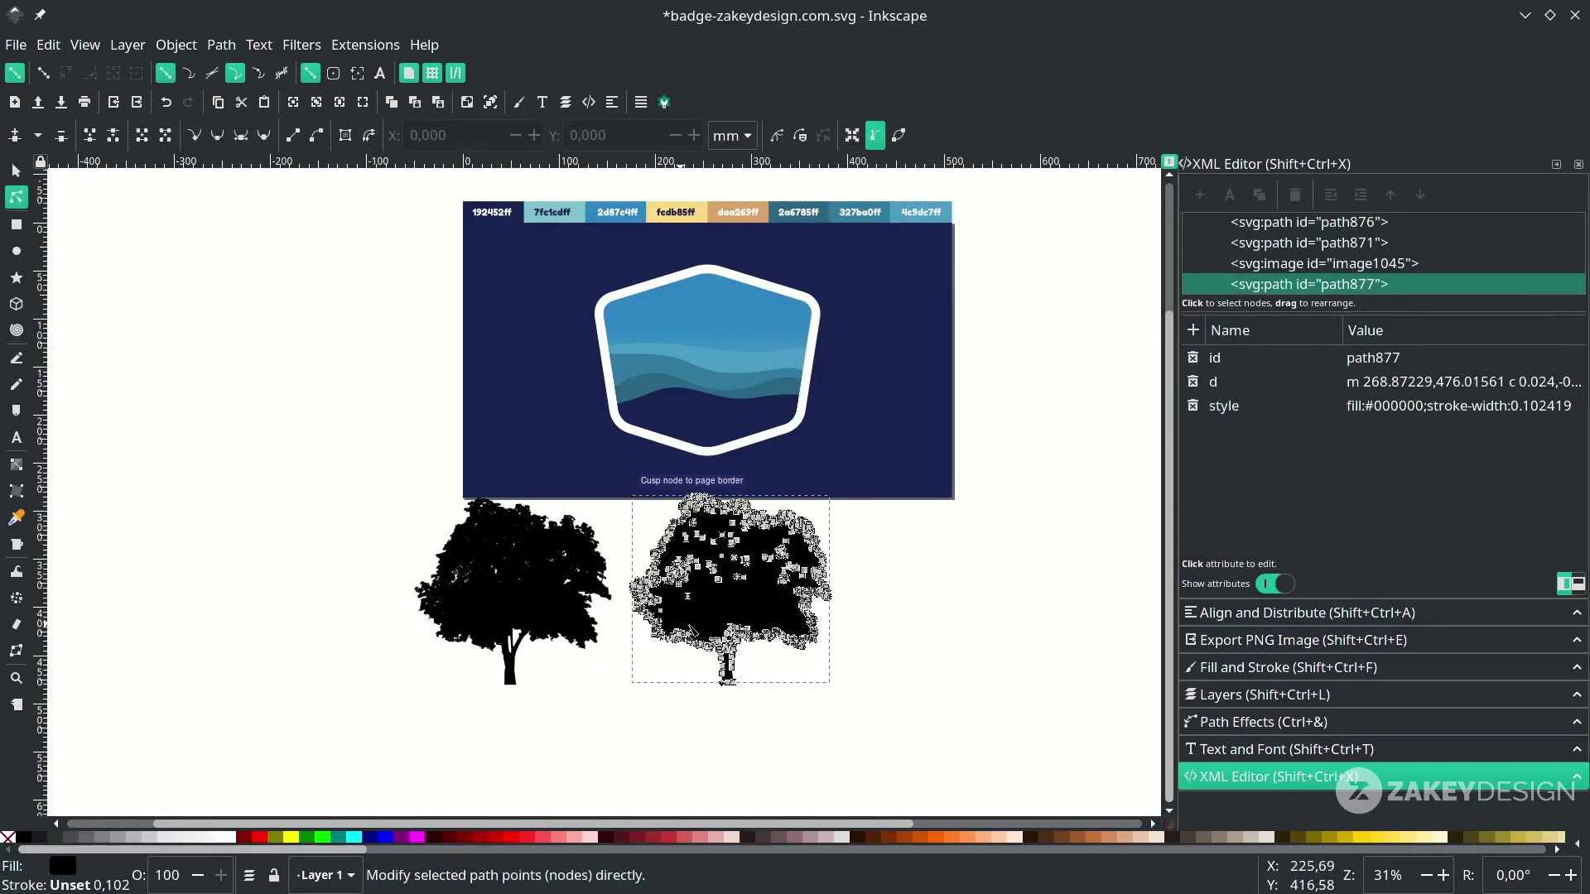
{"action": "left_click", "coordinate": [546, 610]}
{"action": "key", "text": "s"}
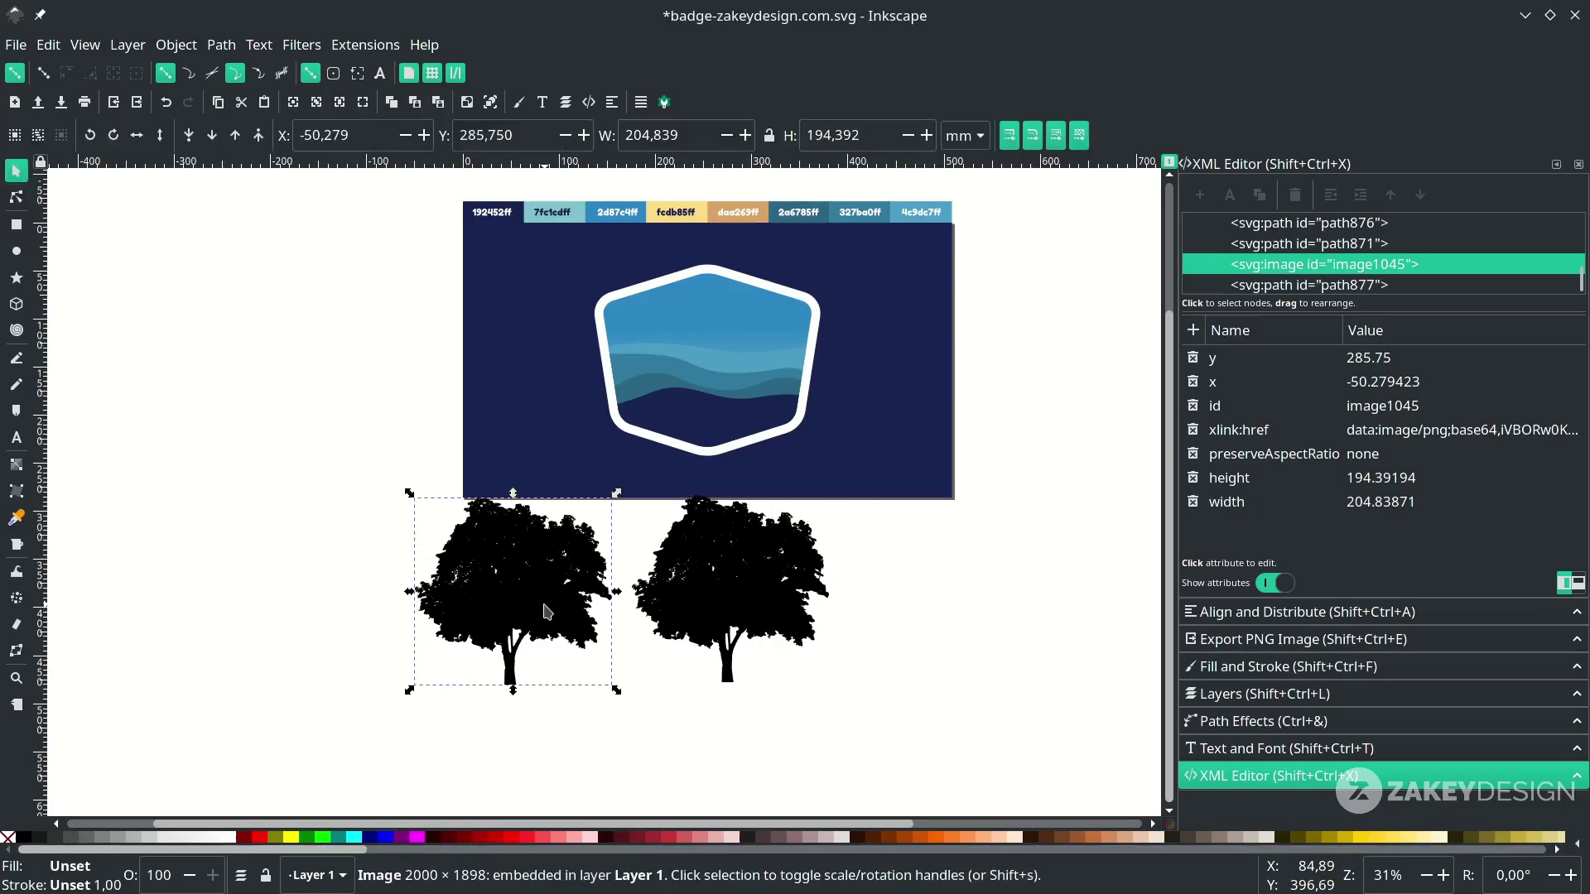
{"action": "key", "text": "Delete"}
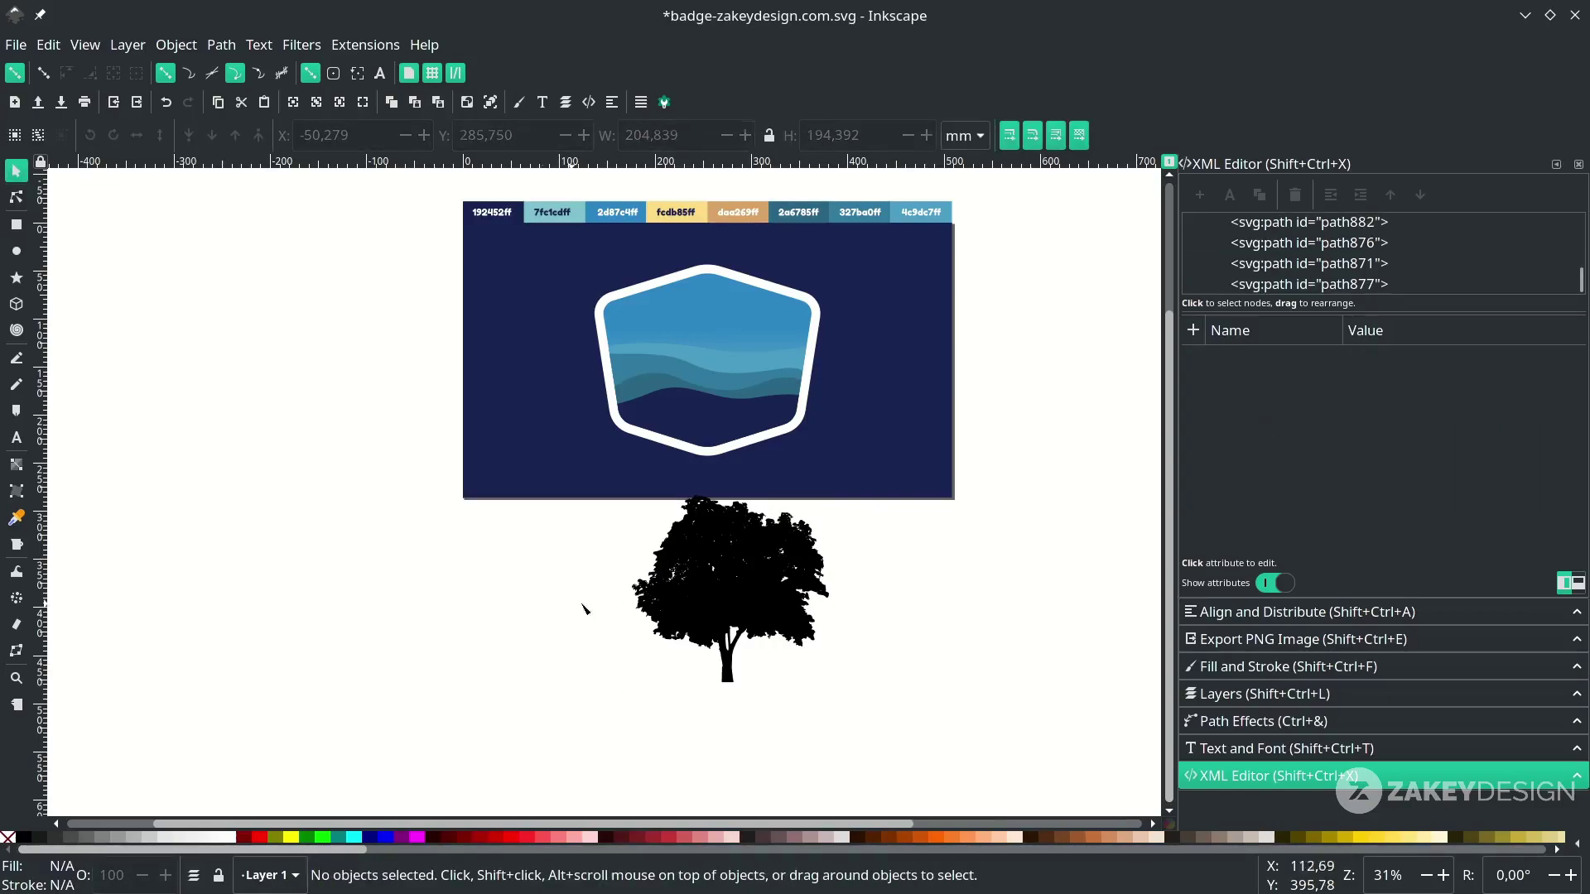
Fill the traced tree with the dark background color #192452
{"action": "key", "text": "n"}
{"action": "left_click", "coordinate": [671, 620]}
{"action": "key", "text": "d"}
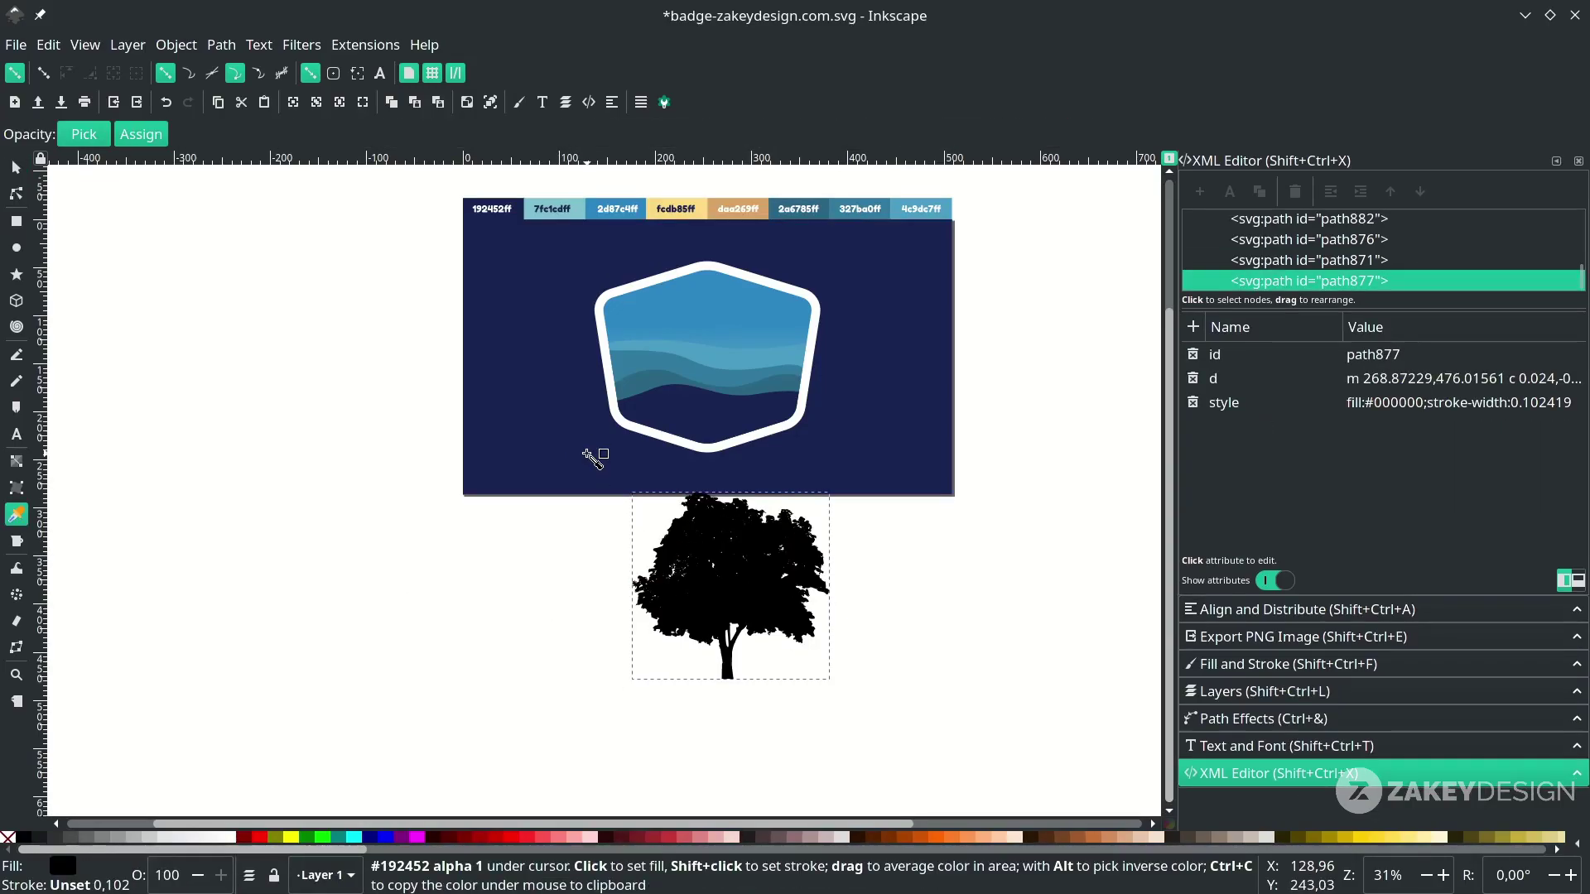
{"action": "left_click", "coordinate": [590, 461]}
Scale the tree down to about 78 × 74 mm and place it over the badge's left side
{"action": "key", "text": "s"}
{"action": "left_click_drag", "start_coordinate": [775, 636], "coordinate": [764, 628]}
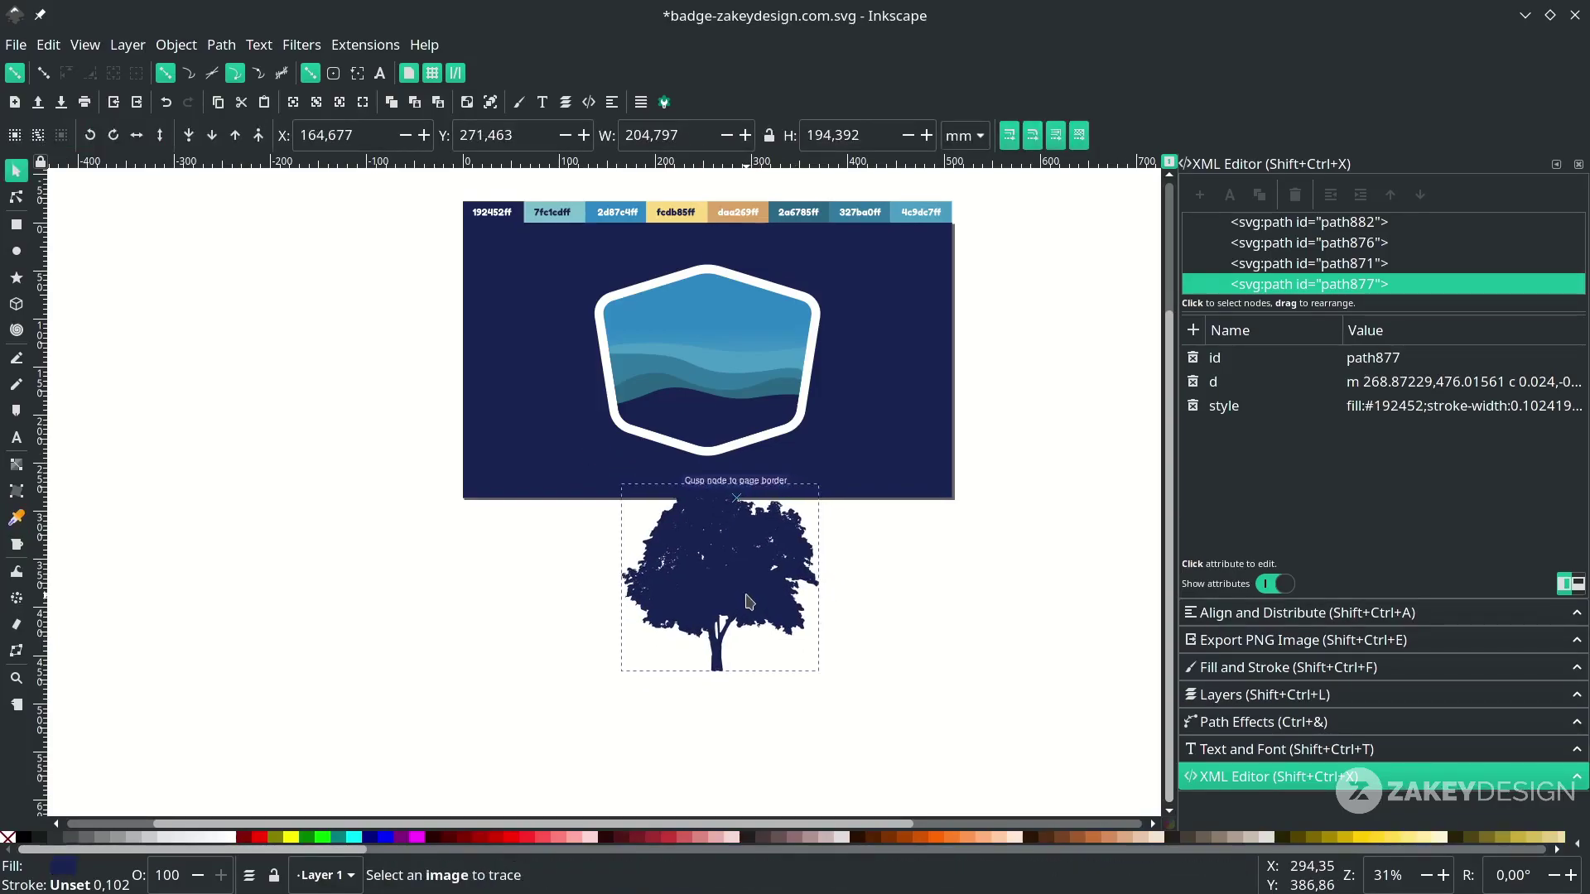
{"action": "left_click_drag", "start_coordinate": [822, 677], "coordinate": [613, 329]}
{"action": "scroll", "coordinate": [711, 548], "scroll_direction": "up", "scroll_amount": 1}
{"action": "scroll", "coordinate": [623, 308], "scroll_direction": "up", "scroll_amount": 2}
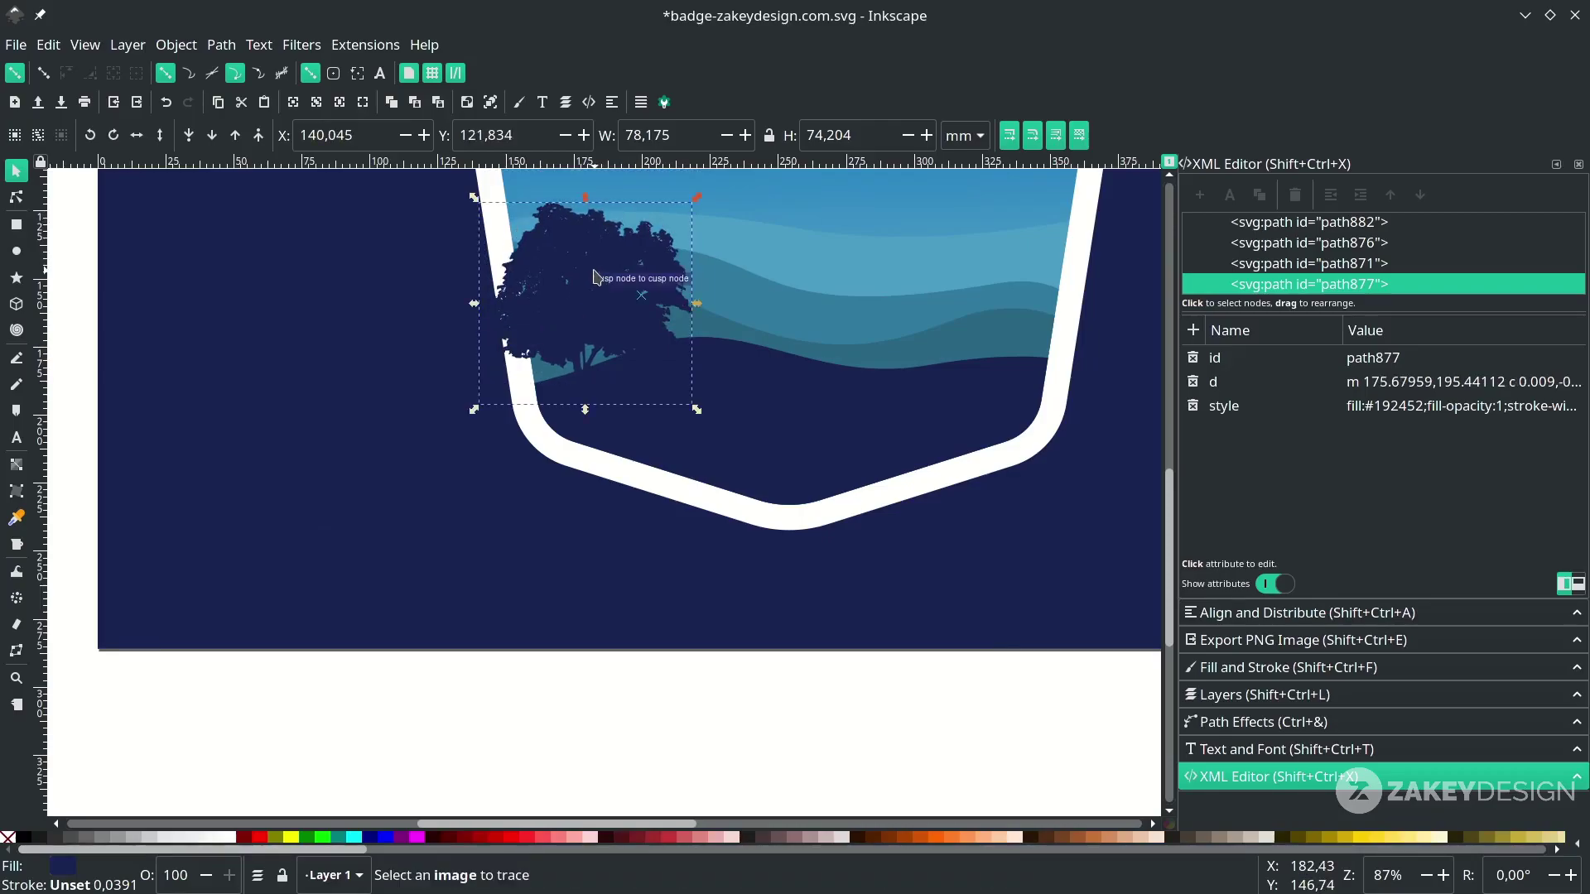
Enlarge the tree to about 89 × 85 mm and reposition it on the left of the badge scene
{"action": "scroll", "coordinate": [619, 461], "scroll_direction": "up", "scroll_amount": 4}
{"action": "left_click_drag", "start_coordinate": [618, 461], "coordinate": [626, 426]}
{"action": "left_click_drag", "start_coordinate": [699, 298], "coordinate": [722, 273]}
{"action": "left_click_drag", "start_coordinate": [565, 404], "coordinate": [625, 430]}
{"action": "left_click_drag", "start_coordinate": [625, 406], "coordinate": [602, 455]}
Duplicate the tree, scale the copy to about 72 × 68 mm and place it lower at the badge's left edge
{"action": "key", "text": "ctrl+d"}
{"action": "left_click_drag", "start_coordinate": [703, 564], "coordinate": [679, 540]}
{"action": "left_click_drag", "start_coordinate": [553, 461], "coordinate": [563, 482]}
{"action": "scroll", "coordinate": [567, 414], "scroll_direction": "up", "scroll_amount": 2}
{"action": "left_click_drag", "start_coordinate": [569, 380], "coordinate": [590, 346]}
{"action": "left_click_drag", "start_coordinate": [578, 554], "coordinate": [623, 537]}
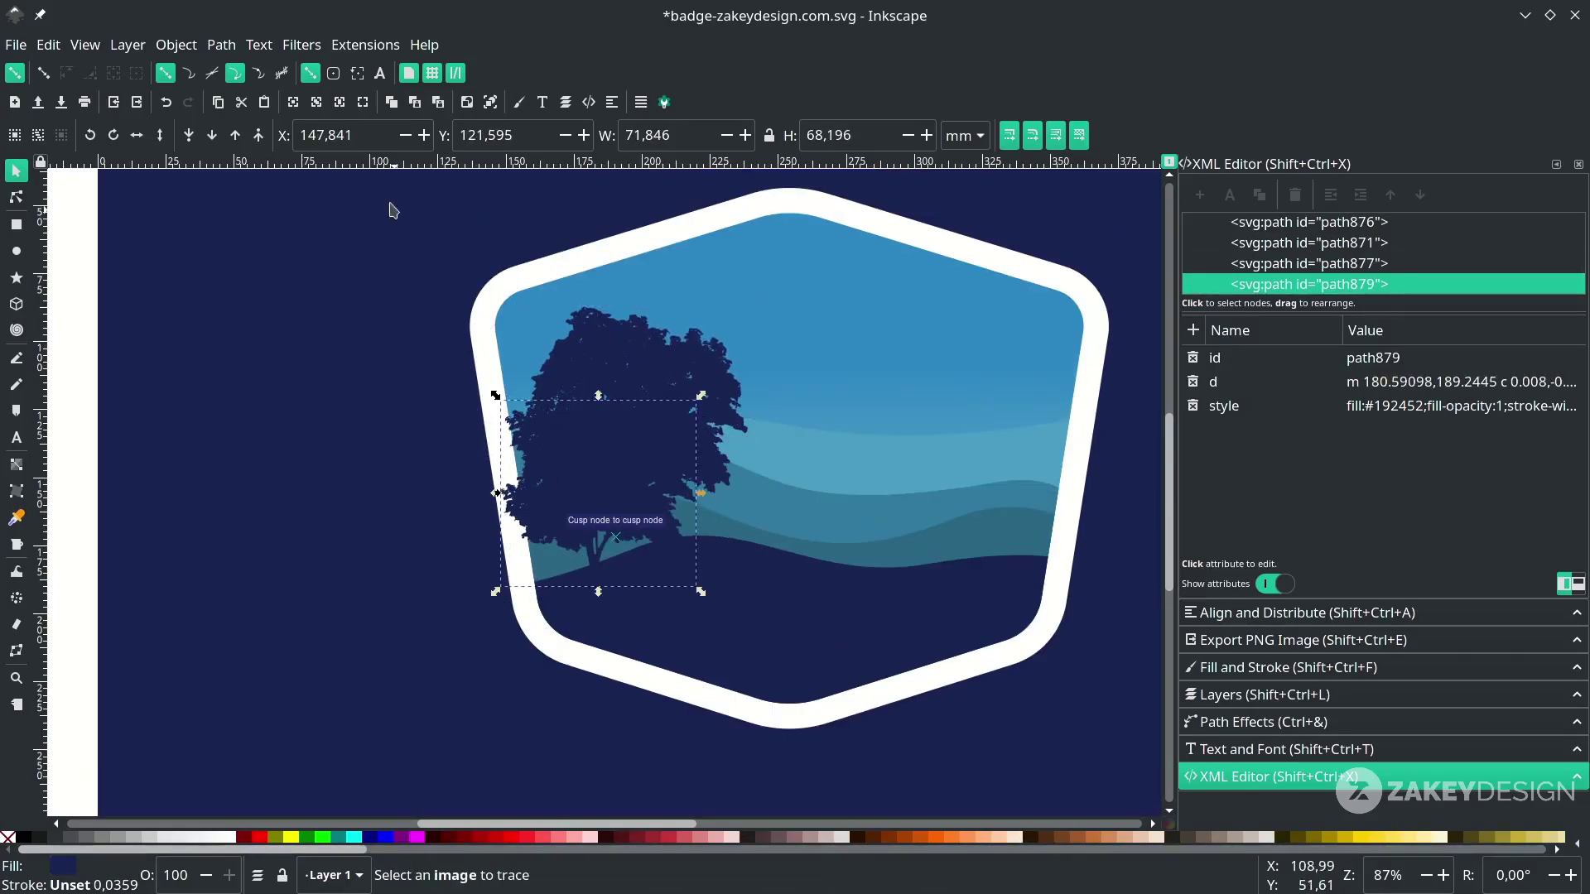
Turn off snapping and reposition the tree silhouettes along the badge's left side
{"action": "left_click", "coordinate": [20, 76]}
{"action": "scroll", "coordinate": [615, 527], "scroll_direction": "up", "scroll_amount": 1}
{"action": "left_click", "coordinate": [524, 489]}
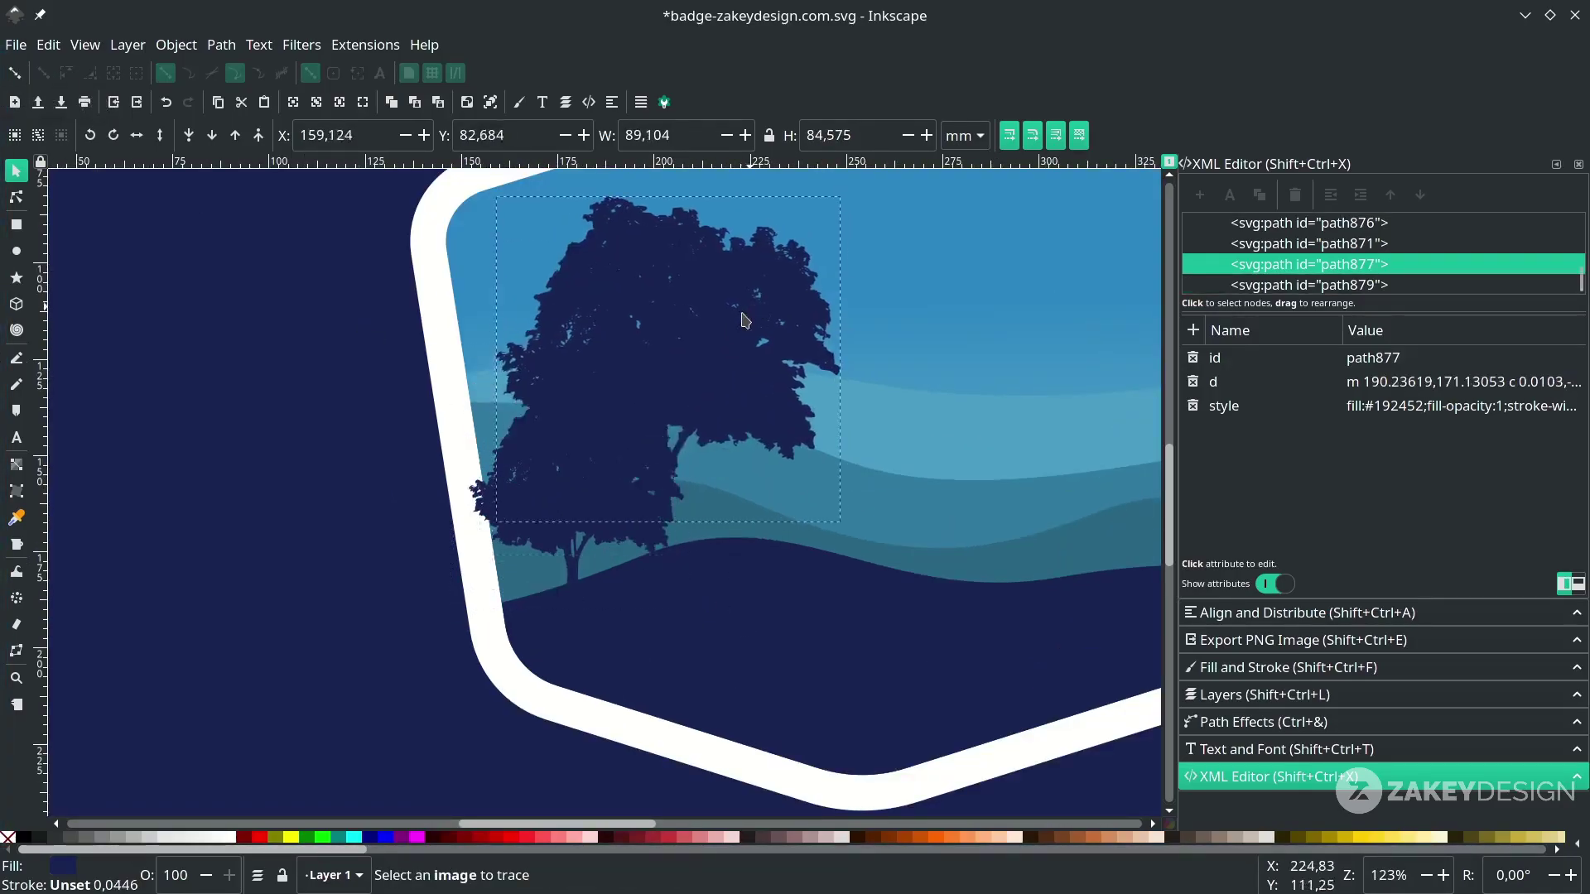
{"action": "left_click_drag", "start_coordinate": [525, 483], "coordinate": [523, 495]}
{"action": "left_click_drag", "start_coordinate": [554, 489], "coordinate": [934, 471]}
{"action": "left_click", "coordinate": [621, 389]}
Duplicate the tree silhouettes and place the copies along the badge's right side
{"action": "scroll", "coordinate": [621, 390], "scroll_direction": "down", "scroll_amount": 1}
{"action": "scroll", "coordinate": [561, 497], "scroll_direction": "up", "scroll_amount": 1}
{"action": "scroll", "coordinate": [538, 489], "scroll_direction": "down", "scroll_amount": 1}
{"action": "key", "text": "ctrl"}
{"action": "key", "text": "ctrl+d"}
{"action": "left_click", "coordinate": [485, 588]}
{"action": "key", "text": "ctrl+d"}
{"action": "left_click_drag", "start_coordinate": [500, 586], "coordinate": [874, 591]}
{"action": "key", "text": "ctrl+d"}
{"action": "left_click_drag", "start_coordinate": [883, 603], "coordinate": [936, 611]}
Fine-tune the placement of the trees on both sides of the badge and save the document
{"action": "left_click_drag", "start_coordinate": [590, 514], "coordinate": [567, 516]}
{"action": "left_click_drag", "start_coordinate": [494, 593], "coordinate": [494, 588]}
{"action": "double_click", "coordinate": [617, 610]}
{"action": "left_click_drag", "start_coordinate": [636, 591], "coordinate": [643, 604]}
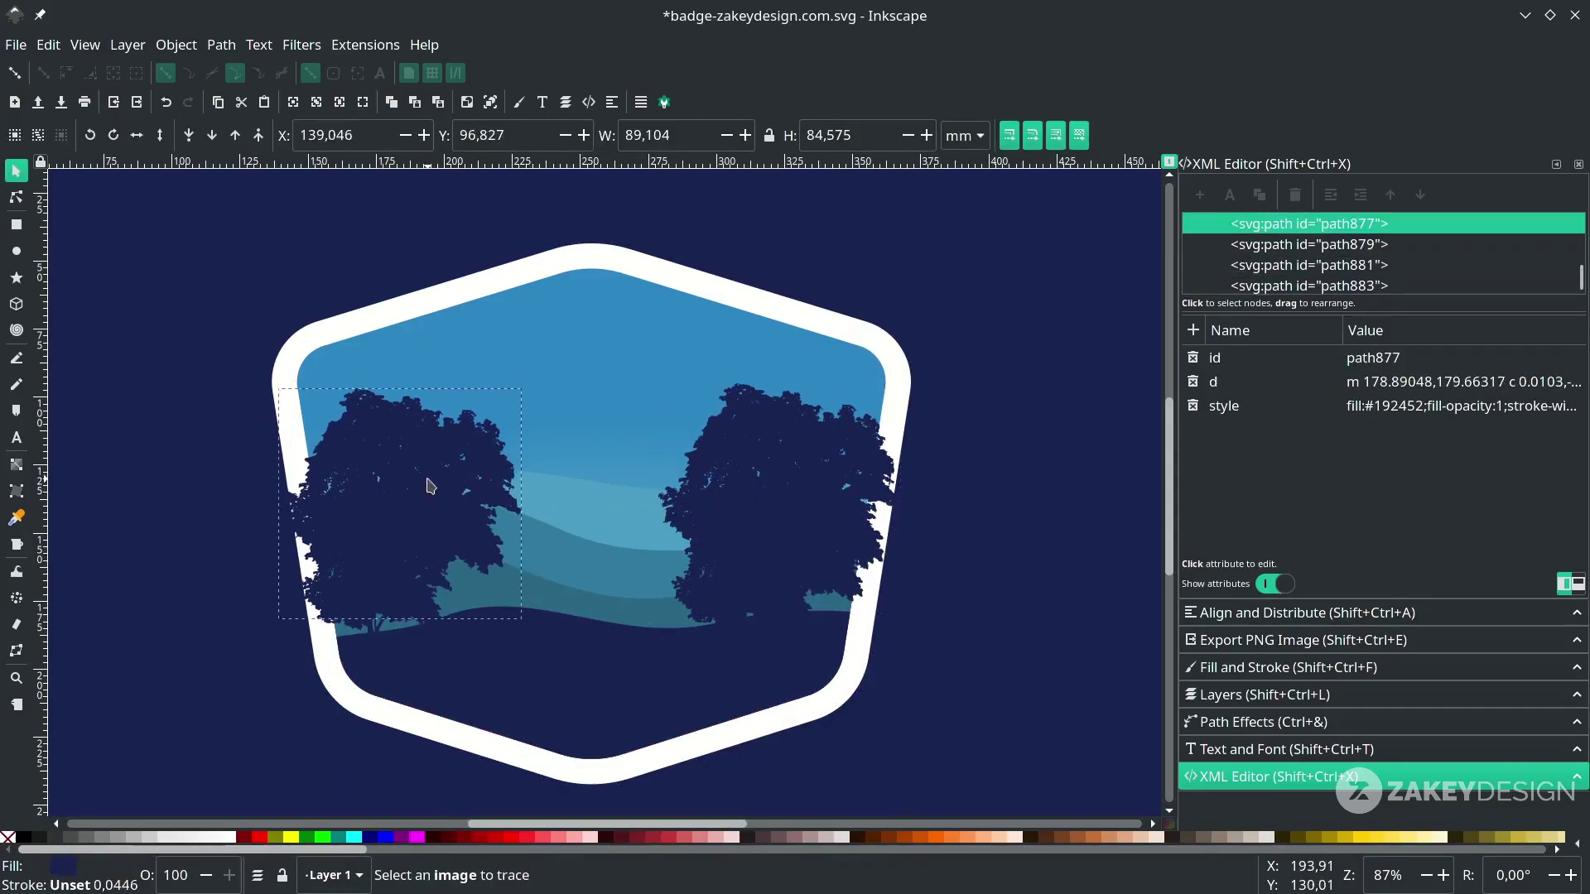
{"action": "key", "text": "5"}
{"action": "key", "text": "ctrl+s"}
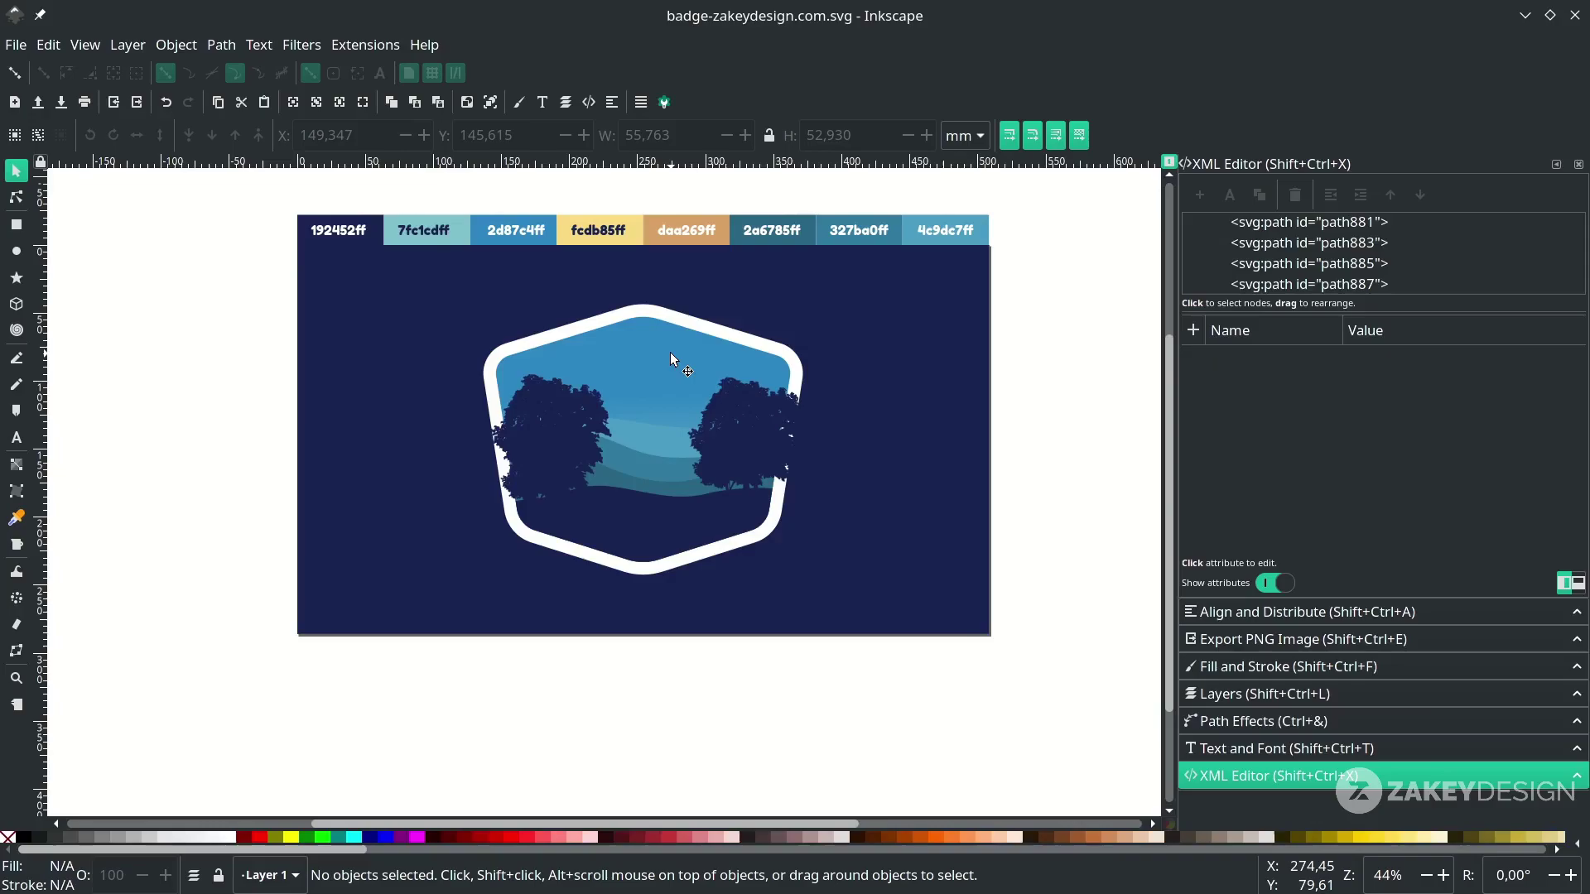
Import 2091.jpg as an embedded image and place it beside the page, to its left
{"action": "left_click", "coordinate": [25, 45]}
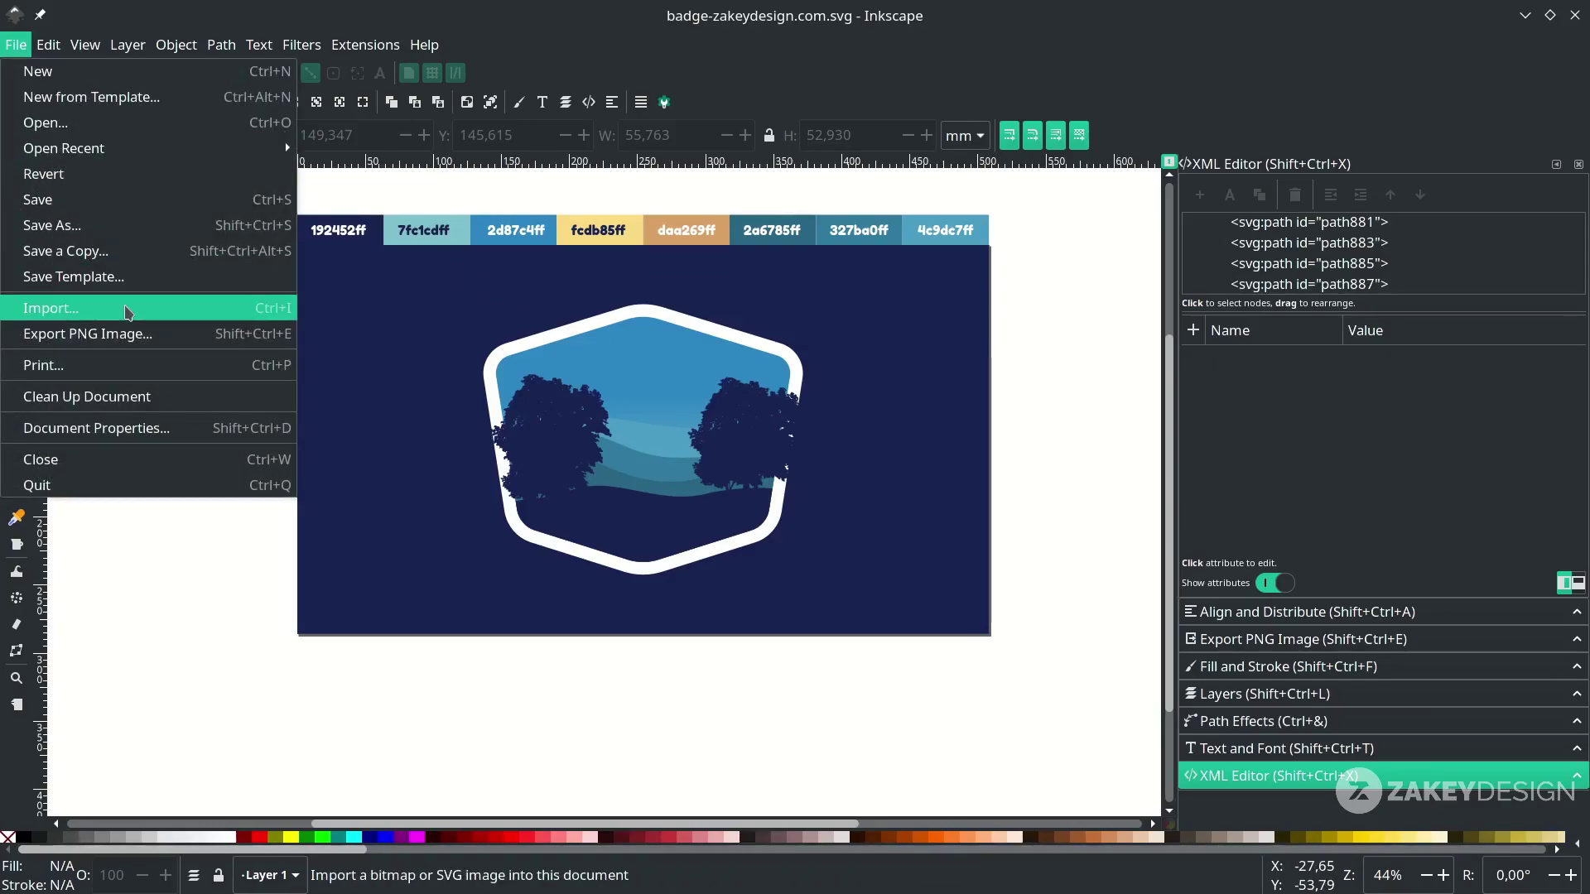
{"action": "left_click", "coordinate": [124, 305]}
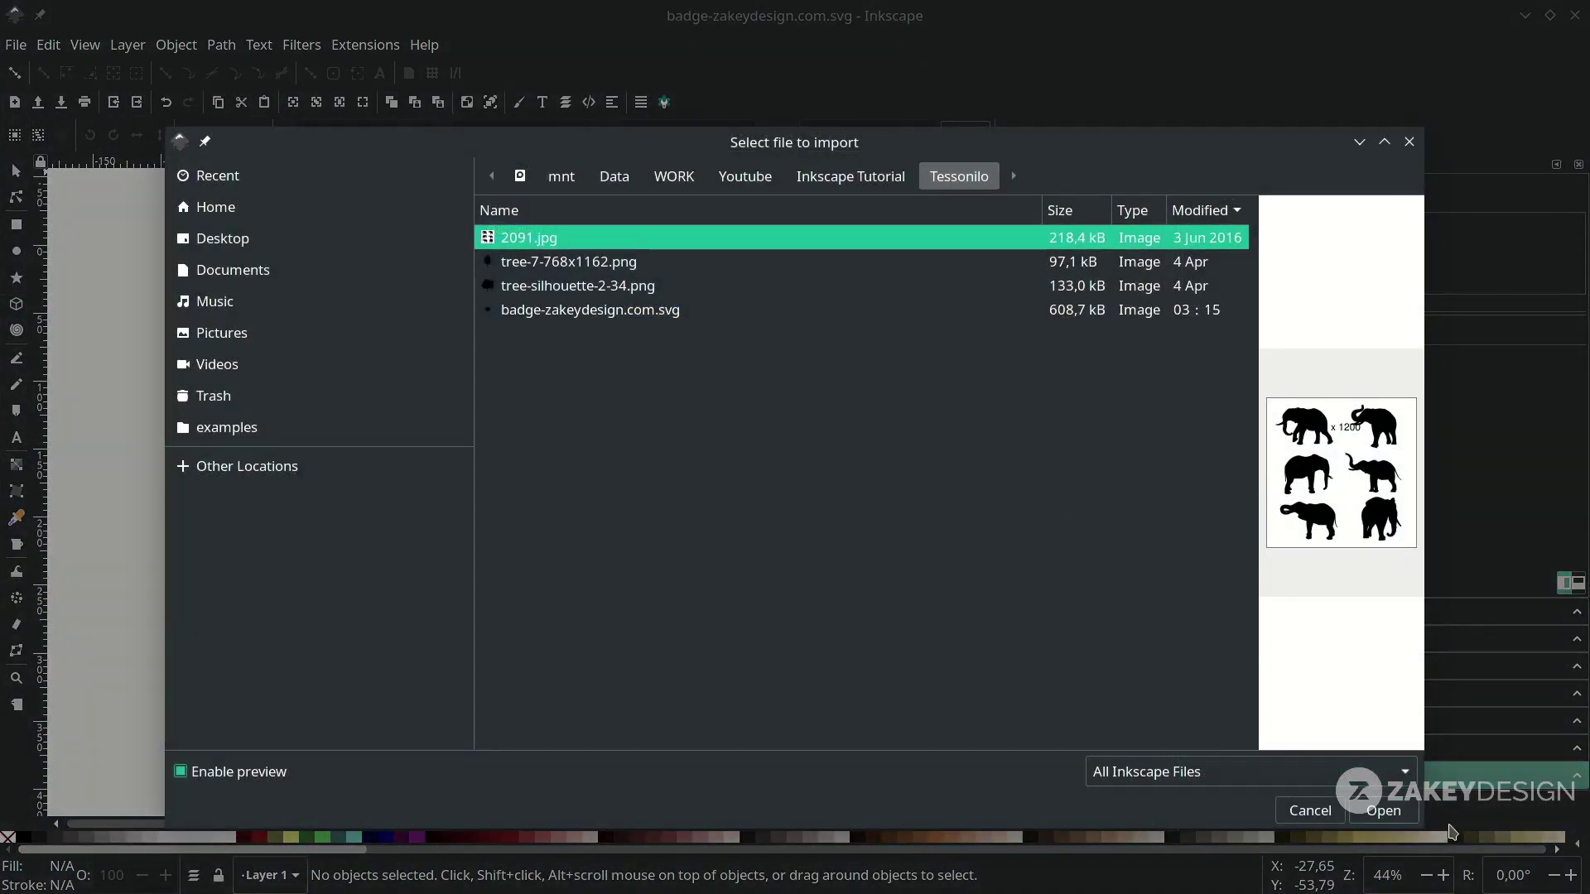
{"action": "left_click", "coordinate": [1395, 810]}
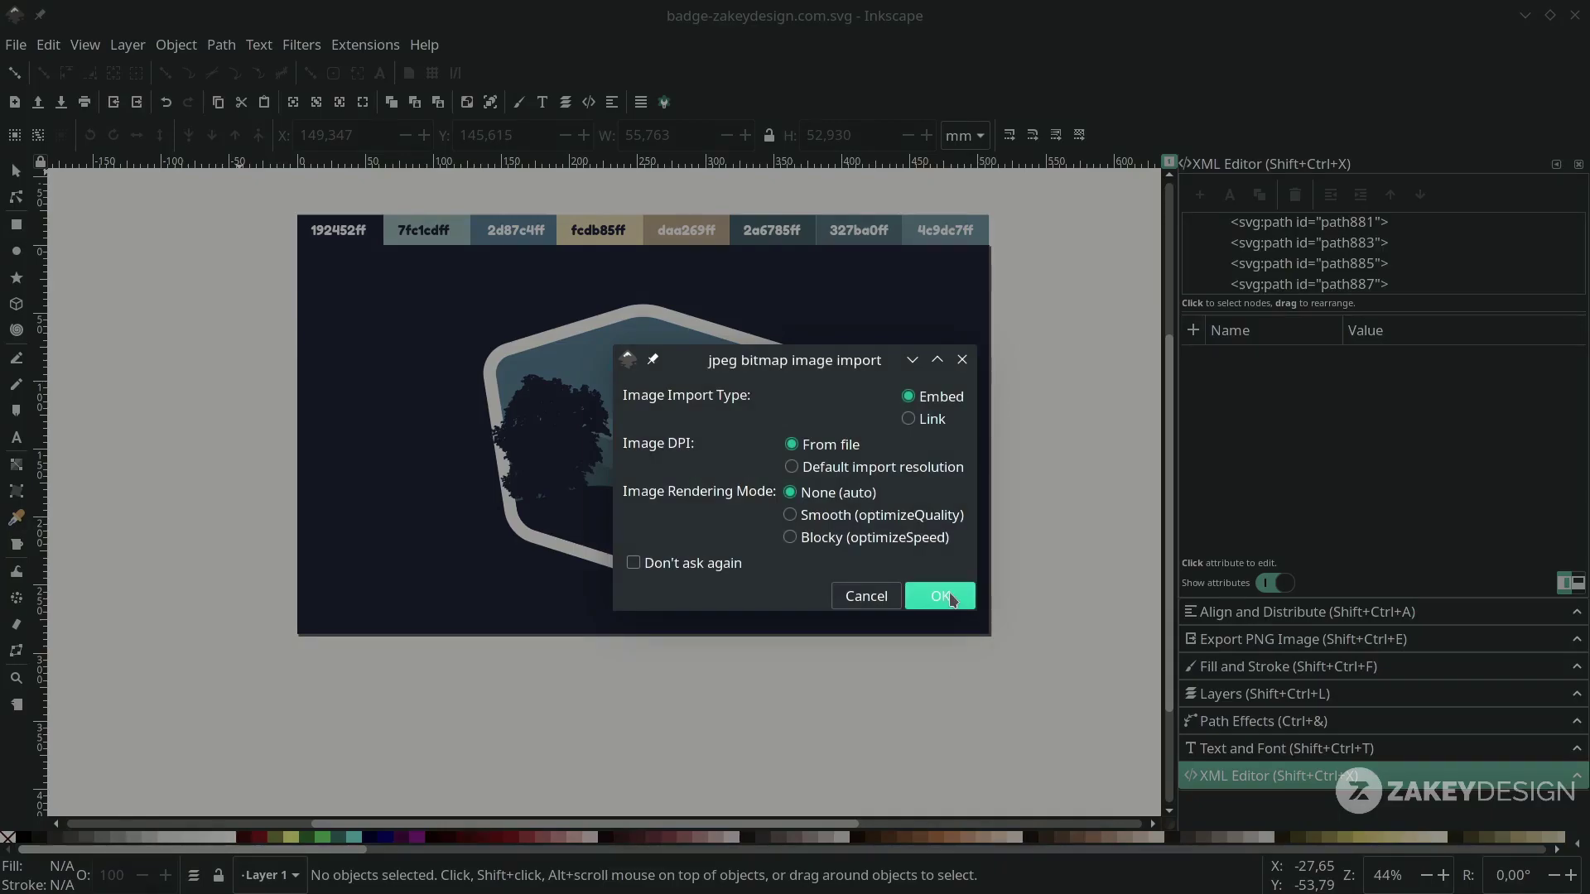
{"action": "left_click", "coordinate": [940, 597]}
{"action": "left_click_drag", "start_coordinate": [704, 416], "coordinate": [510, 458]}
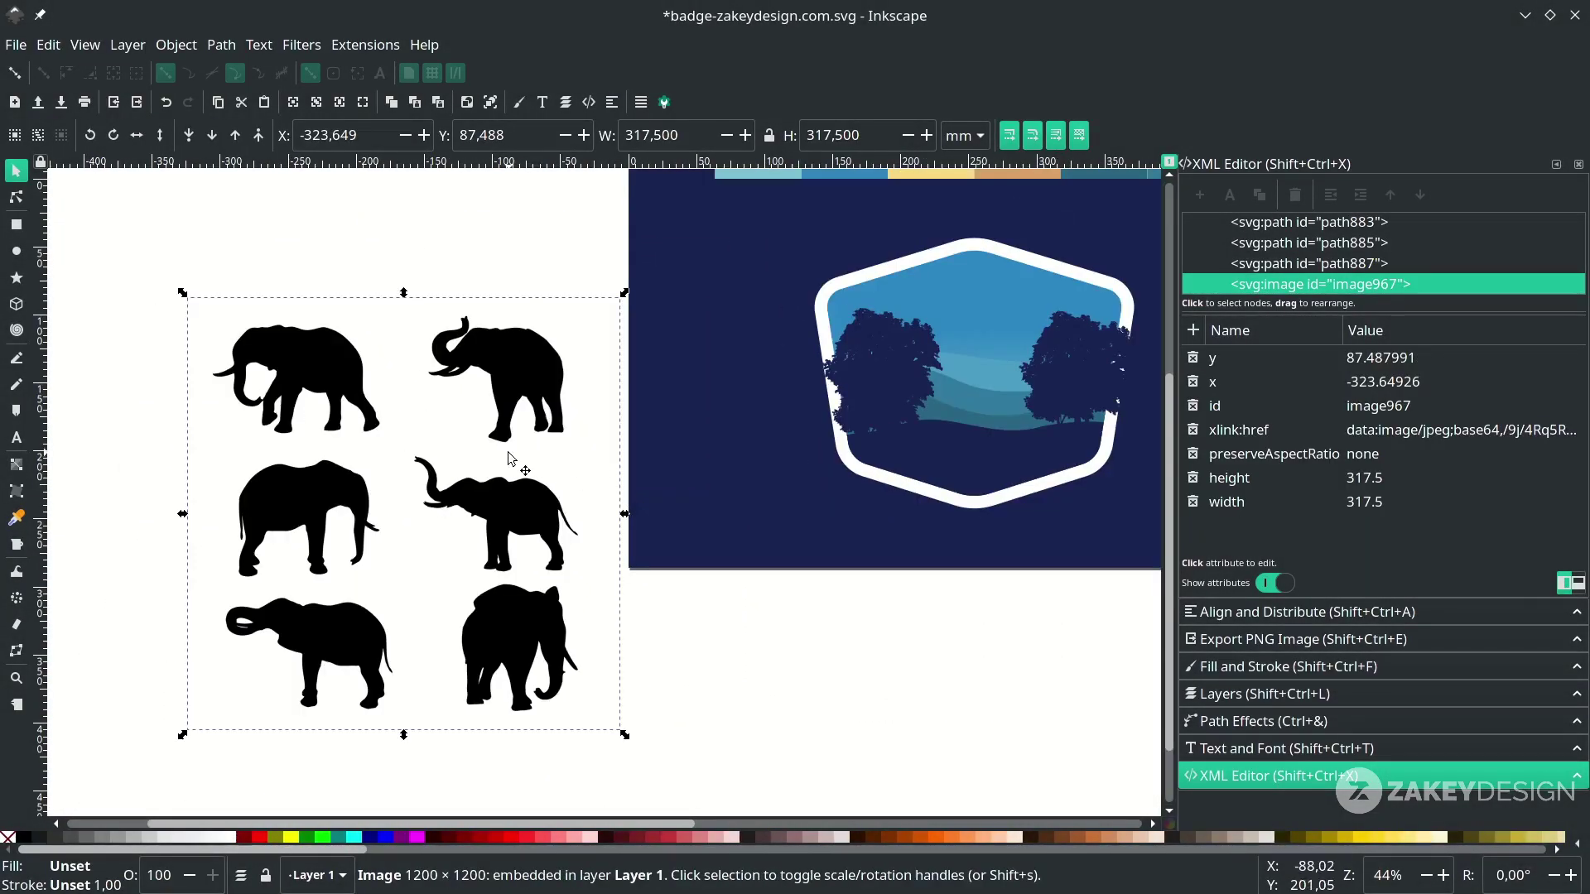
Trace the elephant image in a single scan using brightness cutoff with a threshold of 0.450
{"action": "left_click", "coordinate": [234, 48]}
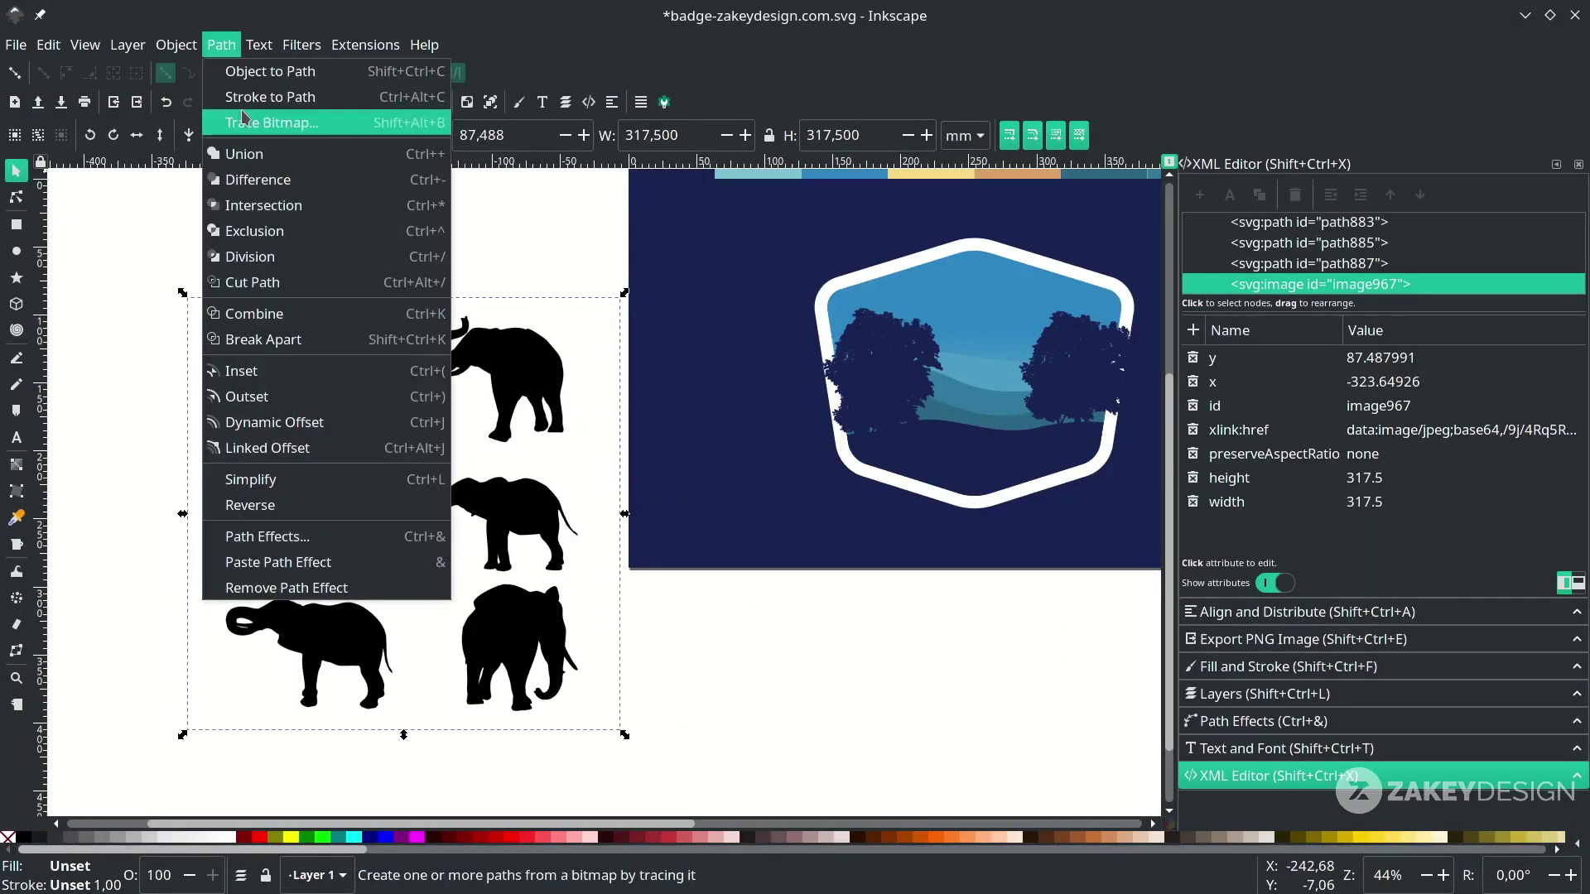
{"action": "left_click", "coordinate": [247, 125]}
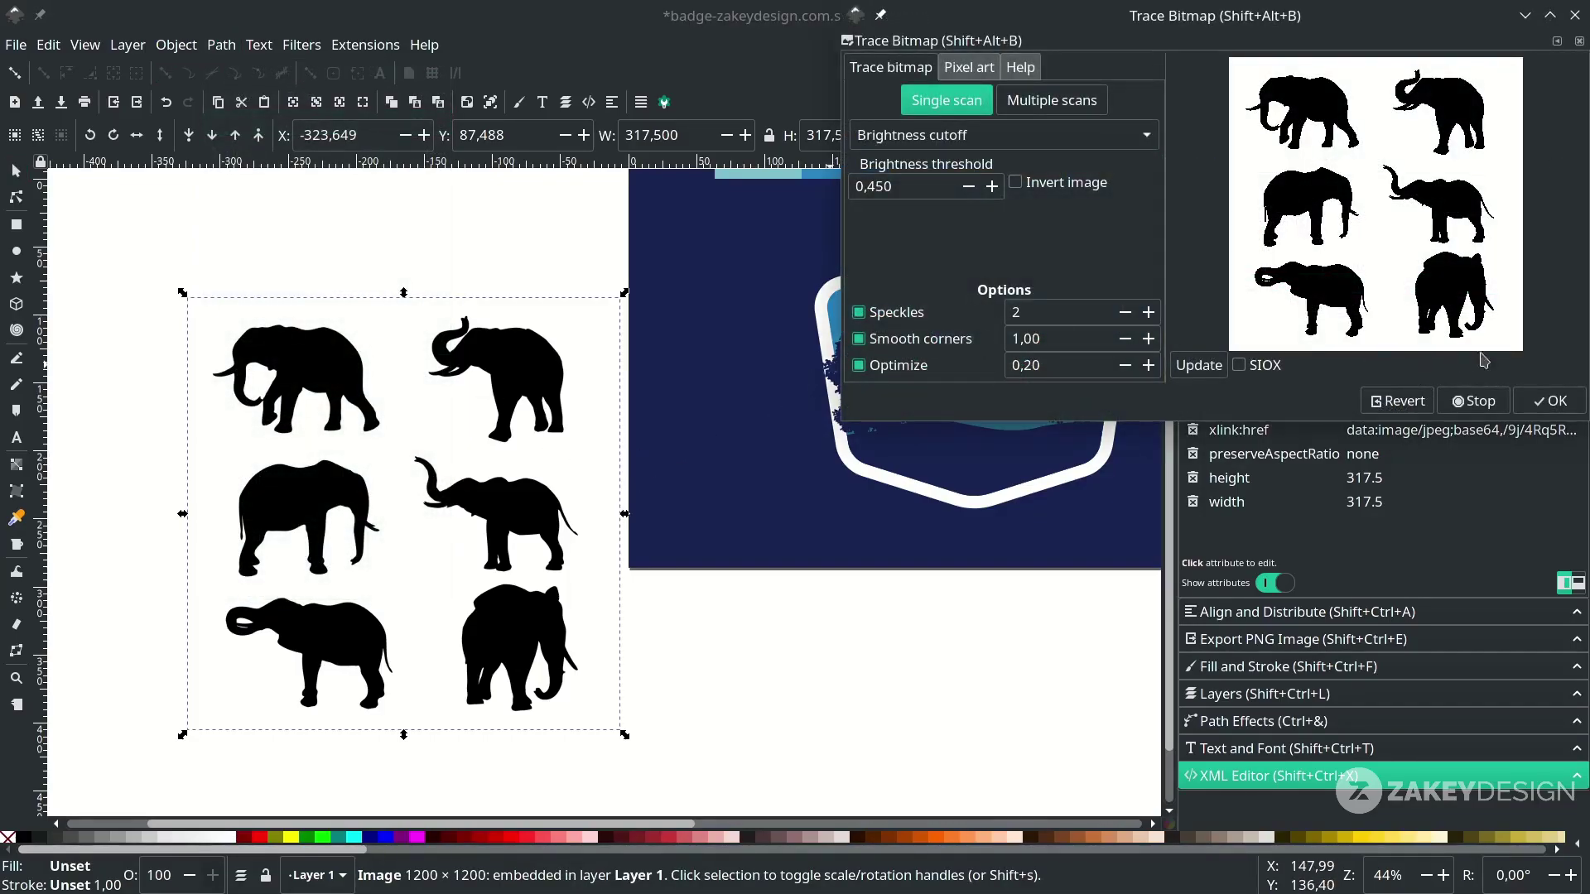
{"action": "left_click", "coordinate": [1557, 402]}
{"action": "left_click", "coordinate": [1575, 19]}
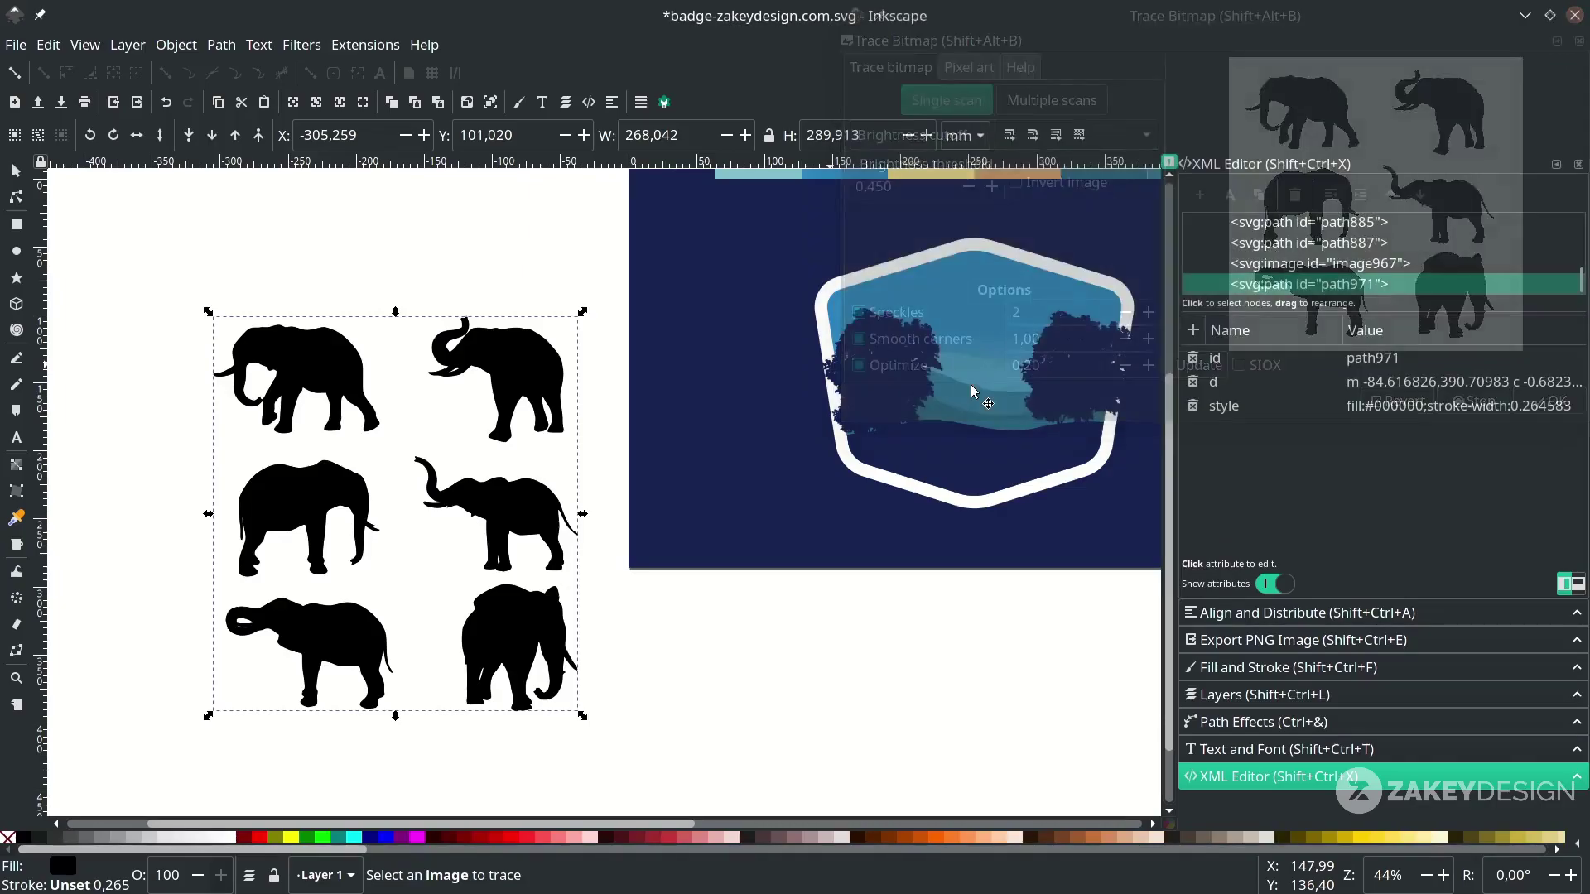
Move the traced elephants off the source image into the empty area below the page
{"action": "scroll", "coordinate": [544, 504], "scroll_direction": "down", "scroll_amount": 1}
{"action": "scroll", "coordinate": [538, 509], "scroll_direction": "down", "scroll_amount": 2}
{"action": "scroll", "coordinate": [532, 518], "scroll_direction": "left", "scroll_amount": 2}
{"action": "mouse_move", "coordinate": [596, 451]}
{"action": "left_mouse_down"}
{"action": "mouse_move", "coordinate": [813, 652]}
{"action": "mouse_move", "coordinate": [910, 670]}
{"action": "left_mouse_up"}
{"action": "scroll", "coordinate": [738, 631], "scroll_direction": "right", "scroll_amount": 2}
{"action": "scroll", "coordinate": [737, 632], "scroll_direction": "up", "scroll_amount": 1}
{"action": "scroll", "coordinate": [737, 631], "scroll_direction": "down", "scroll_amount": 4}
{"action": "scroll", "coordinate": [737, 631], "scroll_direction": "right", "scroll_amount": 2}
{"action": "scroll", "coordinate": [739, 636], "scroll_direction": "up", "scroll_amount": 2}
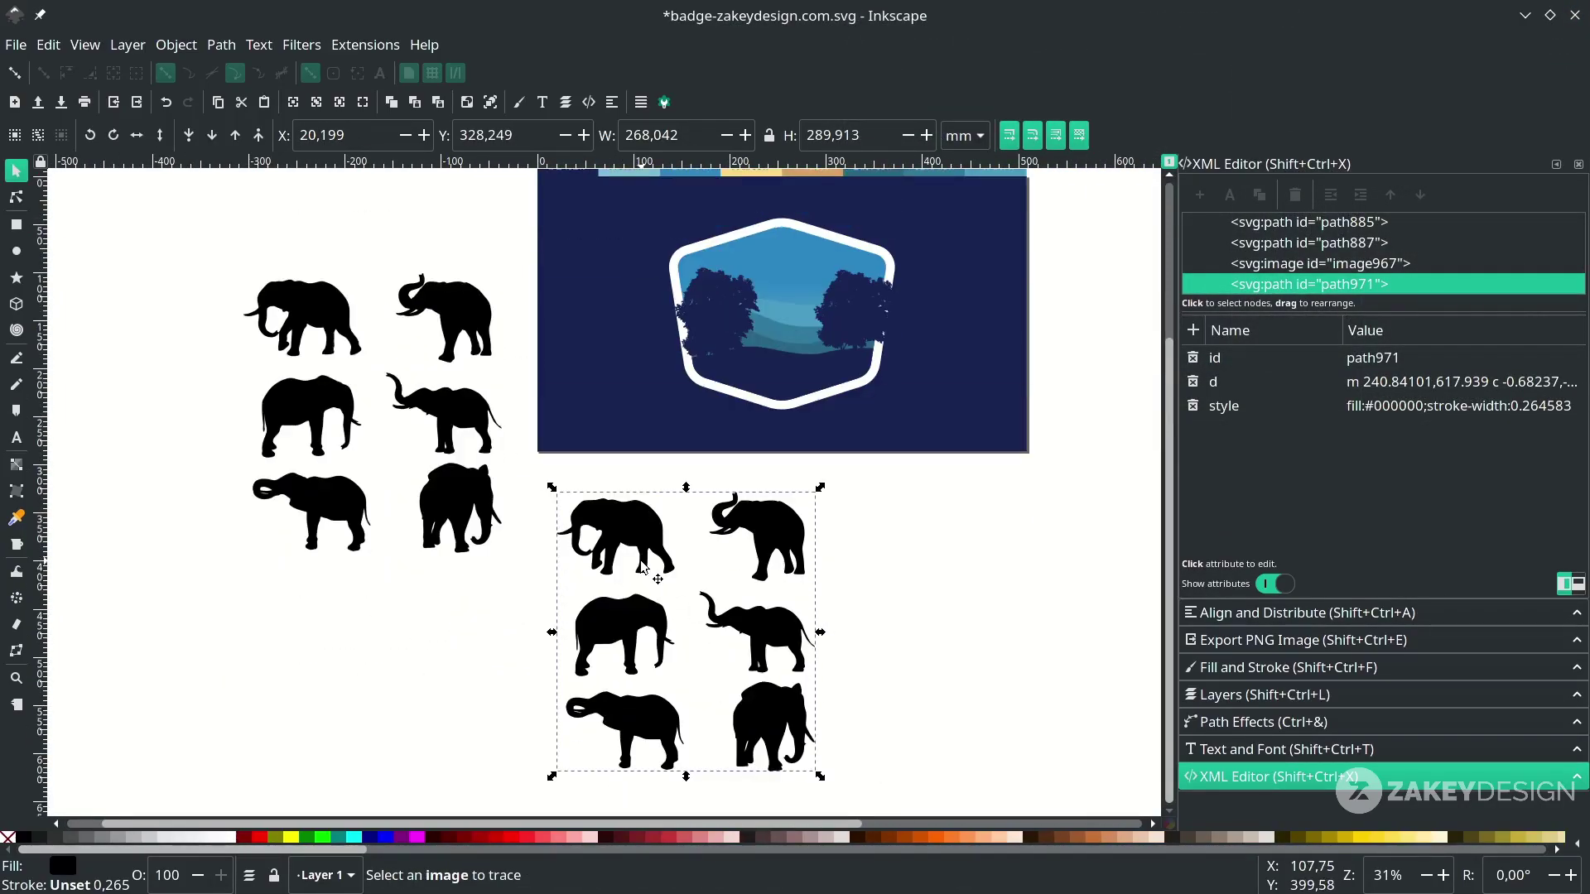
Check which elephant set is the editable trace and delete the original bitmap image
{"action": "key", "text": "n"}
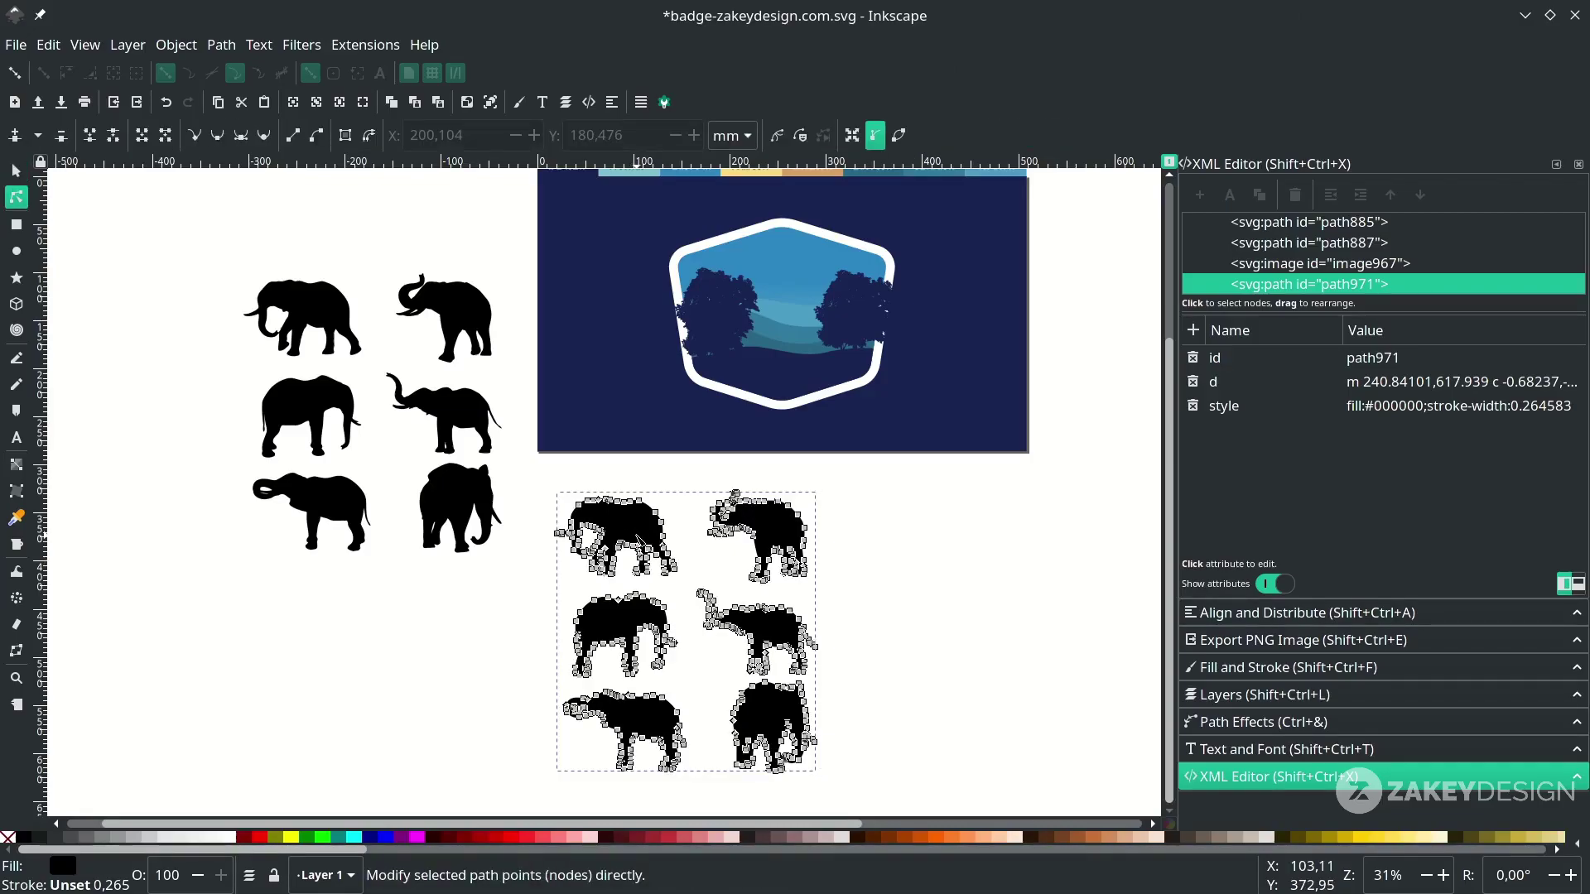
{"action": "left_click", "coordinate": [417, 350]}
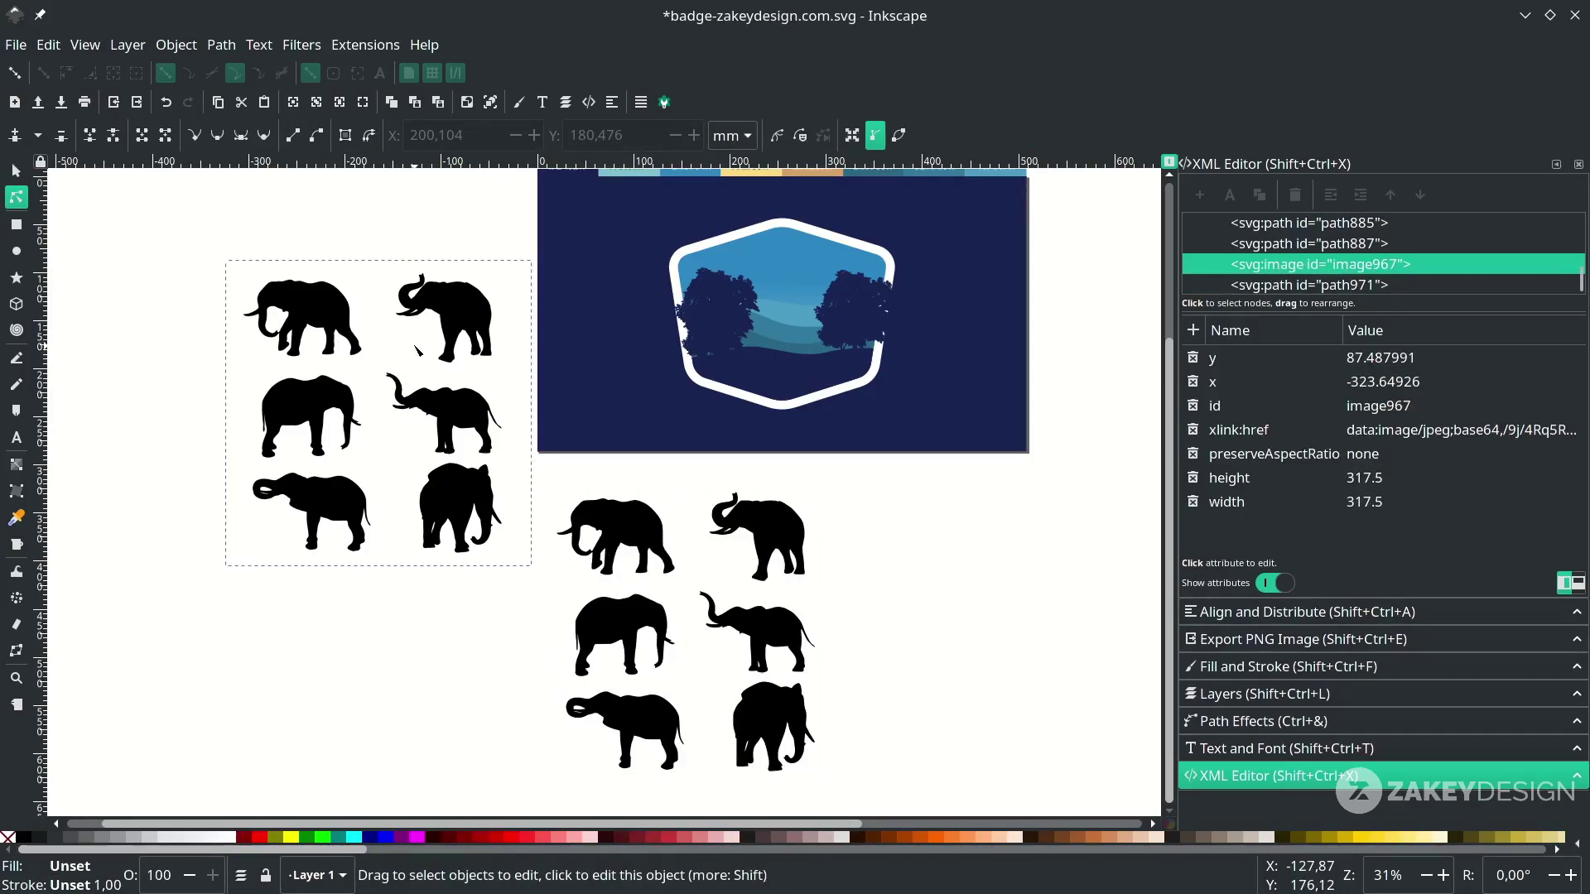
{"action": "key", "text": "s"}
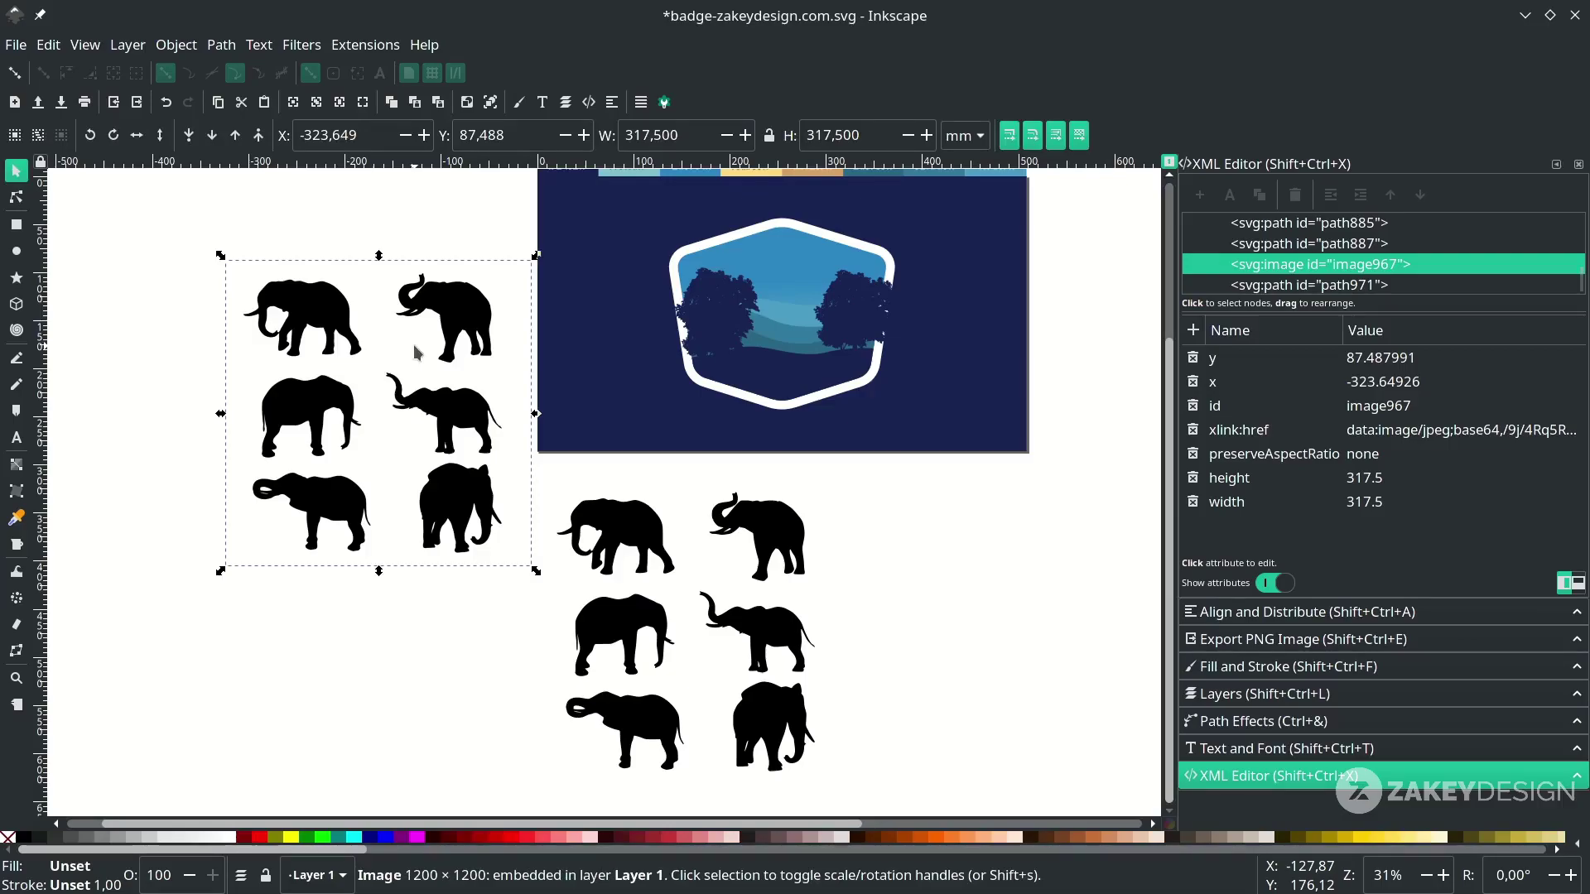
{"action": "key", "text": "Delete"}
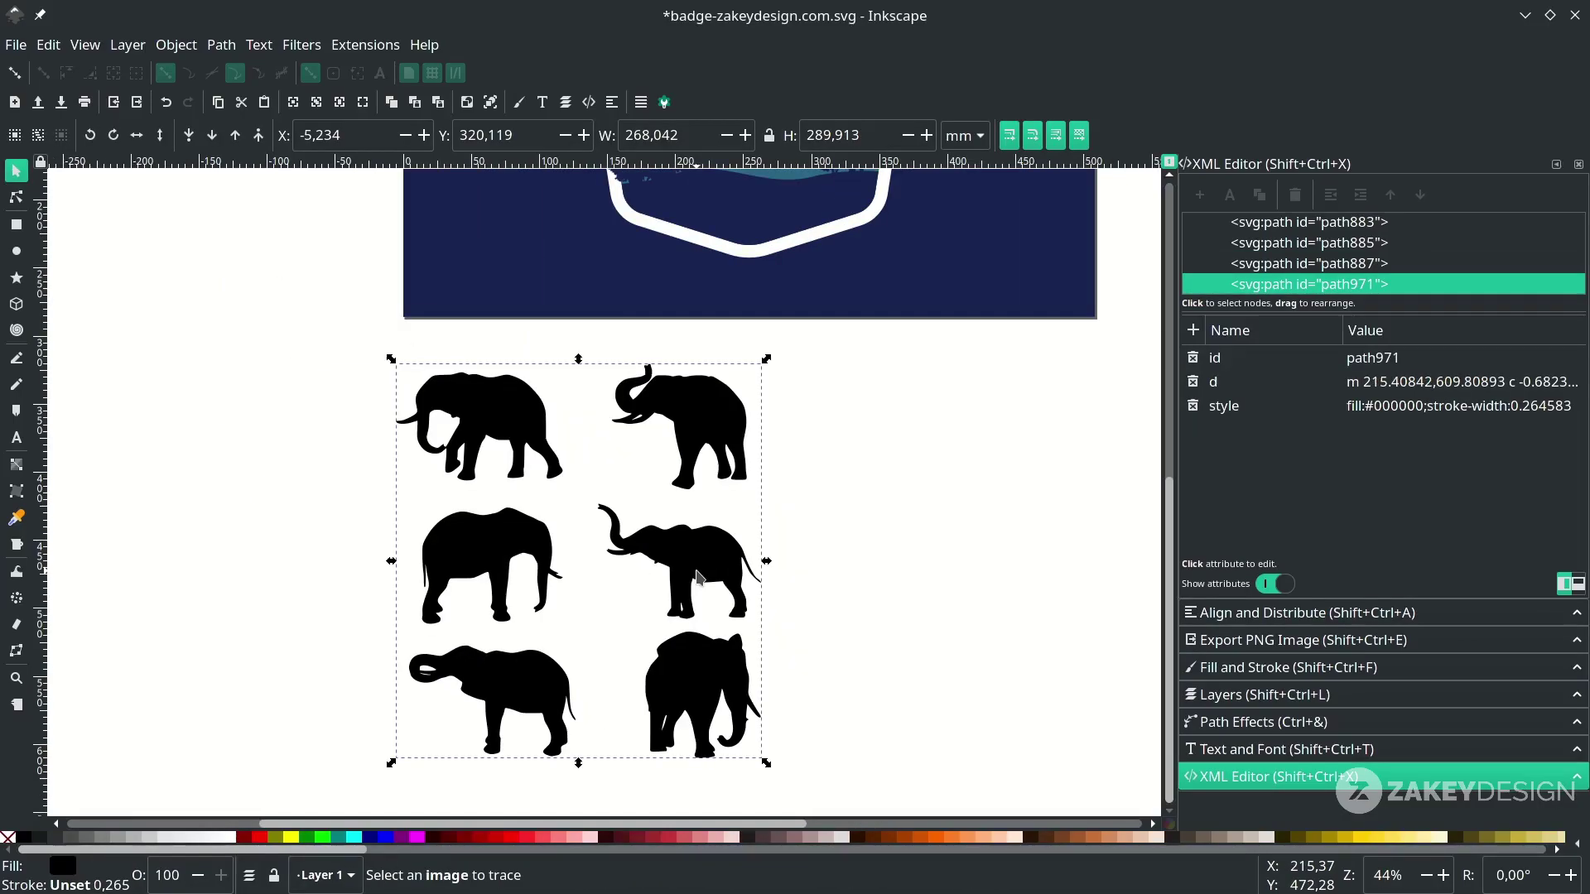
Break the traced elephant path apart into separate shapes
{"action": "left_click_drag", "start_coordinate": [695, 579], "coordinate": [693, 582]}
{"action": "key", "text": "n"}
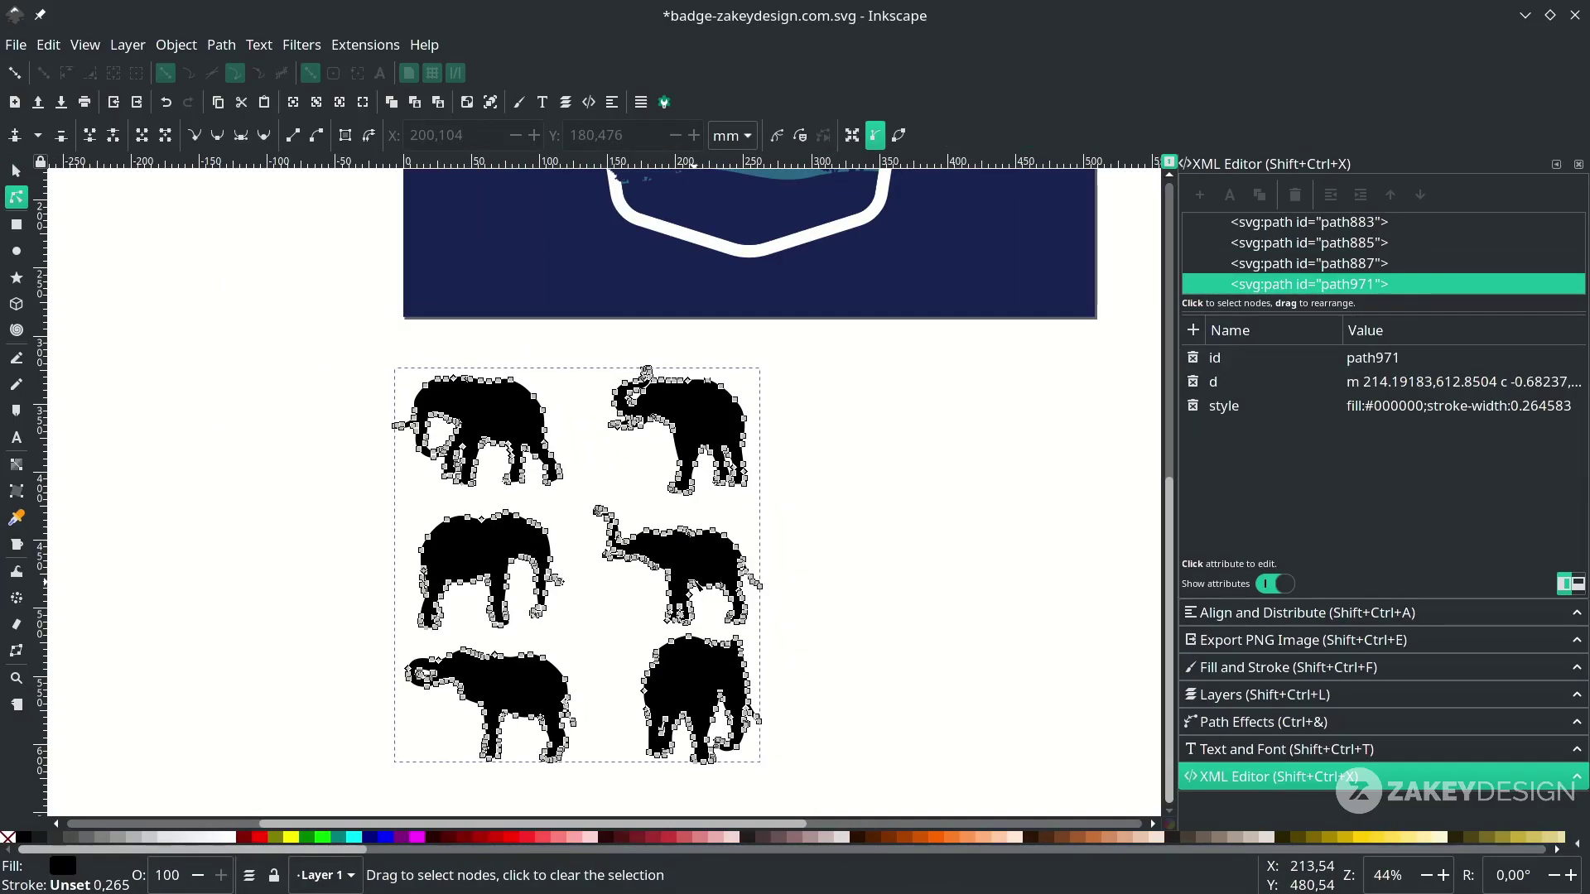
{"action": "key", "text": "s"}
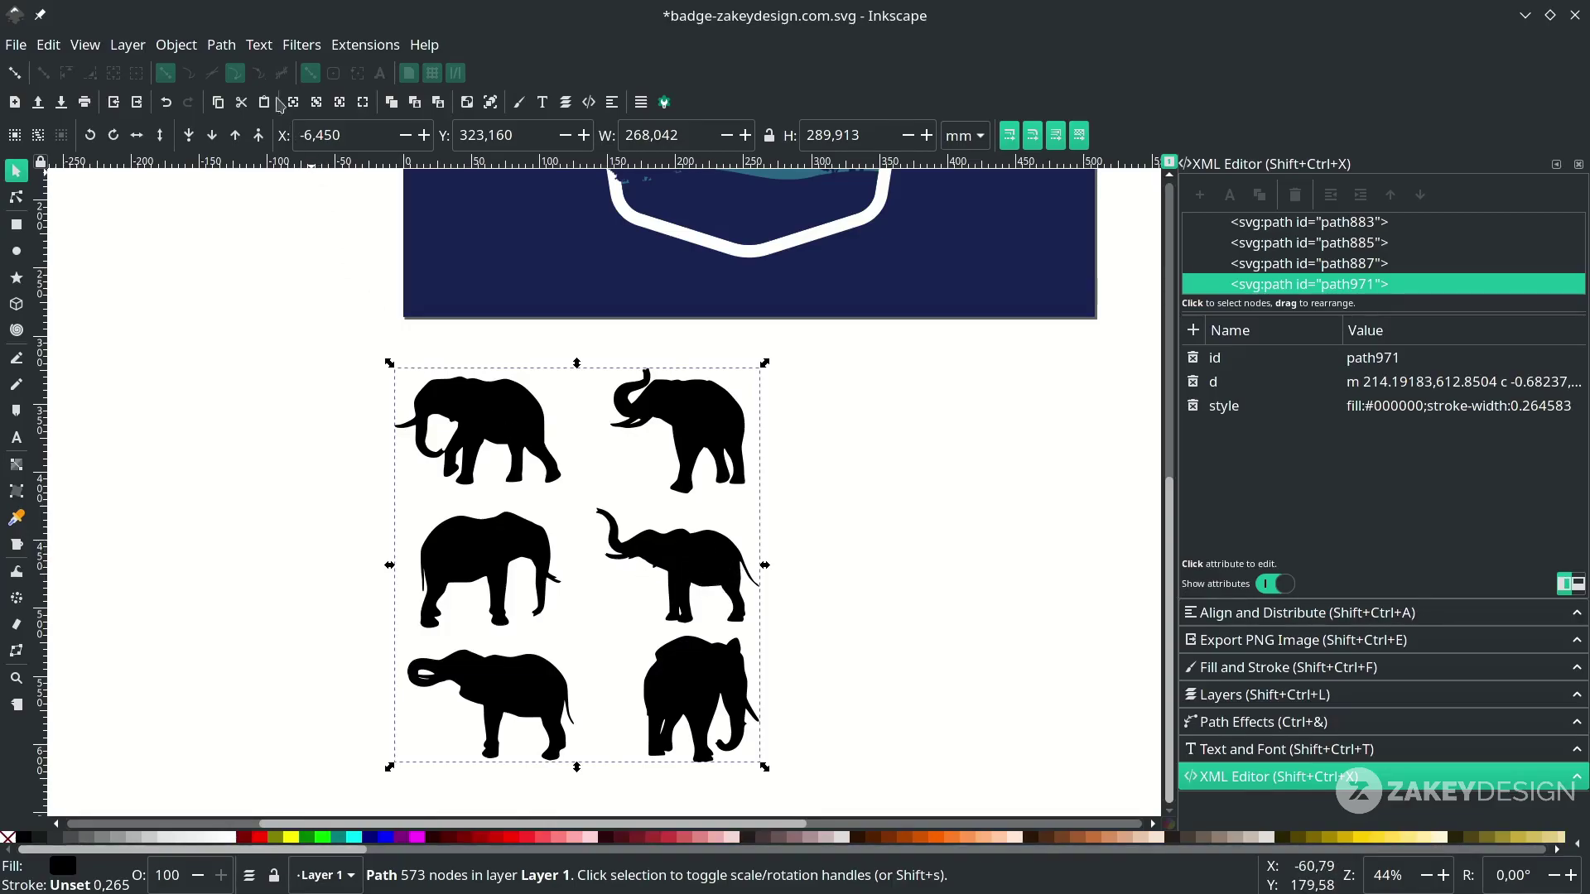
{"action": "left_click", "coordinate": [221, 45]}
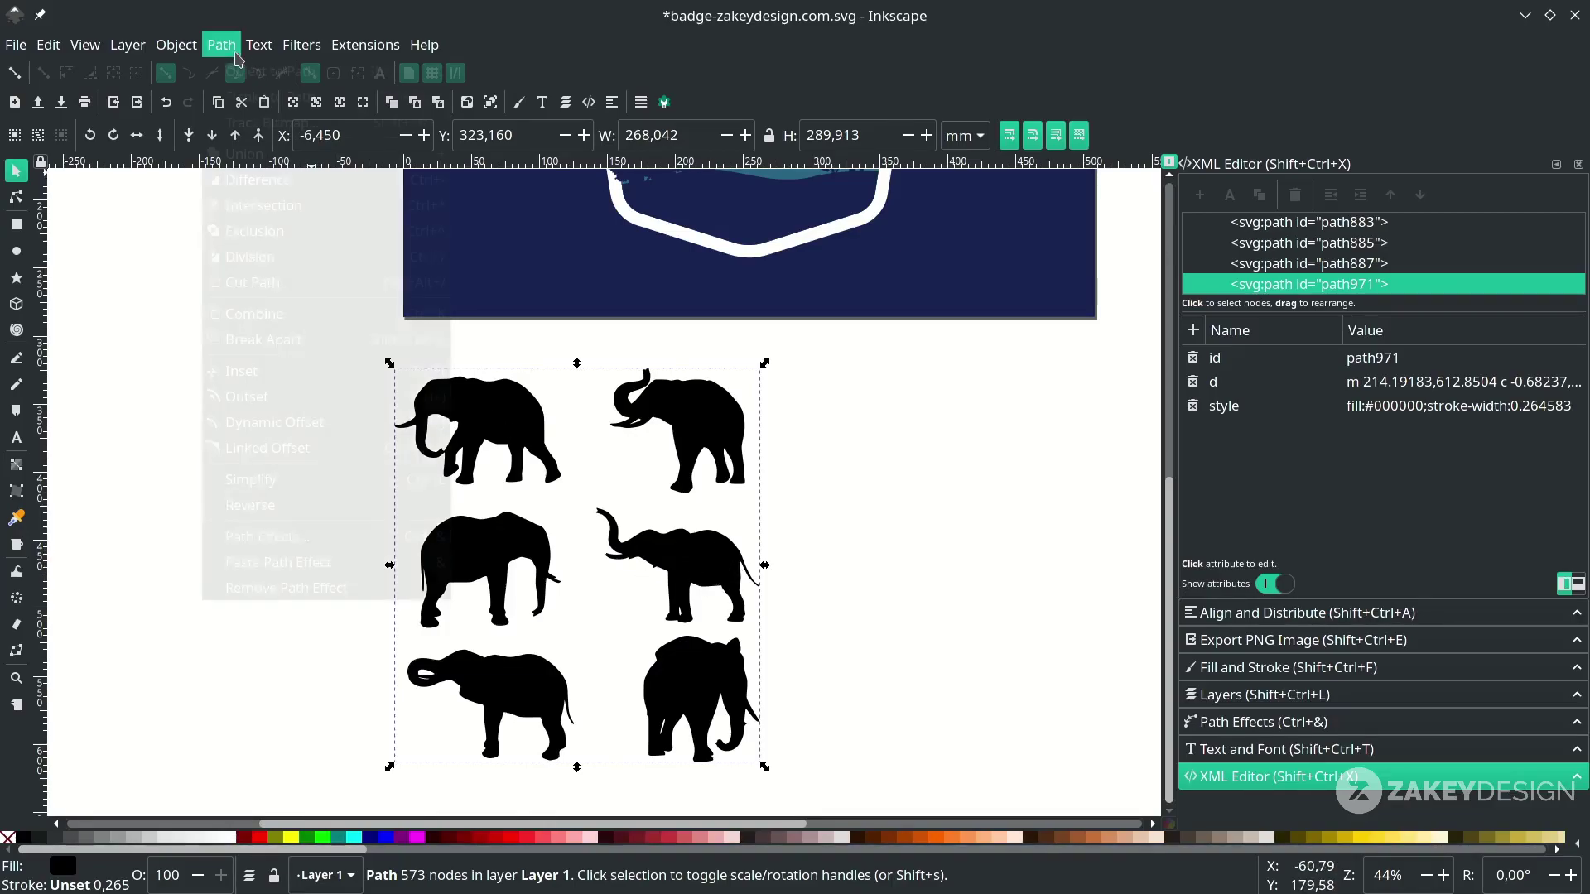
{"action": "left_click", "coordinate": [309, 348]}
{"action": "scroll", "coordinate": [635, 675], "scroll_direction": "up", "scroll_amount": 2}
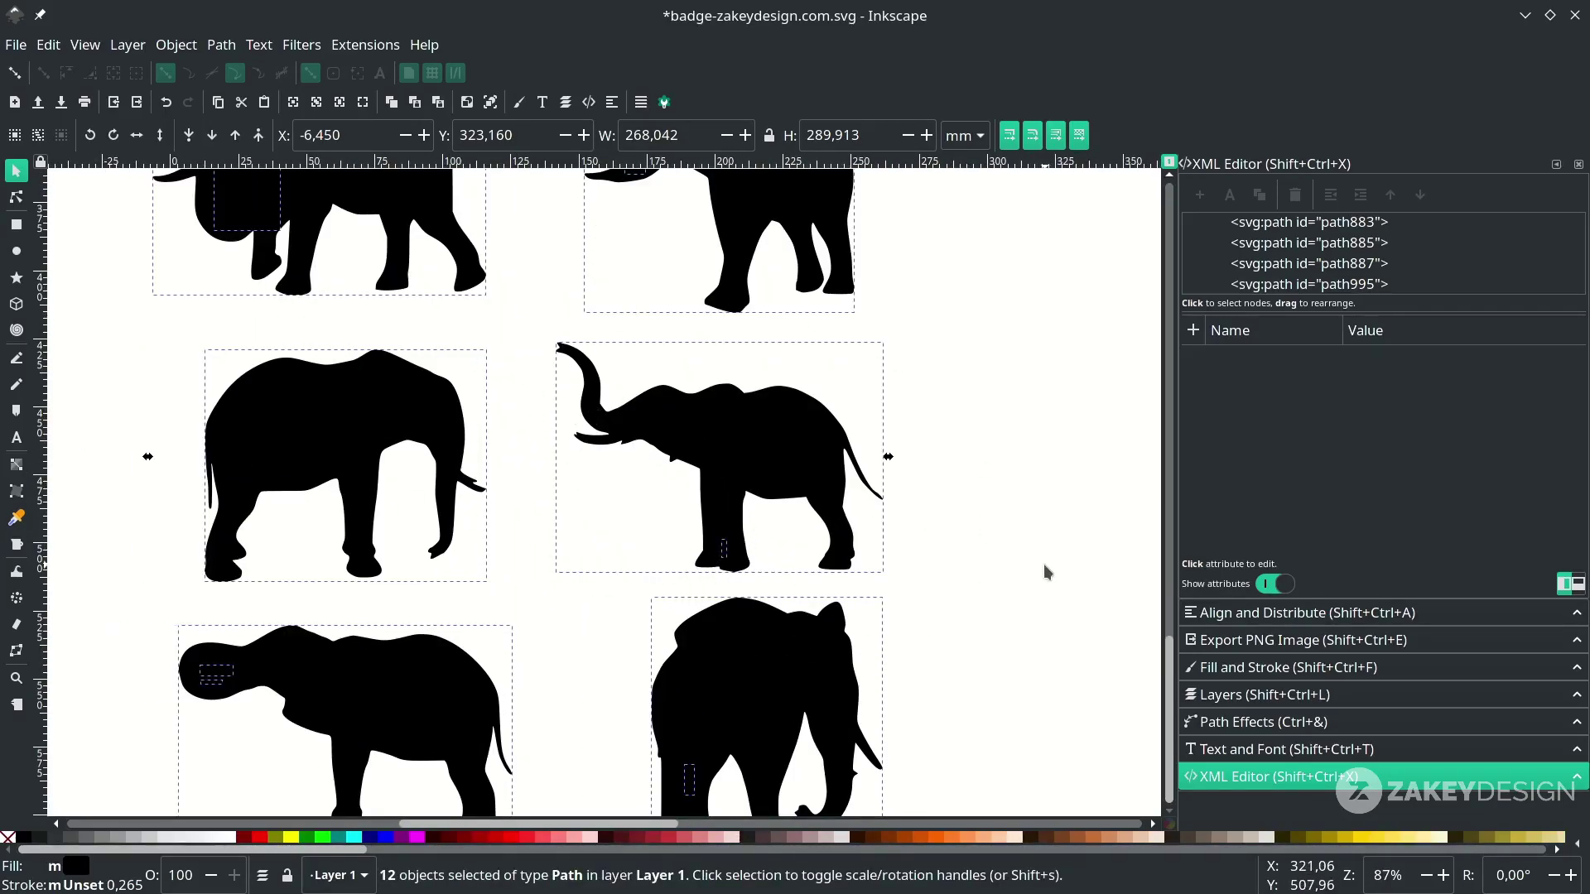
Combine the pieces of the raised-trunk elephant in the middle row into one path
{"action": "left_click", "coordinate": [990, 590]}
{"action": "left_click_drag", "start_coordinate": [989, 598], "coordinate": [507, 324]}
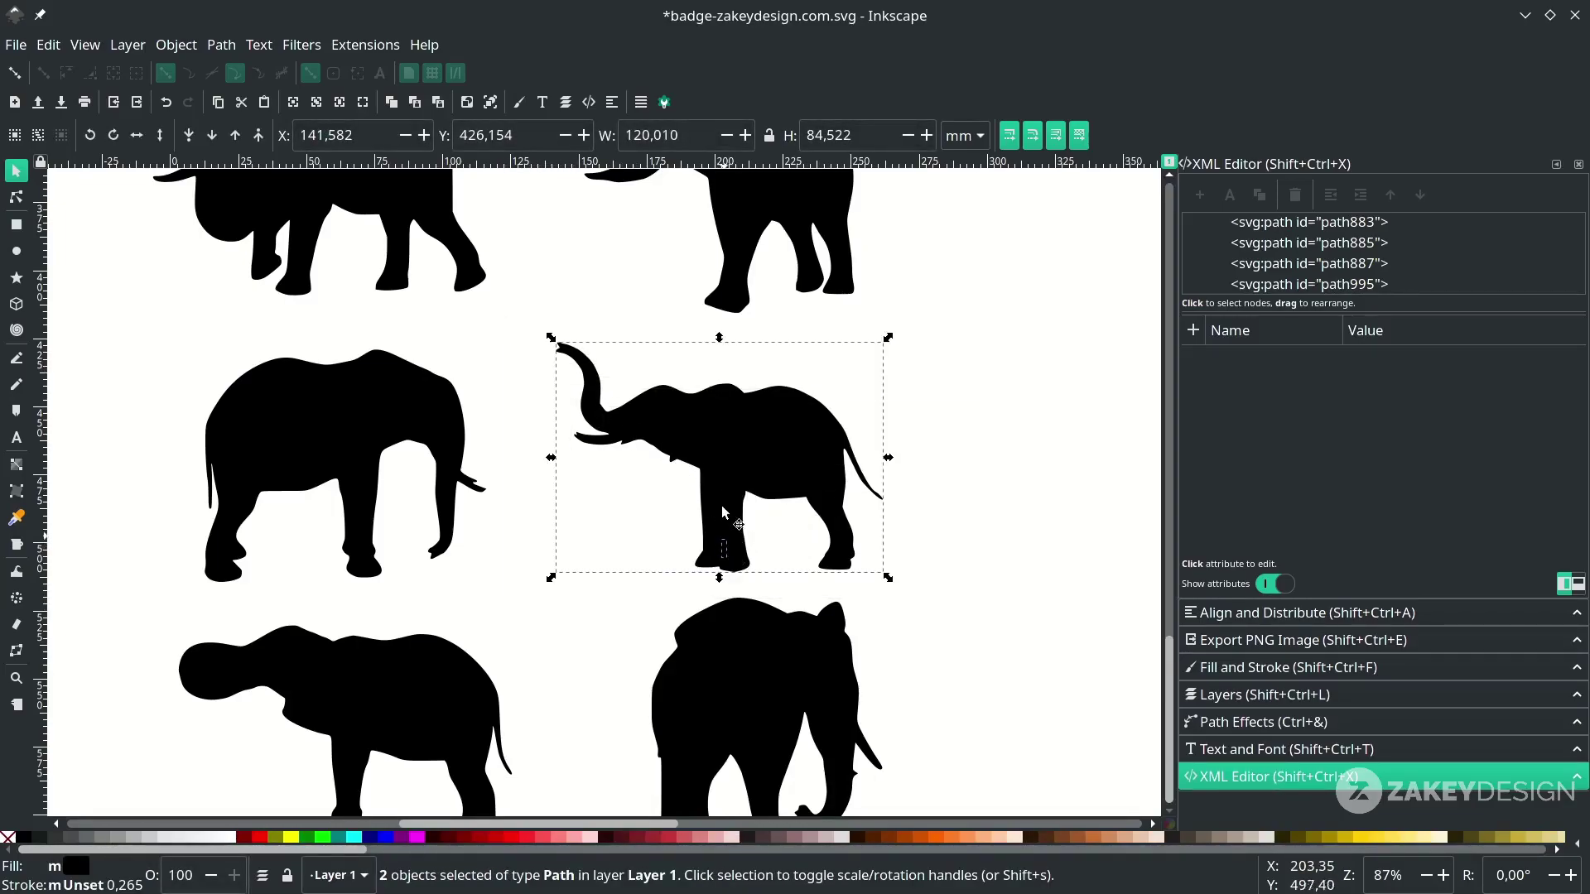
{"action": "left_click", "coordinate": [222, 46]}
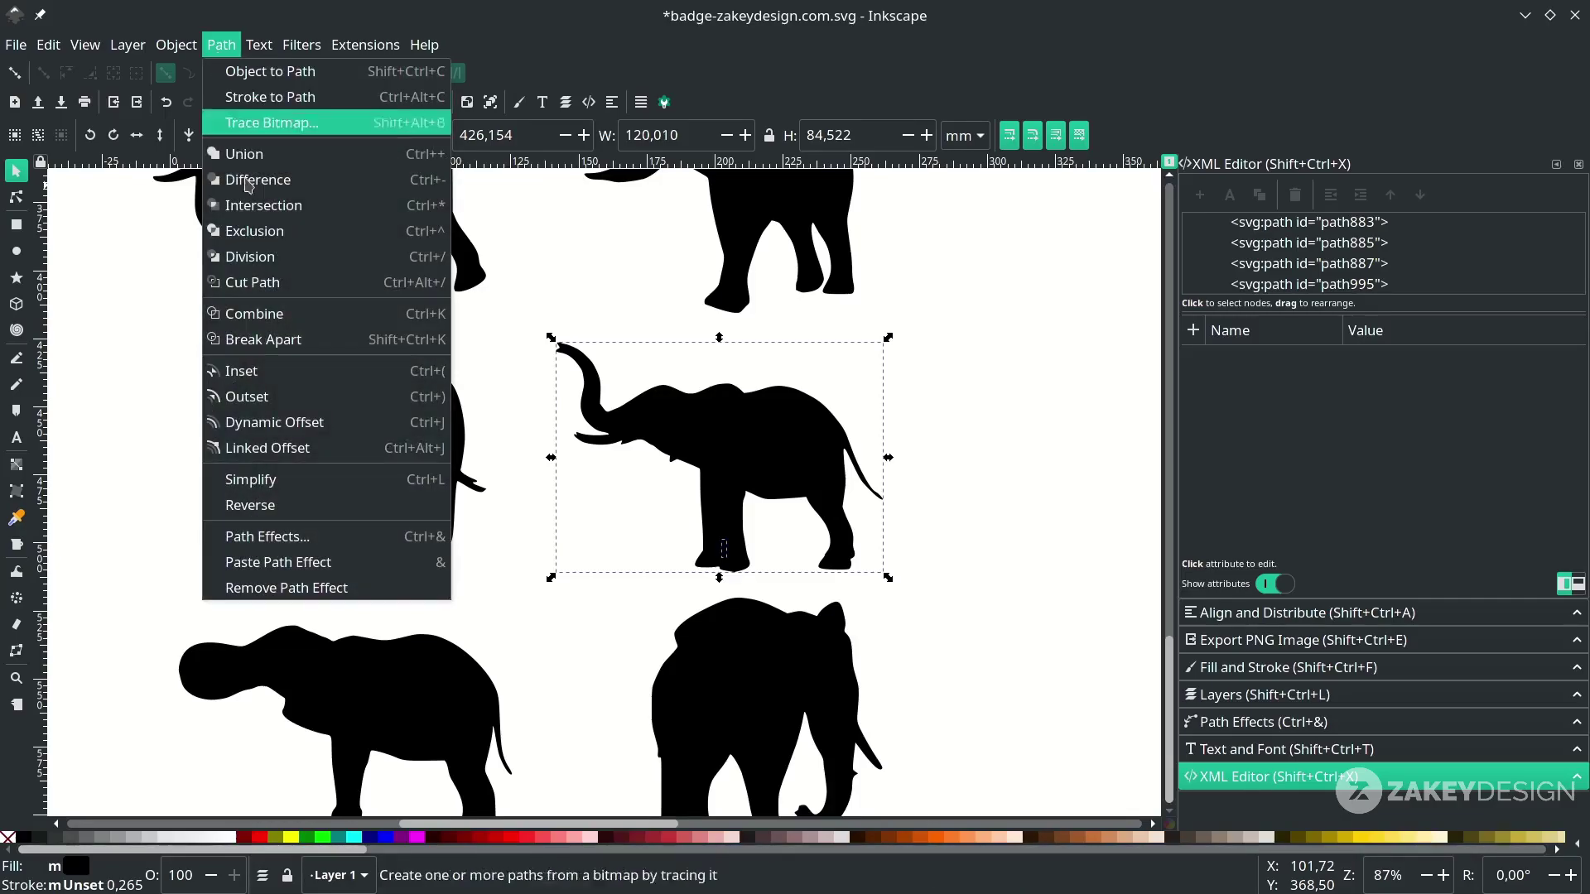
{"action": "left_click", "coordinate": [337, 318]}
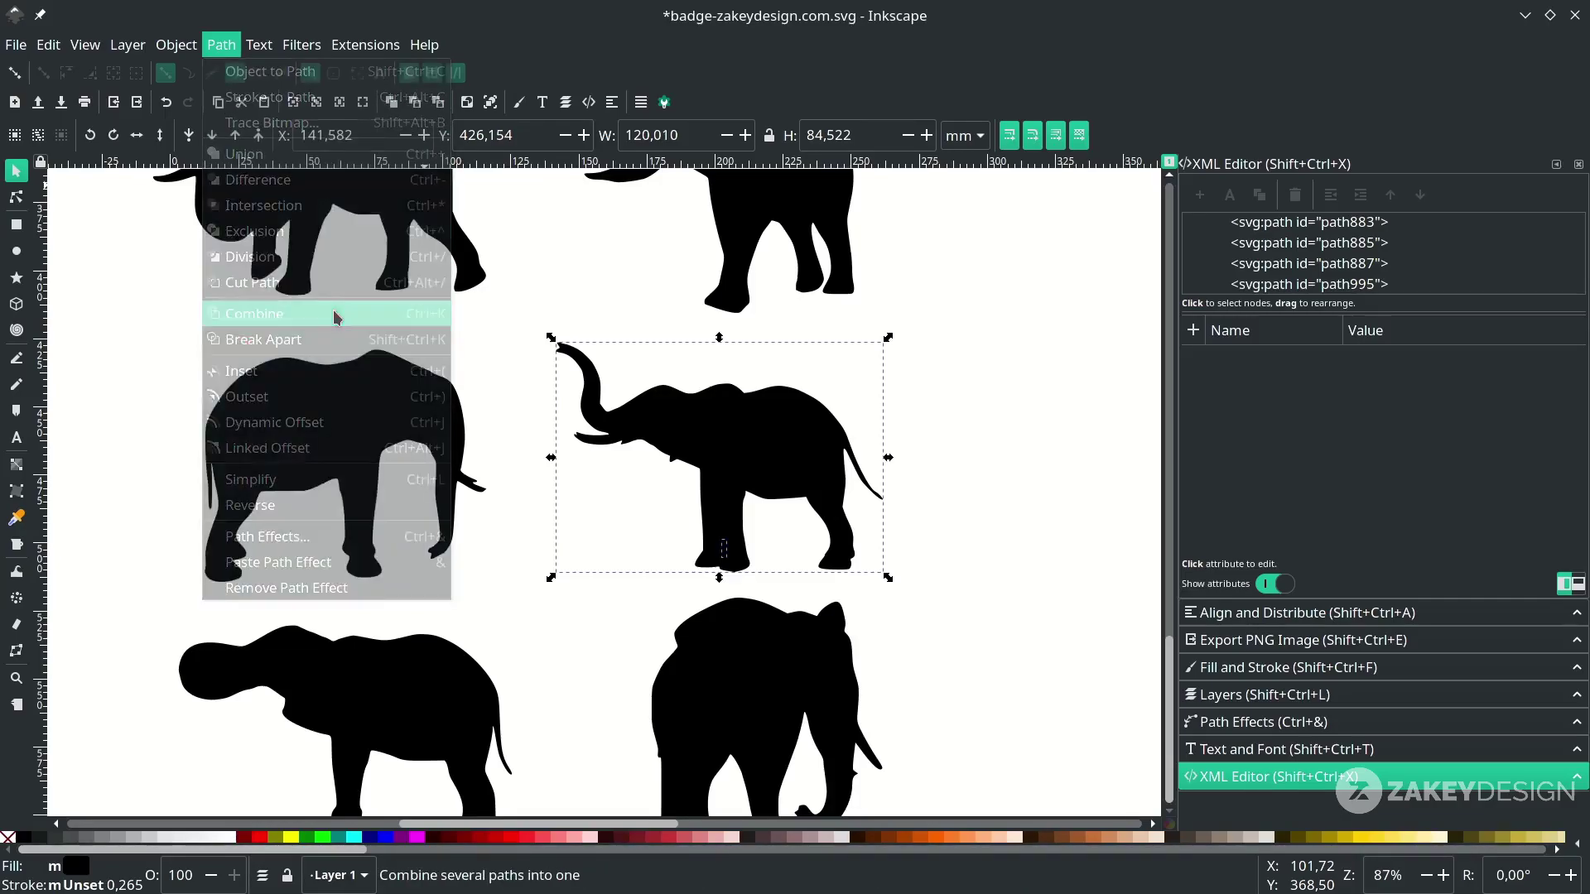
{"action": "scroll", "coordinate": [479, 394], "scroll_direction": "left", "scroll_amount": 2}
{"action": "scroll", "coordinate": [477, 386], "scroll_direction": "up", "scroll_amount": 2}
{"action": "scroll", "coordinate": [525, 414], "scroll_direction": "down", "scroll_amount": 1}
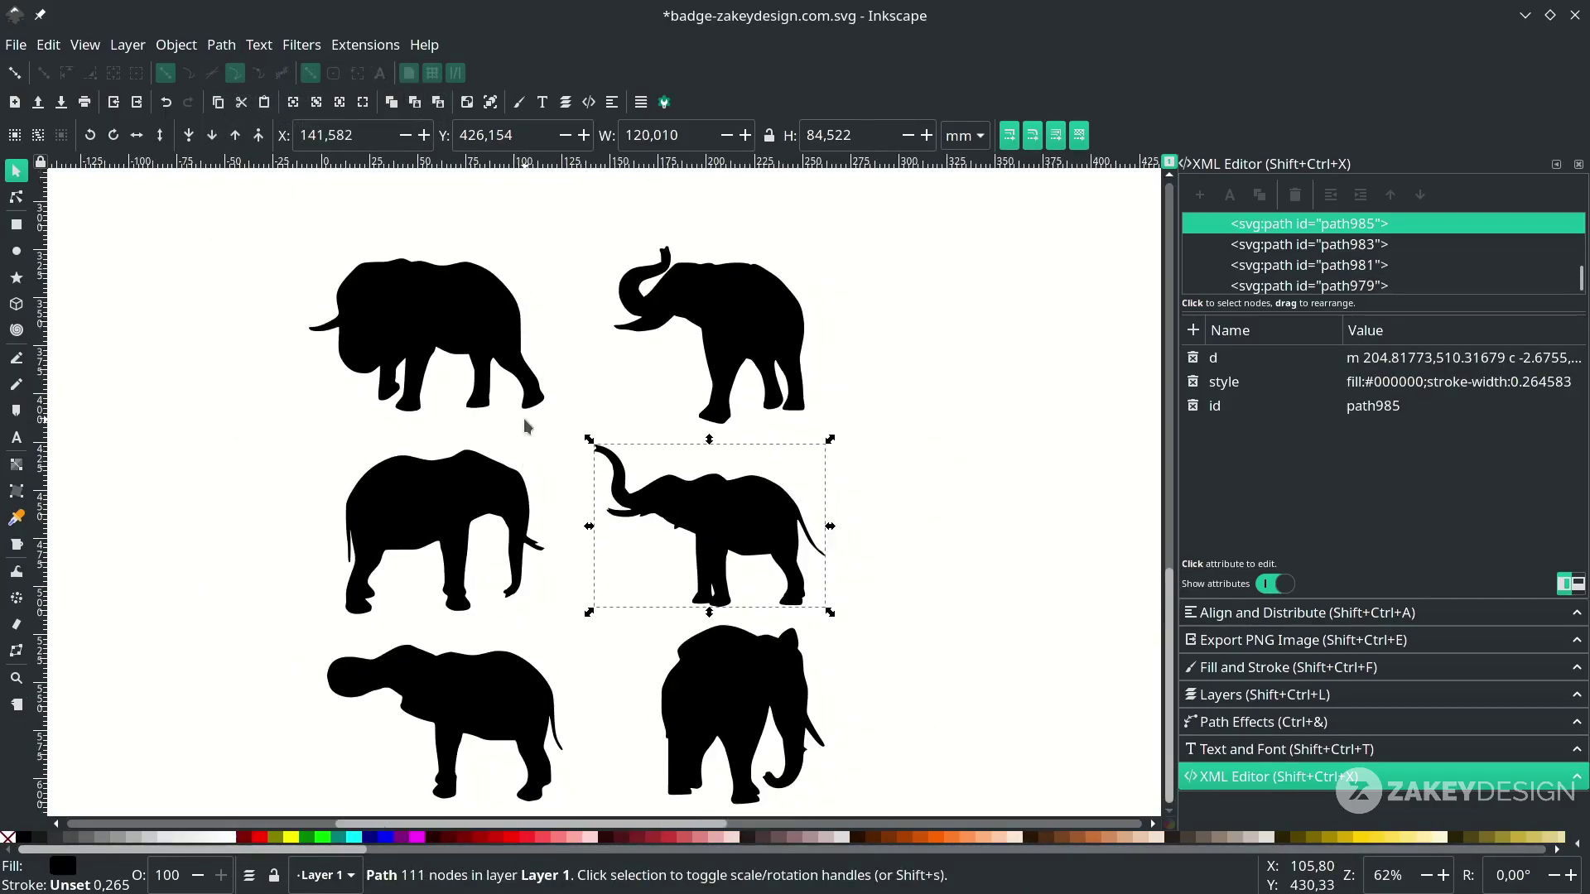
Combine the pieces of the top-left elephant into one path and check the top-right elephant
{"action": "left_click_drag", "start_coordinate": [240, 267], "coordinate": [587, 474]}
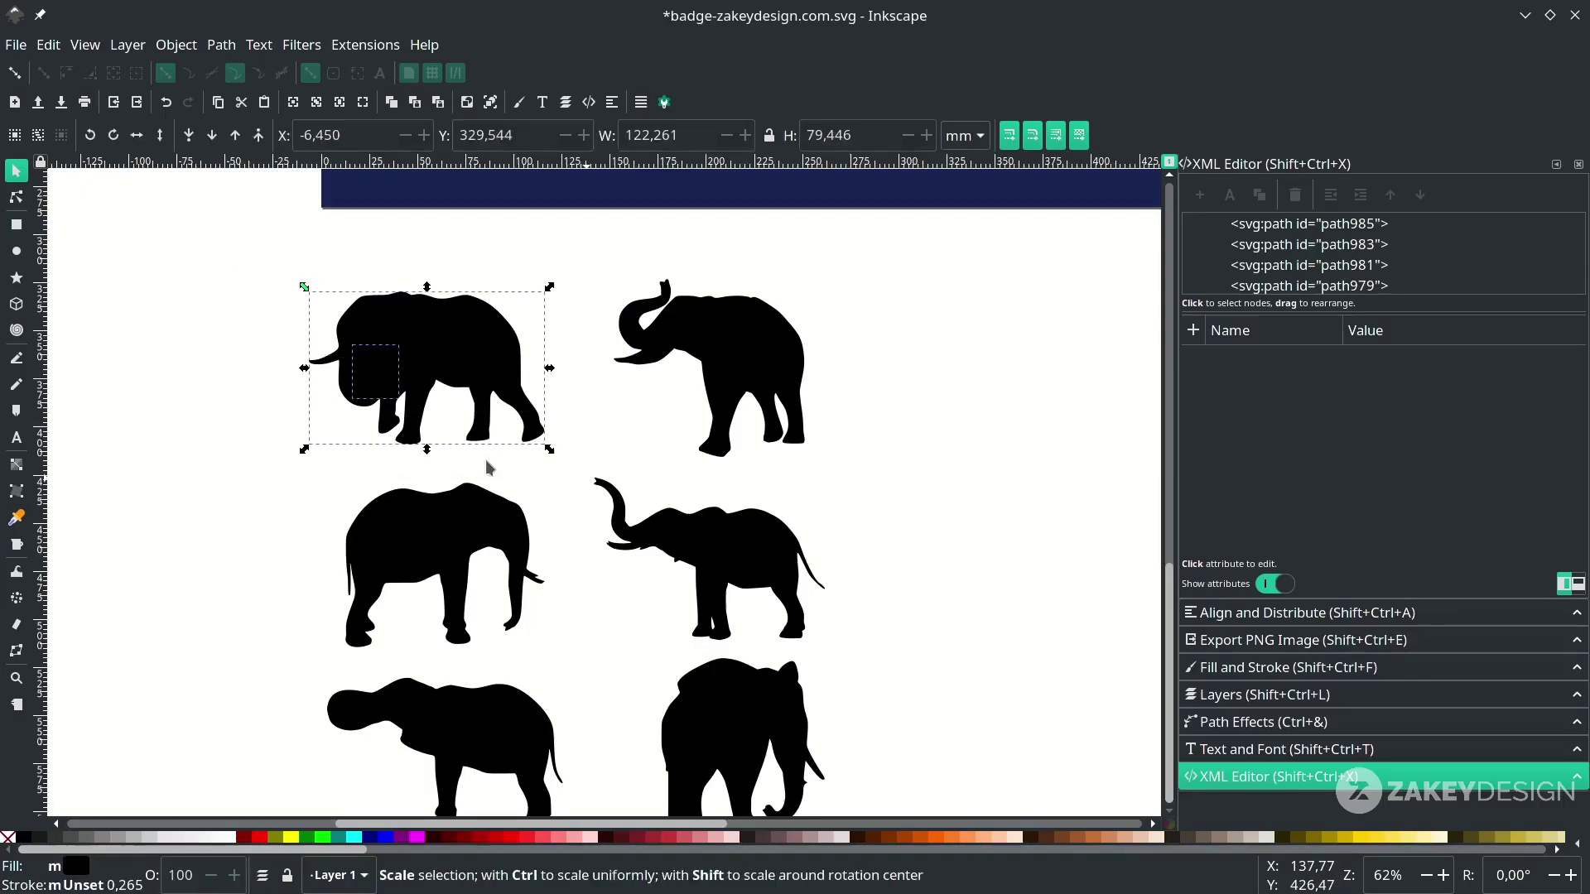
{"action": "left_click", "coordinate": [221, 44]}
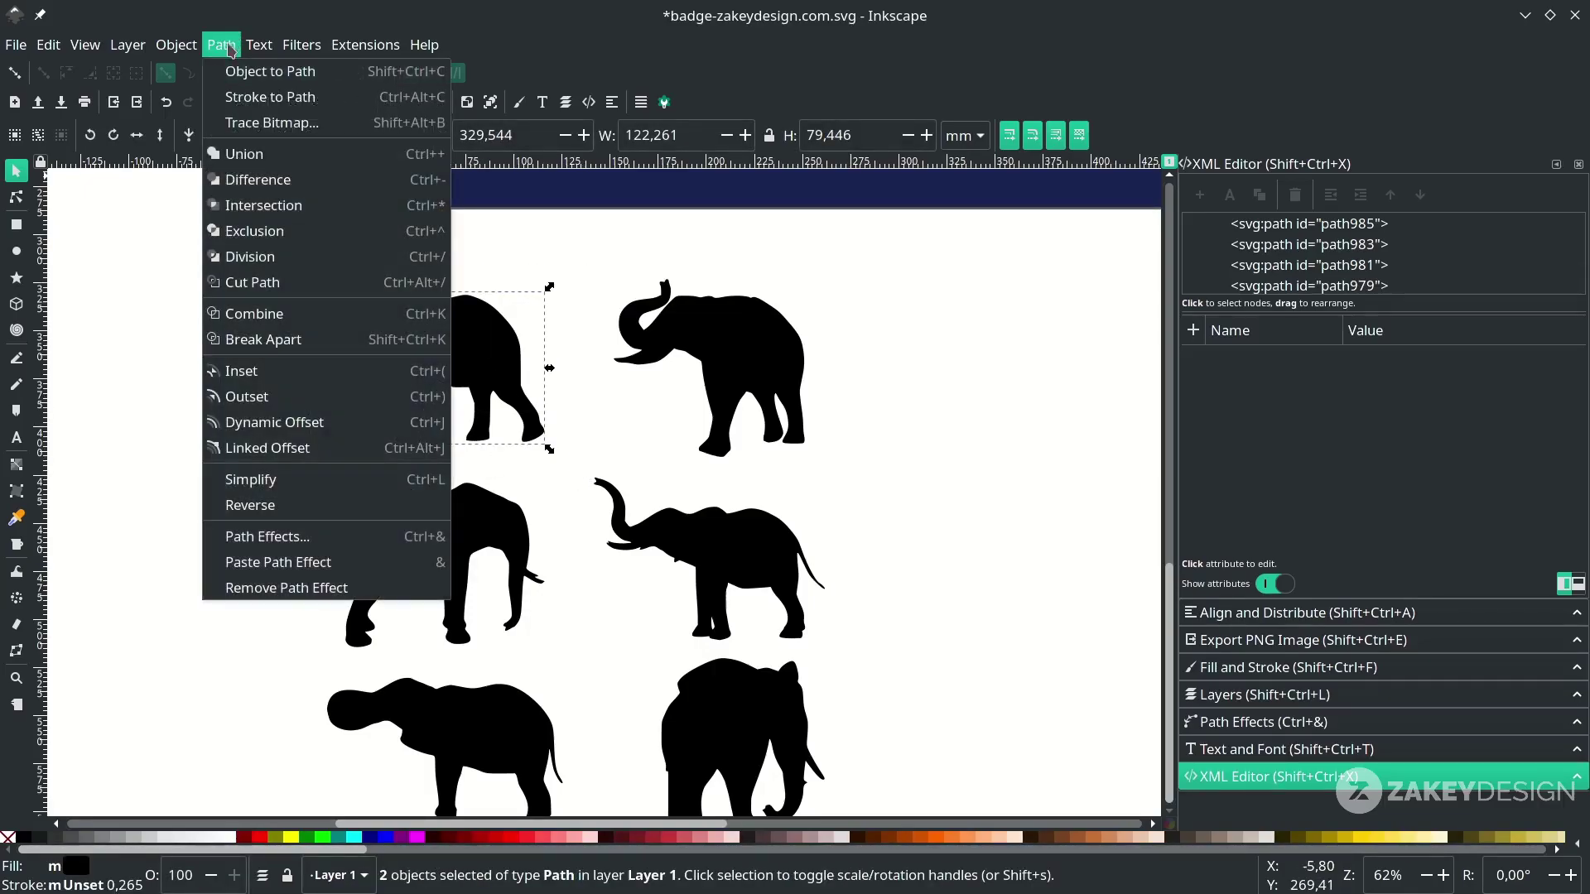
{"action": "left_click", "coordinate": [306, 323]}
{"action": "left_click_drag", "start_coordinate": [557, 245], "coordinate": [890, 484]}
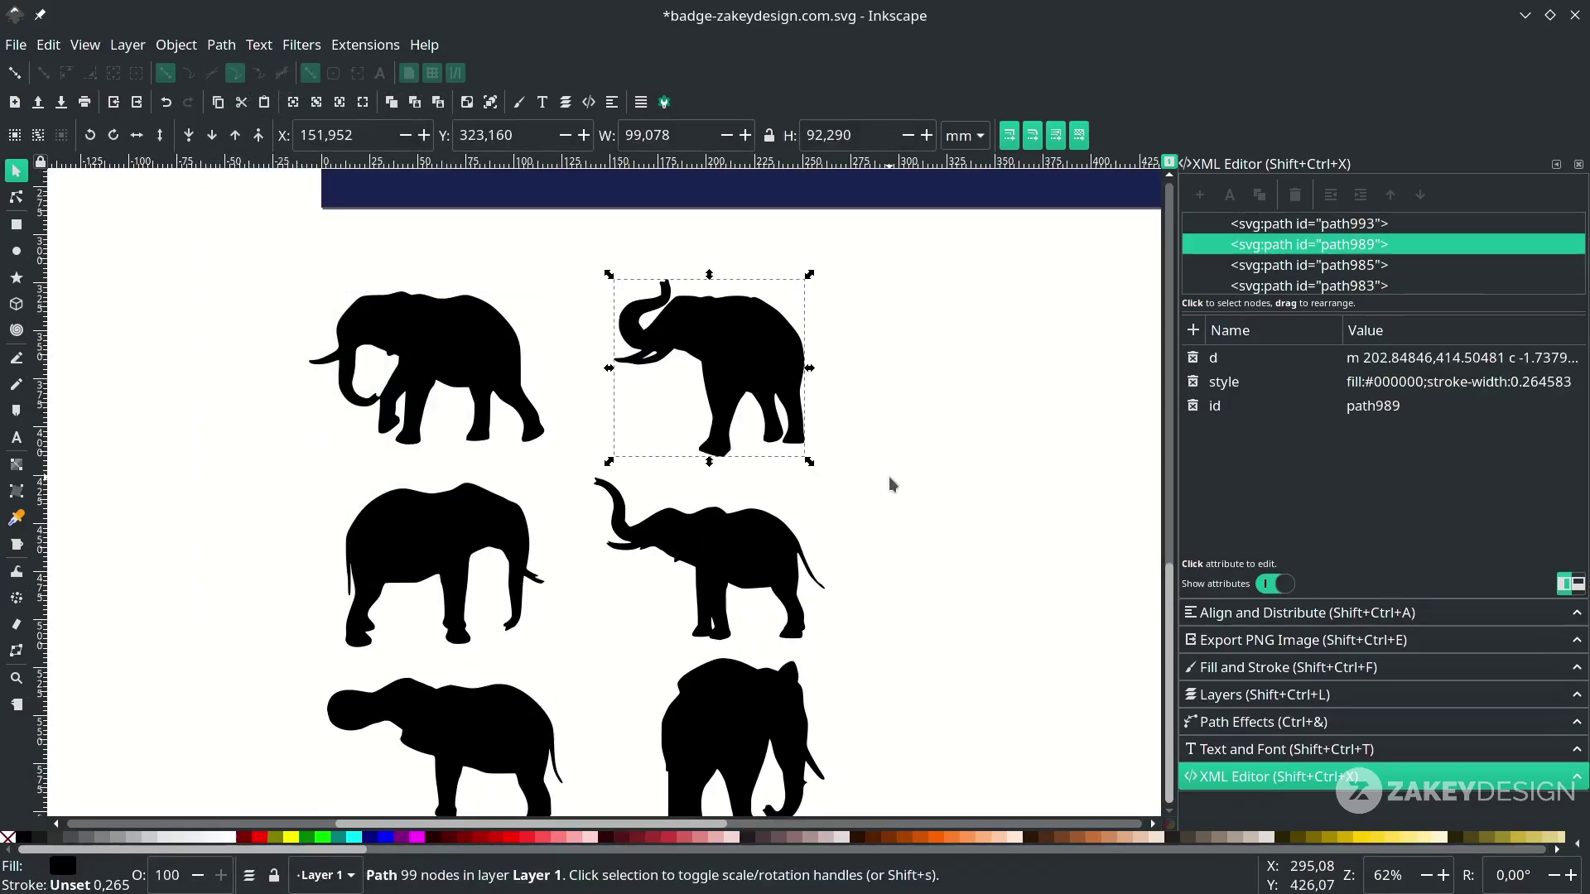
Combine the pieces of each of the two bottom-row elephants into a single path
{"action": "scroll", "coordinate": [890, 485], "scroll_direction": "down", "scroll_amount": 2}
{"action": "left_click_drag", "start_coordinate": [290, 398], "coordinate": [585, 595]}
{"action": "scroll", "coordinate": [586, 594], "scroll_direction": "down", "scroll_amount": 2}
{"action": "left_click_drag", "start_coordinate": [586, 729], "coordinate": [258, 534]}
{"action": "key", "text": "ctrl+k"}
{"action": "left_click_drag", "start_coordinate": [898, 750], "coordinate": [626, 515]}
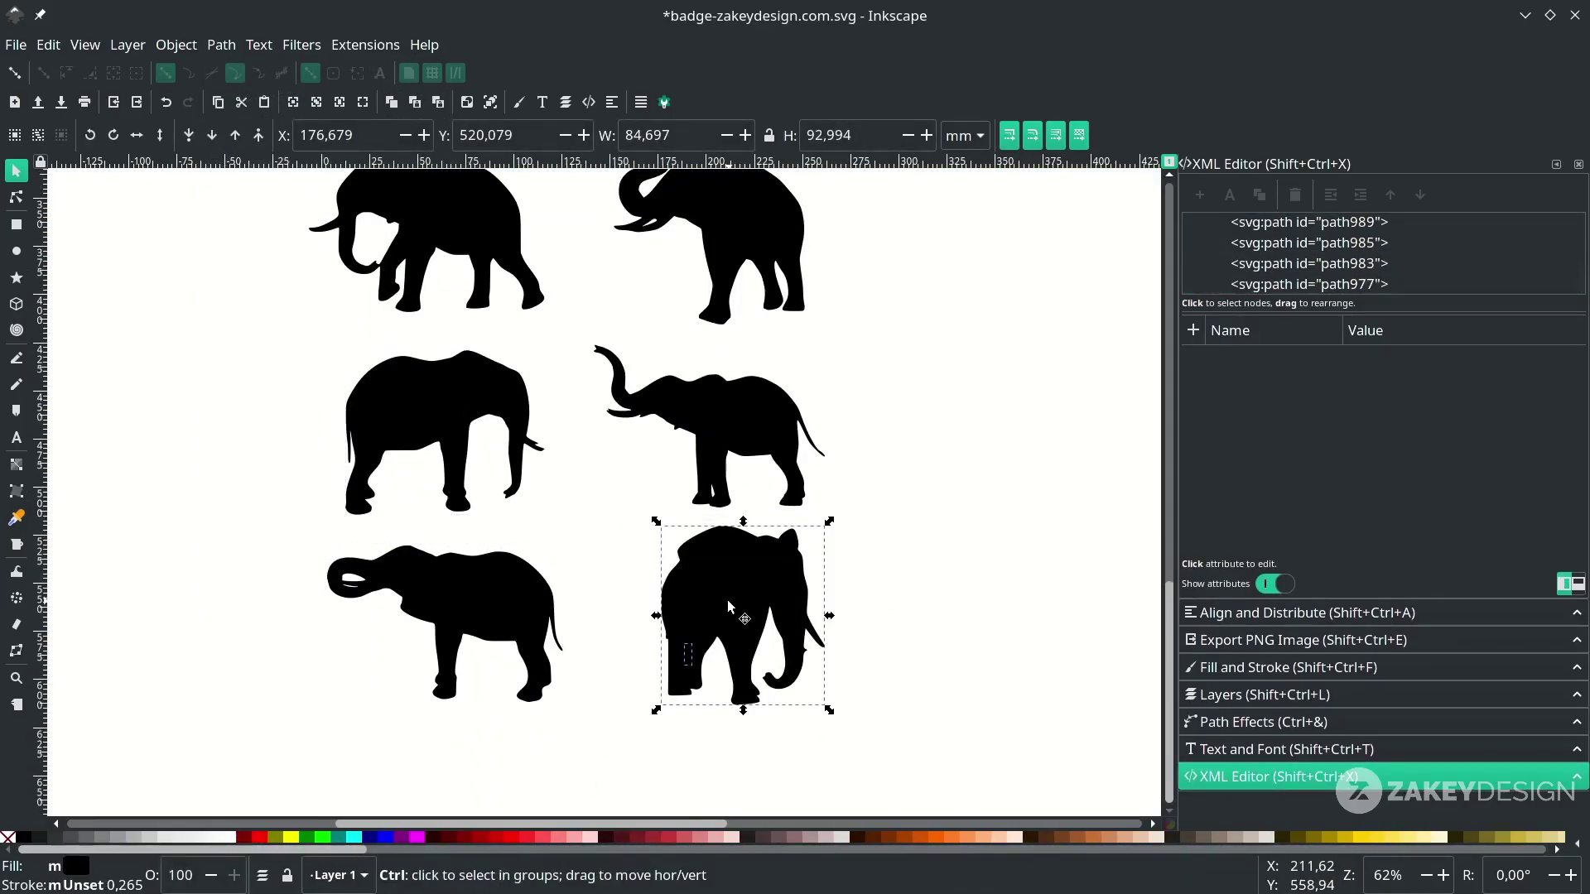
{"action": "key", "text": "ctrl+k"}
Move the middle-row raised-trunk elephant into the badge and scale it to about 71 × 50 mm between the trees
{"action": "scroll", "coordinate": [736, 609], "scroll_direction": "down", "scroll_amount": 1}
{"action": "scroll", "coordinate": [742, 618], "scroll_direction": "up", "scroll_amount": 6}
{"action": "scroll", "coordinate": [728, 630], "scroll_direction": "right", "scroll_amount": 2}
{"action": "left_click", "coordinate": [679, 674]}
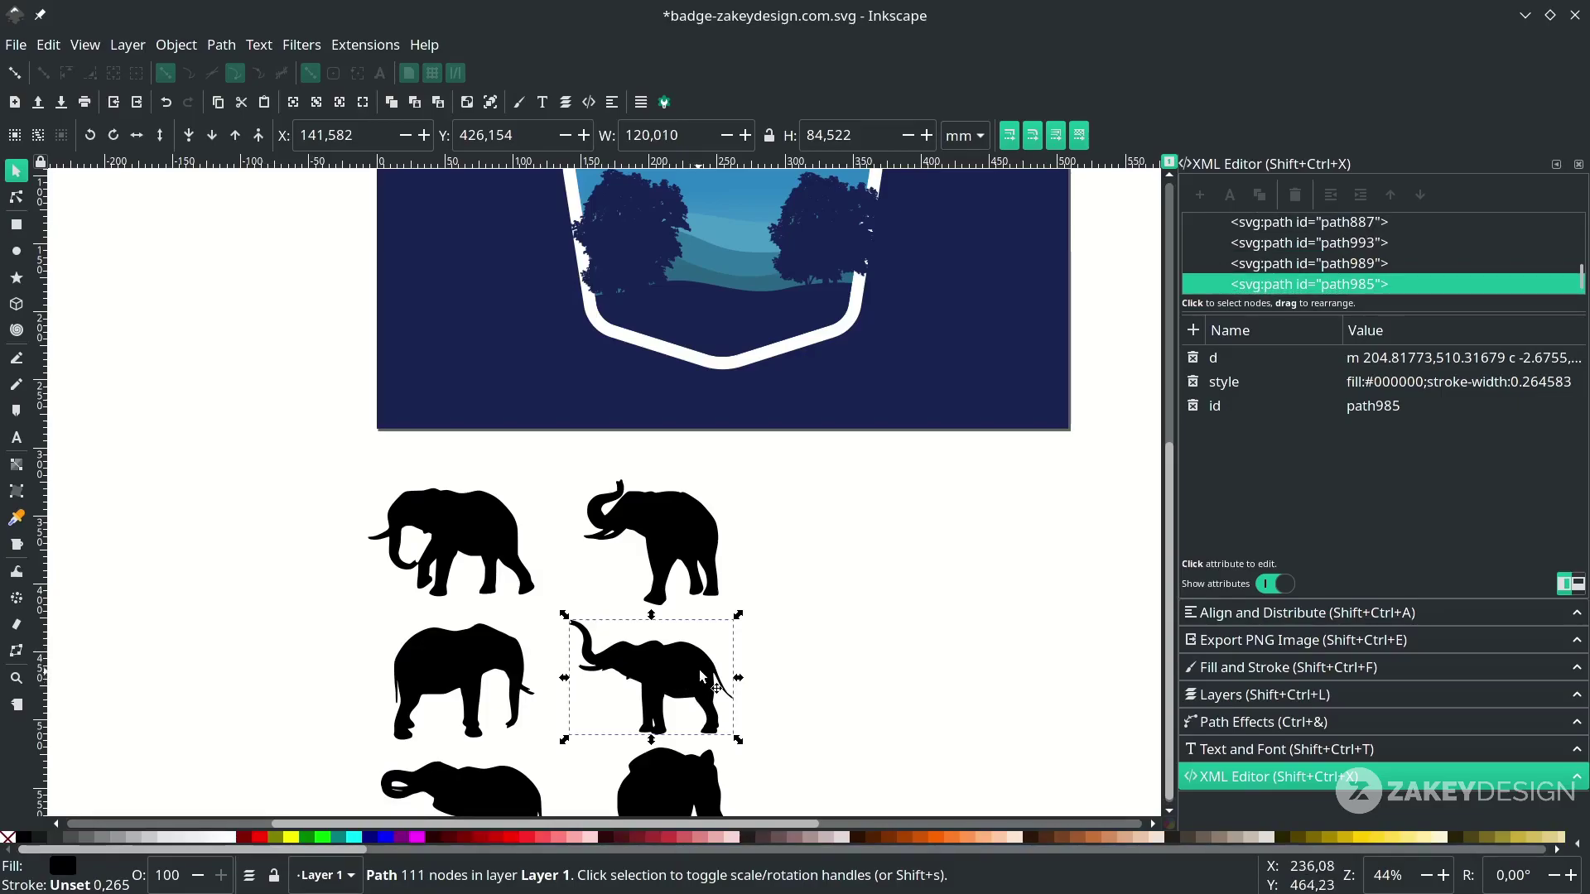
{"action": "scroll", "coordinate": [699, 672], "scroll_direction": "right", "scroll_amount": 2}
{"action": "left_click_drag", "start_coordinate": [598, 669], "coordinate": [703, 256]}
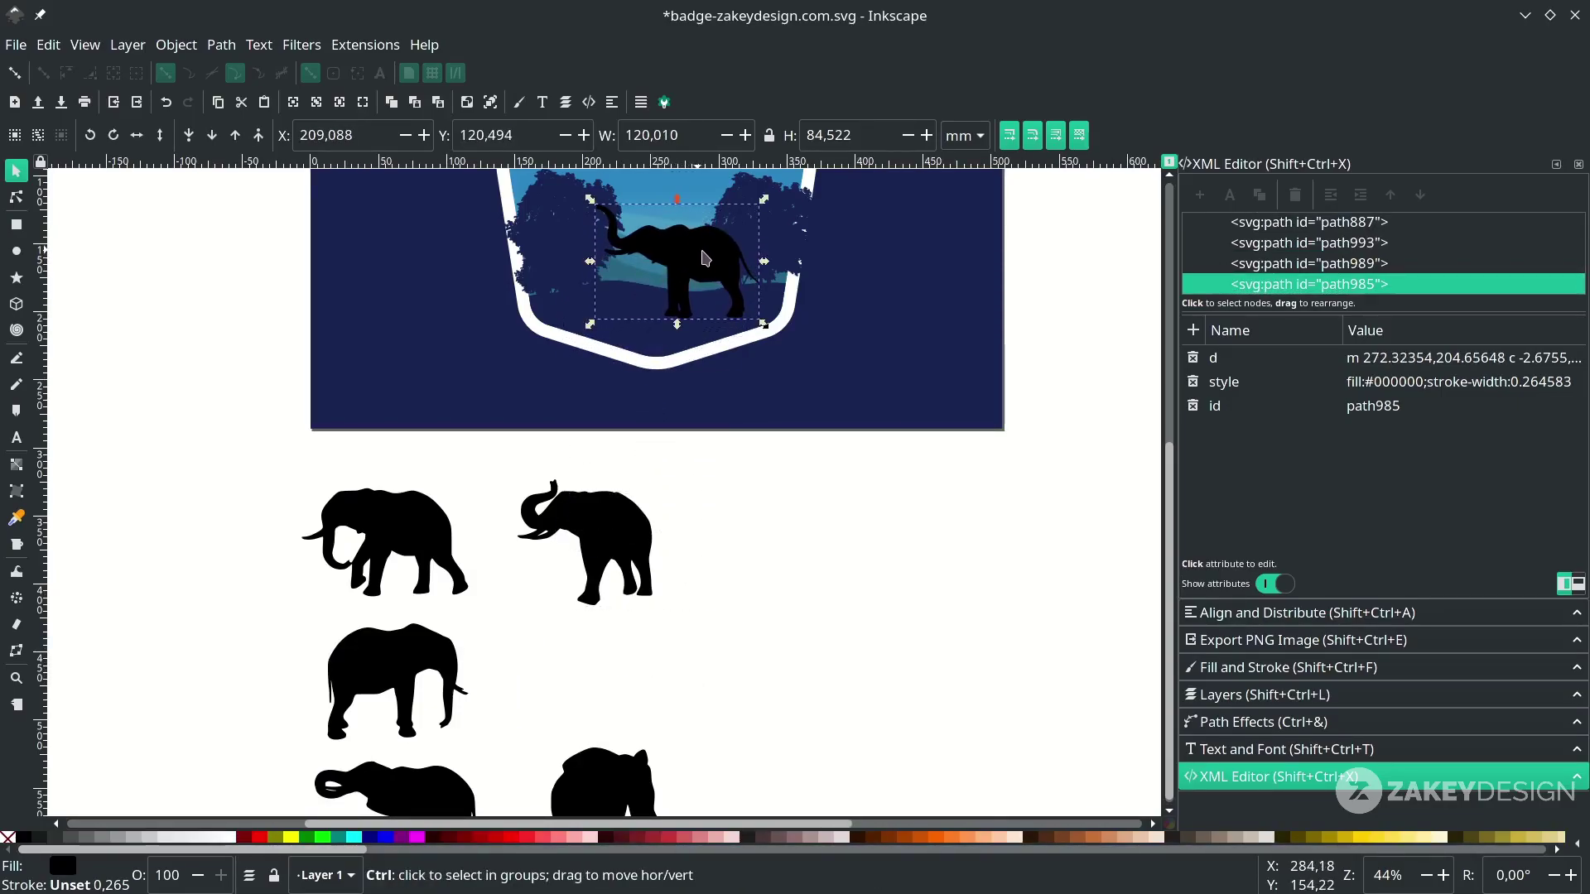
{"action": "scroll", "coordinate": [702, 257], "scroll_direction": "up", "scroll_amount": 2}
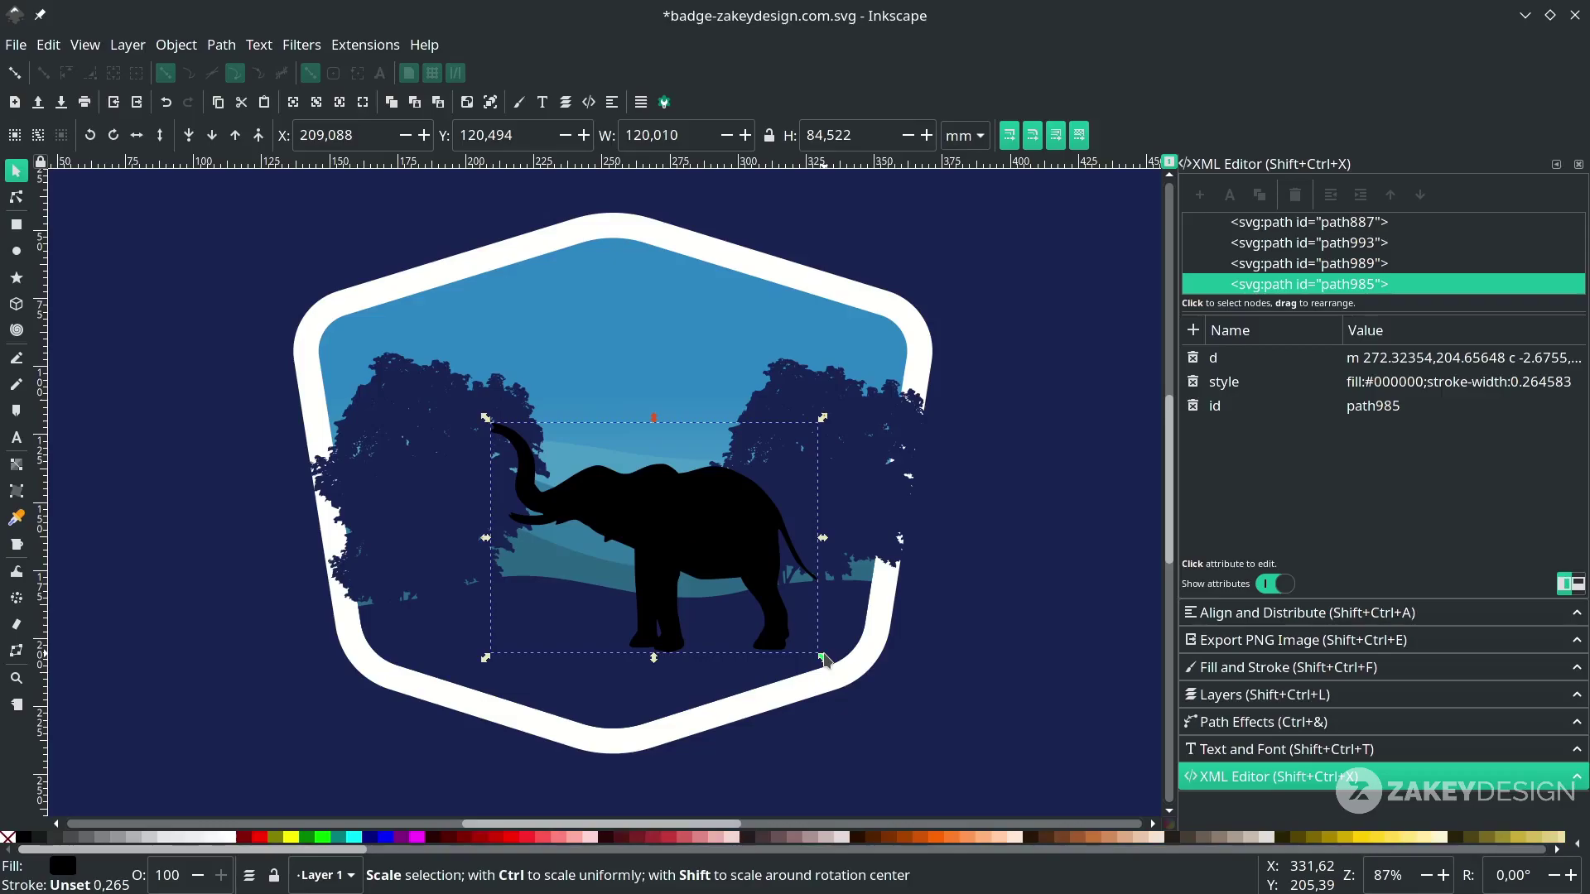
{"action": "left_click_drag", "start_coordinate": [823, 656], "coordinate": [723, 572]}
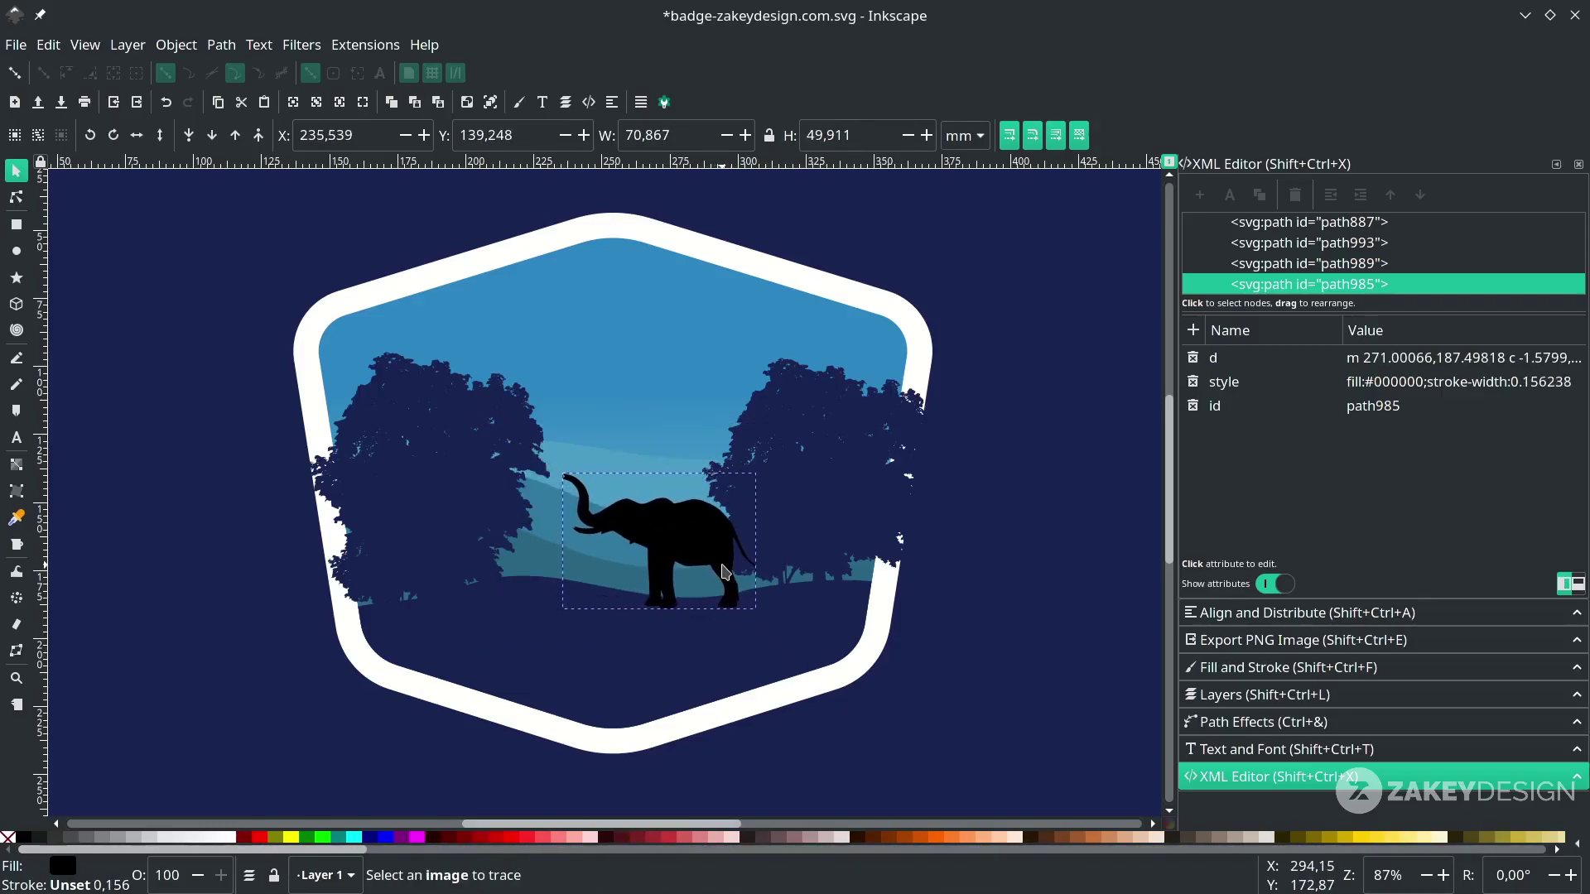
Fill the raised-trunk elephant with the background color #192452 and fine-tune its size and position on the hill
{"action": "key", "text": "d"}
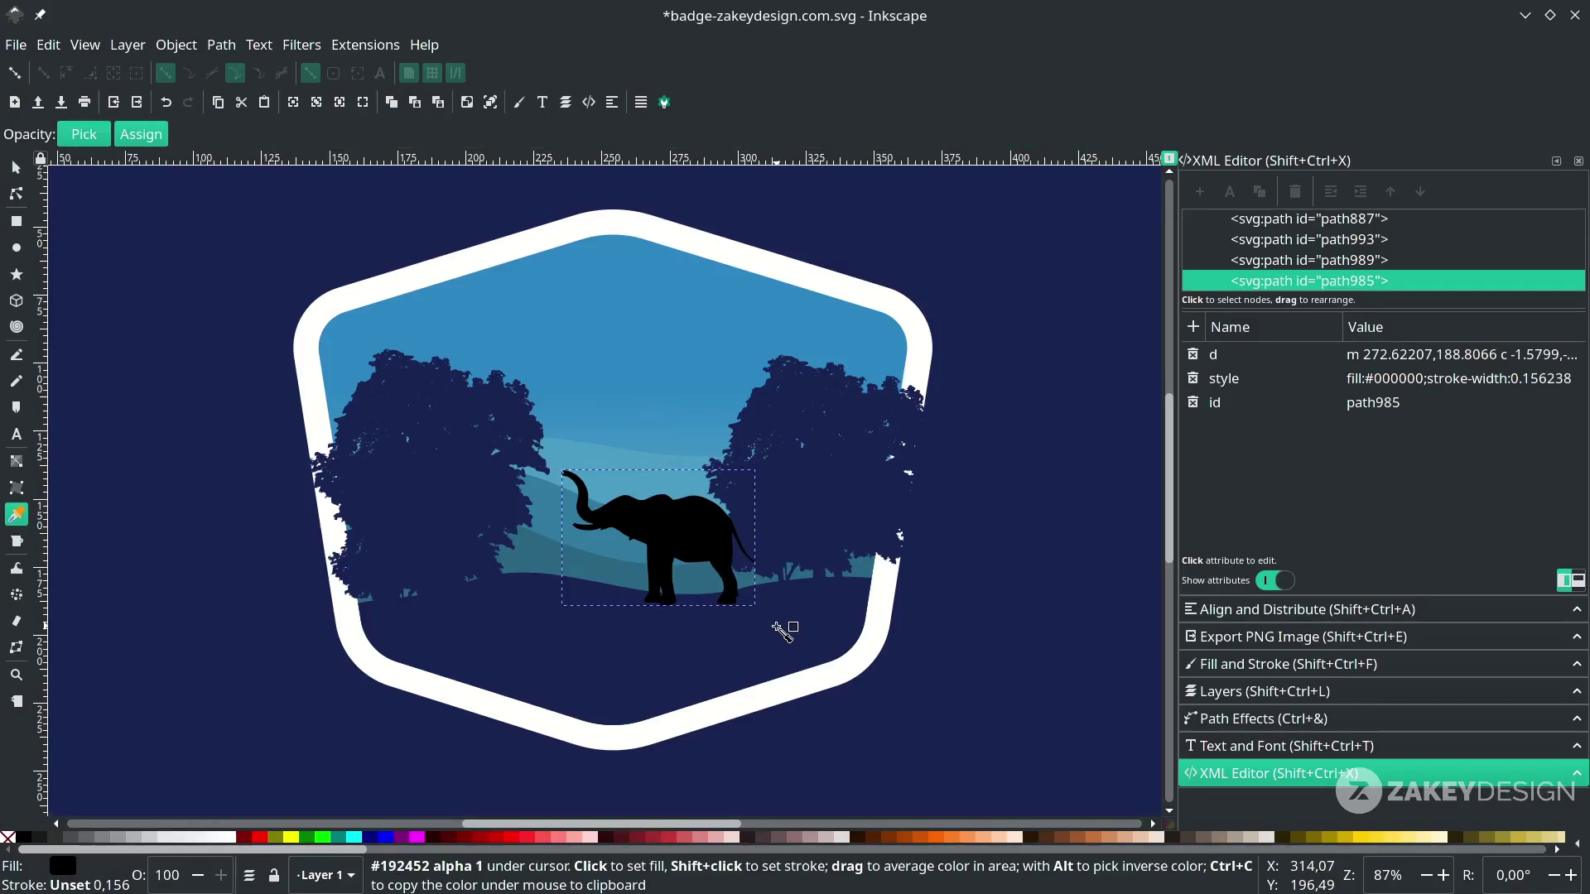
{"action": "left_click", "coordinate": [777, 633]}
{"action": "key", "text": "s"}
{"action": "left_click_drag", "start_coordinate": [693, 544], "coordinate": [695, 551]}
{"action": "left_click_drag", "start_coordinate": [811, 420], "coordinate": [837, 400]}
{"action": "left_click", "coordinate": [696, 521]}
{"action": "left_click_drag", "start_coordinate": [695, 522], "coordinate": [691, 521]}
Move the remaining middle-row elephant with the lowered trunk onto the lower center of the badge
{"action": "scroll", "coordinate": [684, 555], "scroll_direction": "down", "scroll_amount": 2}
{"action": "scroll", "coordinate": [677, 624], "scroll_direction": "down", "scroll_amount": 3}
{"action": "left_click", "coordinate": [391, 759]}
{"action": "scroll", "coordinate": [404, 752], "scroll_direction": "down", "scroll_amount": 2}
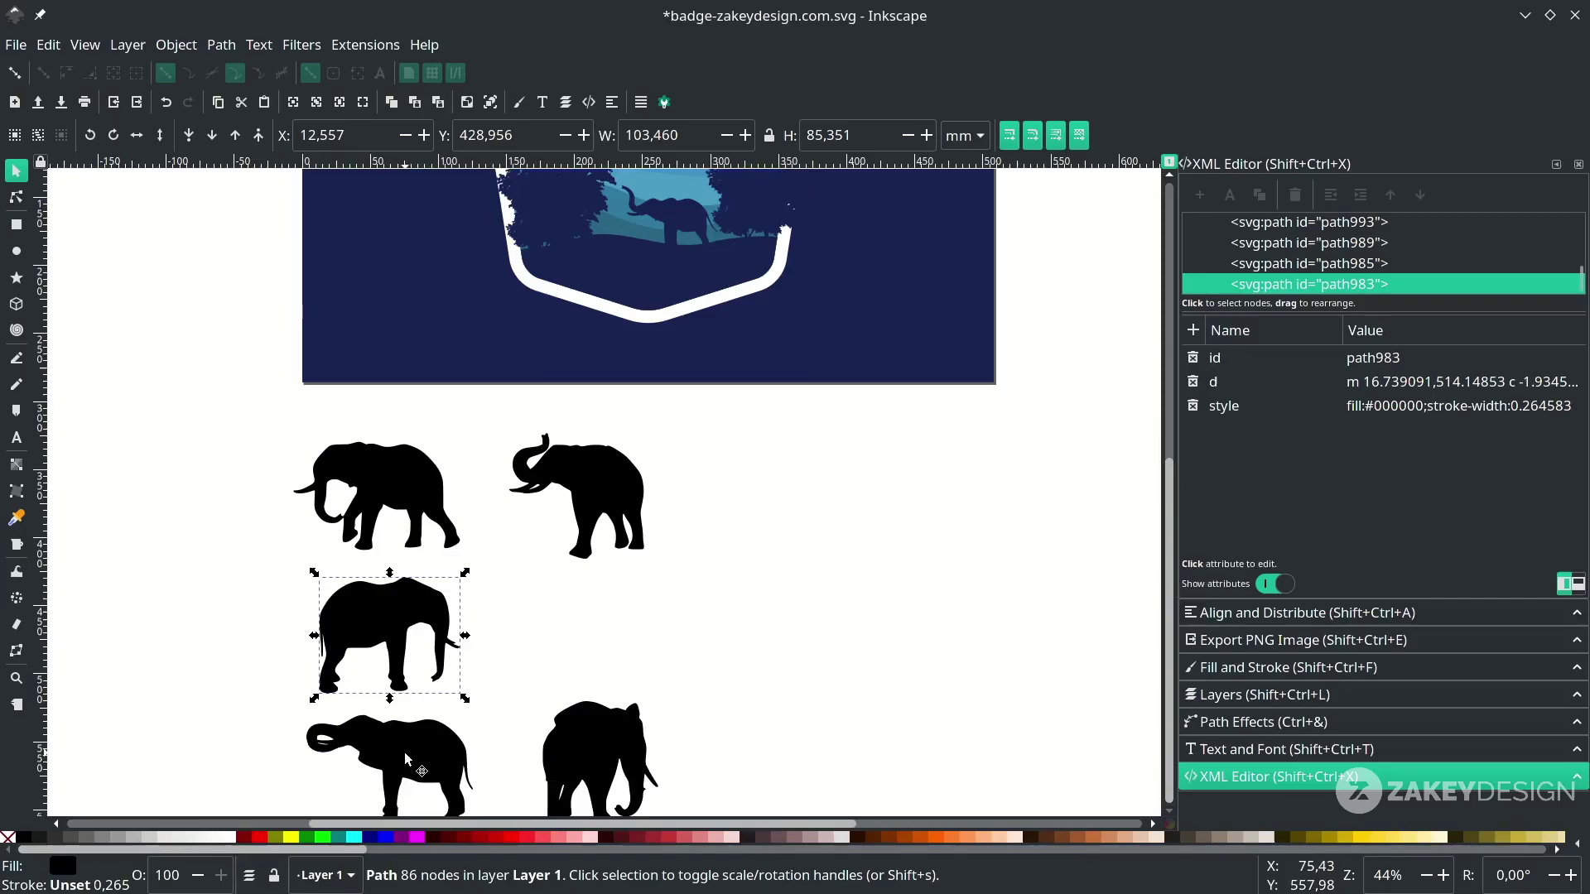
{"action": "scroll", "coordinate": [407, 652], "scroll_direction": "up", "scroll_amount": 1}
{"action": "left_click_drag", "start_coordinate": [403, 698], "coordinate": [635, 315]}
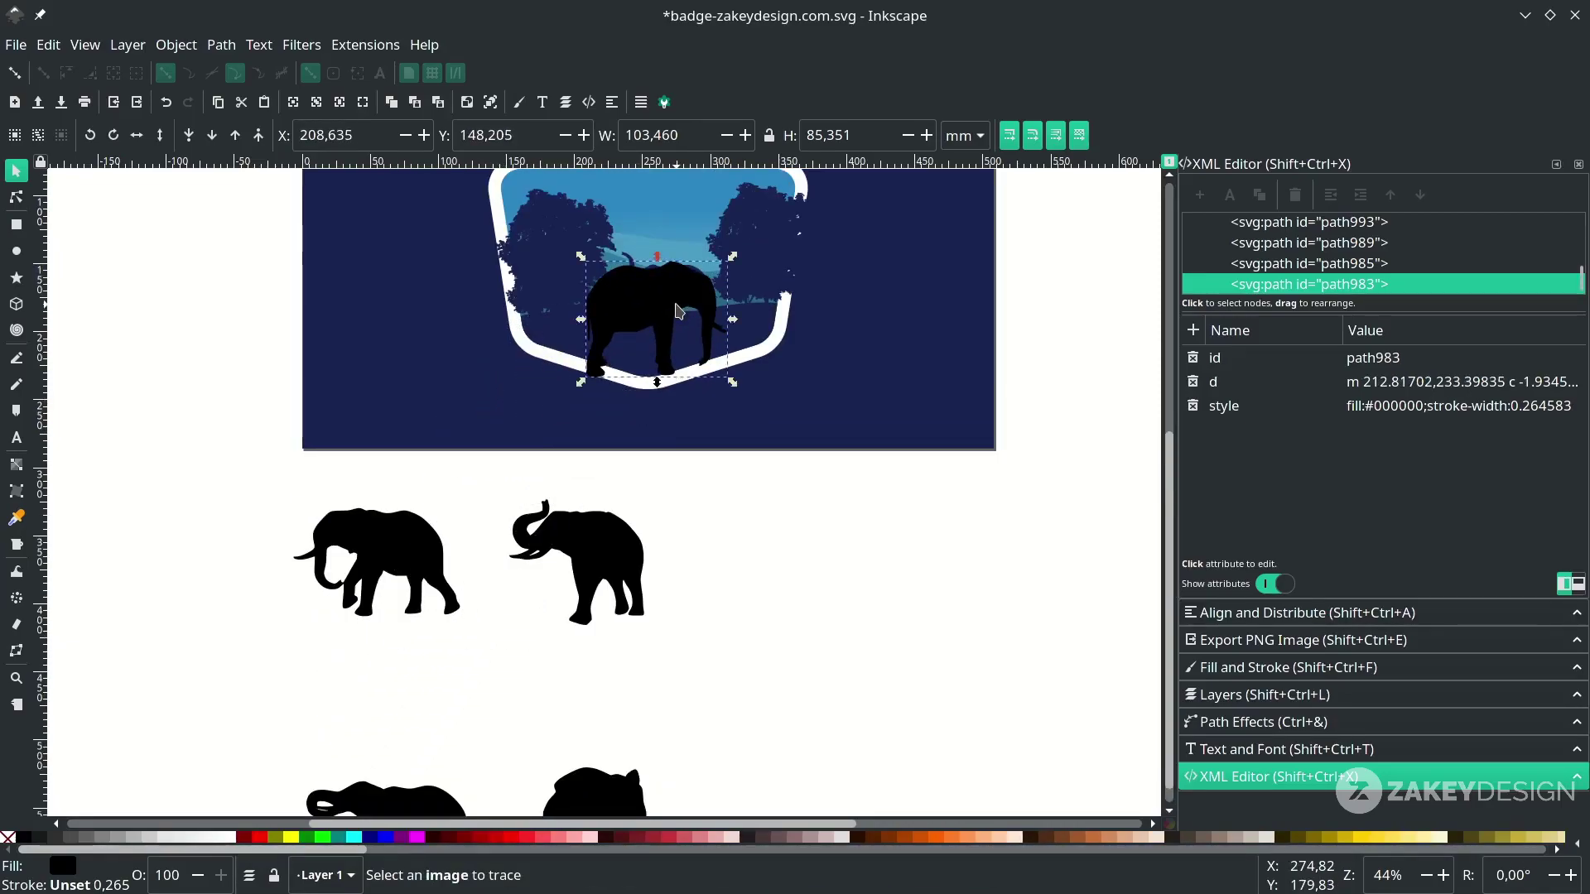
{"action": "scroll", "coordinate": [663, 448], "scroll_direction": "up", "scroll_amount": 3}
{"action": "scroll", "coordinate": [678, 524], "scroll_direction": "up", "scroll_amount": 3, "text": "ctrl"}
{"action": "scroll", "coordinate": [678, 524], "scroll_direction": "up", "scroll_amount": 2}
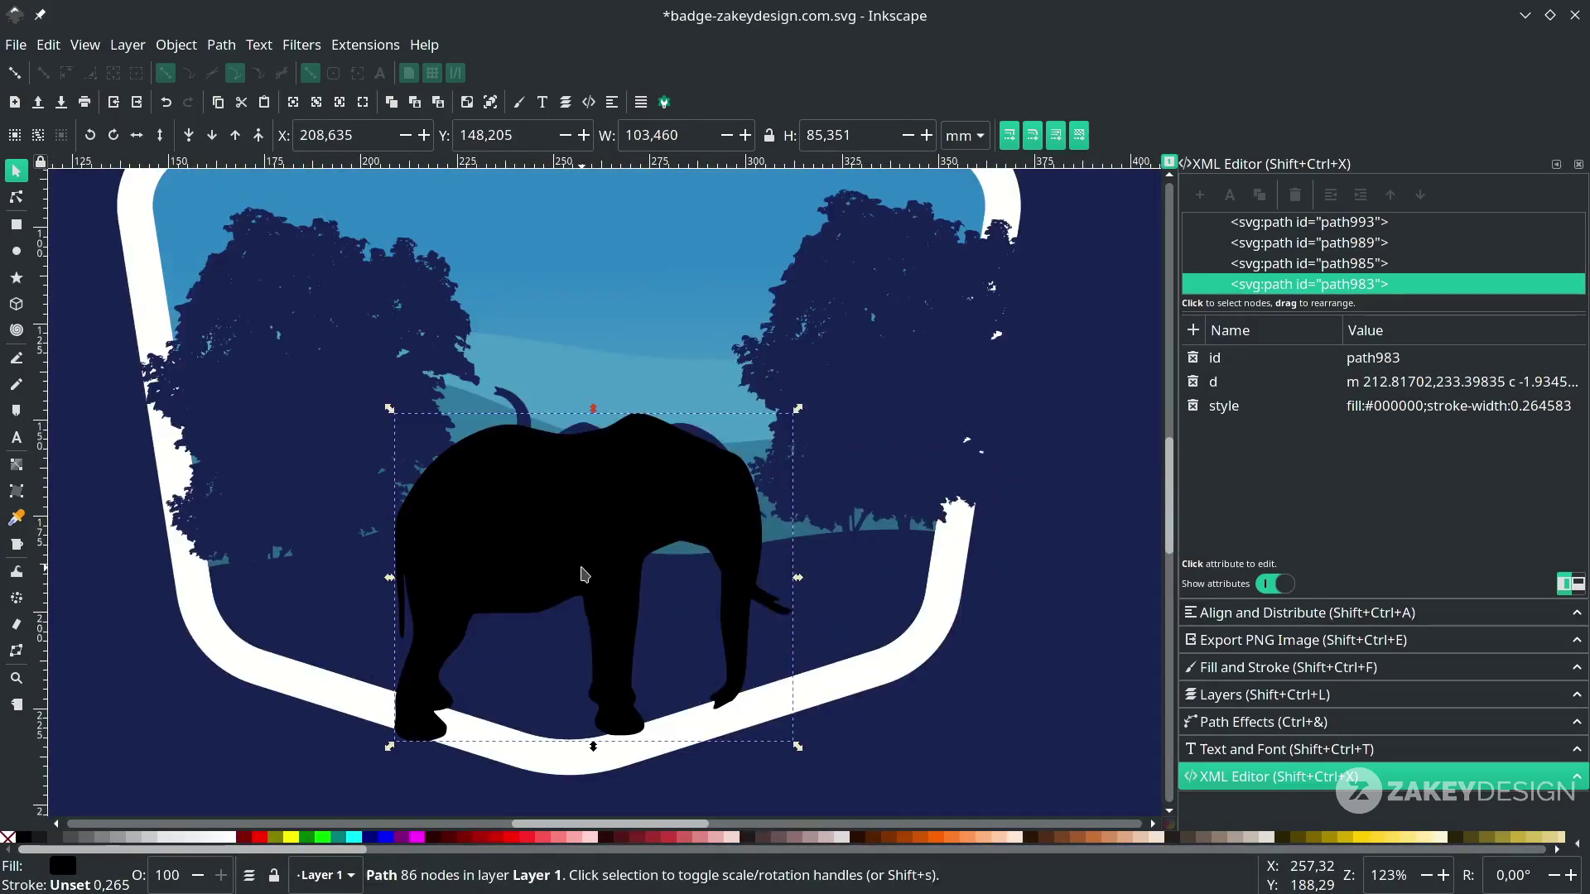
Mirror the lowered-trunk elephant horizontally, scale it down to calf size, and move it beside the raised-trunk elephant's front legs
{"action": "key", "text": "h"}
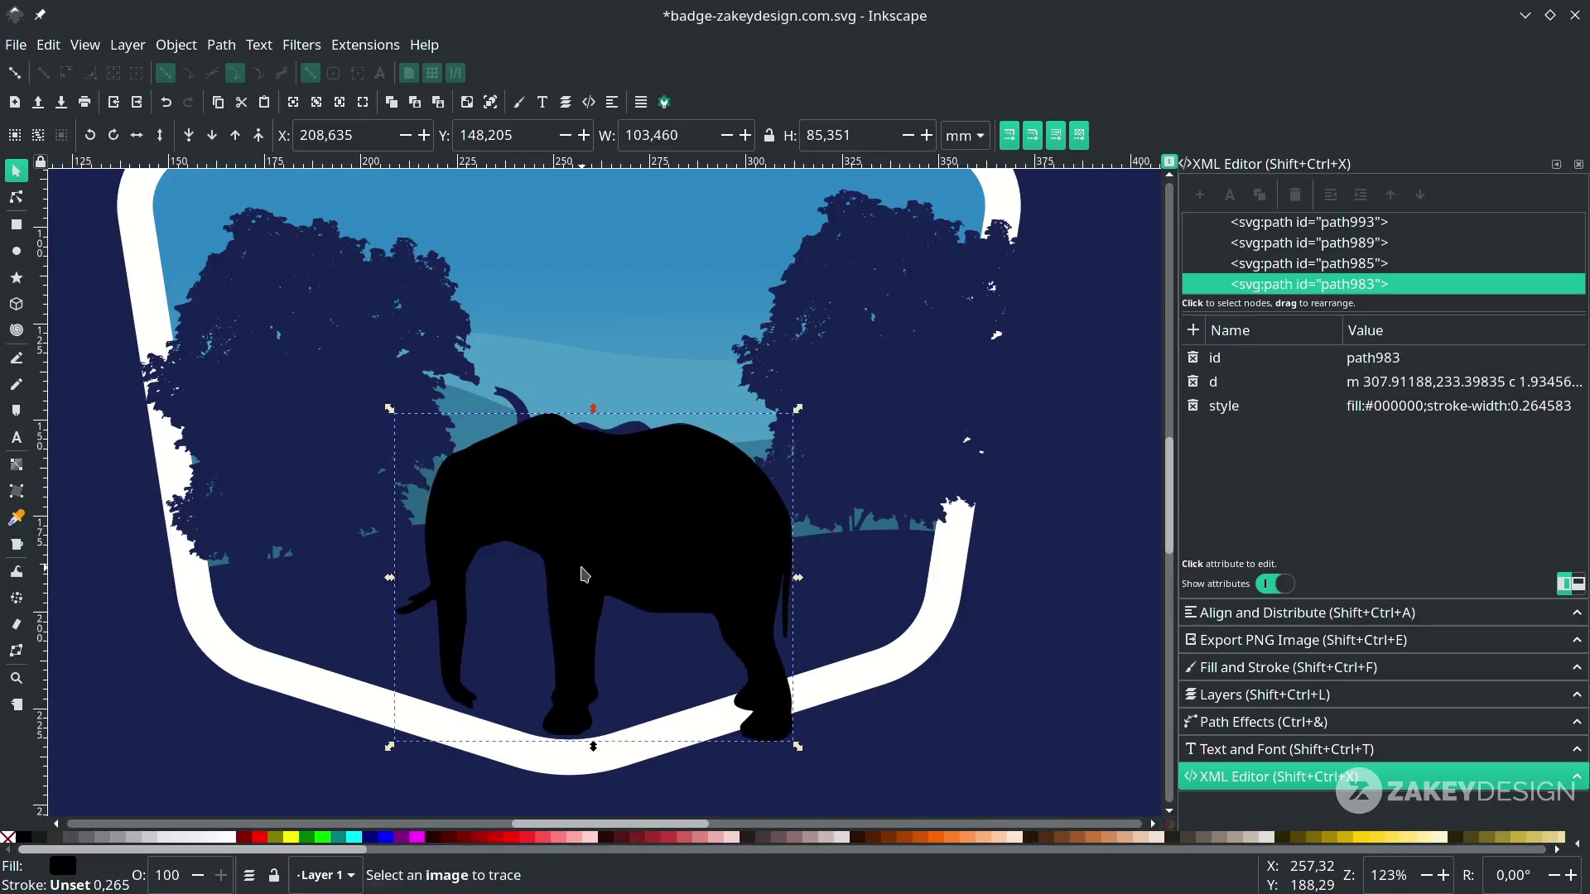
{"action": "left_click_drag", "start_coordinate": [797, 745], "coordinate": [668, 638]}
{"action": "scroll", "coordinate": [580, 571], "scroll_direction": "up", "scroll_amount": 2}
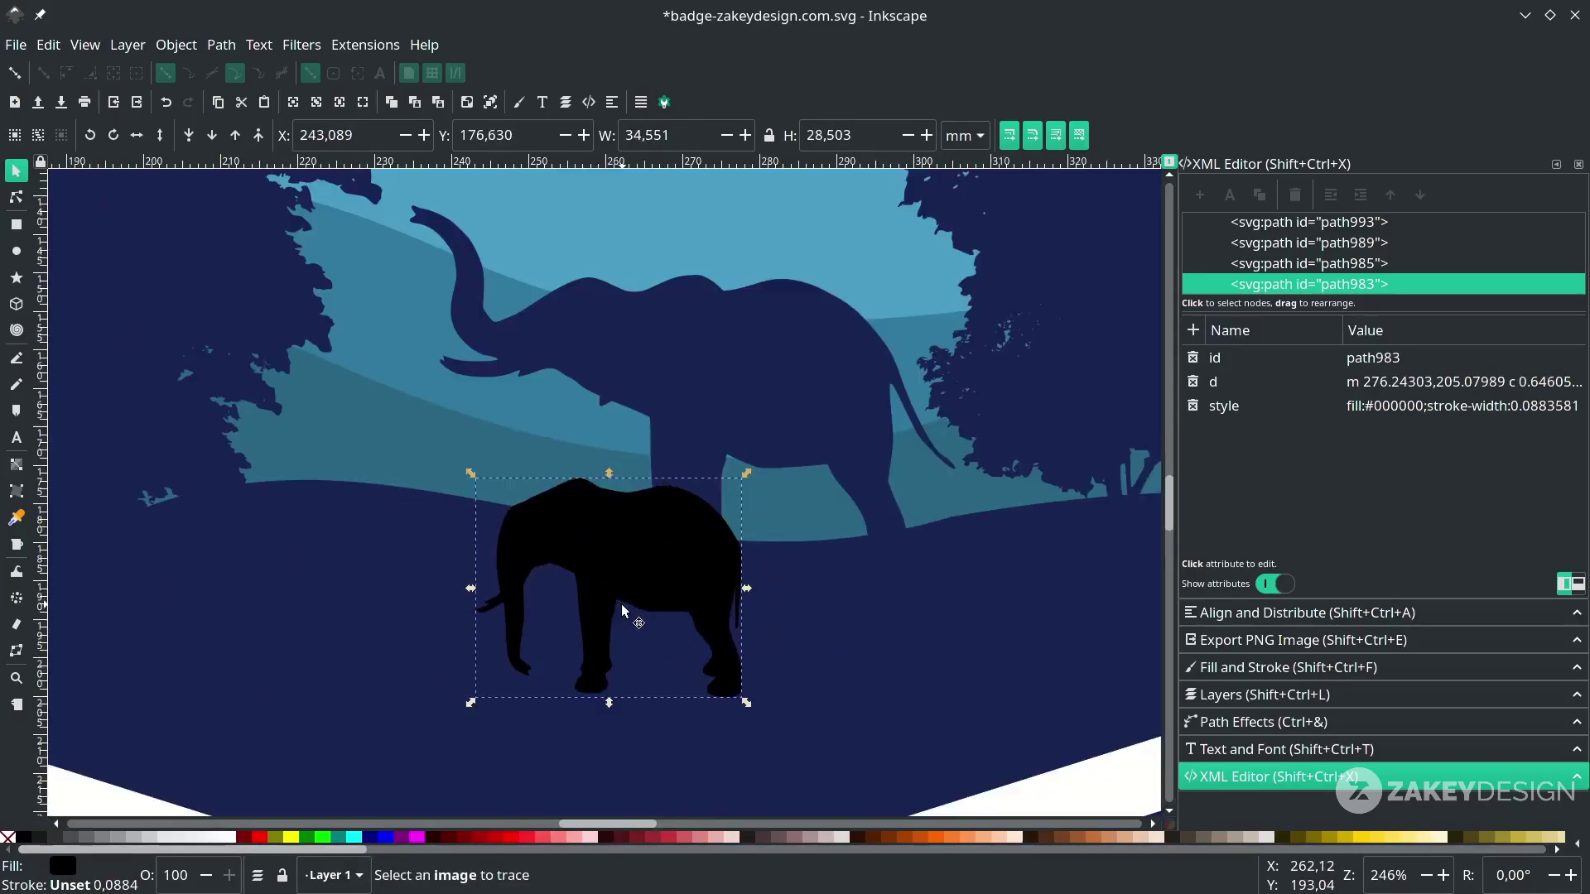
{"action": "scroll", "coordinate": [621, 604], "scroll_direction": "up", "scroll_amount": 2}
{"action": "left_click_drag", "start_coordinate": [766, 463], "coordinate": [771, 433]}
{"action": "left_click_drag", "start_coordinate": [720, 579], "coordinate": [621, 489]}
Fill the small elephant with the background color #192452 and fine-tune it to about 27 × 22 mm standing on the hill
{"action": "key", "text": "d"}
{"action": "left_click", "coordinate": [535, 392]}
{"action": "left_click", "coordinate": [16, 167]}
{"action": "left_click_drag", "start_coordinate": [533, 521], "coordinate": [540, 481]}
{"action": "left_click_drag", "start_coordinate": [655, 637], "coordinate": [631, 621]}
{"action": "left_click_drag", "start_coordinate": [547, 480], "coordinate": [561, 484]}
{"action": "scroll", "coordinate": [561, 485], "scroll_direction": "down", "scroll_amount": 1}
{"action": "scroll", "coordinate": [562, 485], "scroll_direction": "right", "scroll_amount": 2}
{"action": "scroll", "coordinate": [561, 489], "scroll_direction": "down", "scroll_amount": 1}
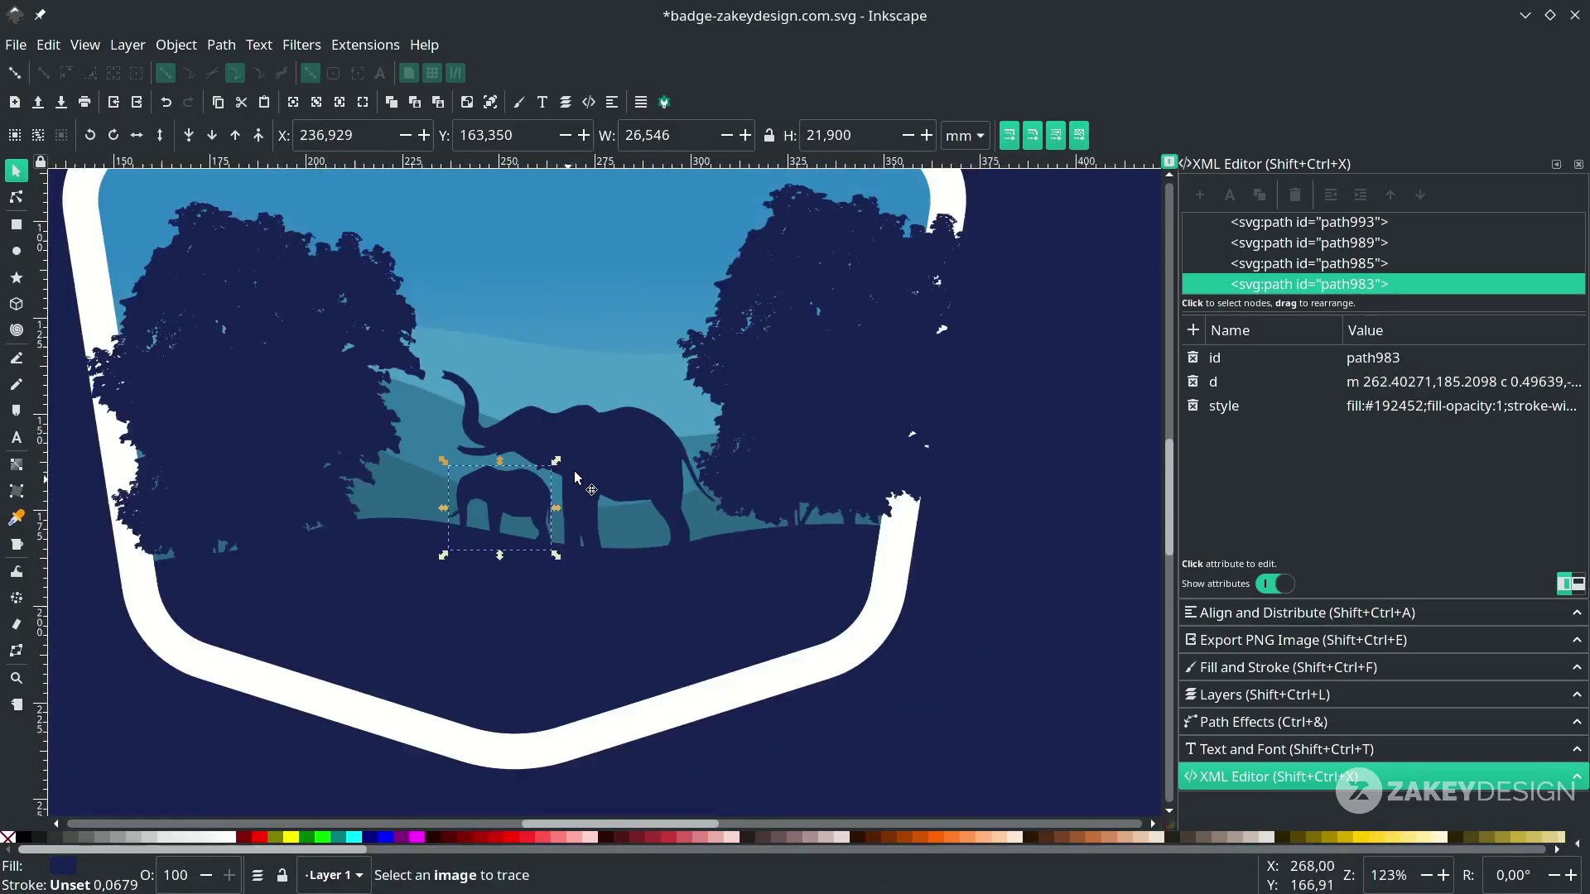
Delete the four unused black elephant silhouettes below the page
{"action": "left_click", "coordinate": [590, 464]}
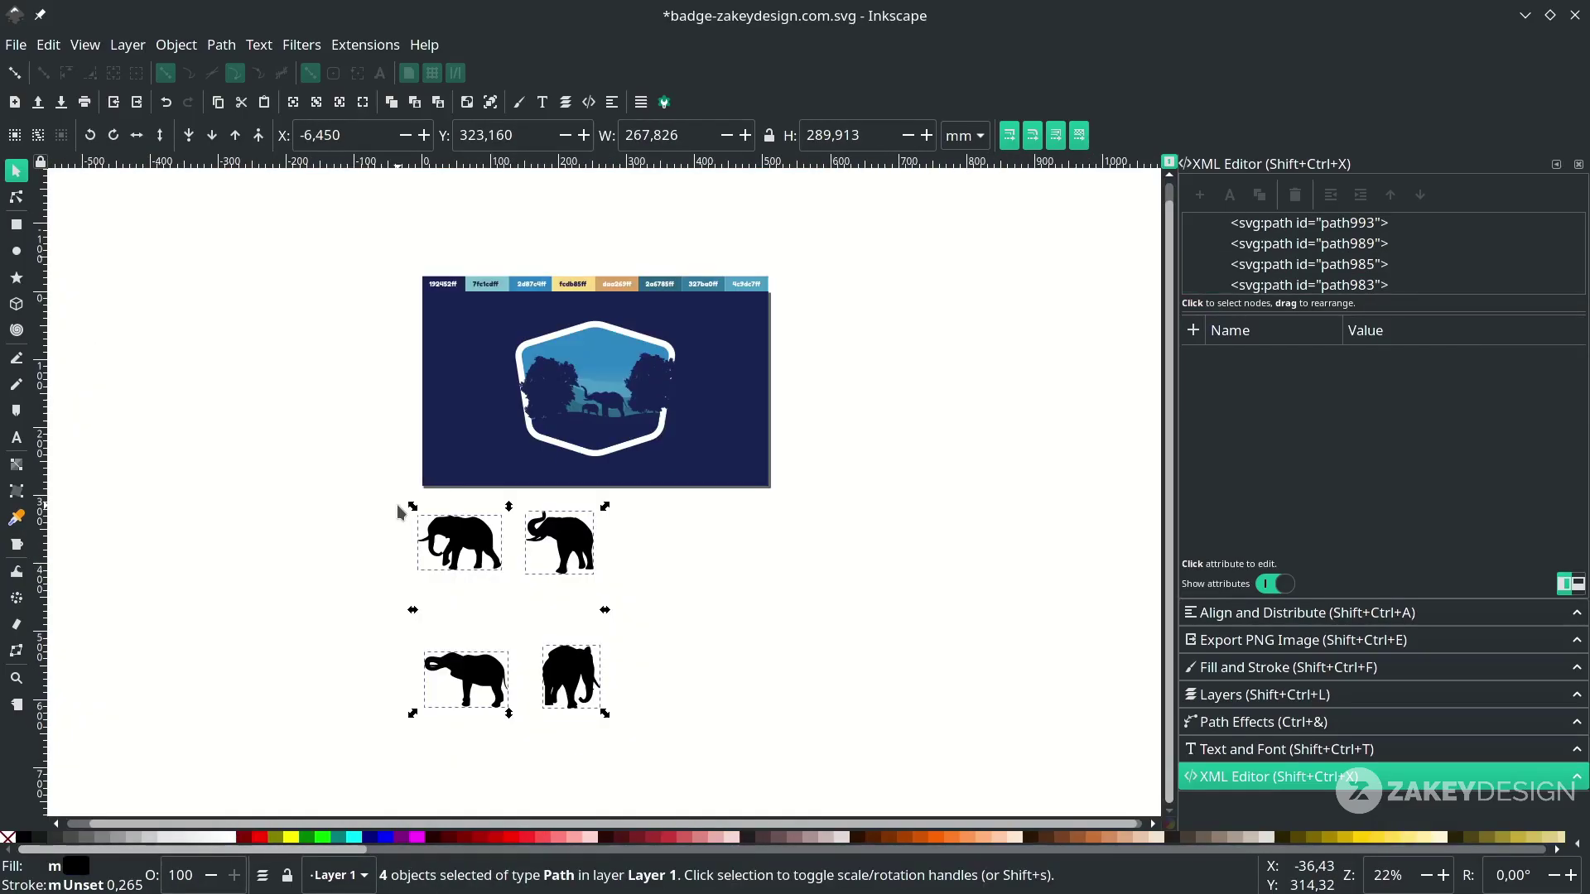
{"action": "left_click", "coordinate": [795, 772]}
{"action": "left_click_drag", "start_coordinate": [792, 770], "coordinate": [345, 502]}
{"action": "key", "text": "Delete"}
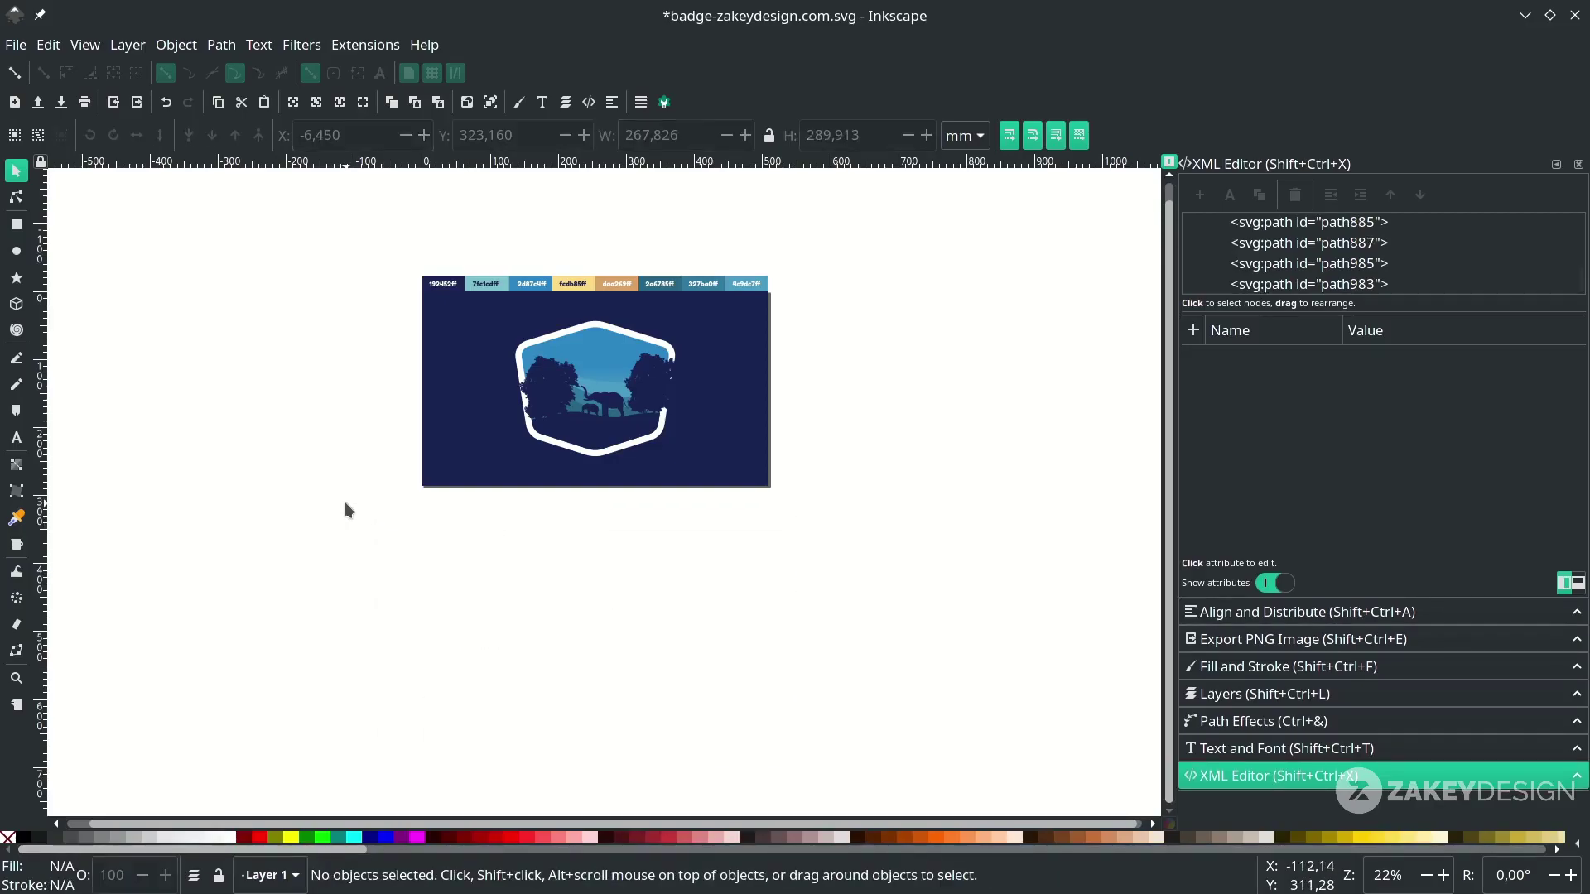
Unite the overlapping pieces of the left tree into one path
{"action": "scroll", "coordinate": [578, 387], "scroll_direction": "up", "scroll_amount": 7}
{"action": "scroll", "coordinate": [646, 468], "scroll_direction": "right", "scroll_amount": 2}
{"action": "scroll", "coordinate": [646, 479], "scroll_direction": "down", "scroll_amount": 2}
{"action": "scroll", "coordinate": [639, 485], "scroll_direction": "left", "scroll_amount": 4}
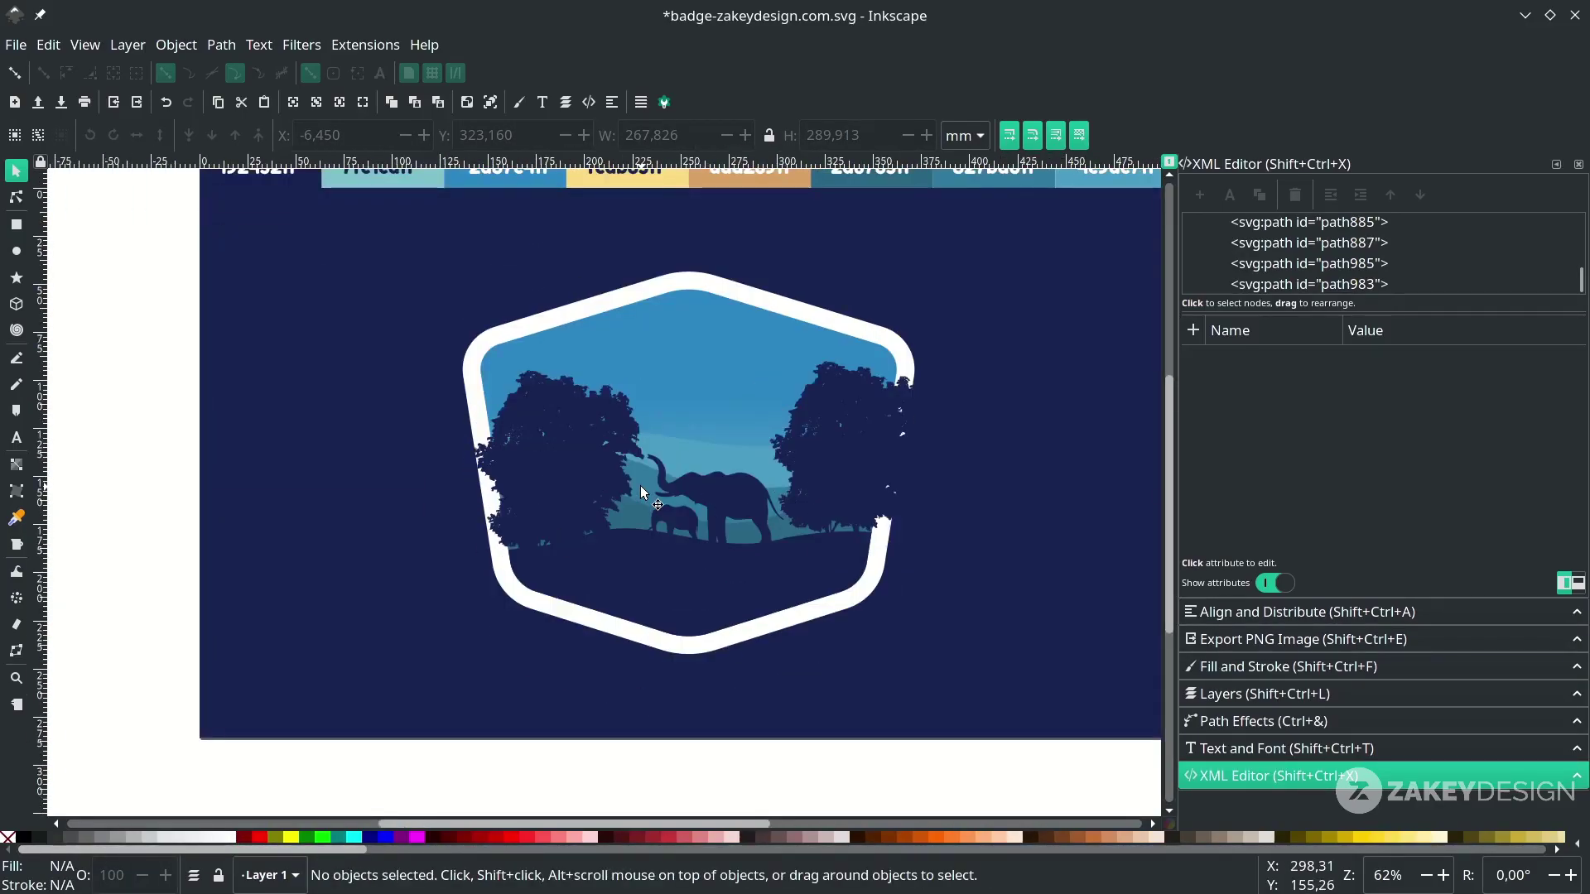
{"action": "scroll", "coordinate": [642, 489], "scroll_direction": "up", "scroll_amount": 2}
{"action": "scroll", "coordinate": [655, 501], "scroll_direction": "right", "scroll_amount": 2}
{"action": "scroll", "coordinate": [656, 502], "scroll_direction": "up", "scroll_amount": 1}
{"action": "left_click", "coordinate": [454, 610]}
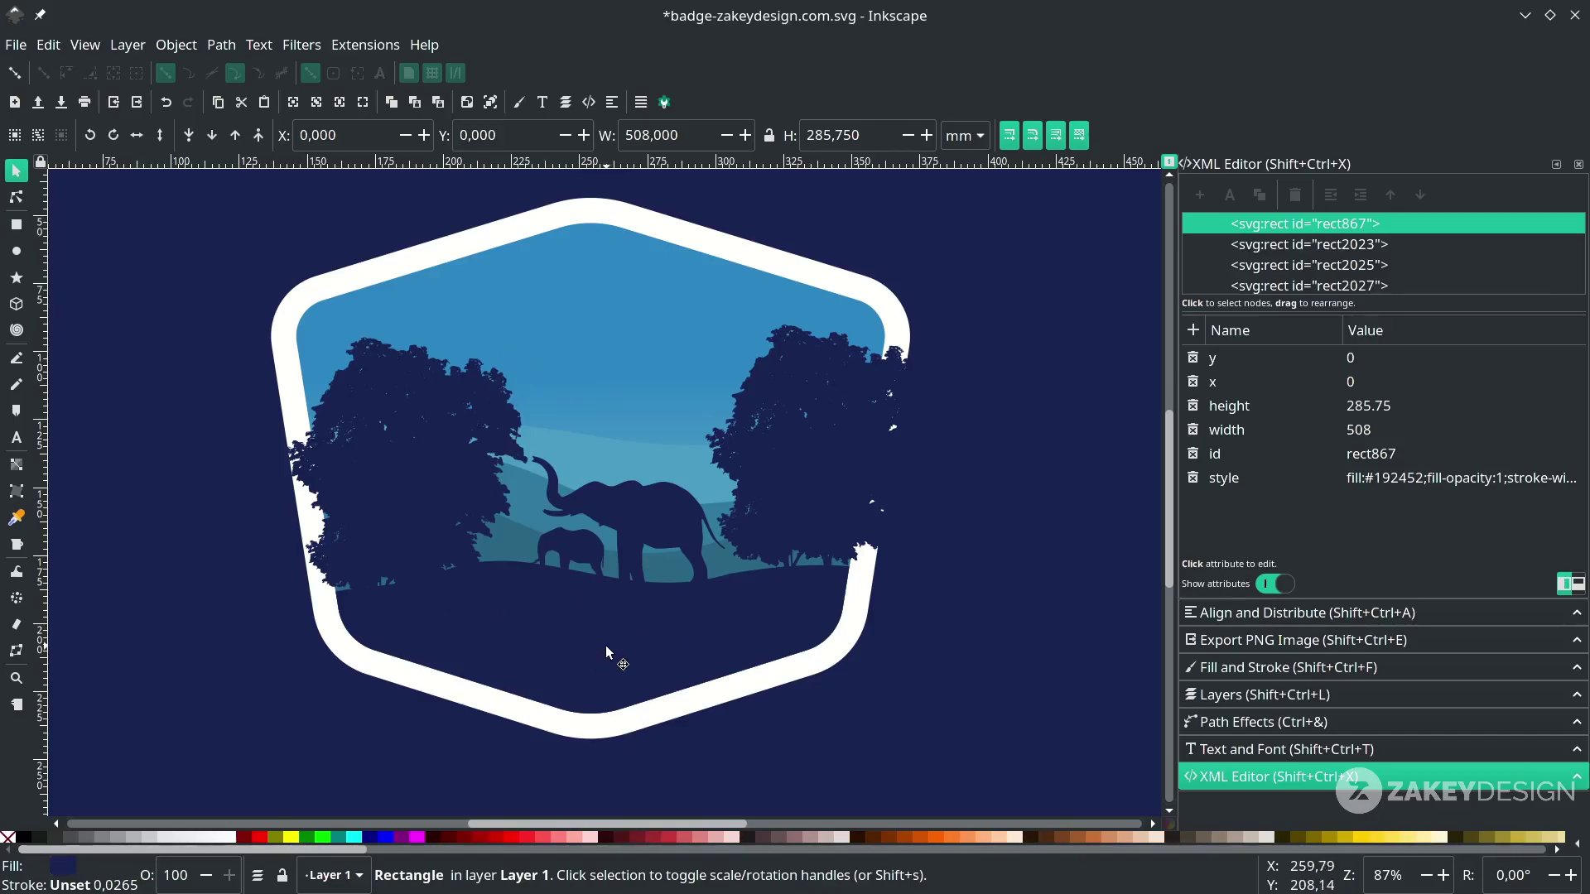
{"action": "scroll", "coordinate": [497, 638], "scroll_direction": "up", "scroll_amount": 2}
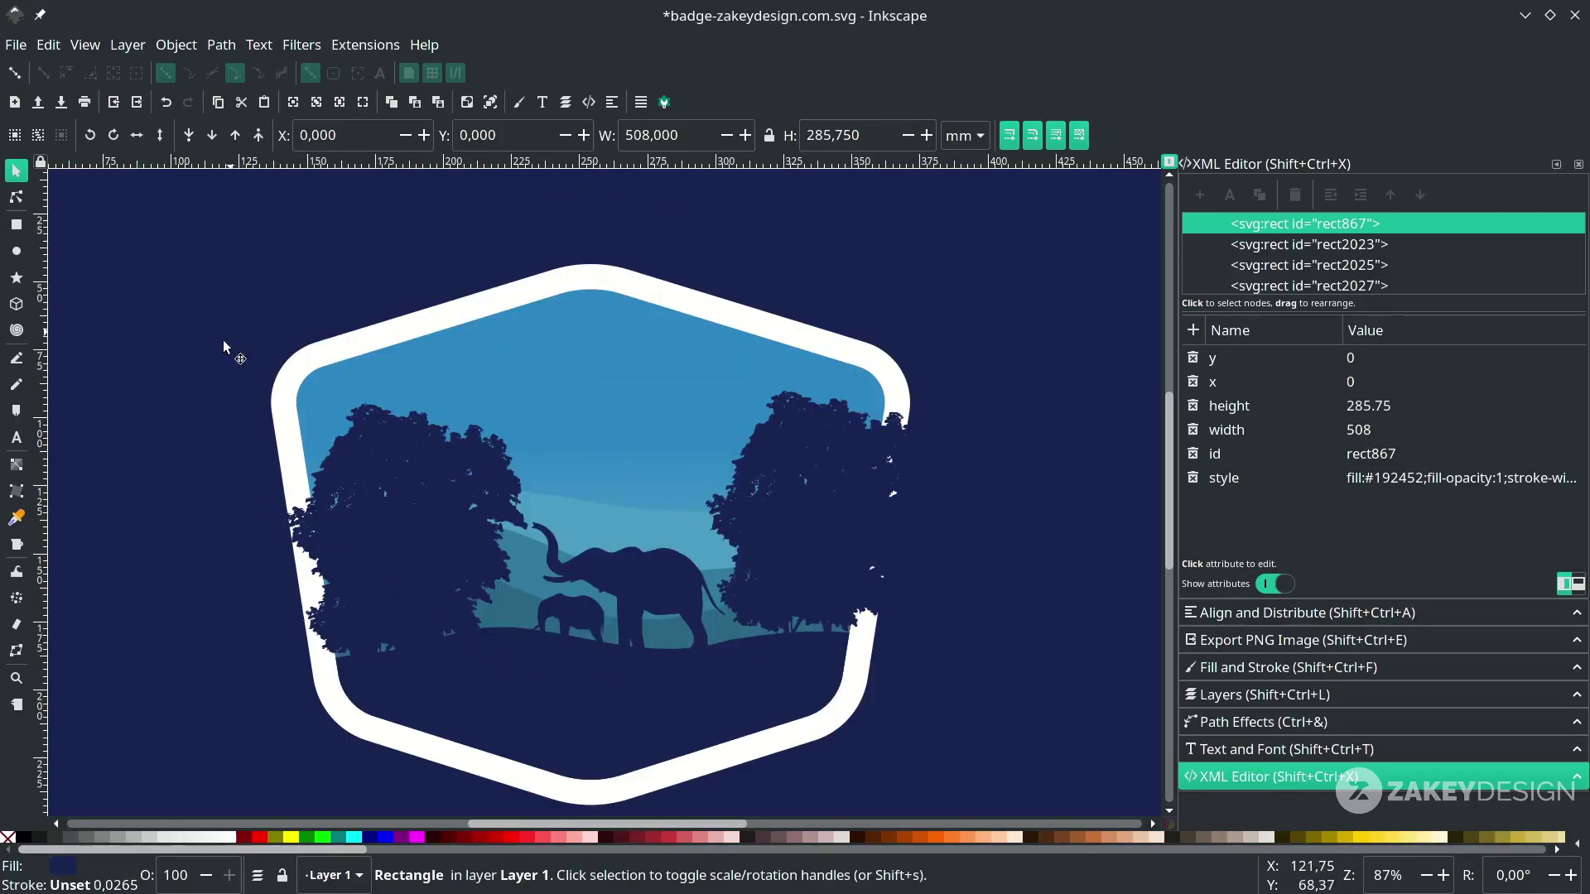
{"action": "key", "text": "n"}
{"action": "left_click_drag", "start_coordinate": [208, 388], "coordinate": [527, 740]}
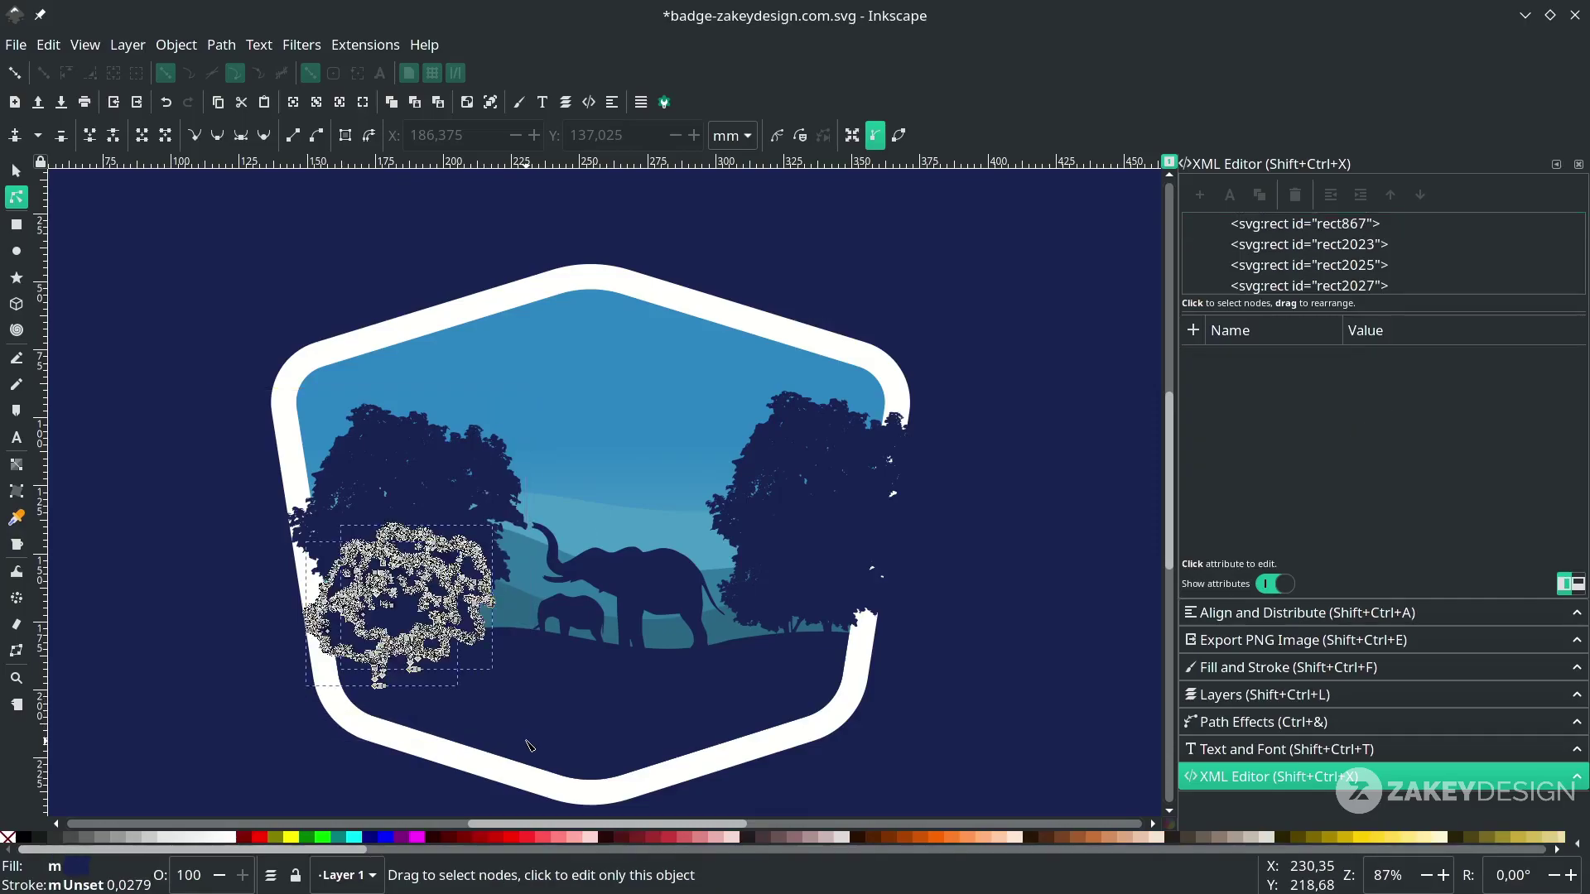
{"action": "left_click", "coordinate": [395, 455], "text": "shift"}
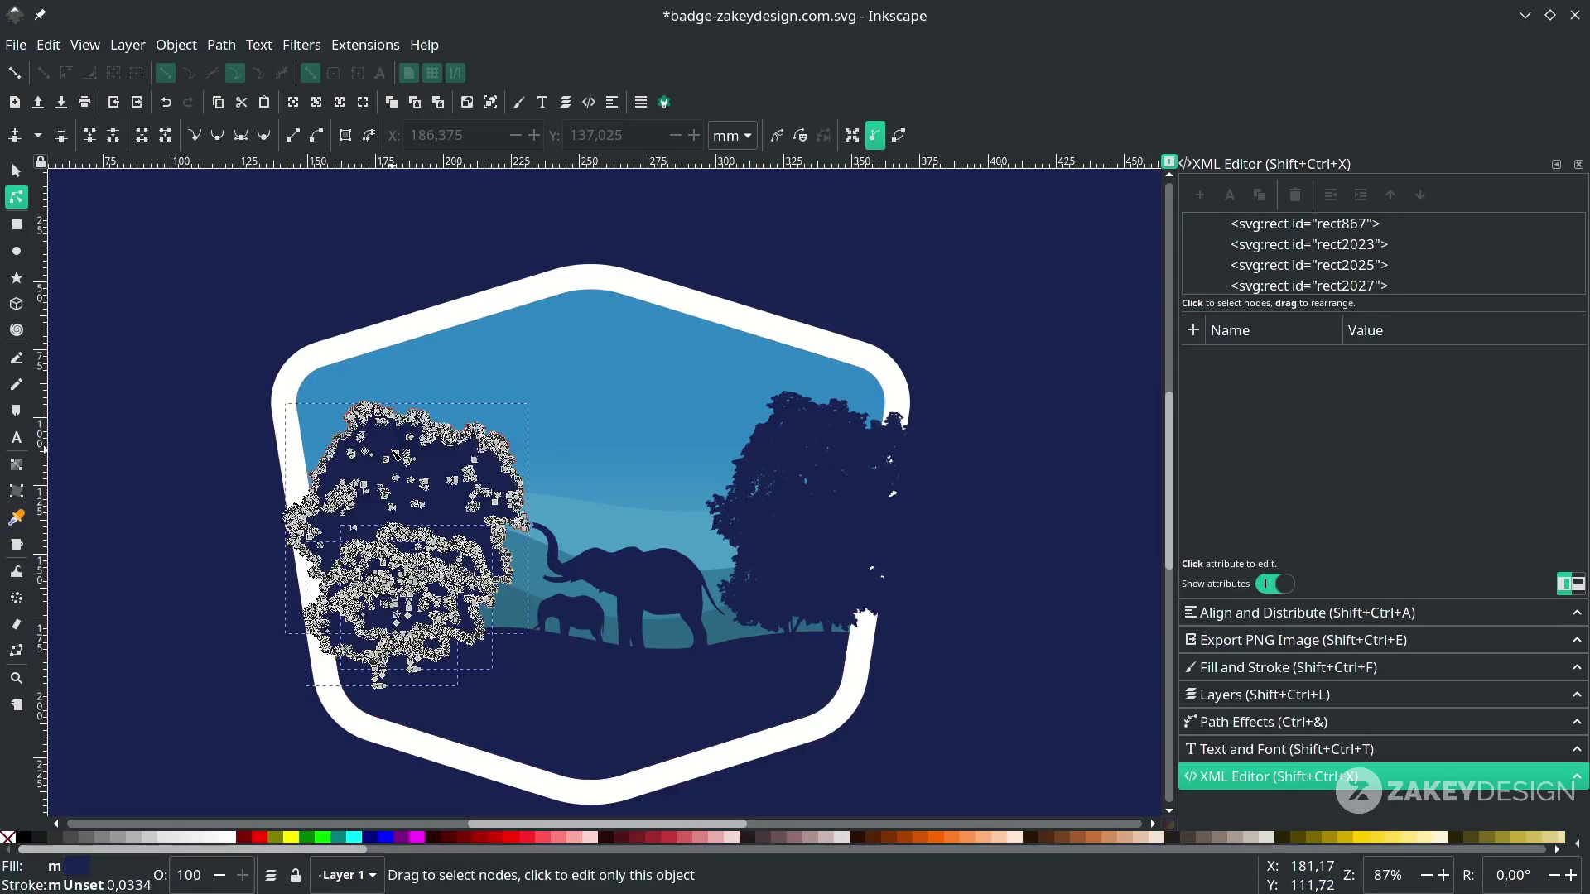
{"action": "left_click", "coordinate": [232, 46]}
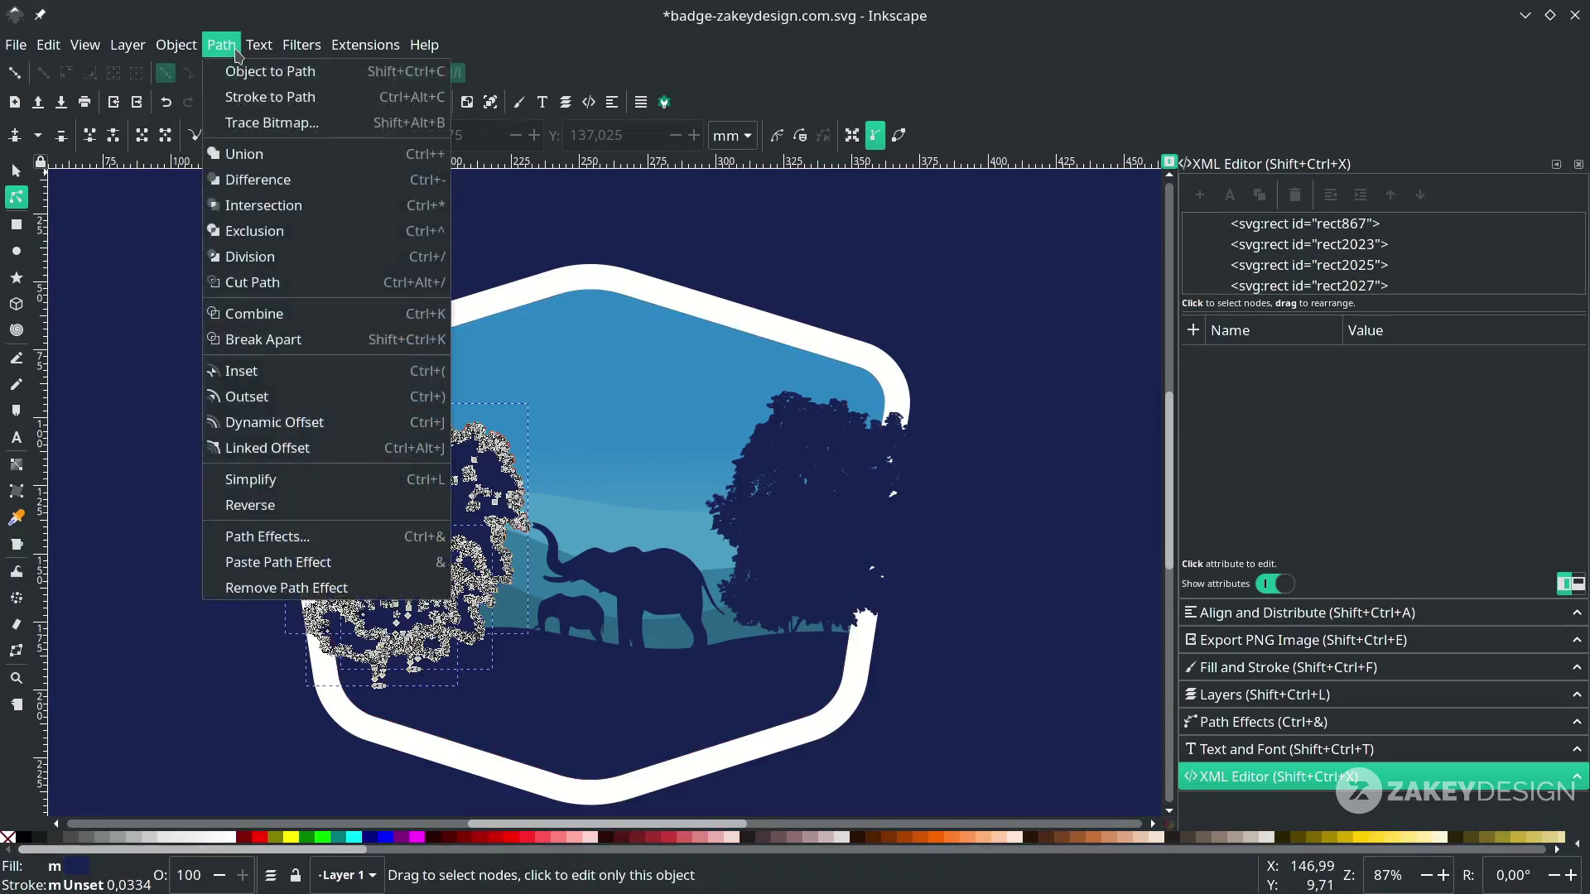
{"action": "left_click", "coordinate": [258, 164]}
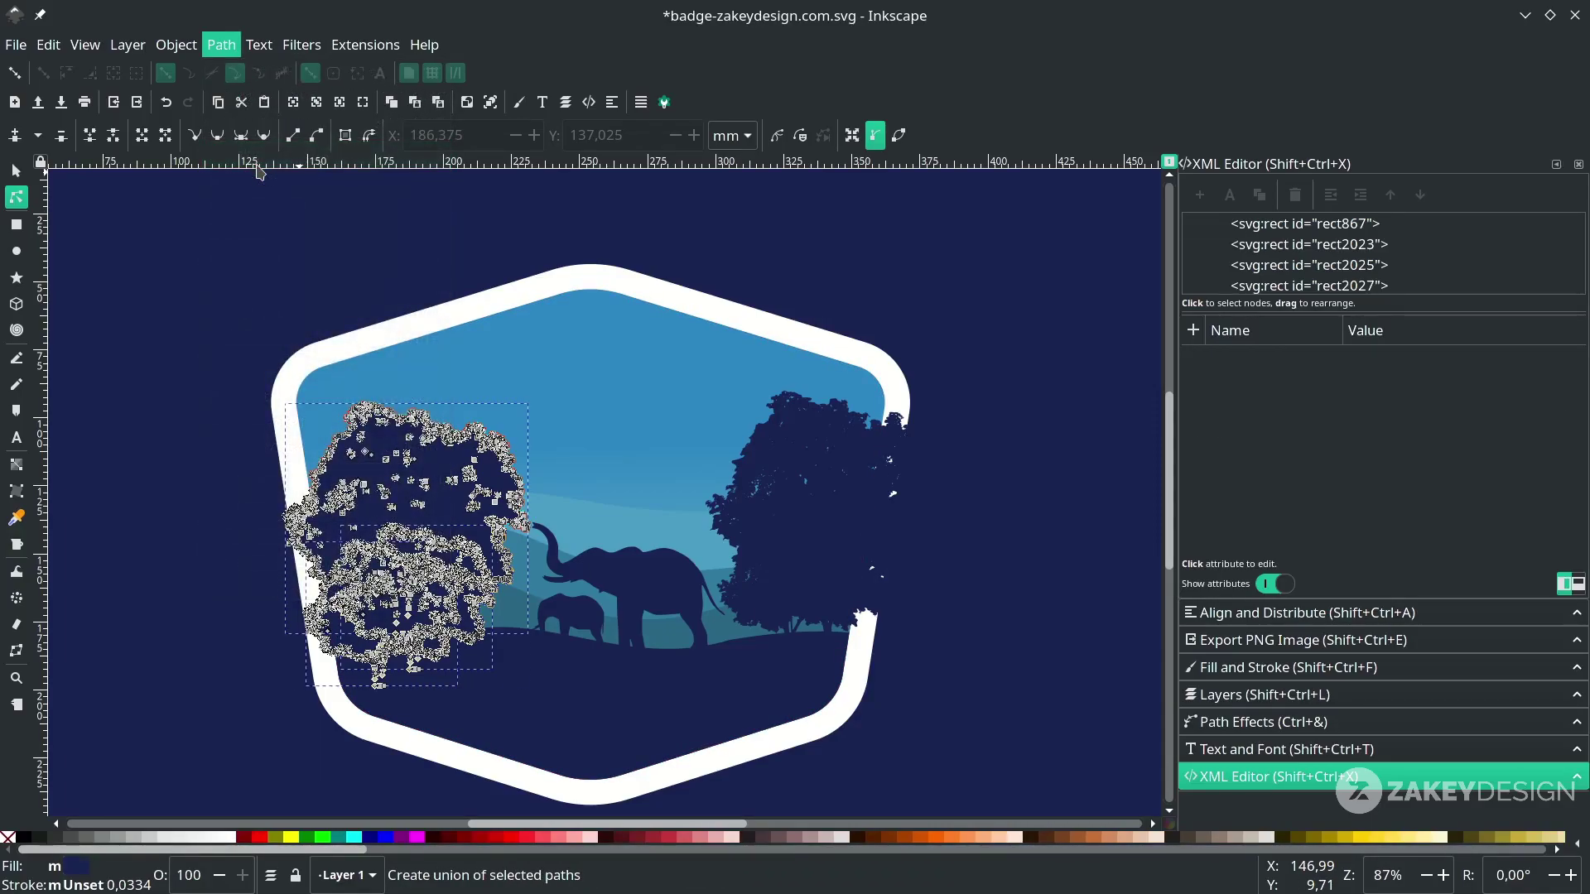
Unite the overlapping pieces of the right tree into one path
{"action": "left_click", "coordinate": [1055, 423]}
{"action": "left_click", "coordinate": [868, 519]}
{"action": "left_click_drag", "start_coordinate": [1029, 688], "coordinate": [696, 364]}
{"action": "left_click", "coordinate": [885, 621], "text": "shift"}
{"action": "left_click", "coordinate": [222, 45]}
{"action": "left_click", "coordinate": [240, 155]}
Trim the left tree to the badge's inner shape by intersecting it with a raised duplicate of the gradient sky
{"action": "key", "text": "s"}
{"action": "left_click", "coordinate": [583, 402]}
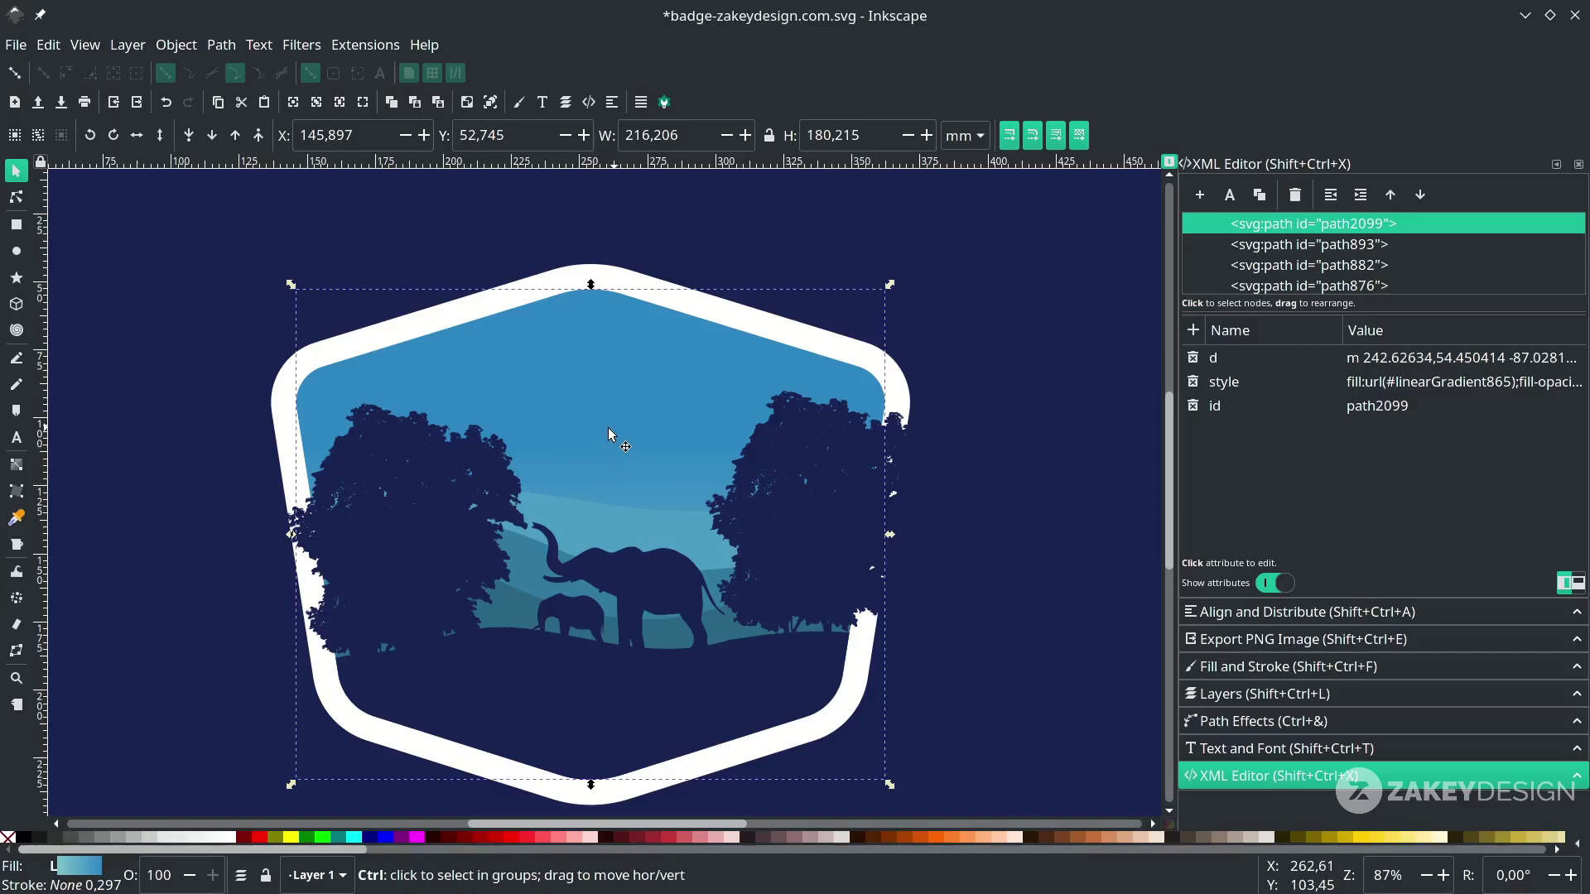
{"action": "key", "text": "Home"}
{"action": "left_click", "coordinate": [306, 531], "text": "shift"}
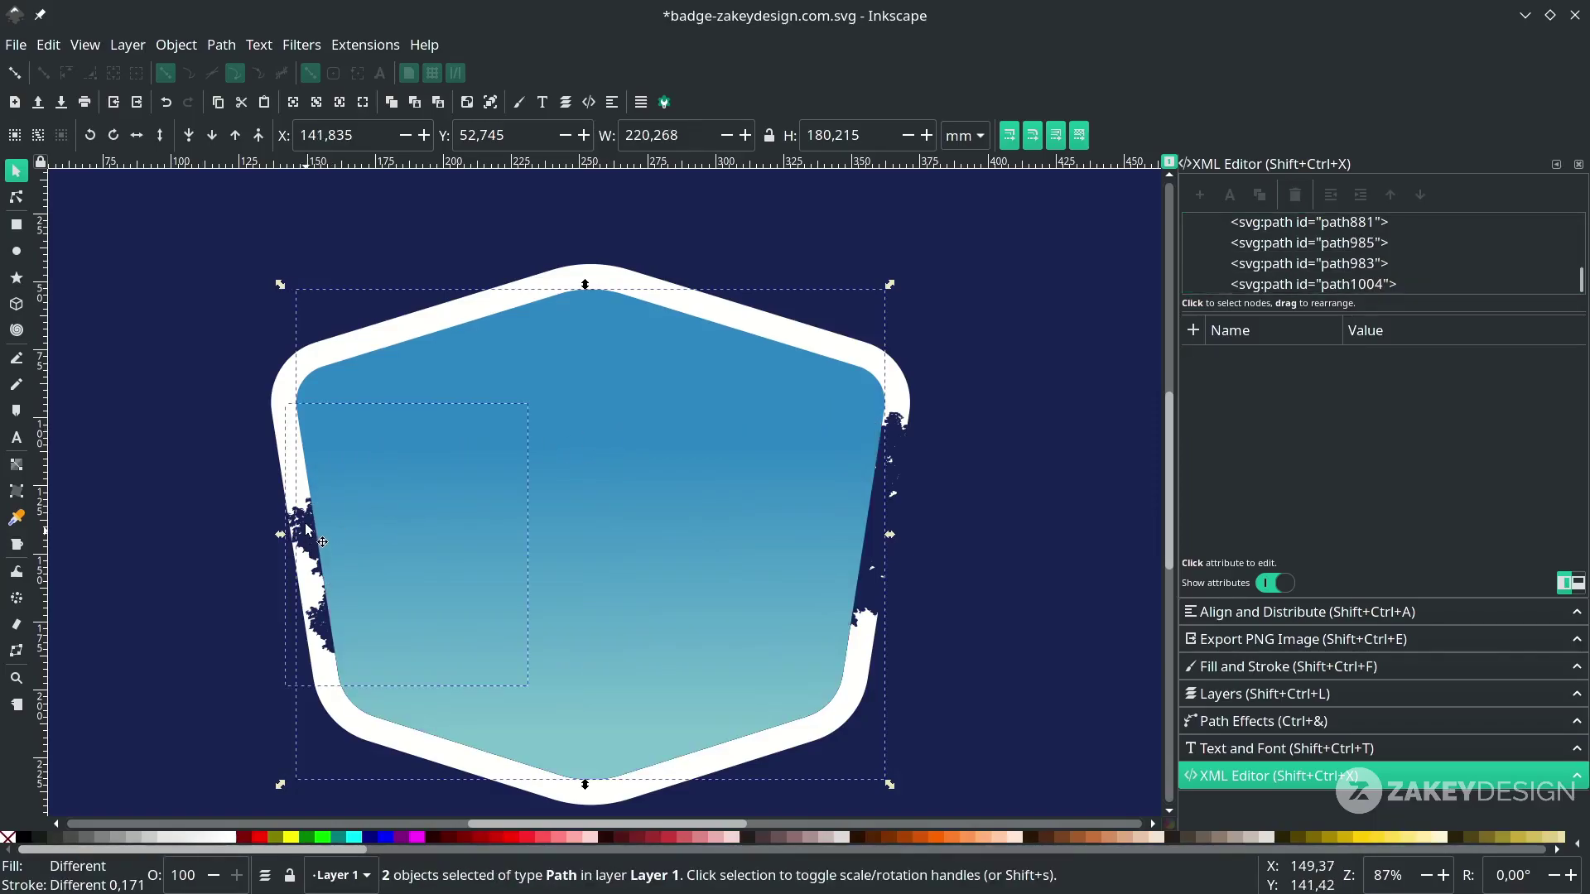
{"action": "left_click", "coordinate": [222, 45]}
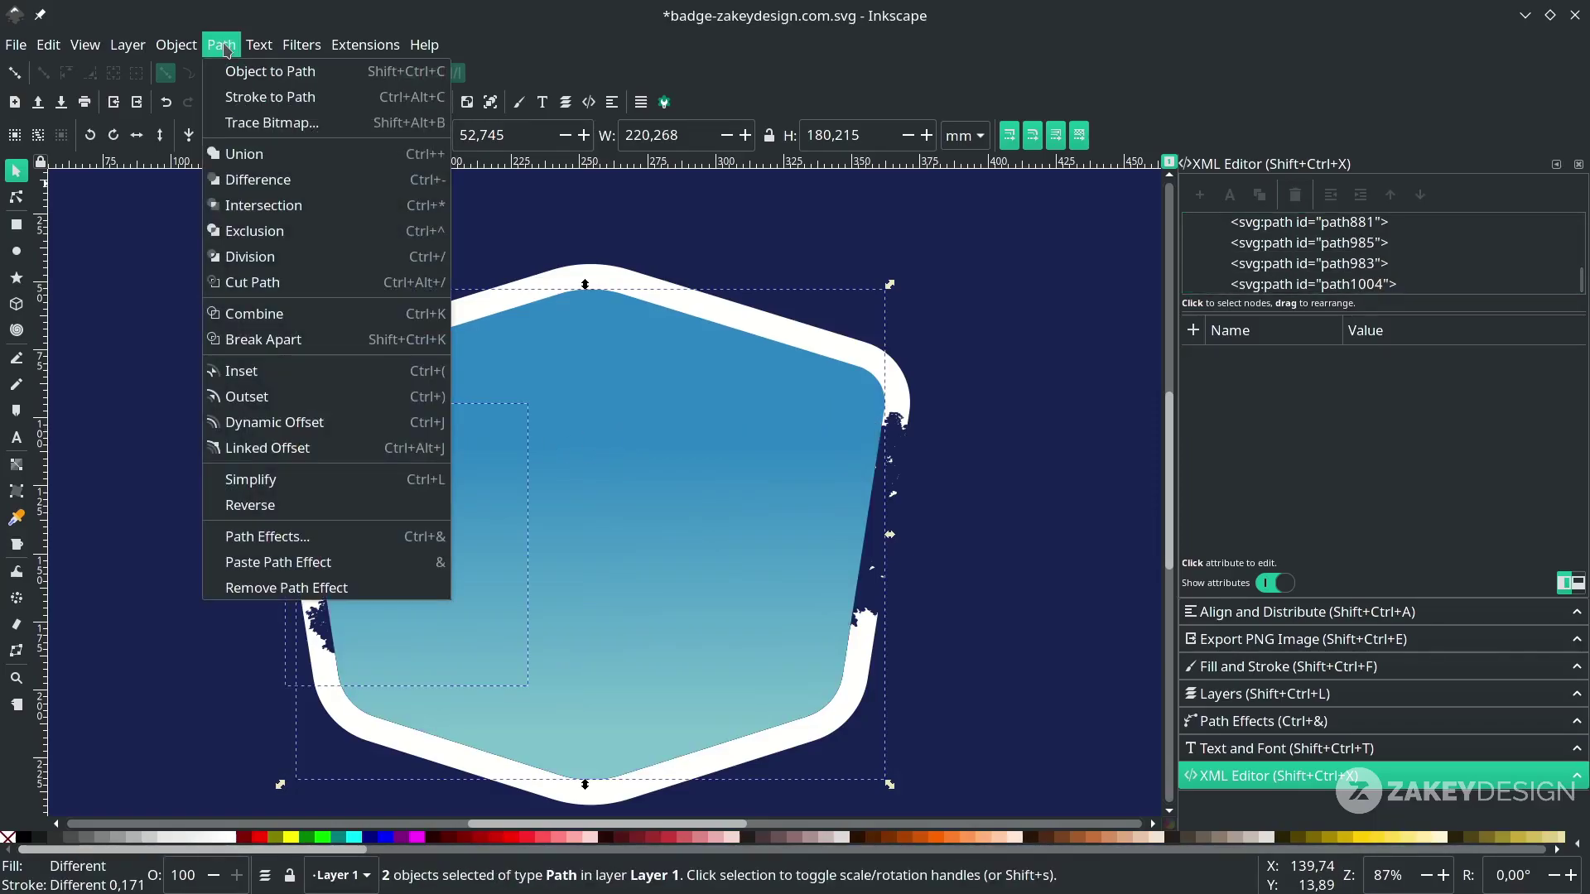
{"action": "left_click", "coordinate": [315, 214]}
{"action": "left_click", "coordinate": [211, 462]}
Trim the right tree to the badge's inner shape by intersecting it with a duplicate of the gradient sky
{"action": "left_click", "coordinate": [783, 459]}
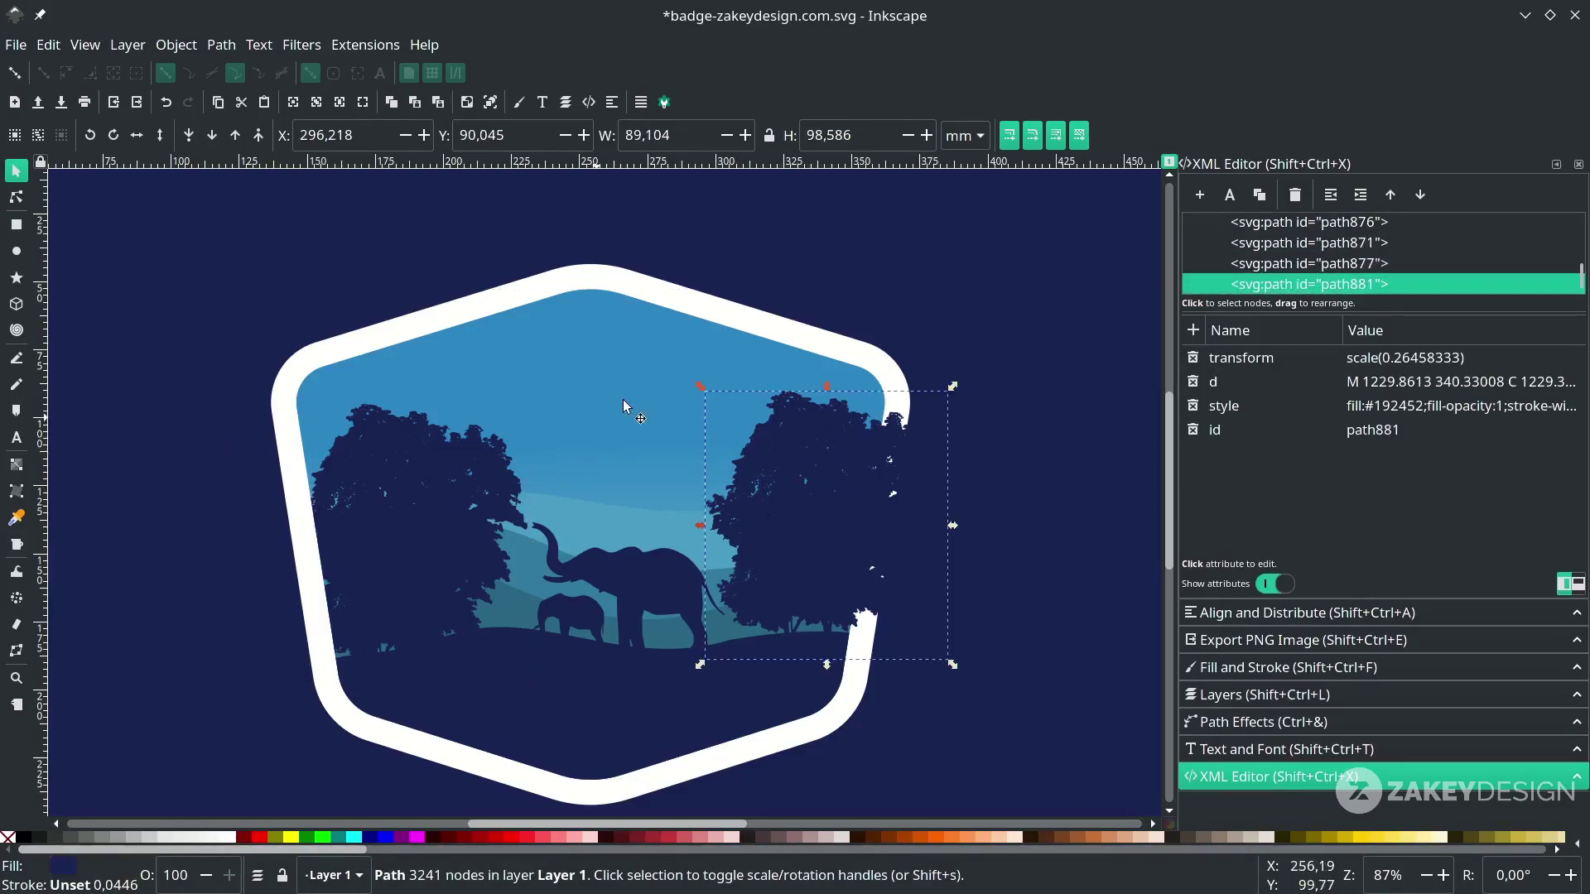
{"action": "left_click", "coordinate": [620, 397]}
{"action": "key", "text": "ctrl+d"}
{"action": "left_click", "coordinate": [919, 467], "text": "shift"}
{"action": "left_click", "coordinate": [221, 45]}
{"action": "left_click", "coordinate": [277, 208]}
{"action": "left_click", "coordinate": [540, 614]}
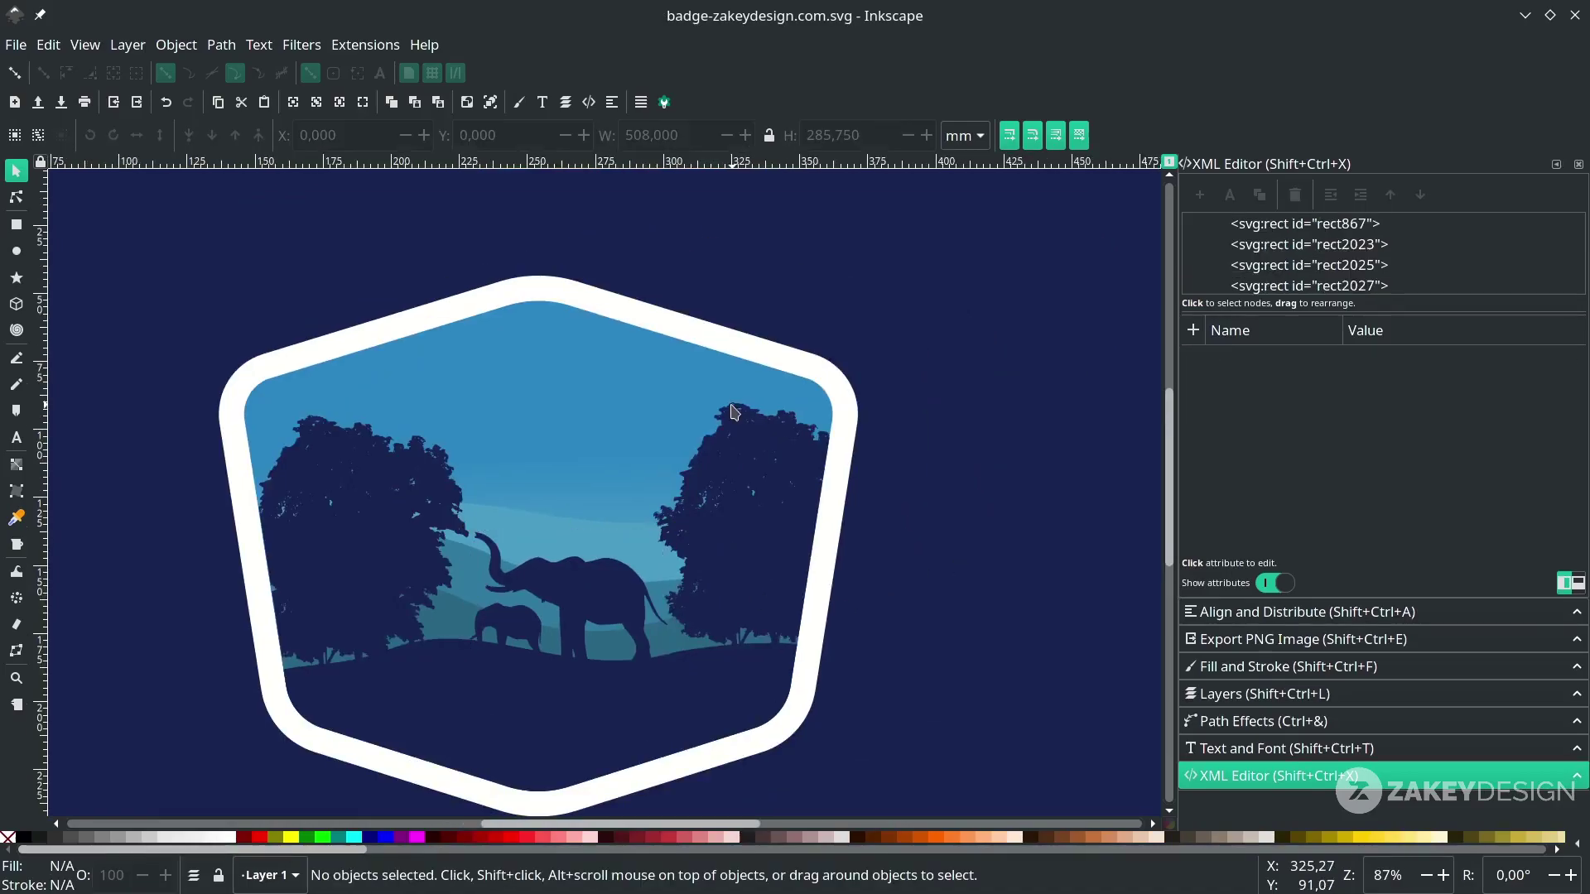
Draw a closed flat-bottomed cloud outline about 116 × 36 mm with the Bezier tool in the badge's upper right sky
{"action": "scroll", "coordinate": [760, 350], "scroll_direction": "left", "scroll_amount": 2}
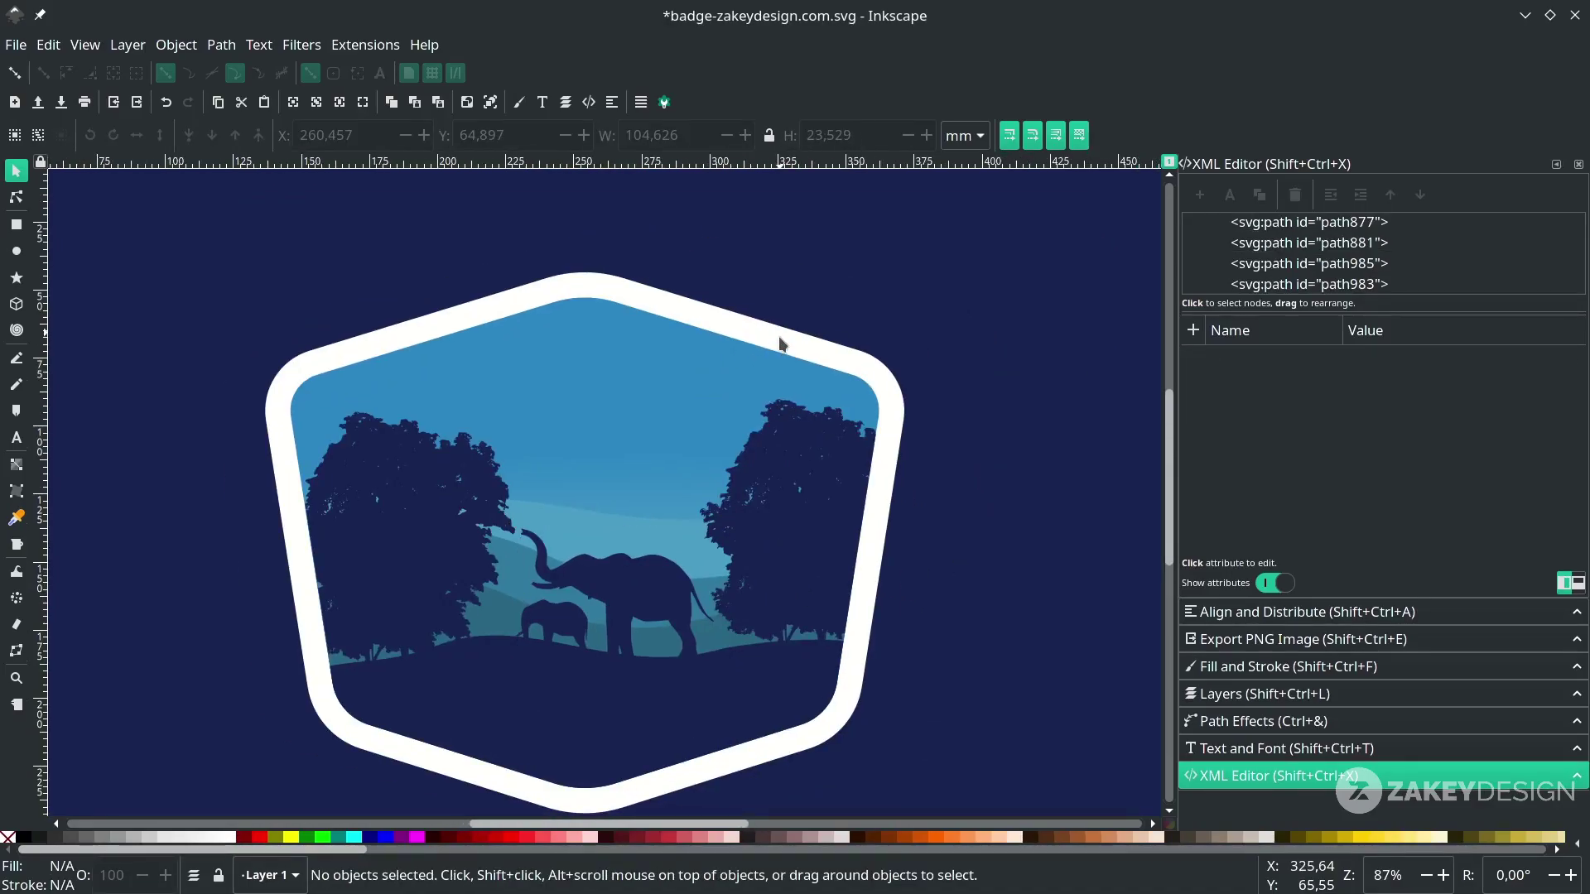
{"action": "key", "text": "b"}
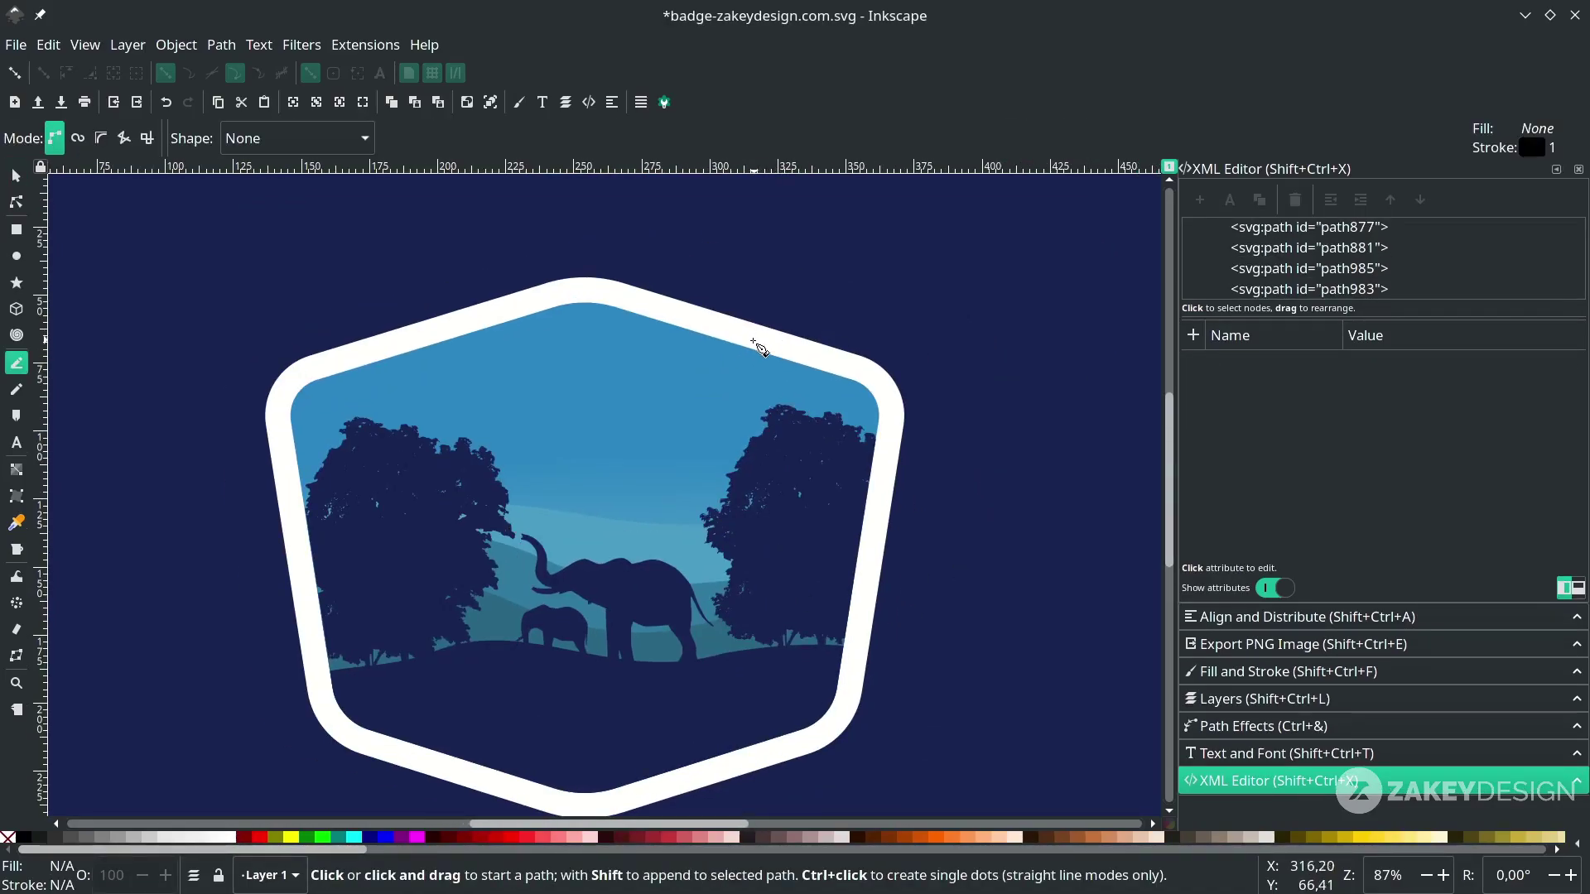
{"action": "left_click", "coordinate": [753, 336]}
{"action": "left_click_drag", "start_coordinate": [696, 366], "coordinate": [684, 401]}
{"action": "left_click_drag", "start_coordinate": [679, 380], "coordinate": [661, 421]}
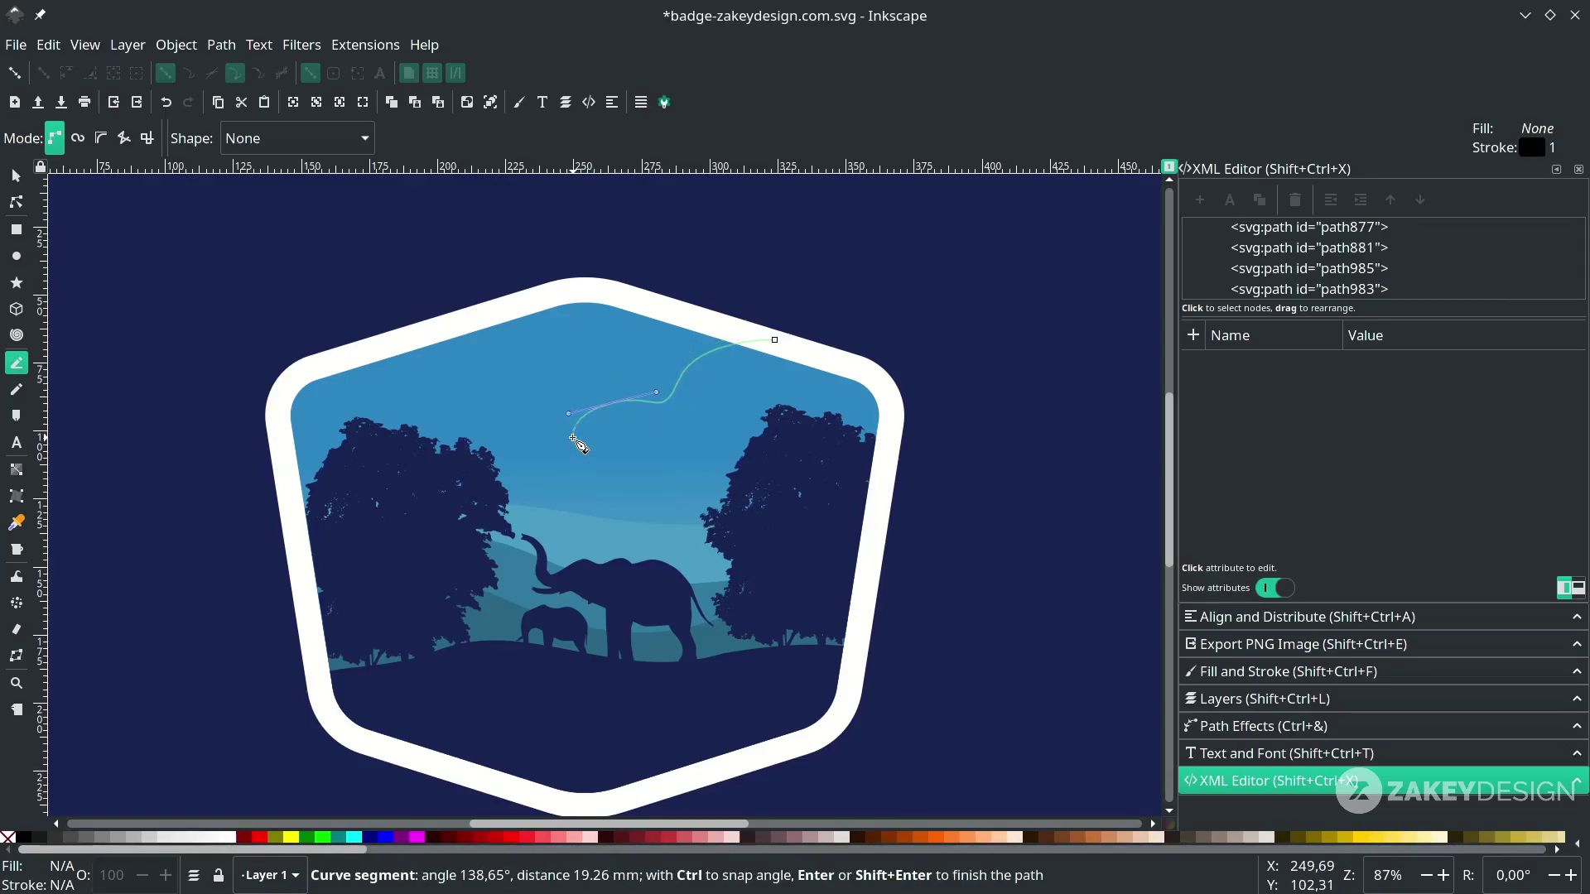
{"action": "left_click", "coordinate": [573, 438]}
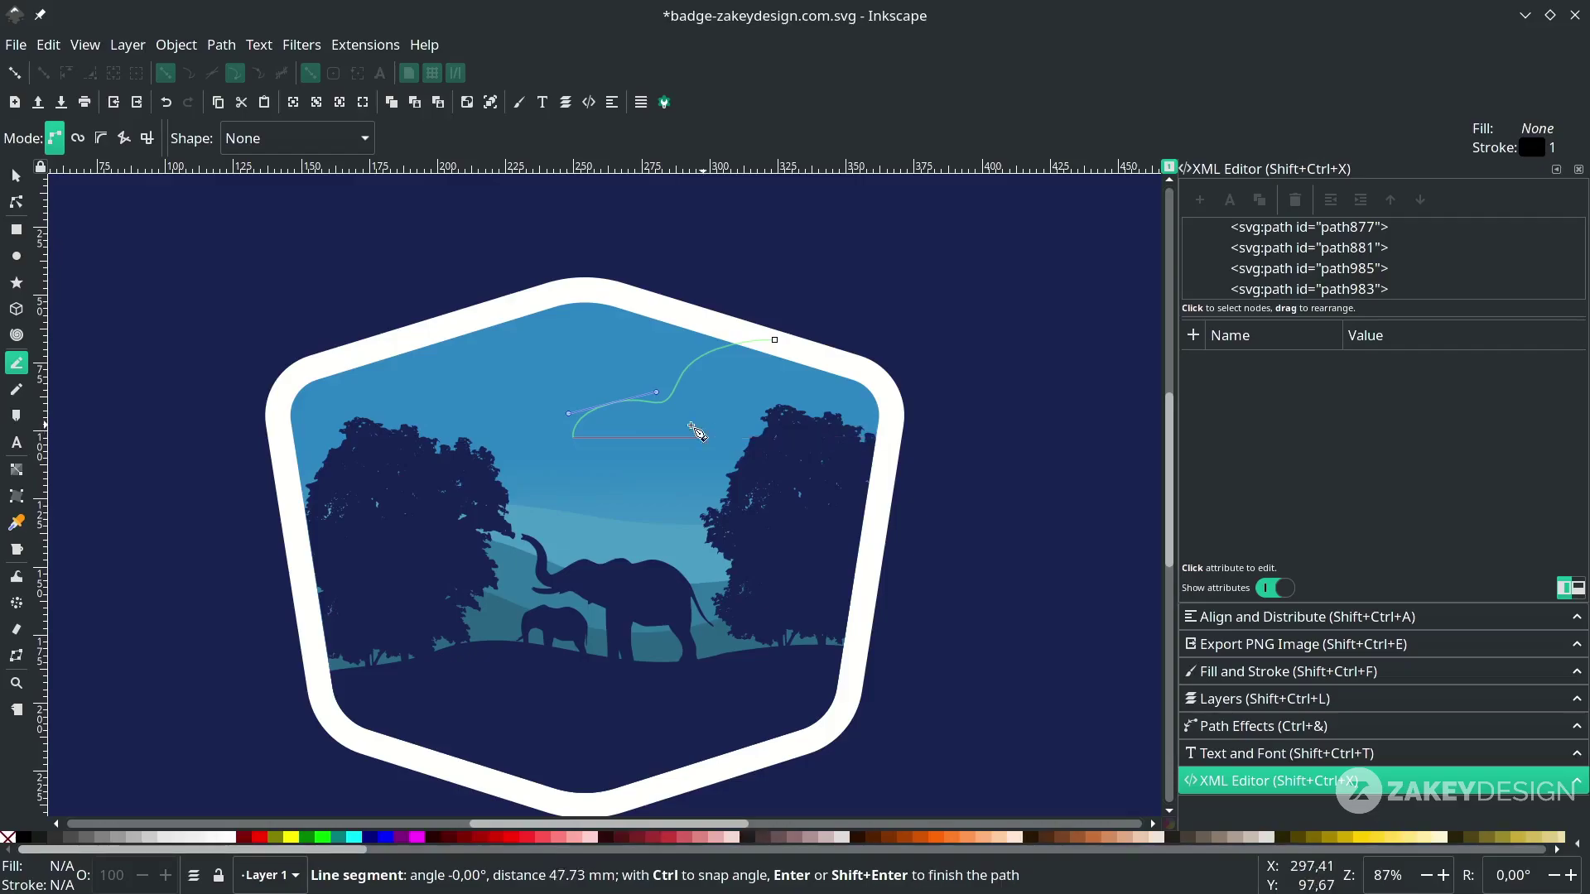
{"action": "left_click", "coordinate": [887, 436]}
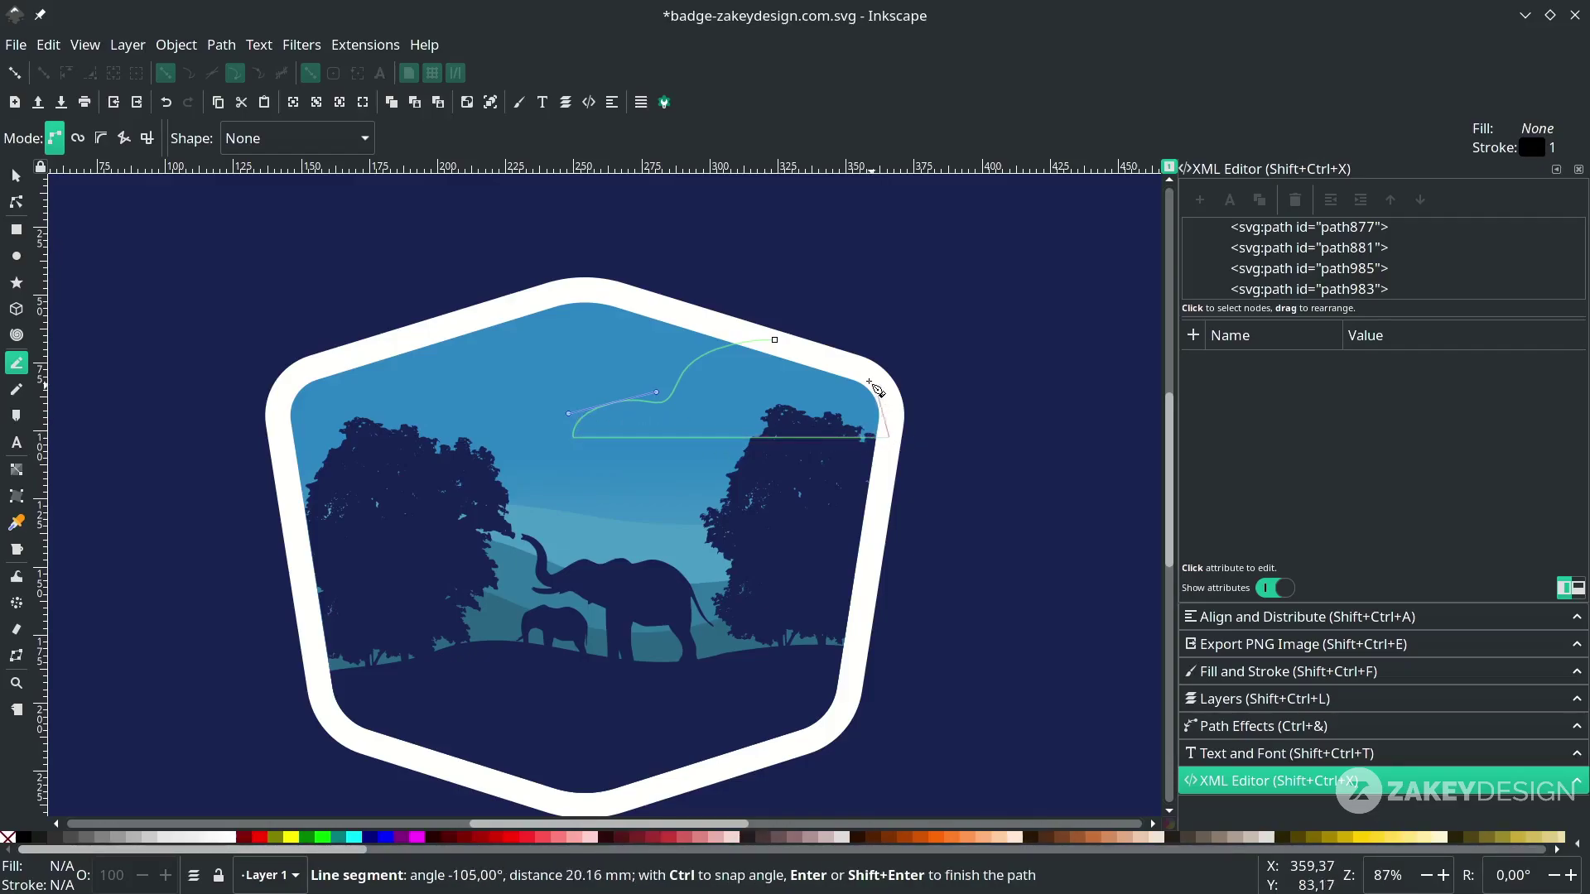
{"action": "left_click", "coordinate": [776, 340]}
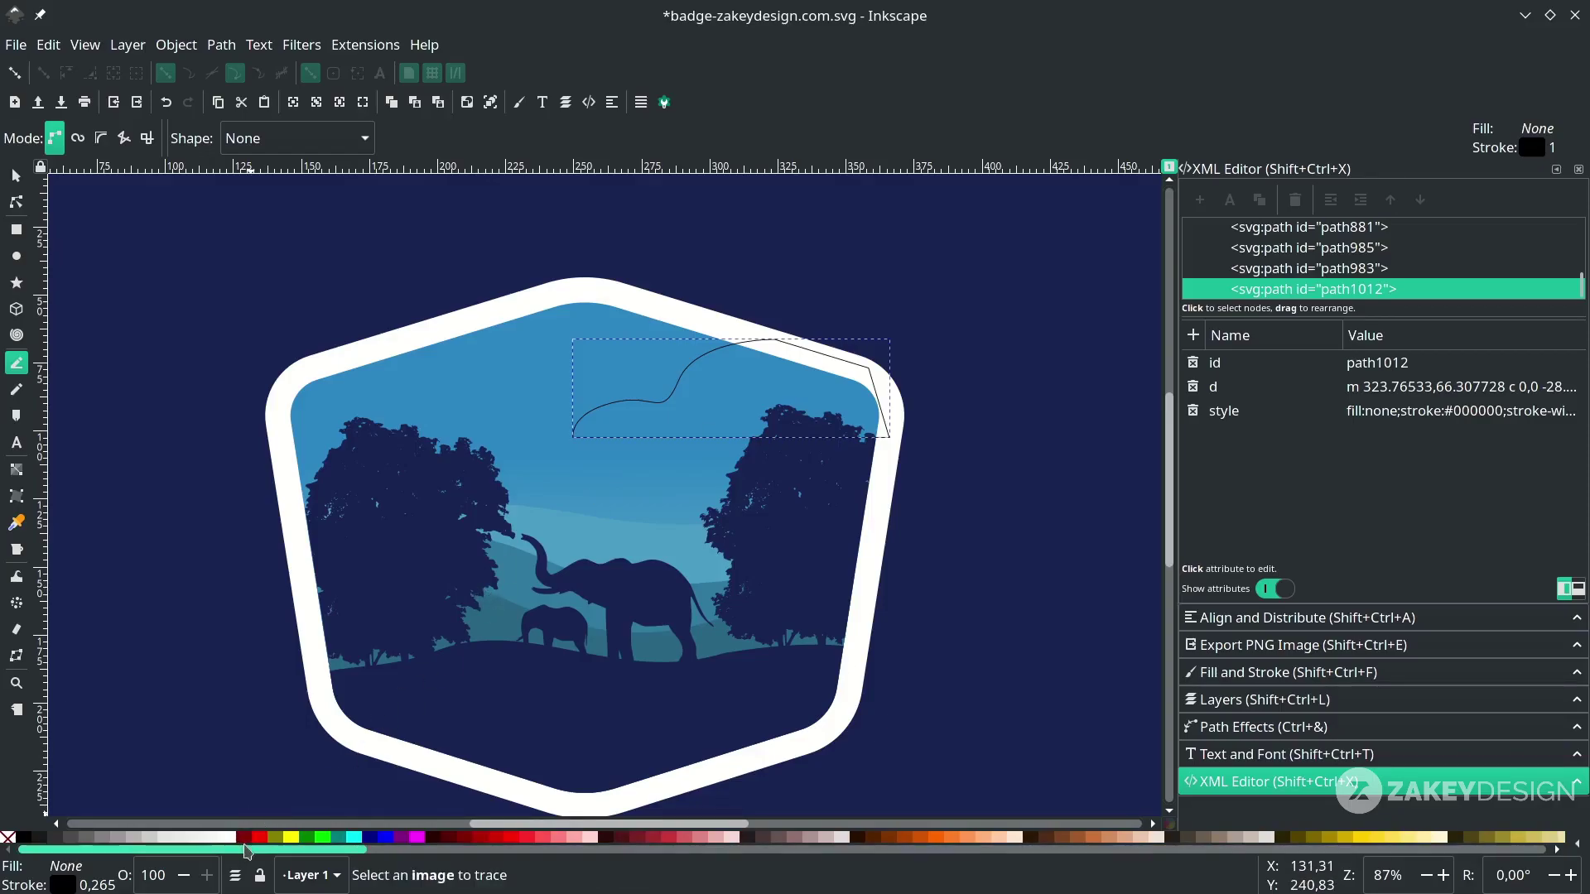
Give the cloud a white fill and remove its stroke
{"action": "left_click", "coordinate": [236, 841]}
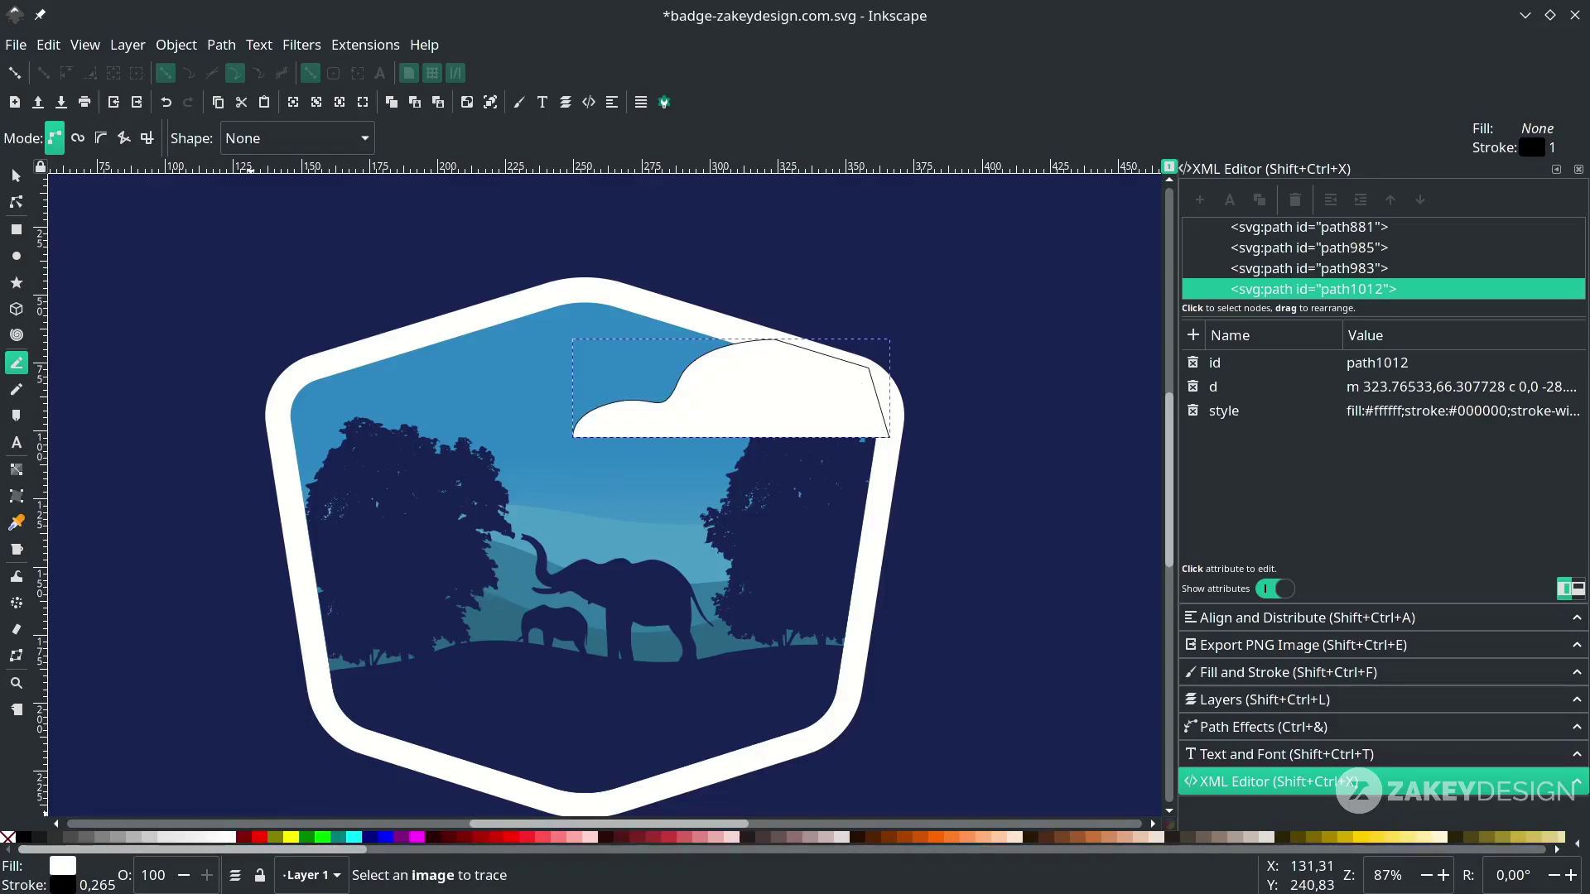
{"action": "right_click", "coordinate": [60, 888]}
{"action": "left_click", "coordinate": [107, 873]}
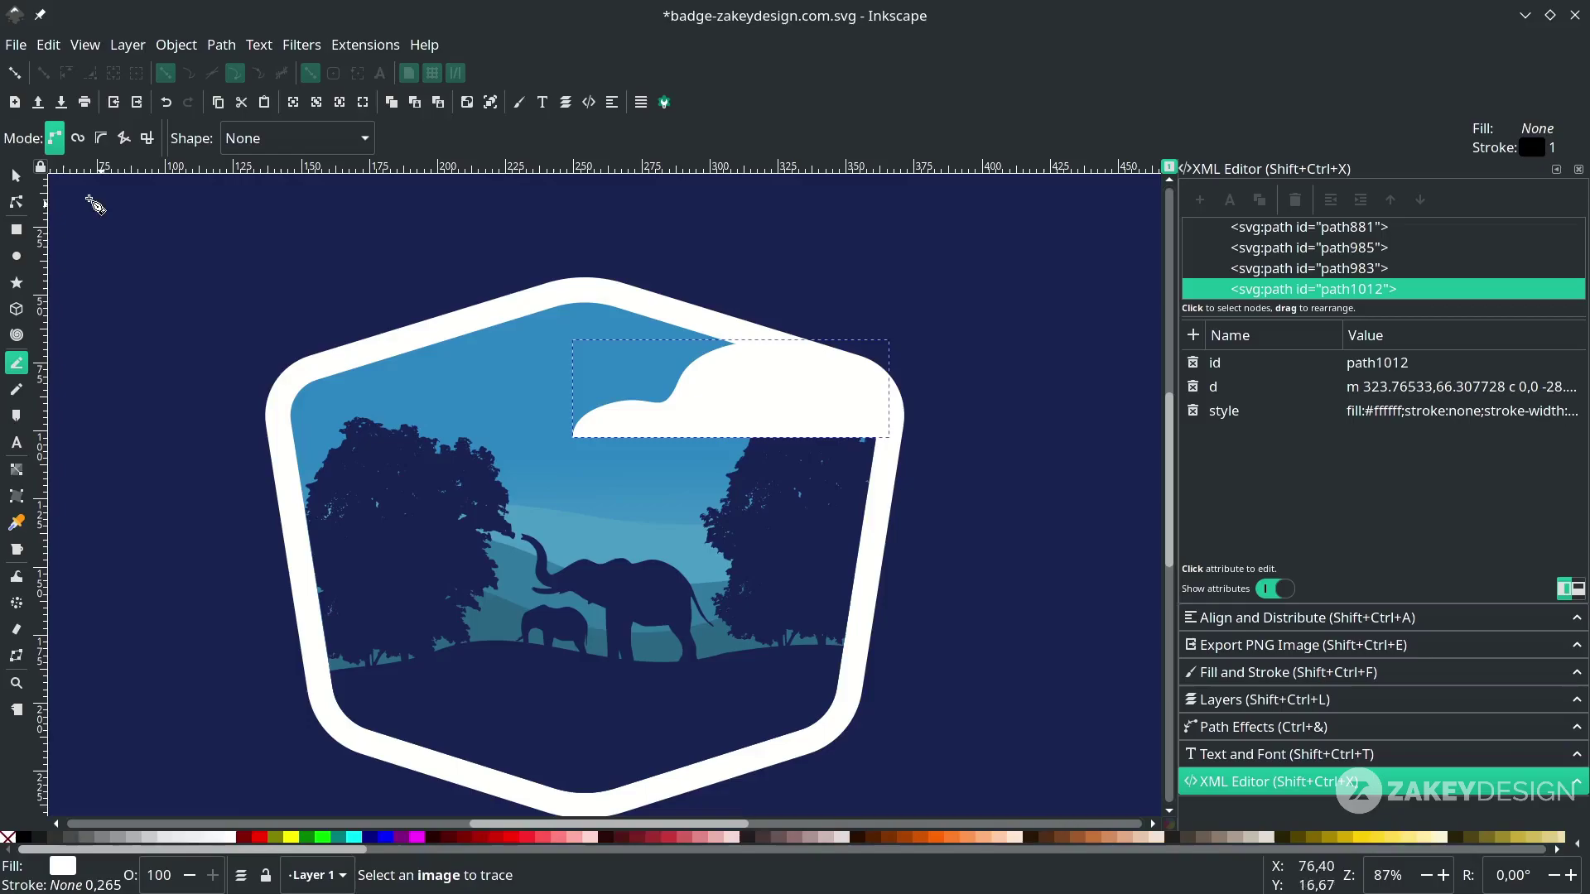
Set the cloud's opacity to 50% and lower it in the stacking order behind the right tree
{"action": "left_click", "coordinate": [17, 175]}
{"action": "left_click", "coordinate": [977, 467]}
{"action": "left_click", "coordinate": [743, 424]}
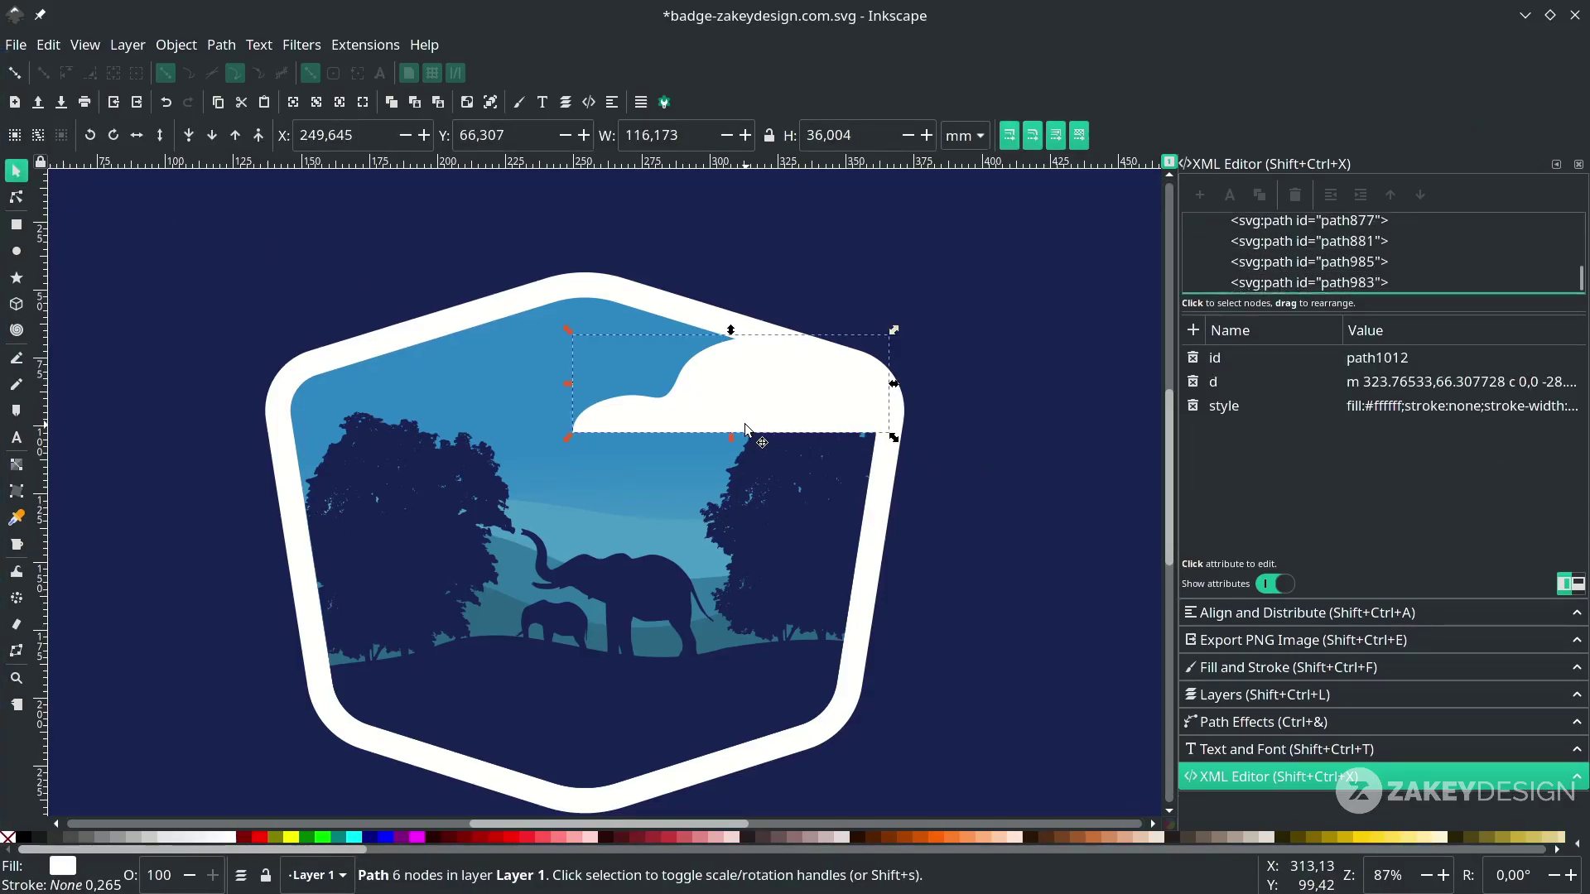
{"action": "left_click", "coordinate": [165, 878]}
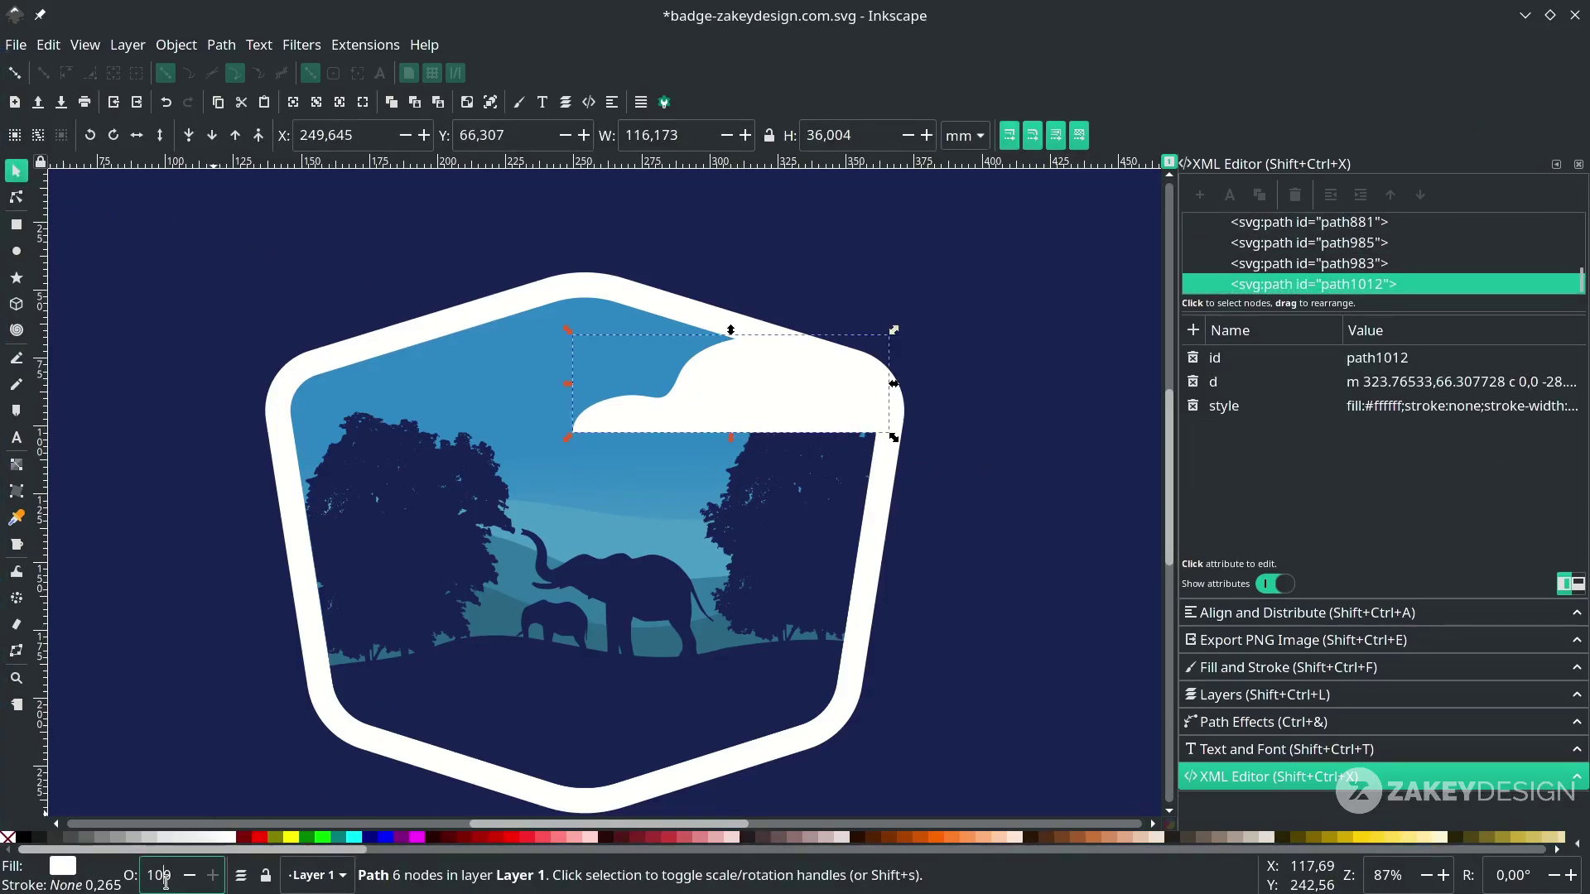
{"action": "type", "text": "50"}
{"action": "key", "text": "Return"}
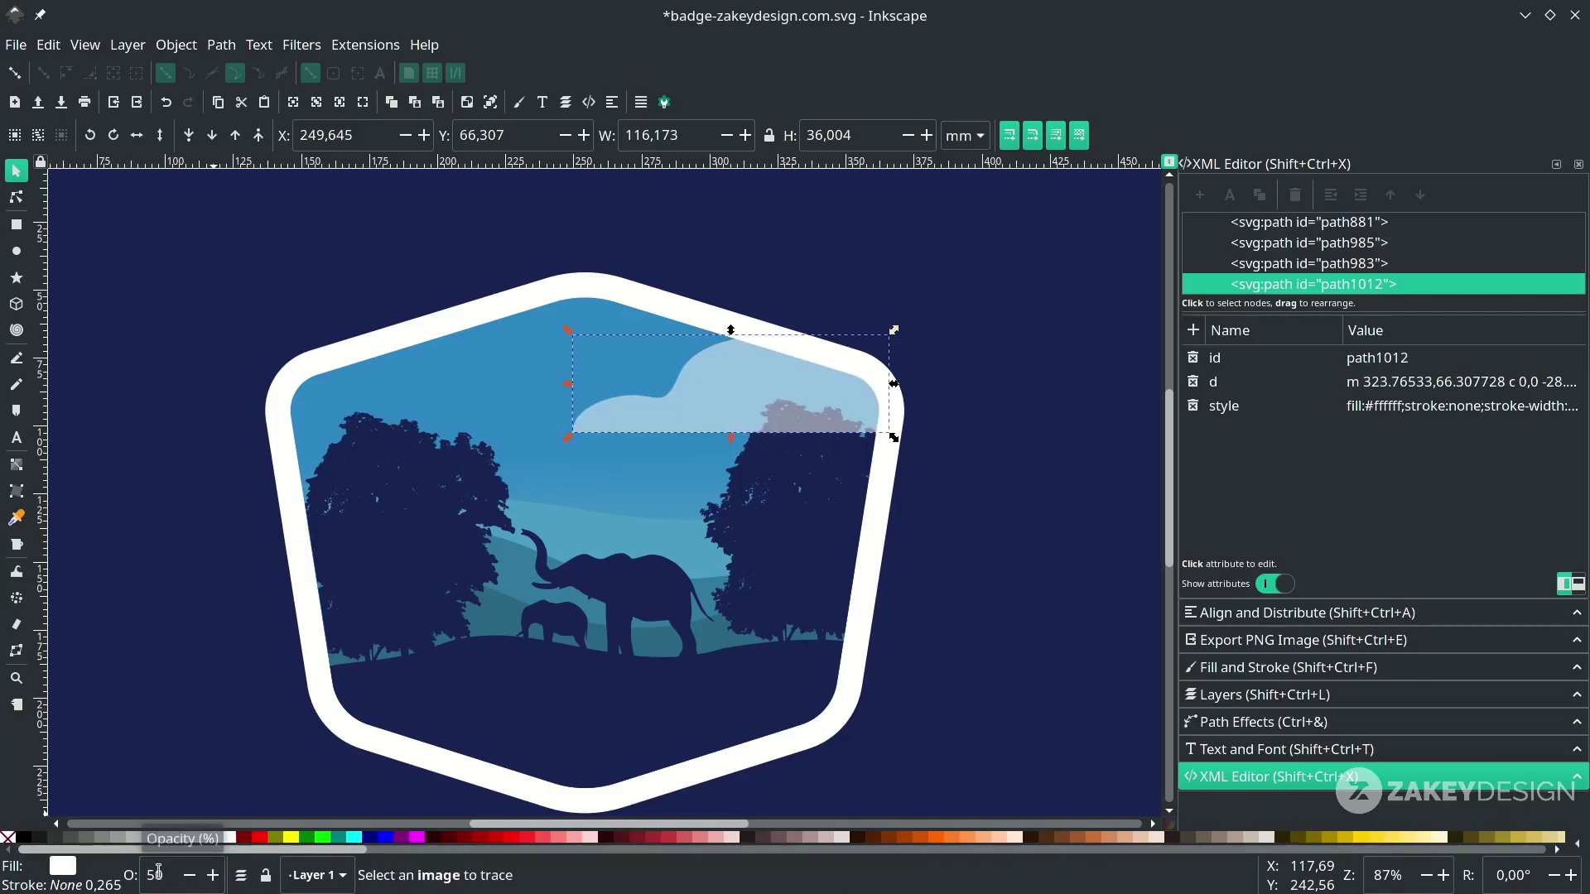
{"action": "left_click", "coordinate": [214, 143]}
{"action": "left_click", "coordinate": [236, 137]}
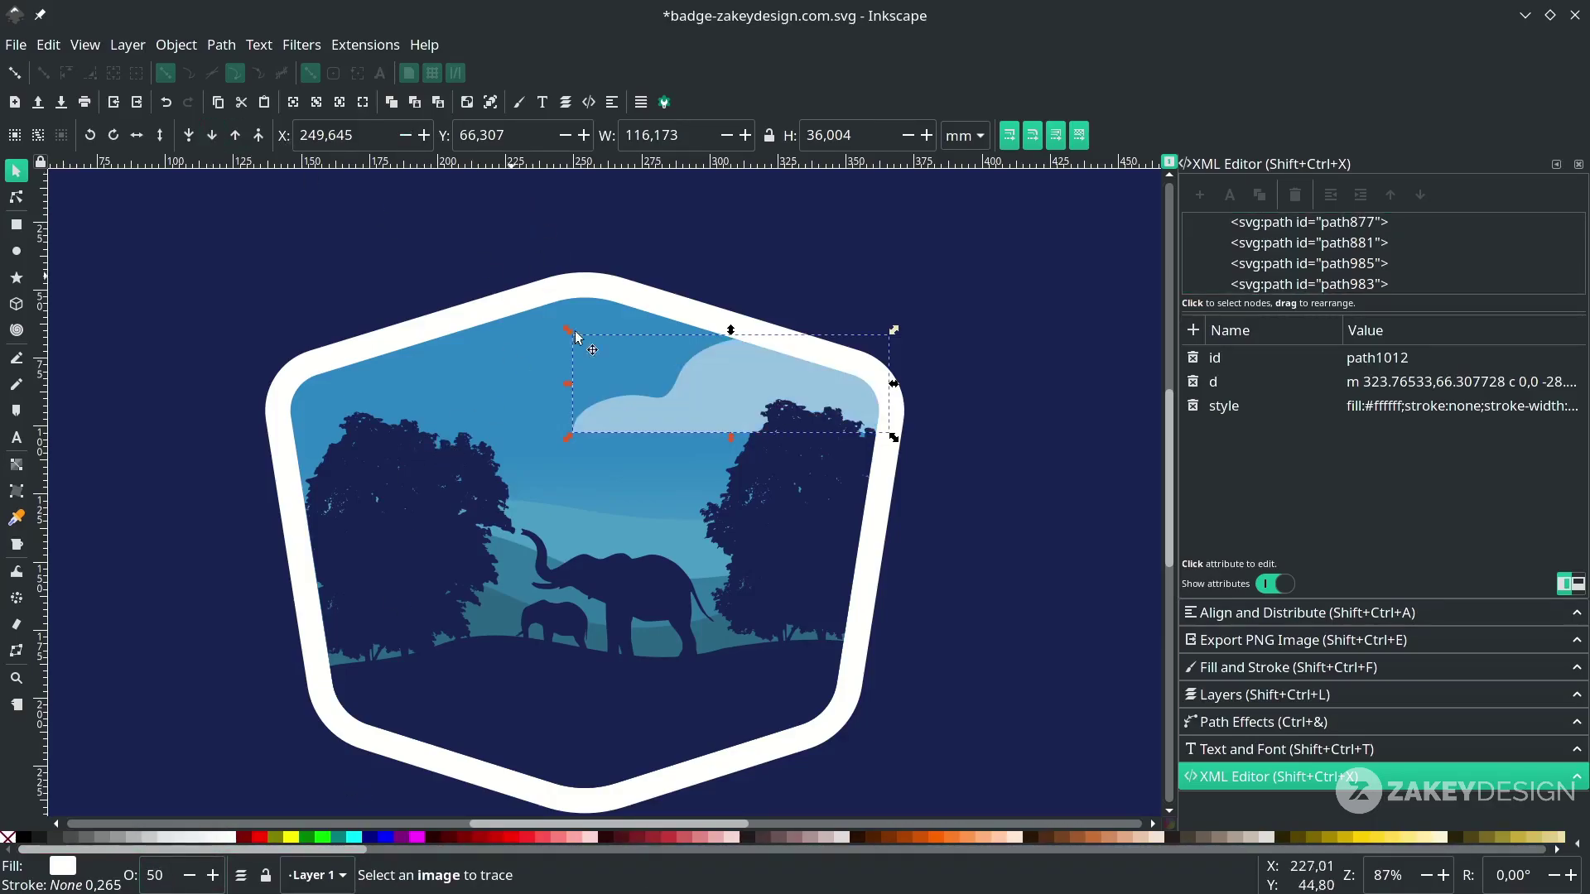
Simplify the cloud's left contour by deleting its extra node, and adjust the remaining nodes and curve handles for a smoother outline
{"action": "scroll", "coordinate": [750, 393], "scroll_direction": "up", "scroll_amount": 1}
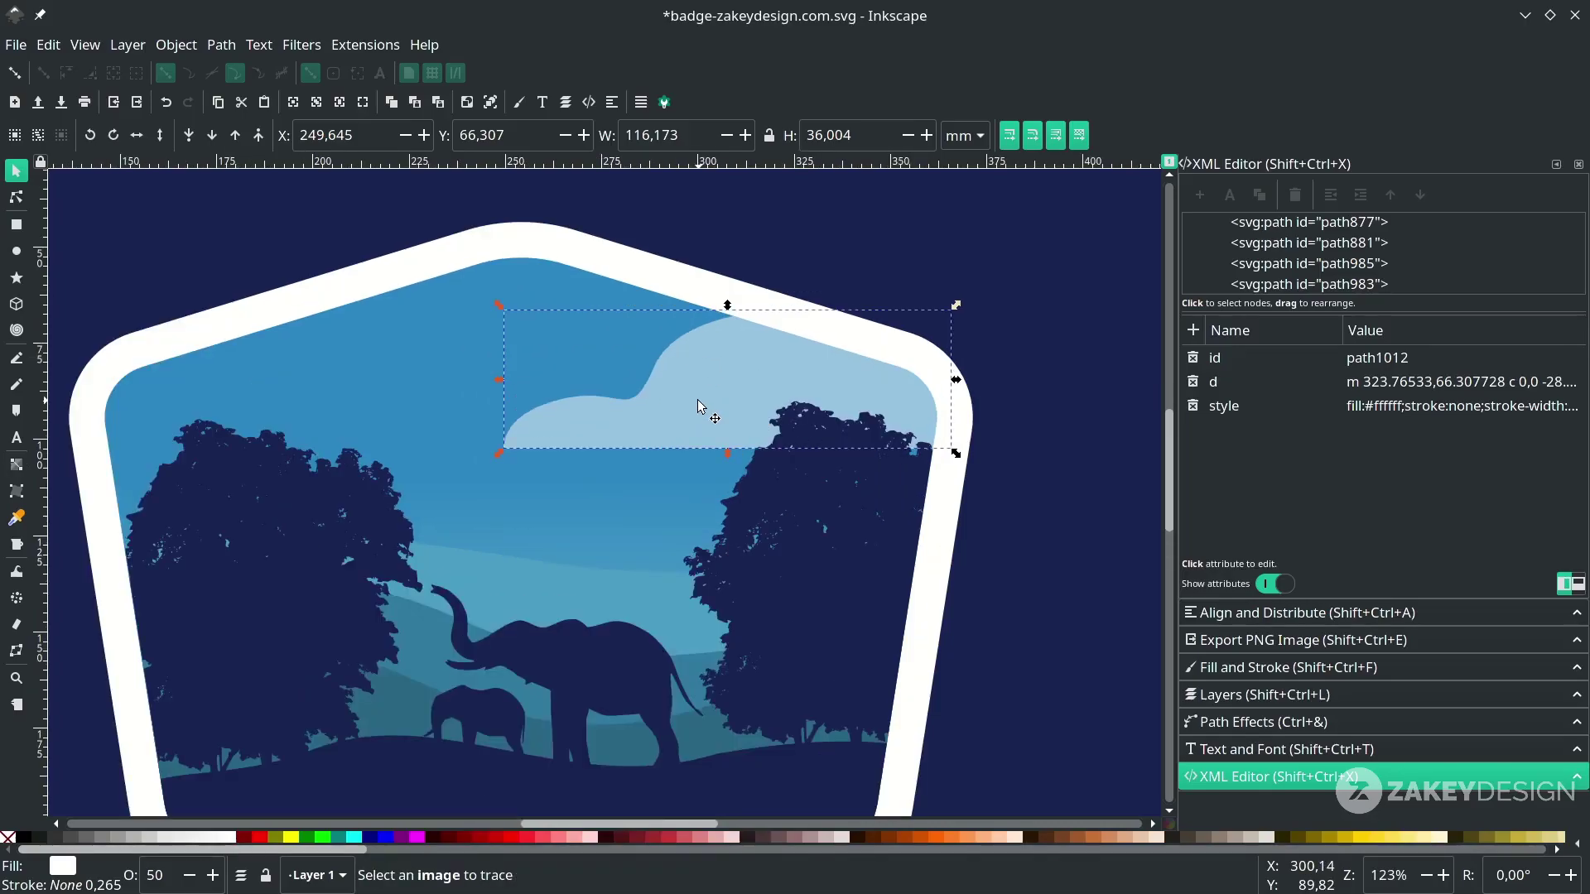
{"action": "key", "text": "n"}
{"action": "left_click", "coordinate": [561, 400]}
{"action": "key", "text": "Delete"}
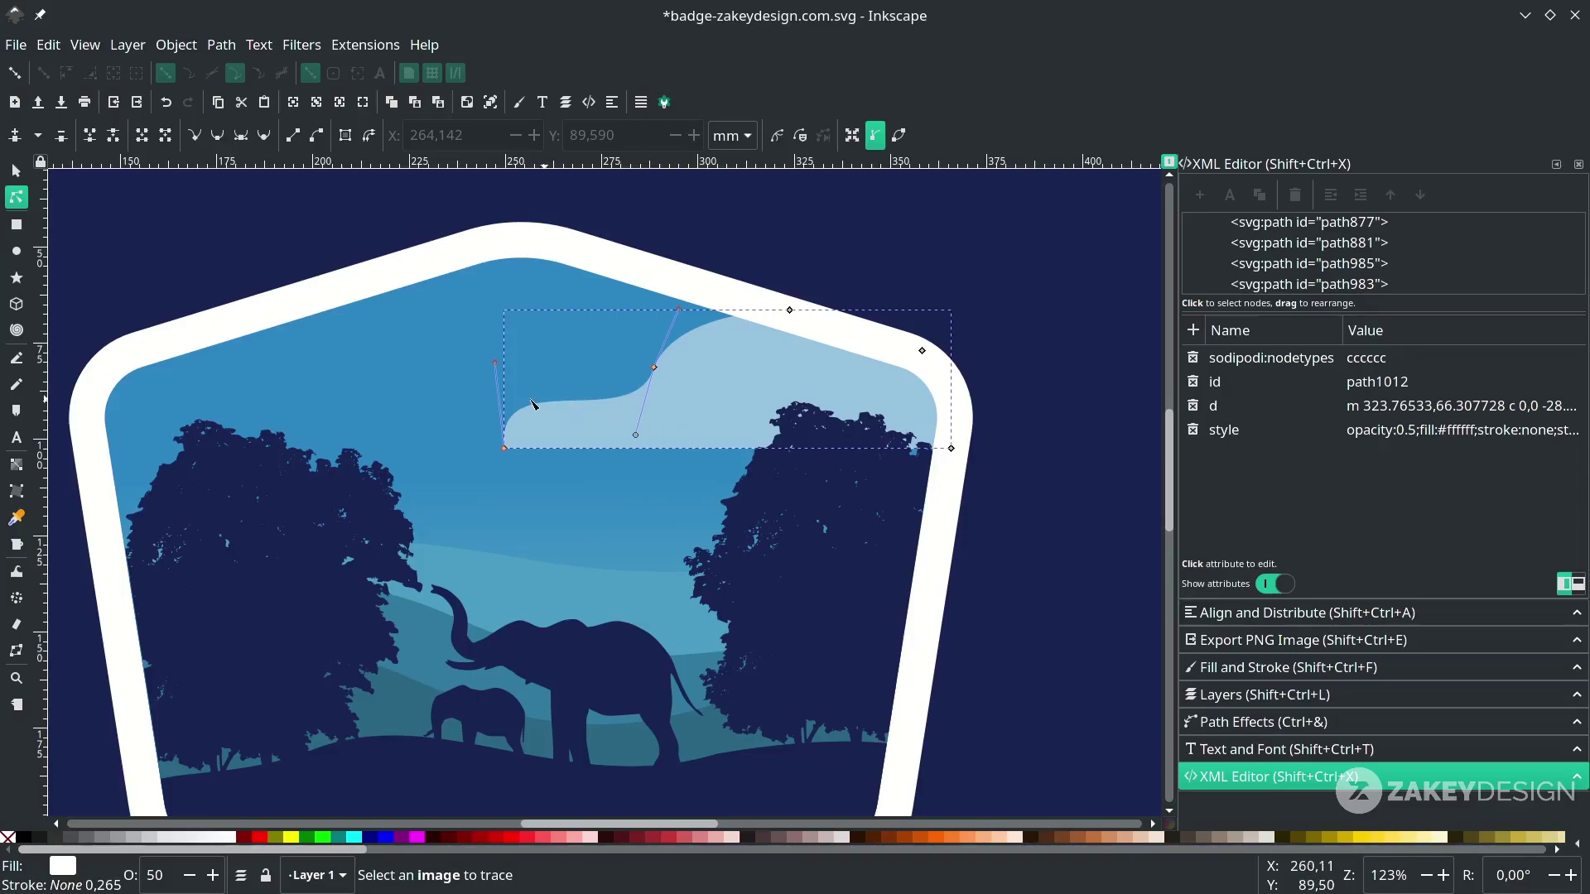
{"action": "left_click_drag", "start_coordinate": [495, 364], "coordinate": [539, 351]}
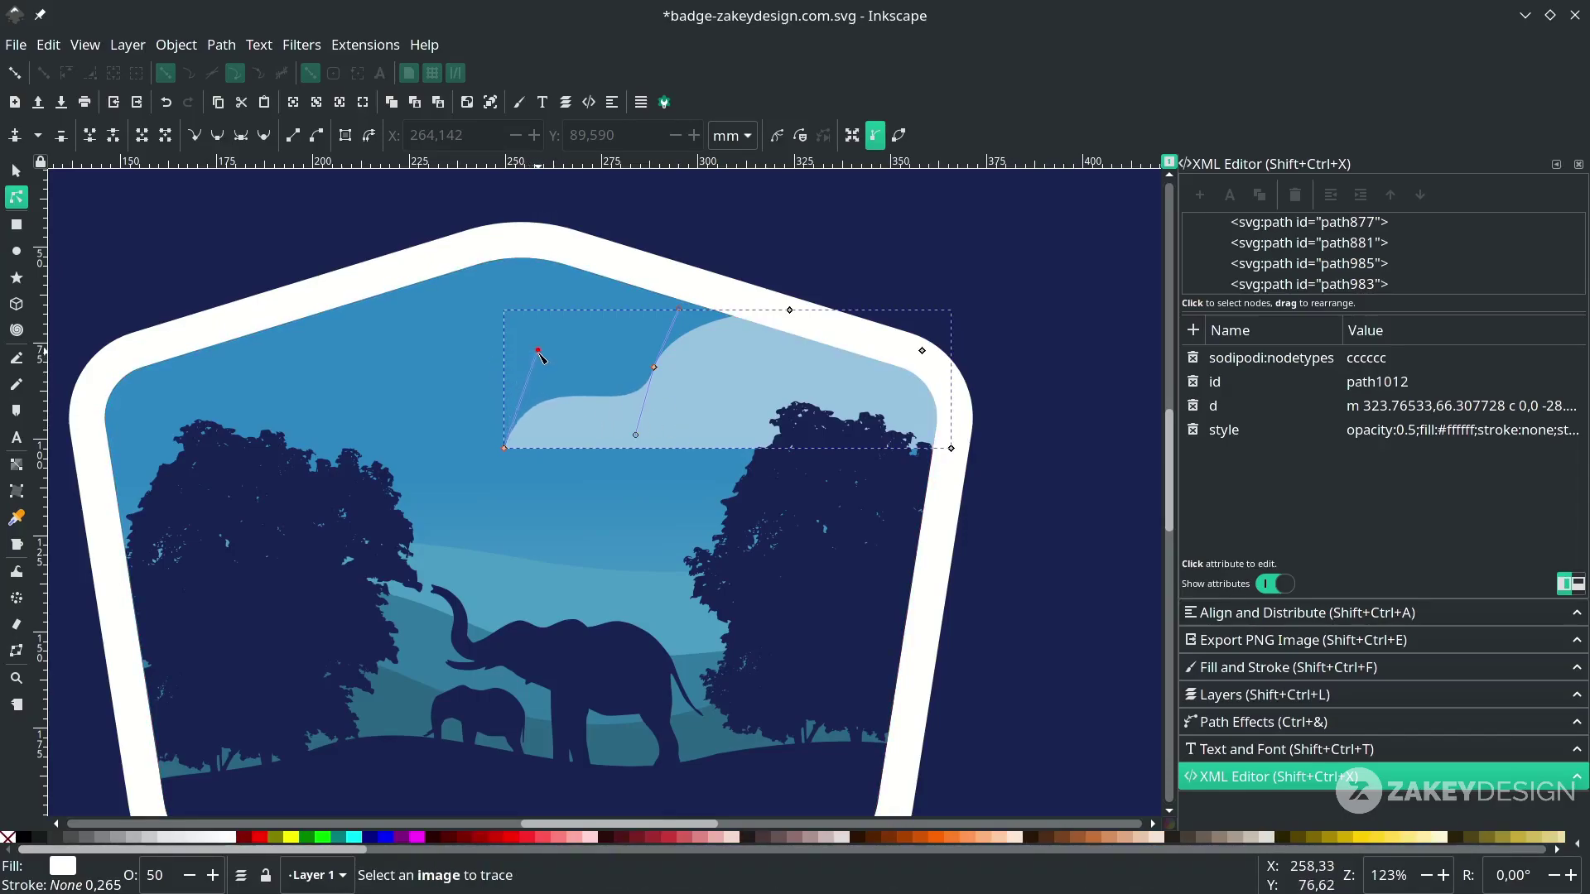
{"action": "left_click_drag", "start_coordinate": [654, 367], "coordinate": [667, 353]}
{"action": "left_click_drag", "start_coordinate": [951, 448], "coordinate": [946, 443]}
{"action": "left_click_drag", "start_coordinate": [505, 448], "coordinate": [520, 447]}
{"action": "left_click_drag", "start_coordinate": [659, 352], "coordinate": [666, 338]}
Shift the cloud to the right so it extends past the badge's white outline
{"action": "key", "text": "s"}
{"action": "left_click_drag", "start_coordinate": [743, 410], "coordinate": [792, 412]}
{"action": "scroll", "coordinate": [959, 320], "scroll_direction": "down", "scroll_amount": 2}
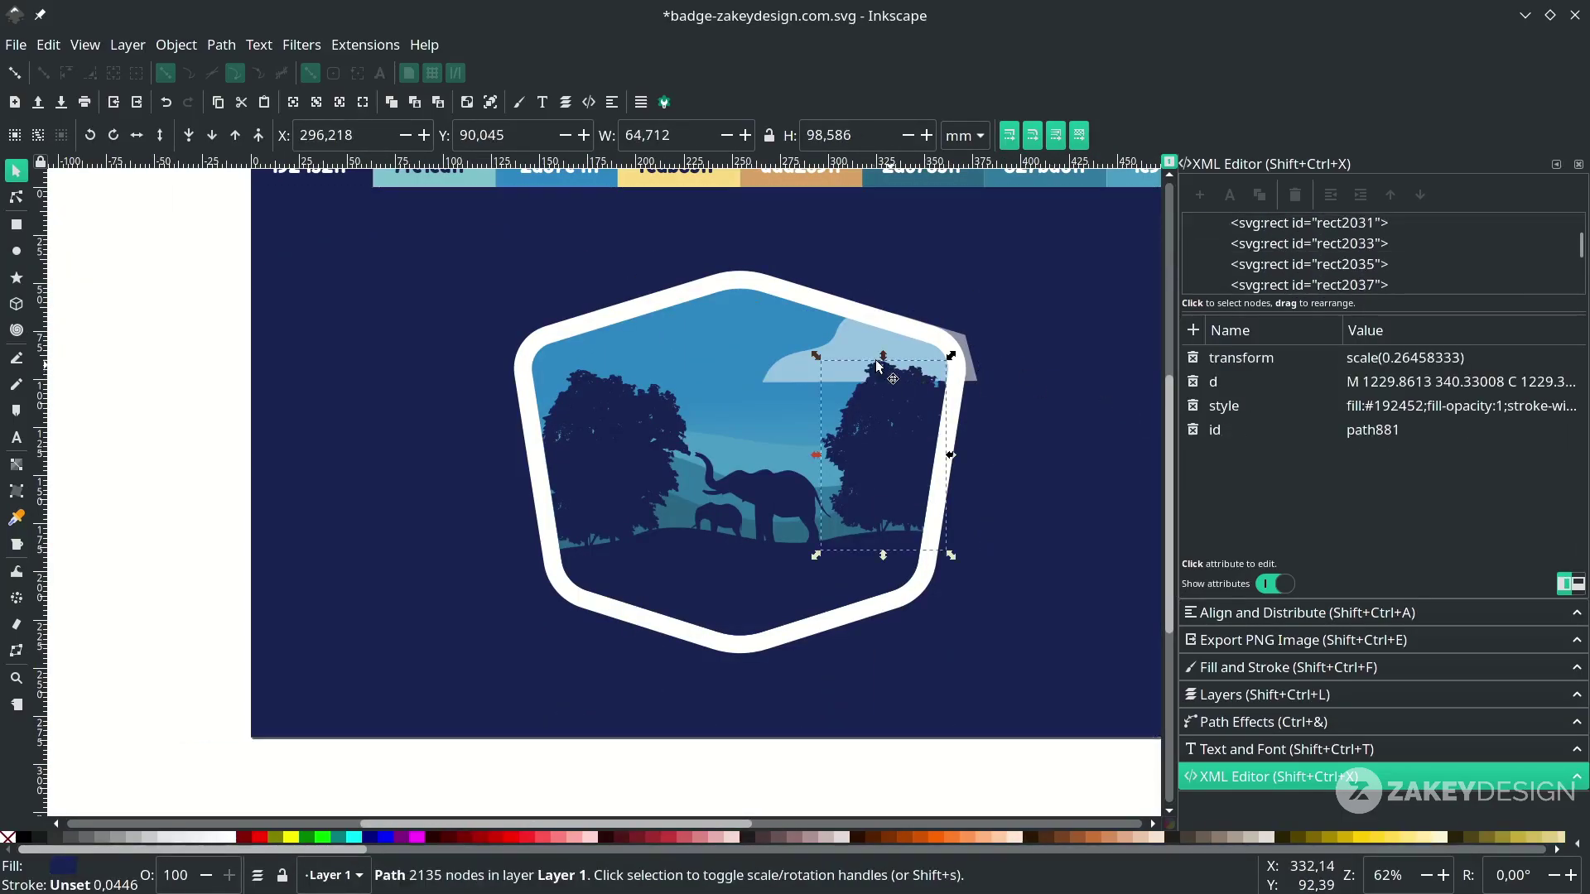
{"action": "scroll", "coordinate": [833, 362], "scroll_direction": "up", "scroll_amount": 1}
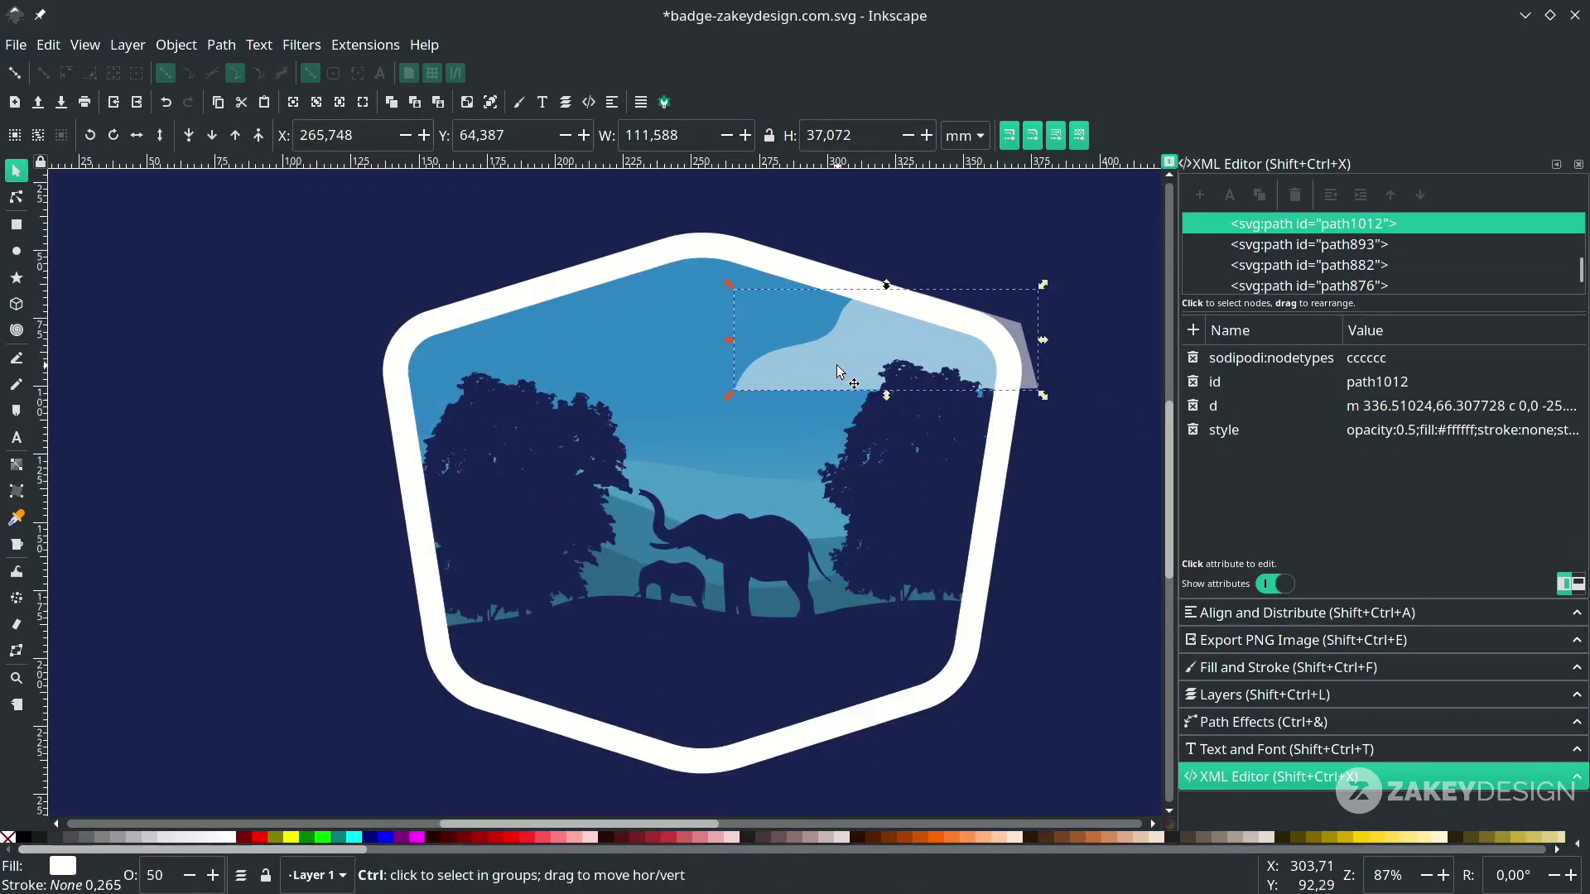
Duplicate the cloud, mirror the copy horizontally, and place it above the left tree at about 80 × 26 mm
{"action": "key", "text": "ctrl+d"}
{"action": "left_click_drag", "start_coordinate": [836, 364], "coordinate": [500, 361]}
{"action": "key", "text": "h"}
{"action": "scroll", "coordinate": [559, 353], "scroll_direction": "up", "scroll_amount": 1}
{"action": "left_click_drag", "start_coordinate": [715, 410], "coordinate": [586, 363]}
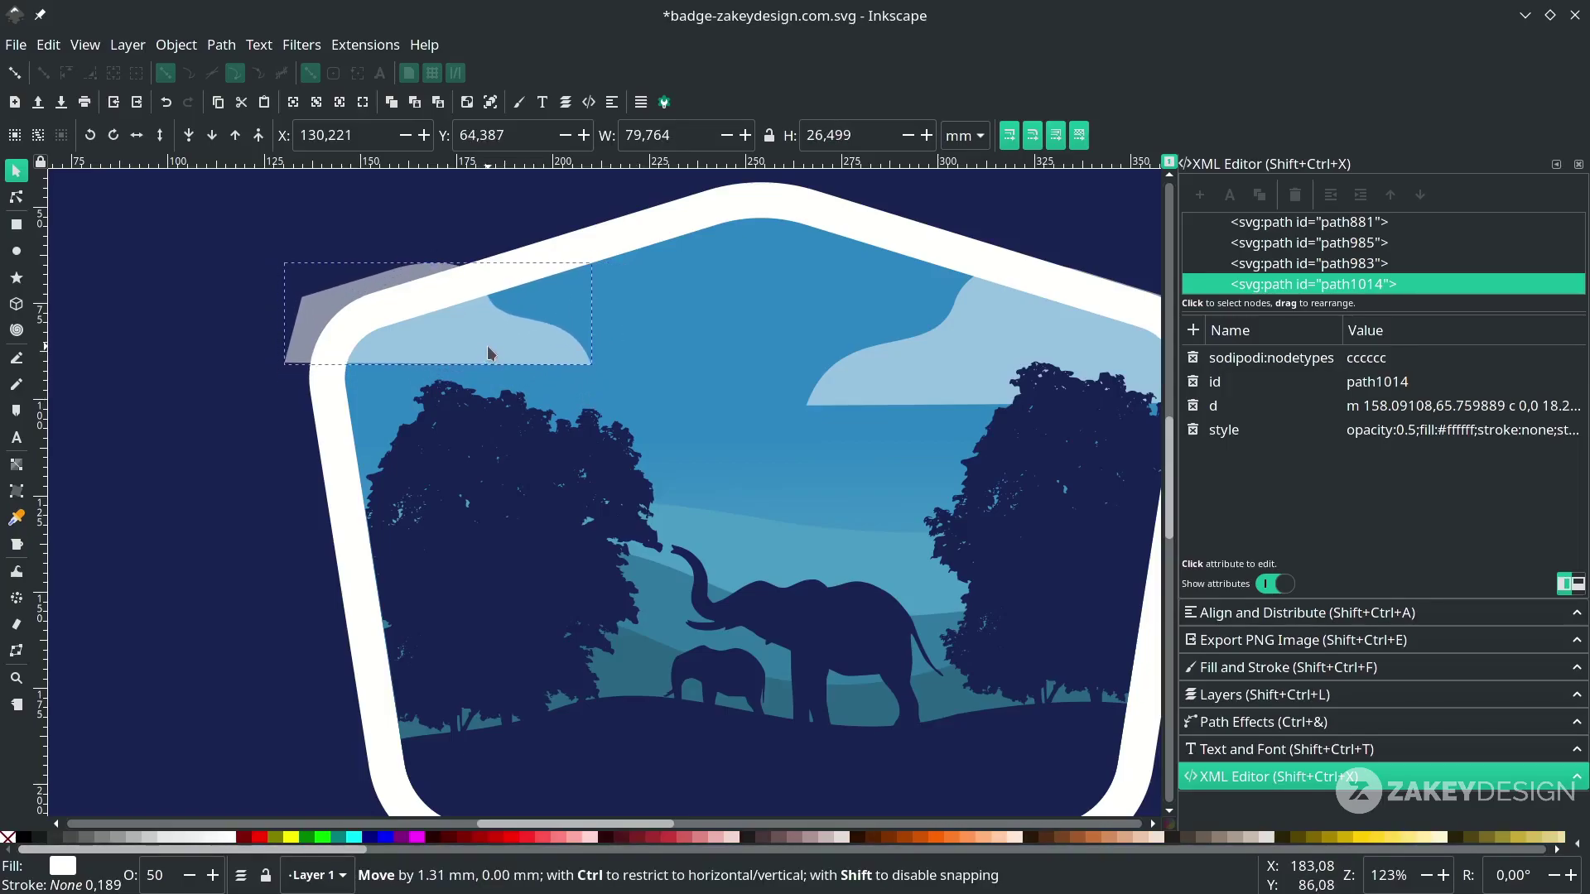
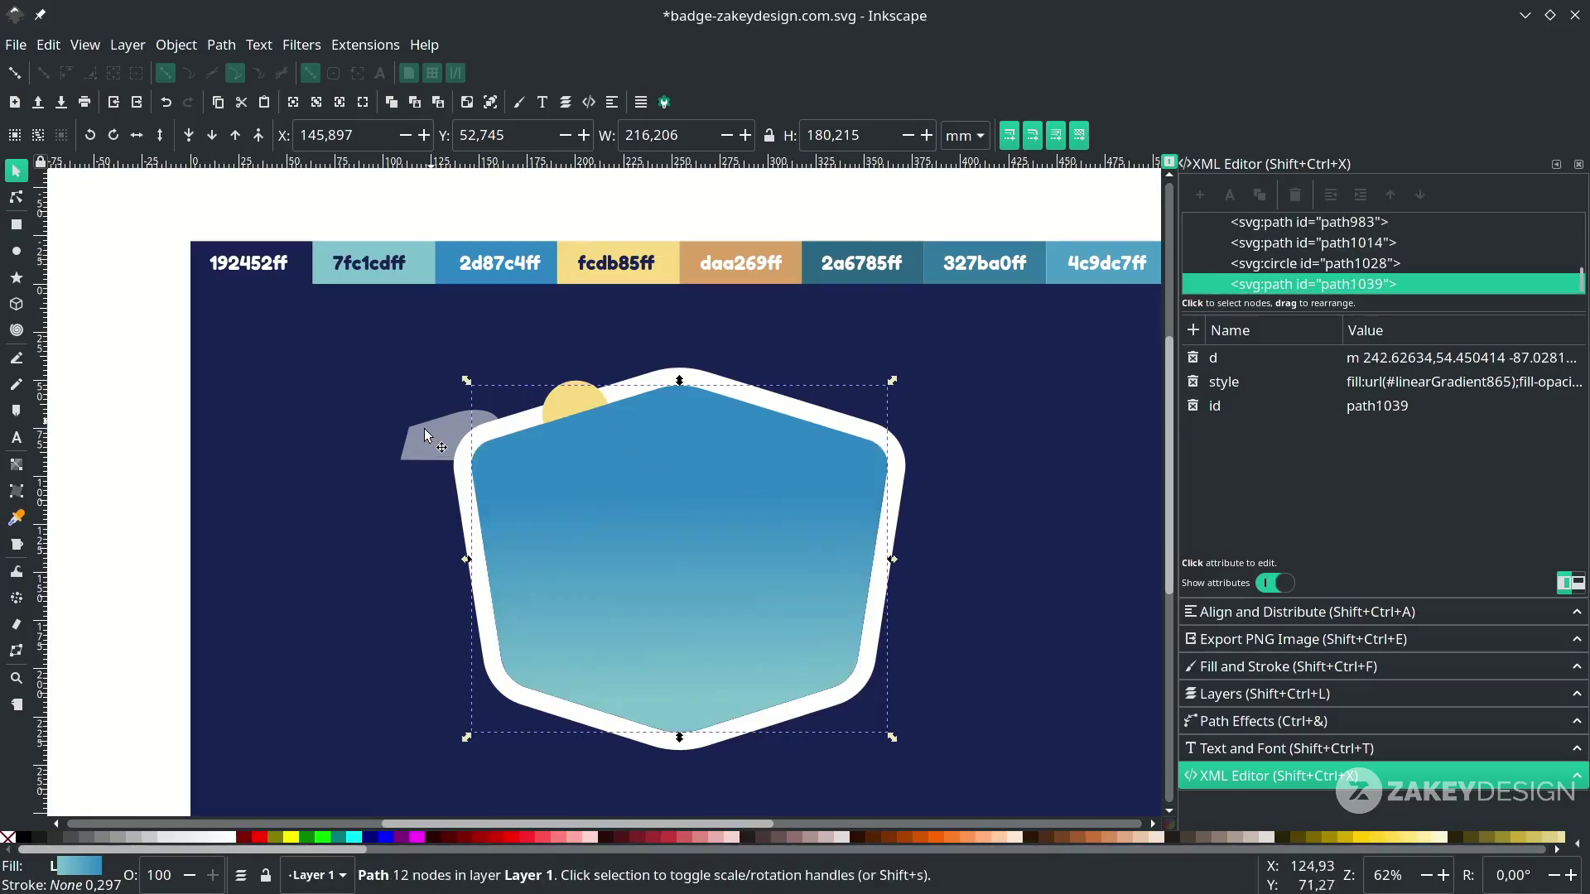
Trim the left cloud to the badge's inner shape by intersecting it with the duplicated sky
{"action": "left_click", "coordinate": [430, 428], "text": "shift"}
{"action": "left_click", "coordinate": [221, 45]}
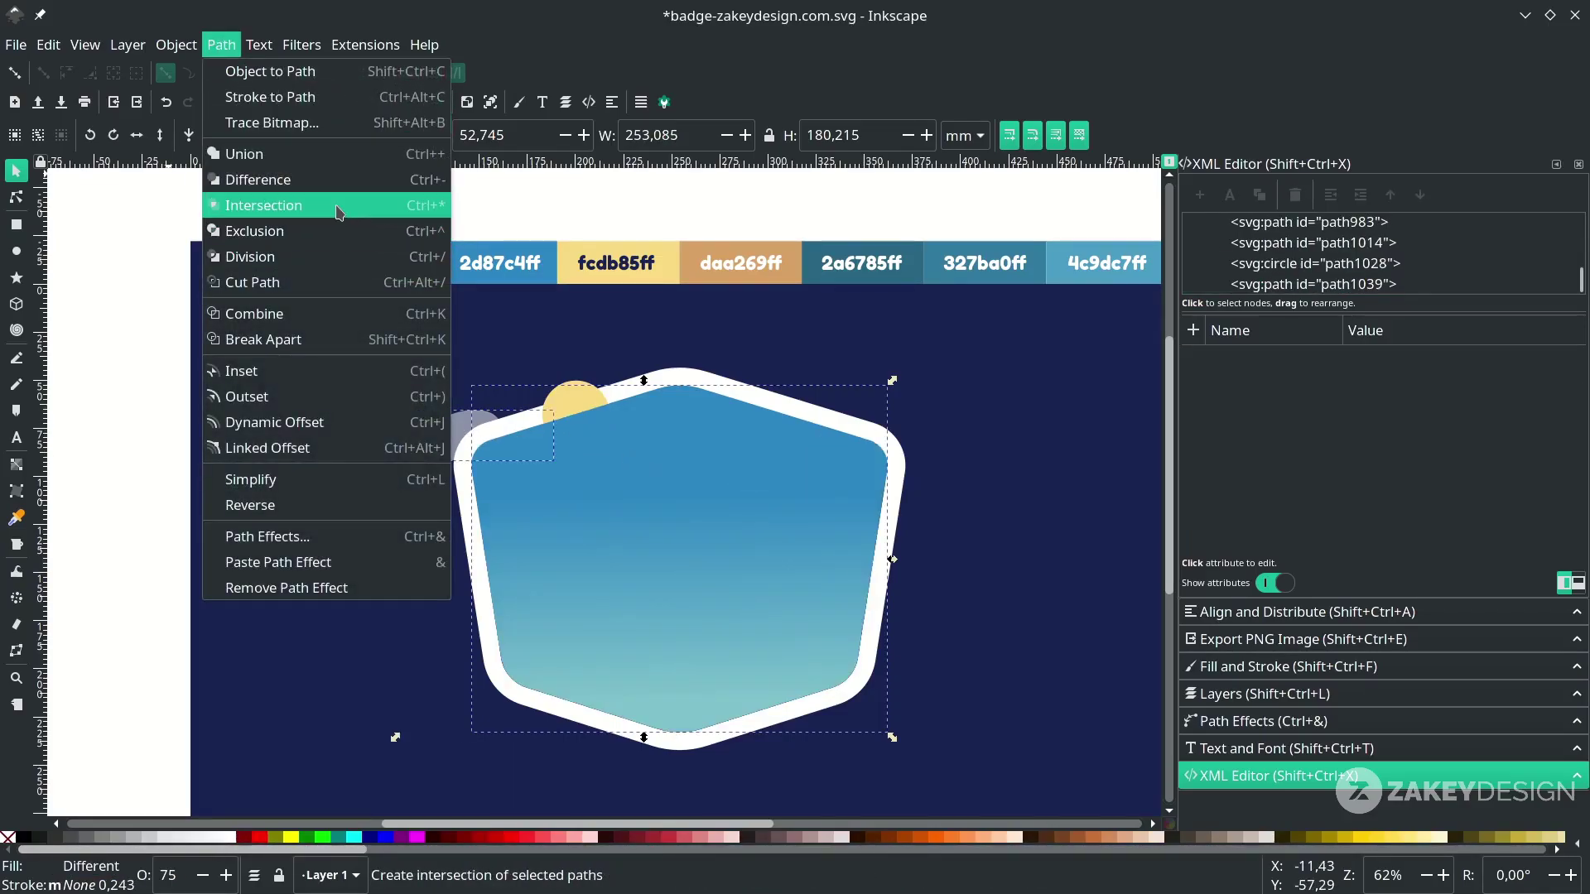
{"action": "left_click", "coordinate": [267, 203]}
{"action": "left_click", "coordinate": [353, 414]}
Duplicate the sky shape, raise the copy to the top, and intersect it with the yellow sun circle
{"action": "left_click", "coordinate": [675, 461]}
{"action": "key", "text": "ctrl+d"}
{"action": "key", "text": "Home"}
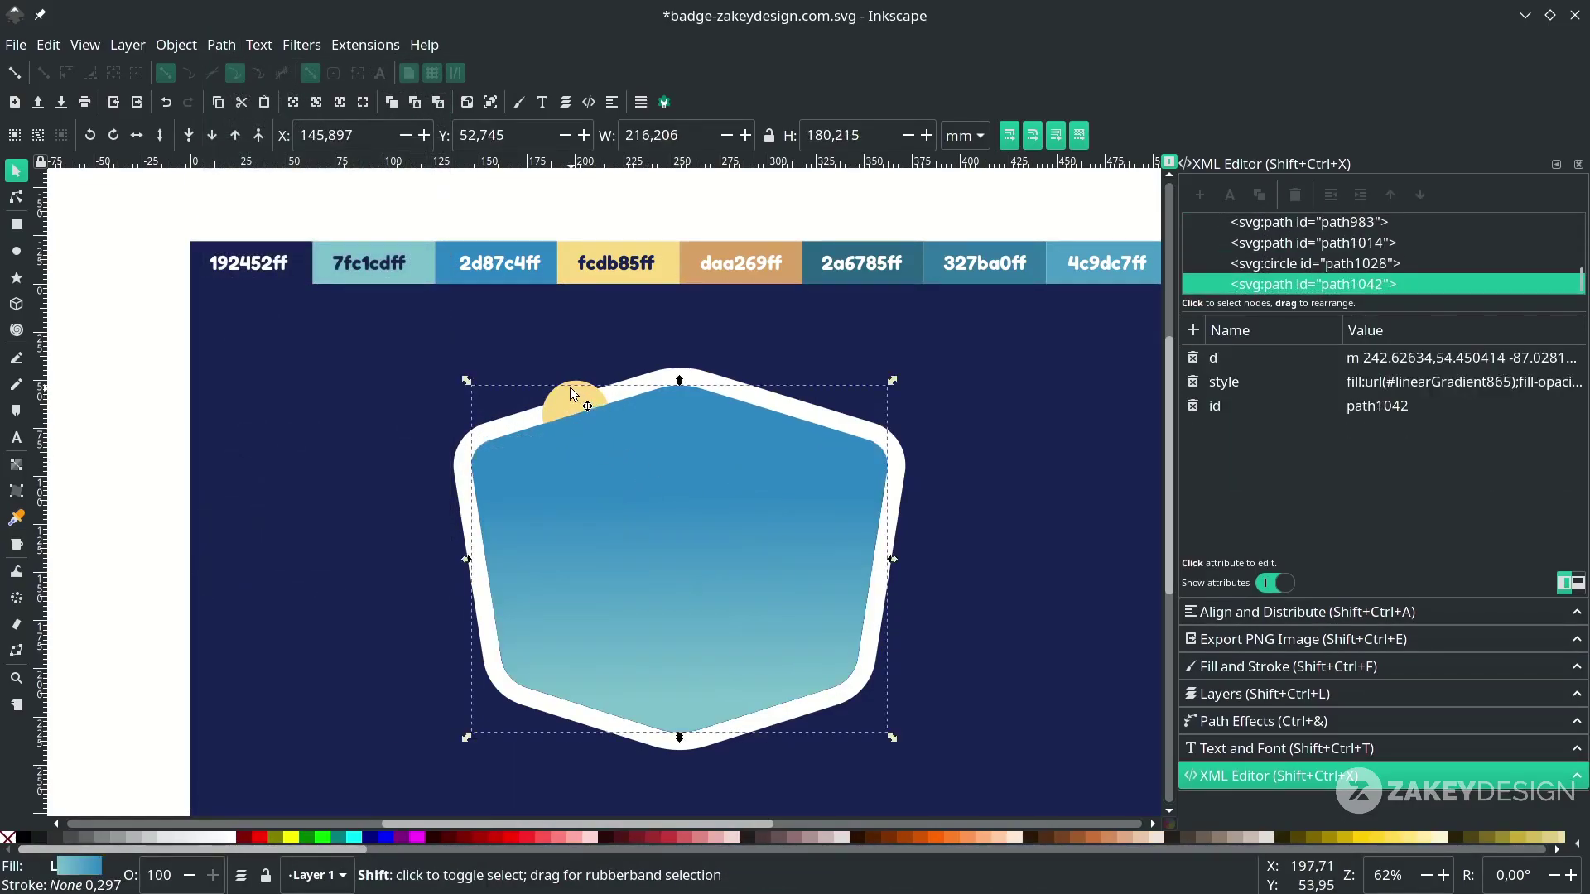
{"action": "left_click", "coordinate": [572, 387], "text": "shift"}
{"action": "left_click", "coordinate": [221, 44]}
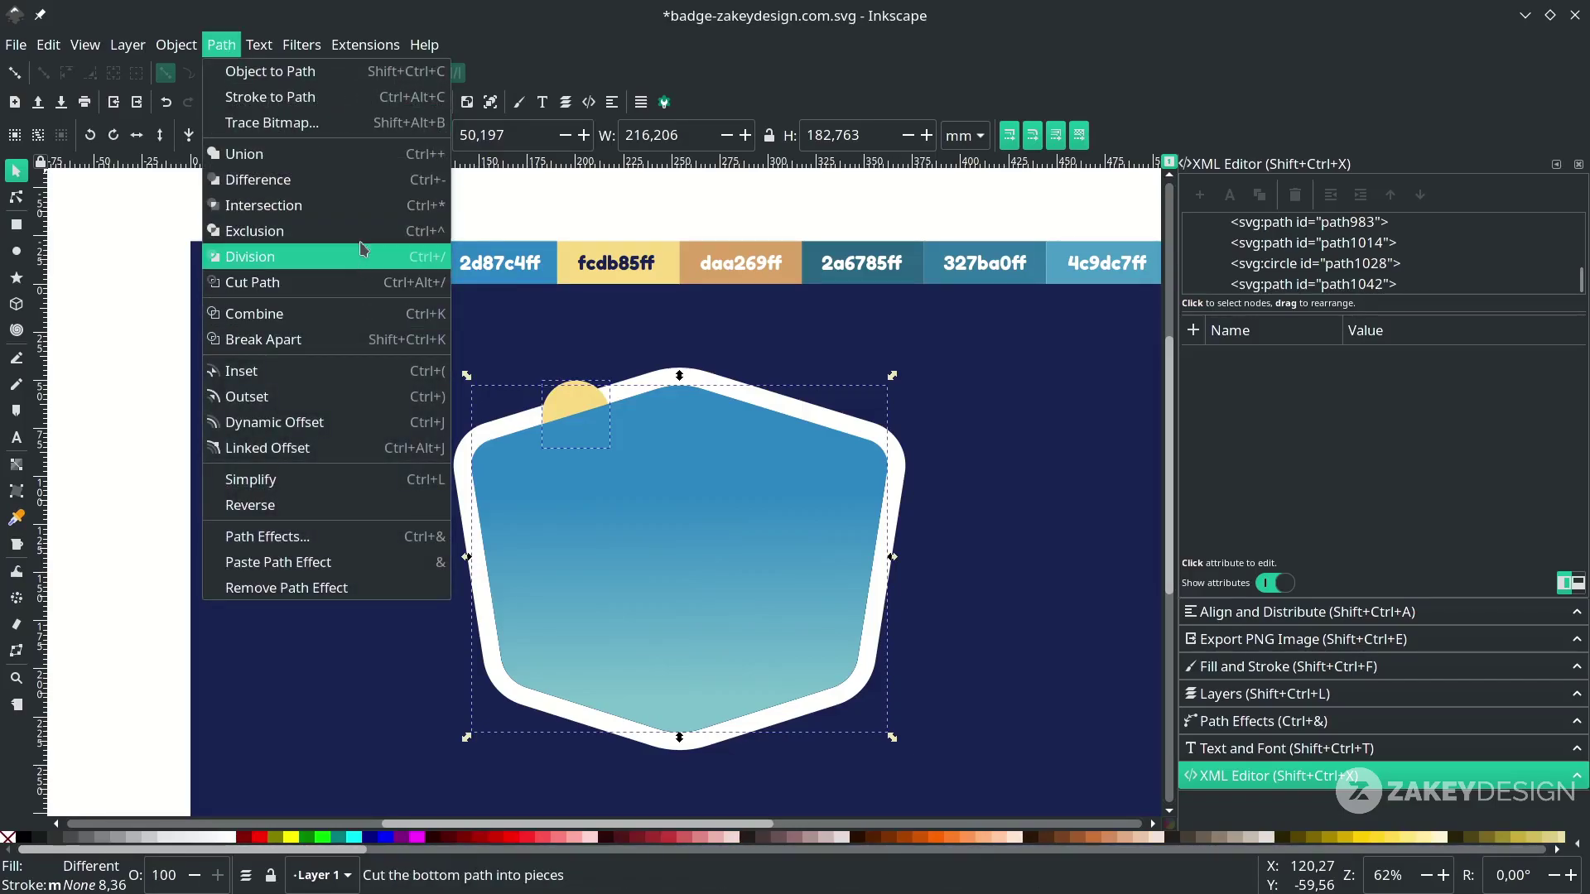
{"action": "left_click", "coordinate": [273, 203]}
Clear the selection and save the badge document
{"action": "left_click", "coordinate": [768, 436]}
{"action": "scroll", "coordinate": [772, 437], "scroll_direction": "right", "scroll_amount": 2}
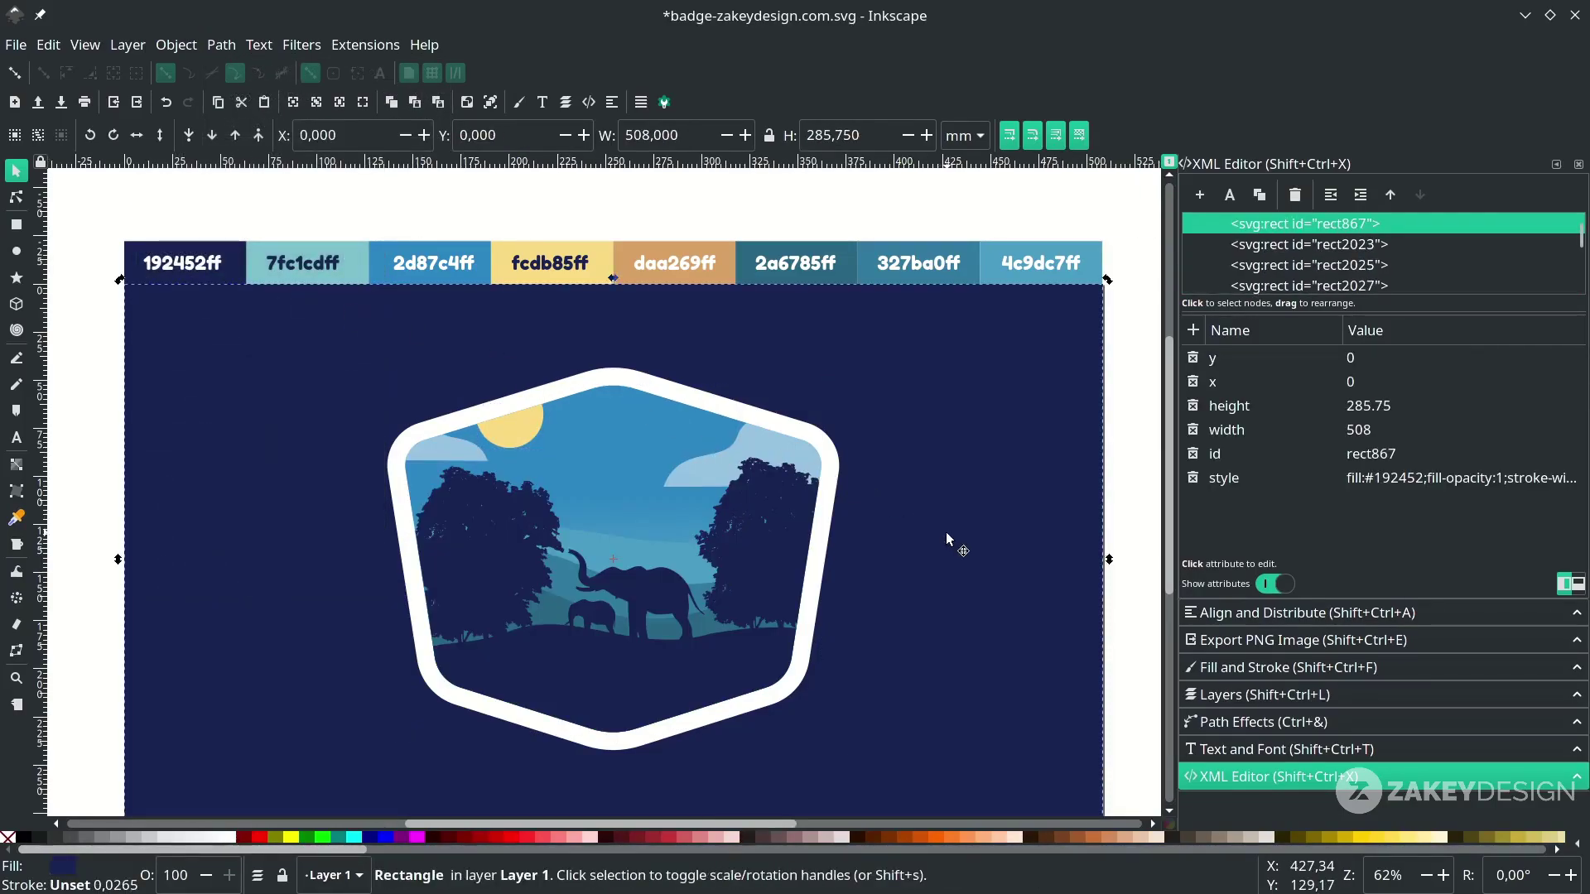
{"action": "scroll", "coordinate": [946, 532], "scroll_direction": "down", "scroll_amount": 1}
{"action": "scroll", "coordinate": [1075, 559], "scroll_direction": "right", "scroll_amount": 2}
{"action": "left_click", "coordinate": [1121, 565]}
{"action": "scroll", "coordinate": [642, 605], "scroll_direction": "down", "scroll_amount": 1, "text": "ctrl"}
{"action": "key", "text": "ctrl+s"}
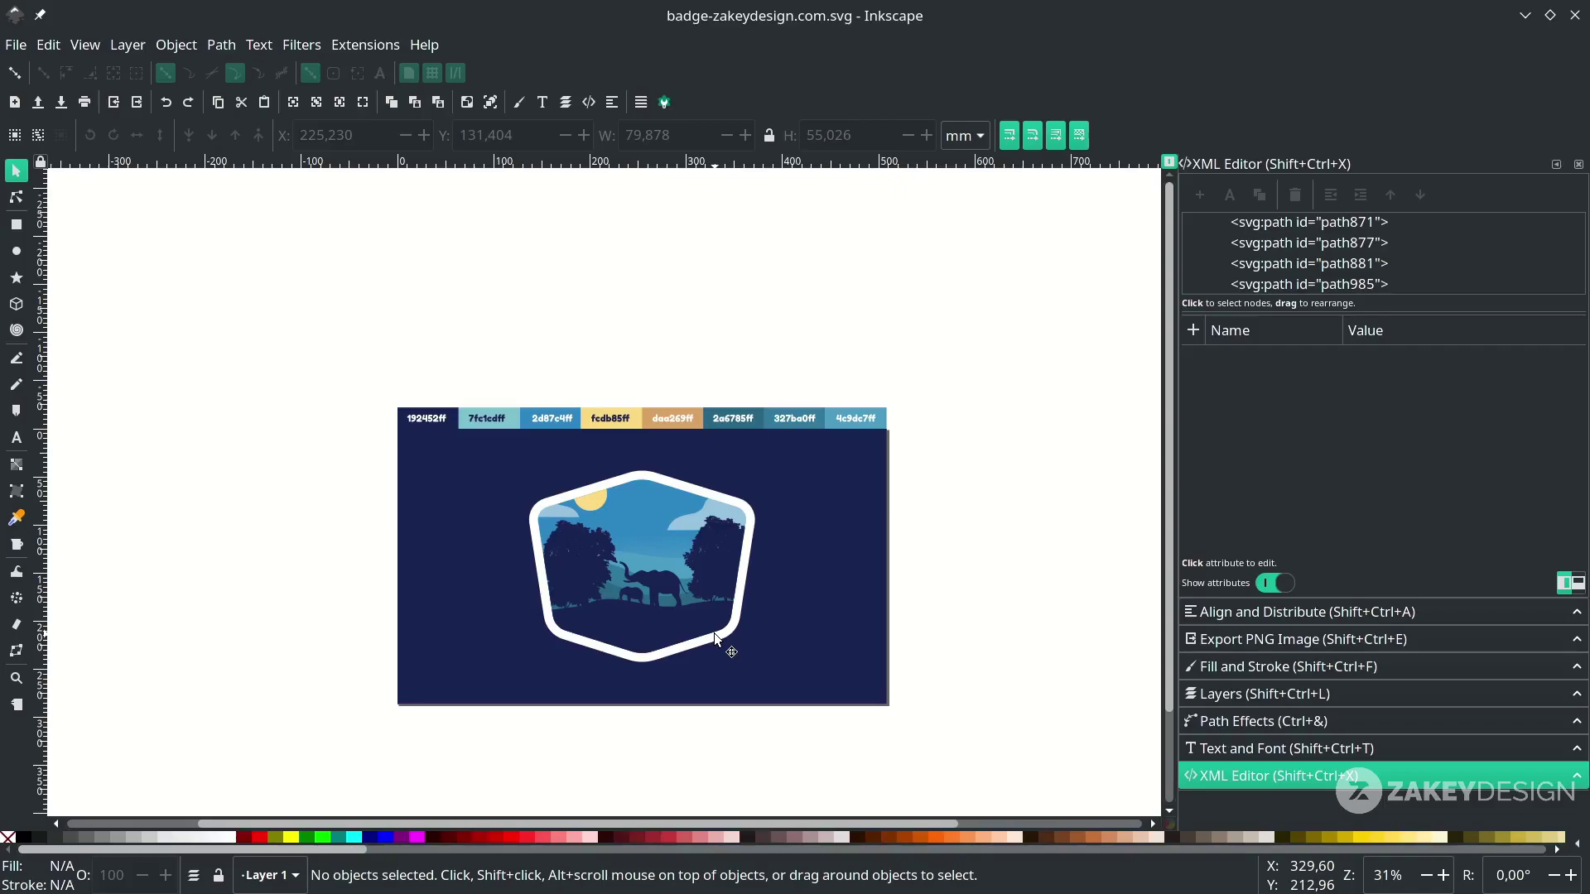
Add the text "TESSO NILO" in Bebas Neue below the elephants and enlarge it to about 106 × 23 mm
{"action": "scroll", "coordinate": [636, 613], "scroll_direction": "up", "scroll_amount": 3, "text": "ctrl"}
{"action": "key", "text": "t"}
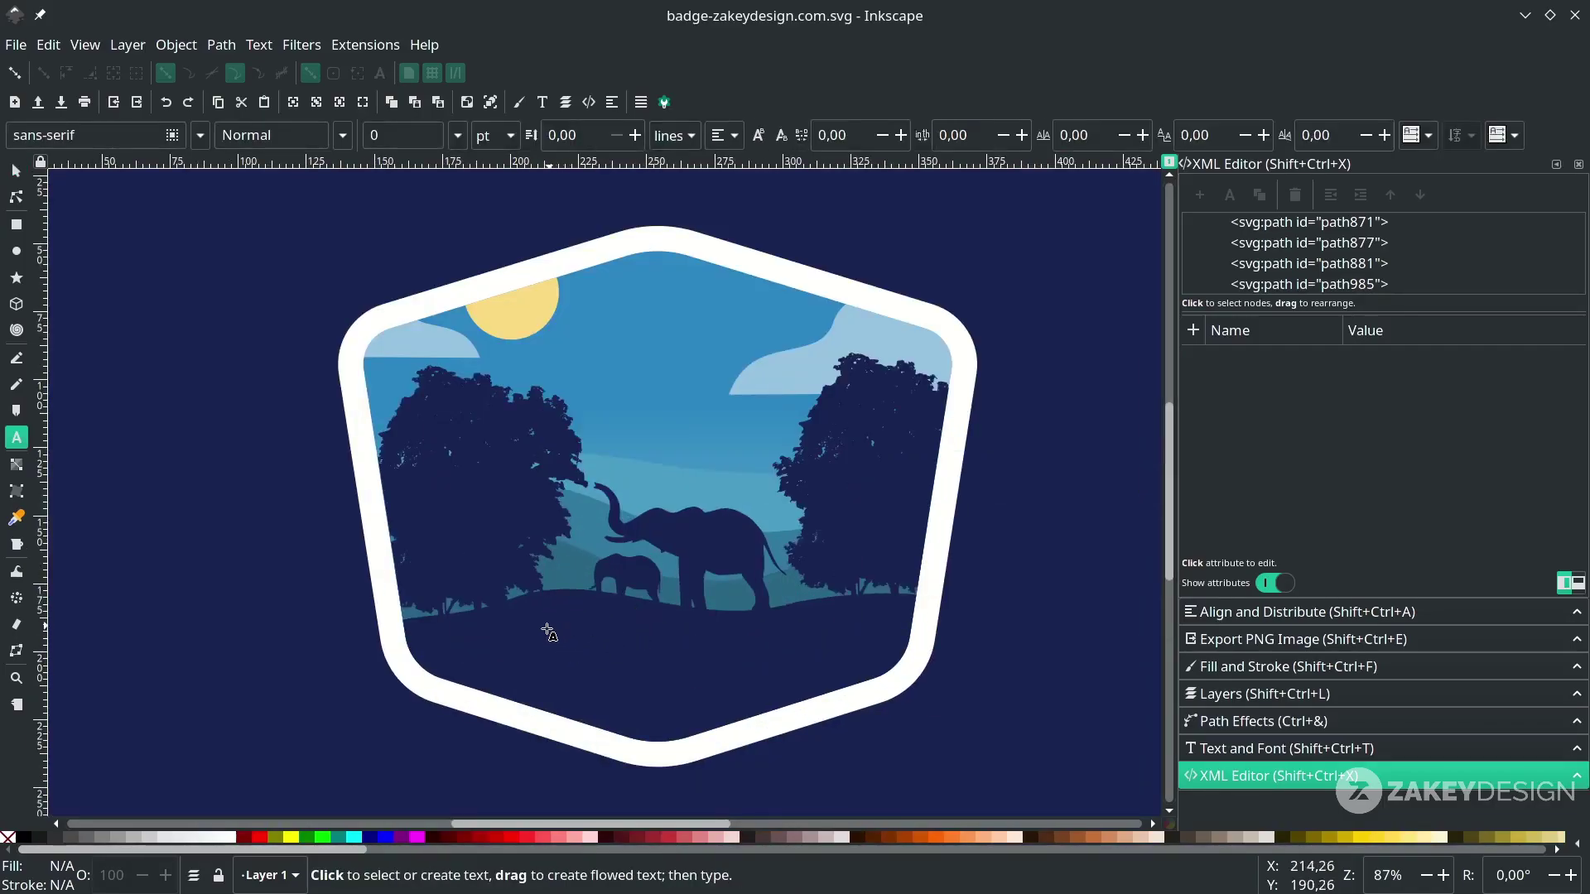
{"action": "left_click", "coordinate": [531, 644]}
{"action": "type", "text": "TESSO NILO"}
{"action": "key", "text": "ctrl+a"}
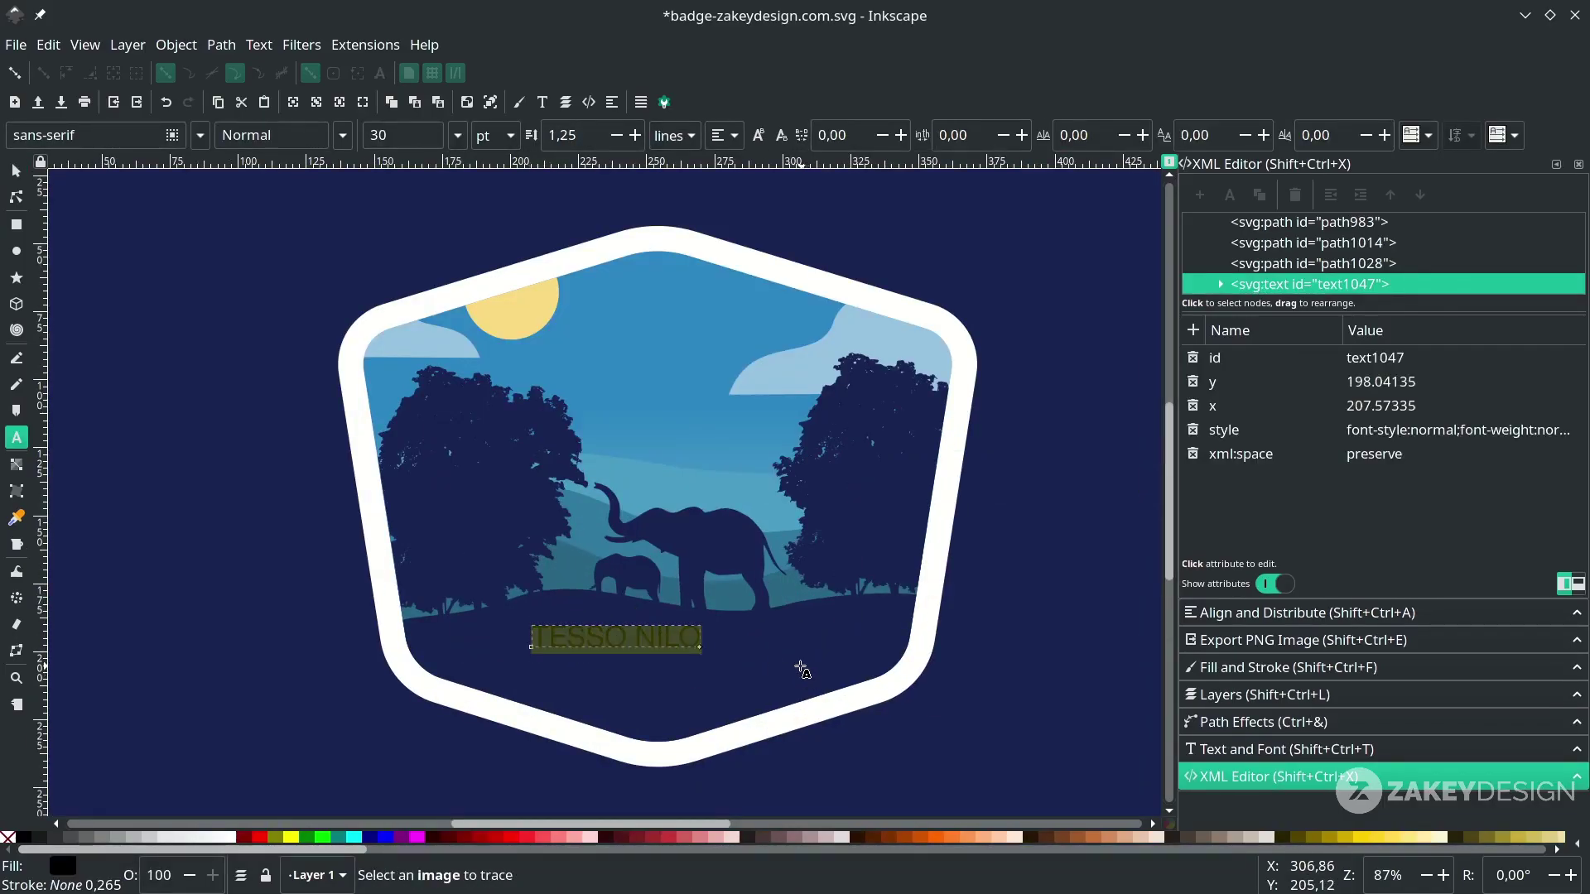
{"action": "type", "text": "Be"}
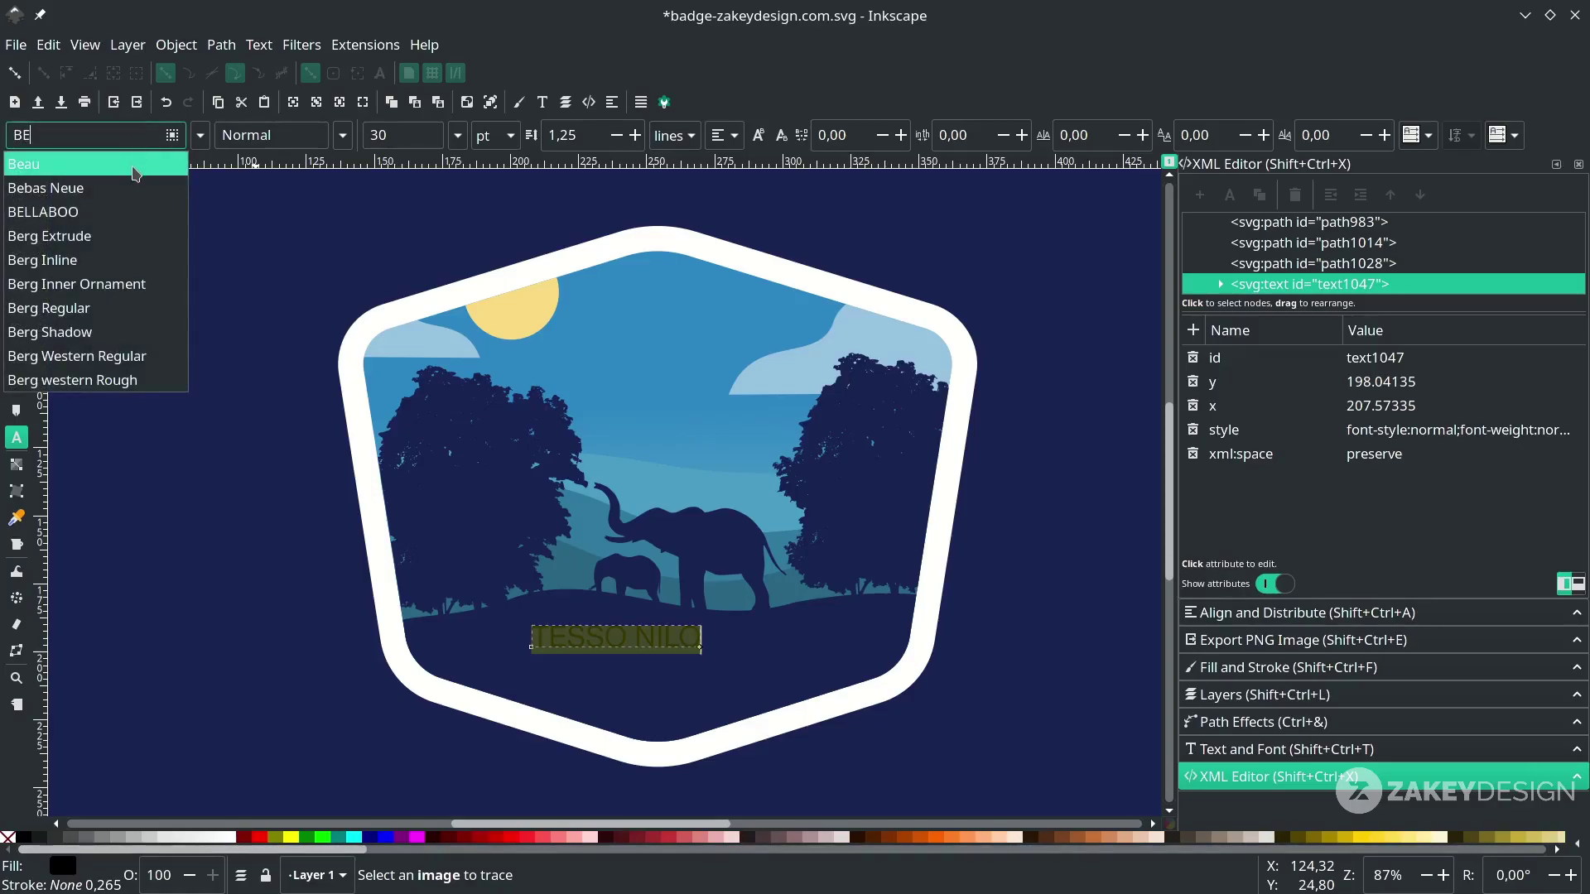
{"action": "left_click", "coordinate": [136, 184]}
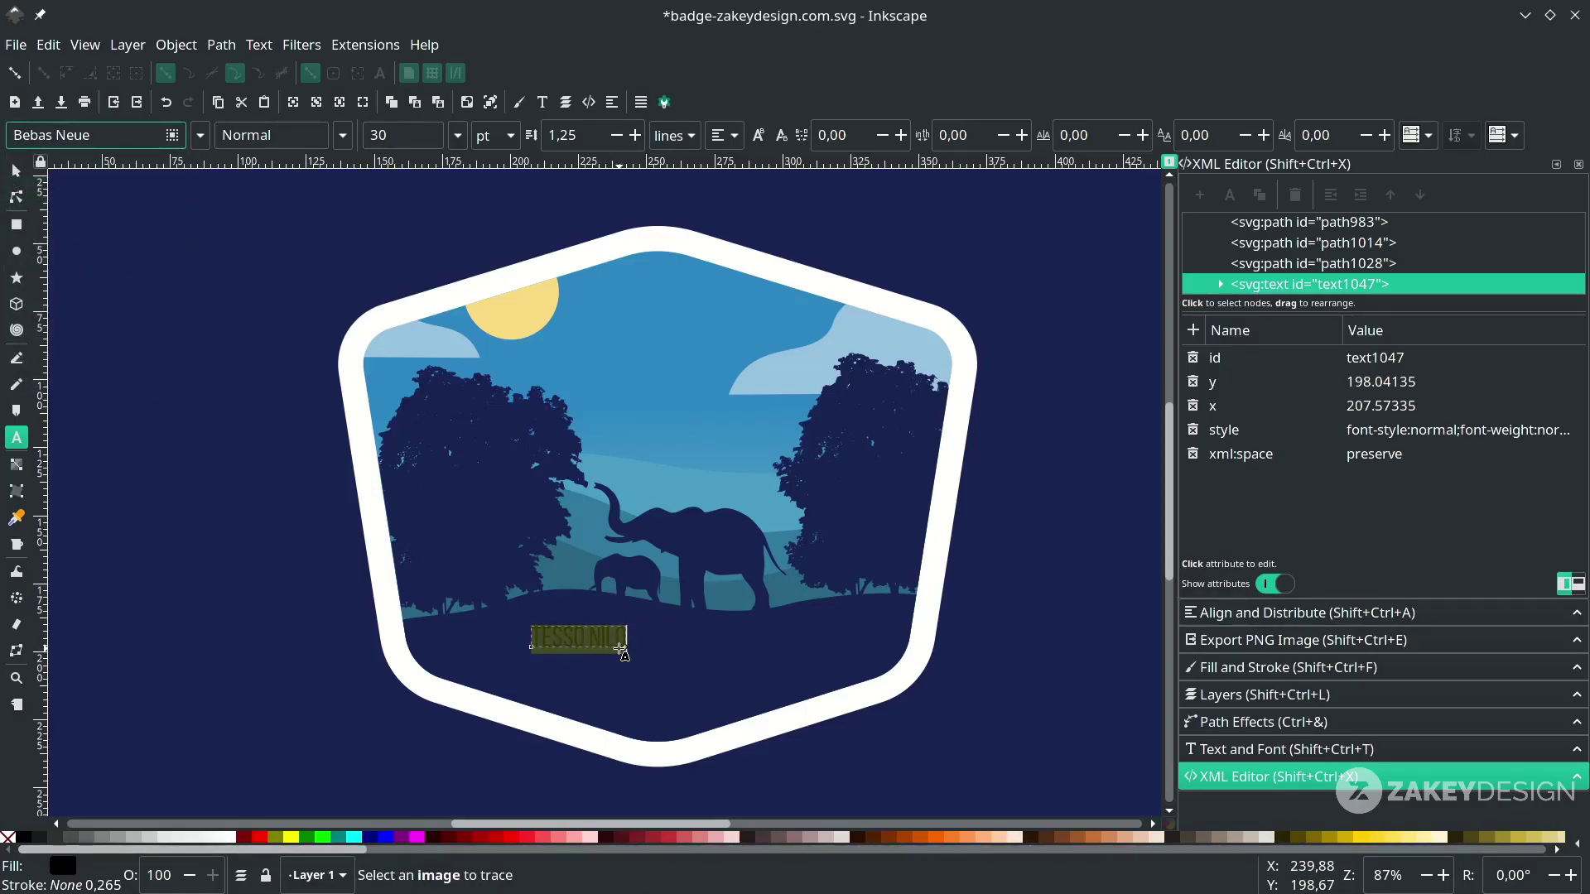
{"action": "key", "text": "F1"}
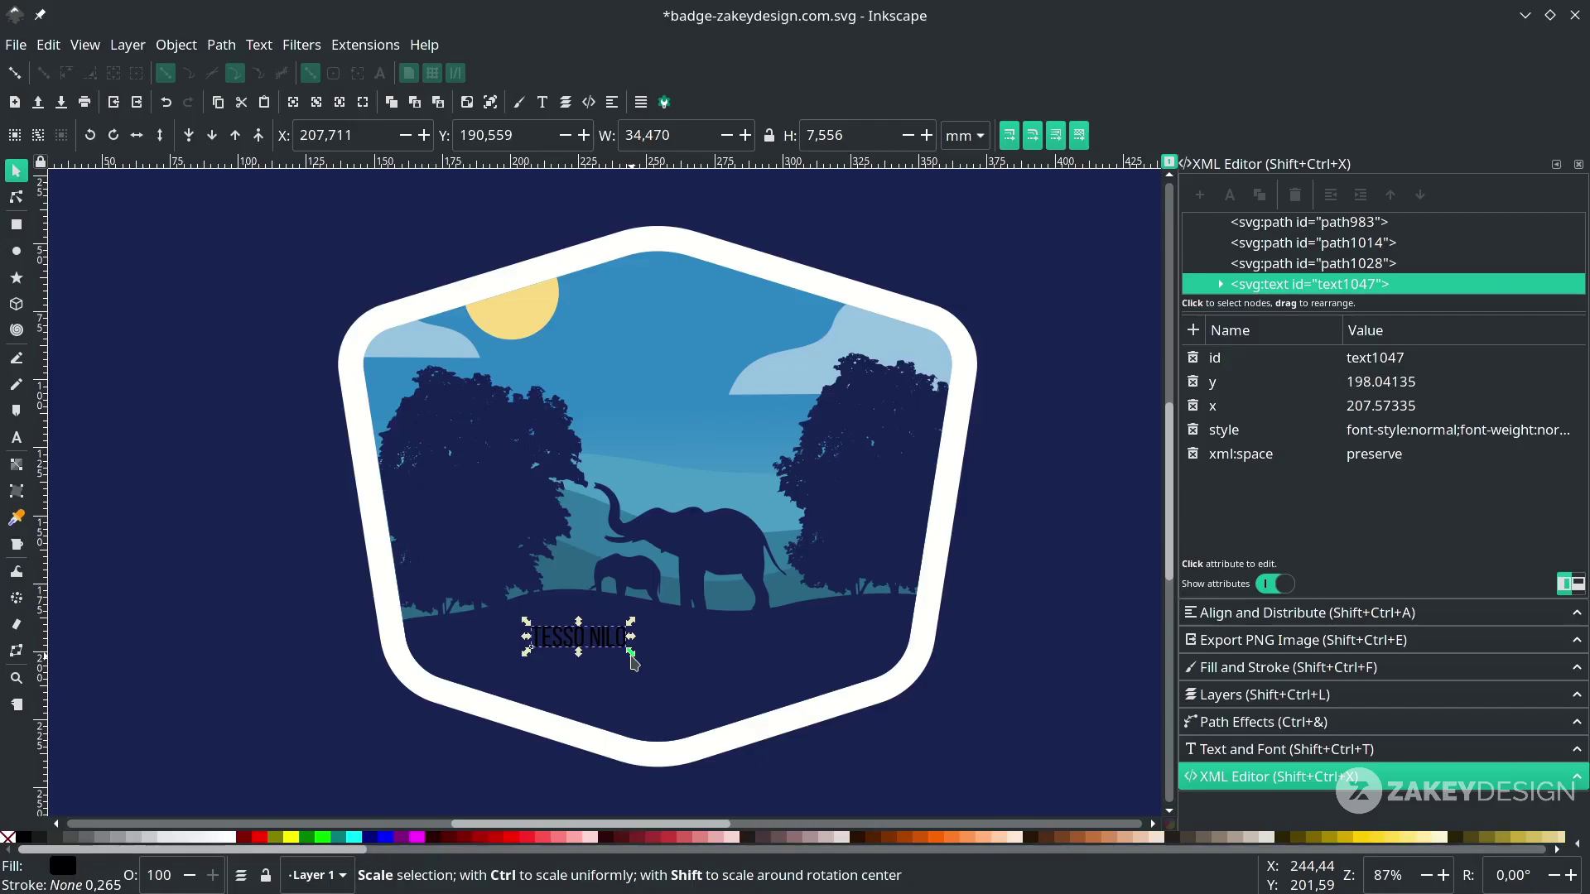
{"action": "left_click_drag", "start_coordinate": [631, 657], "coordinate": [808, 736]}
{"action": "left_click_drag", "start_coordinate": [749, 680], "coordinate": [740, 648]}
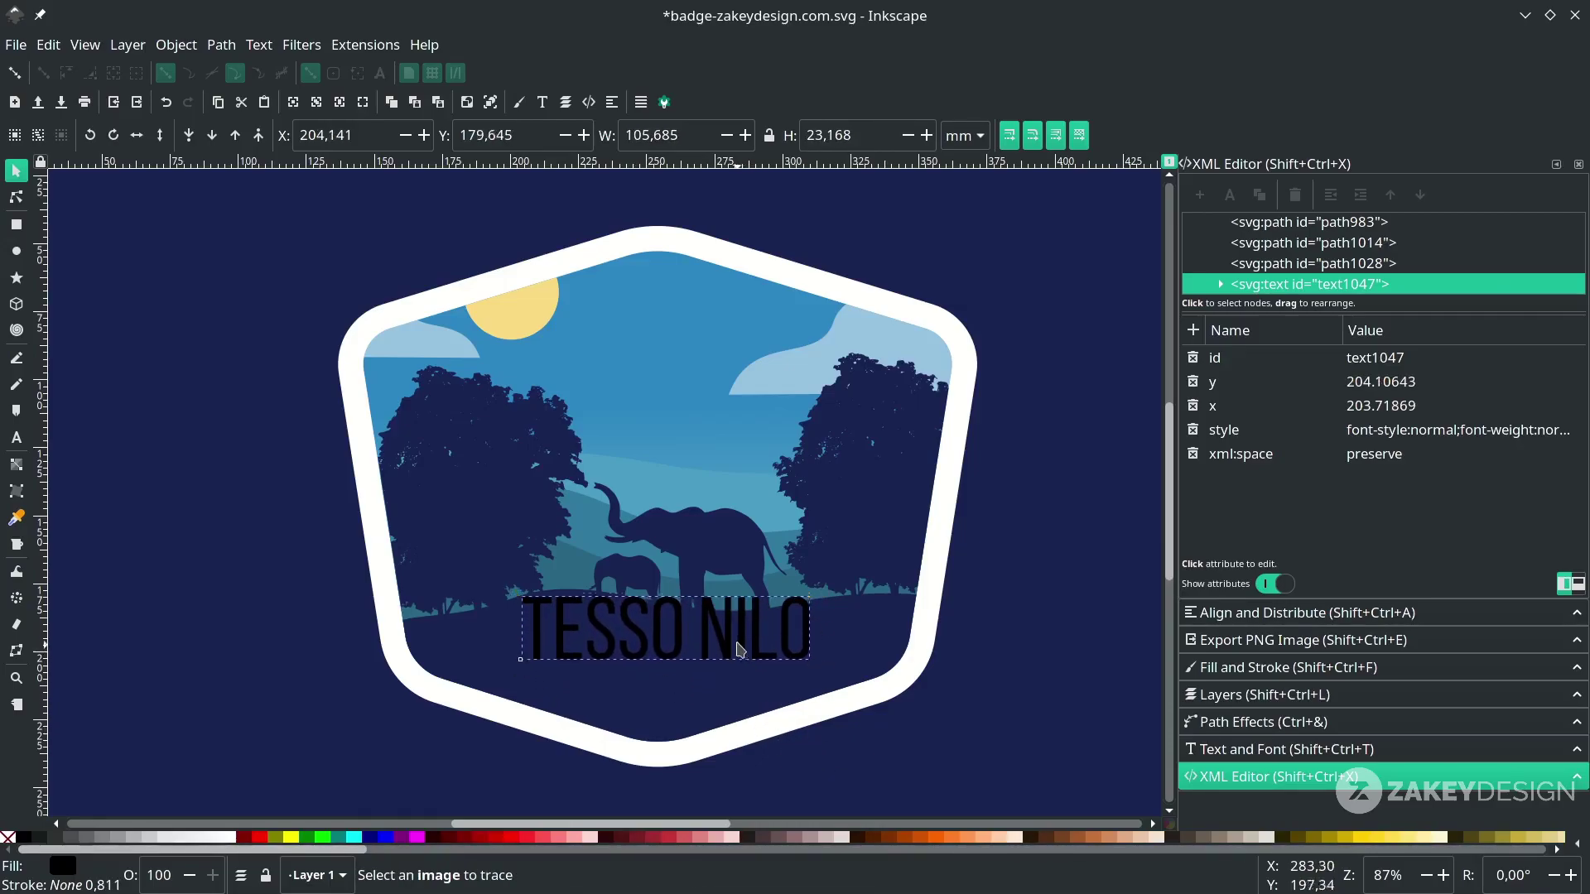
Make the TESSO NILO title bold and set its letter spacing to 10
{"action": "double_click", "coordinate": [739, 648]}
{"action": "key", "text": "ctrl+a"}
{"action": "left_click", "coordinate": [342, 135]}
{"action": "left_click", "coordinate": [311, 278]}
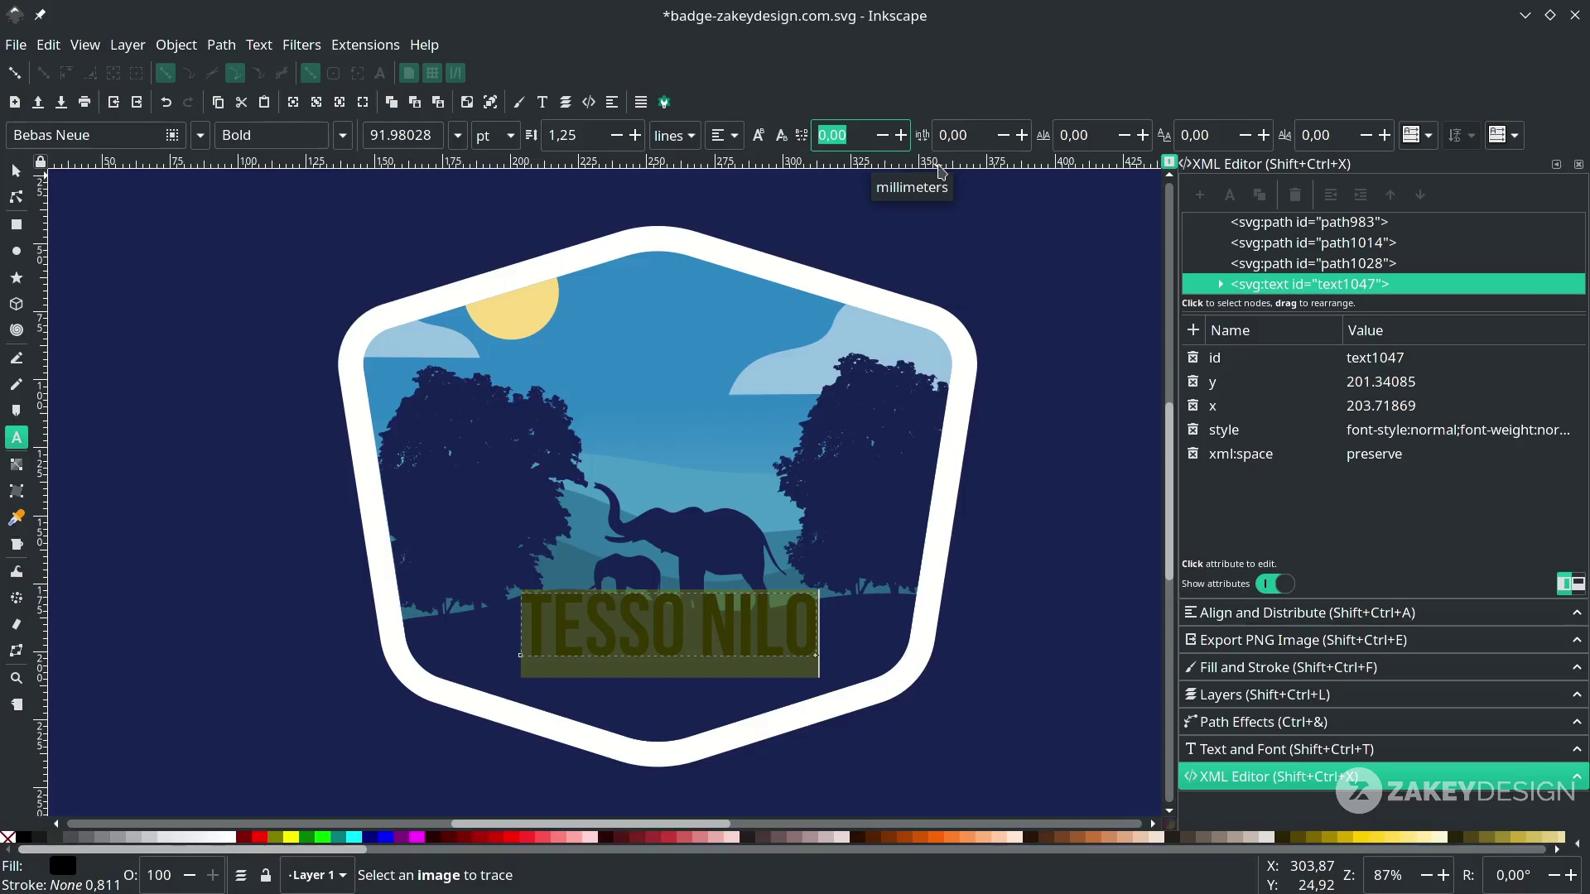
{"action": "type", "text": "10"}
{"action": "key", "text": "Return"}
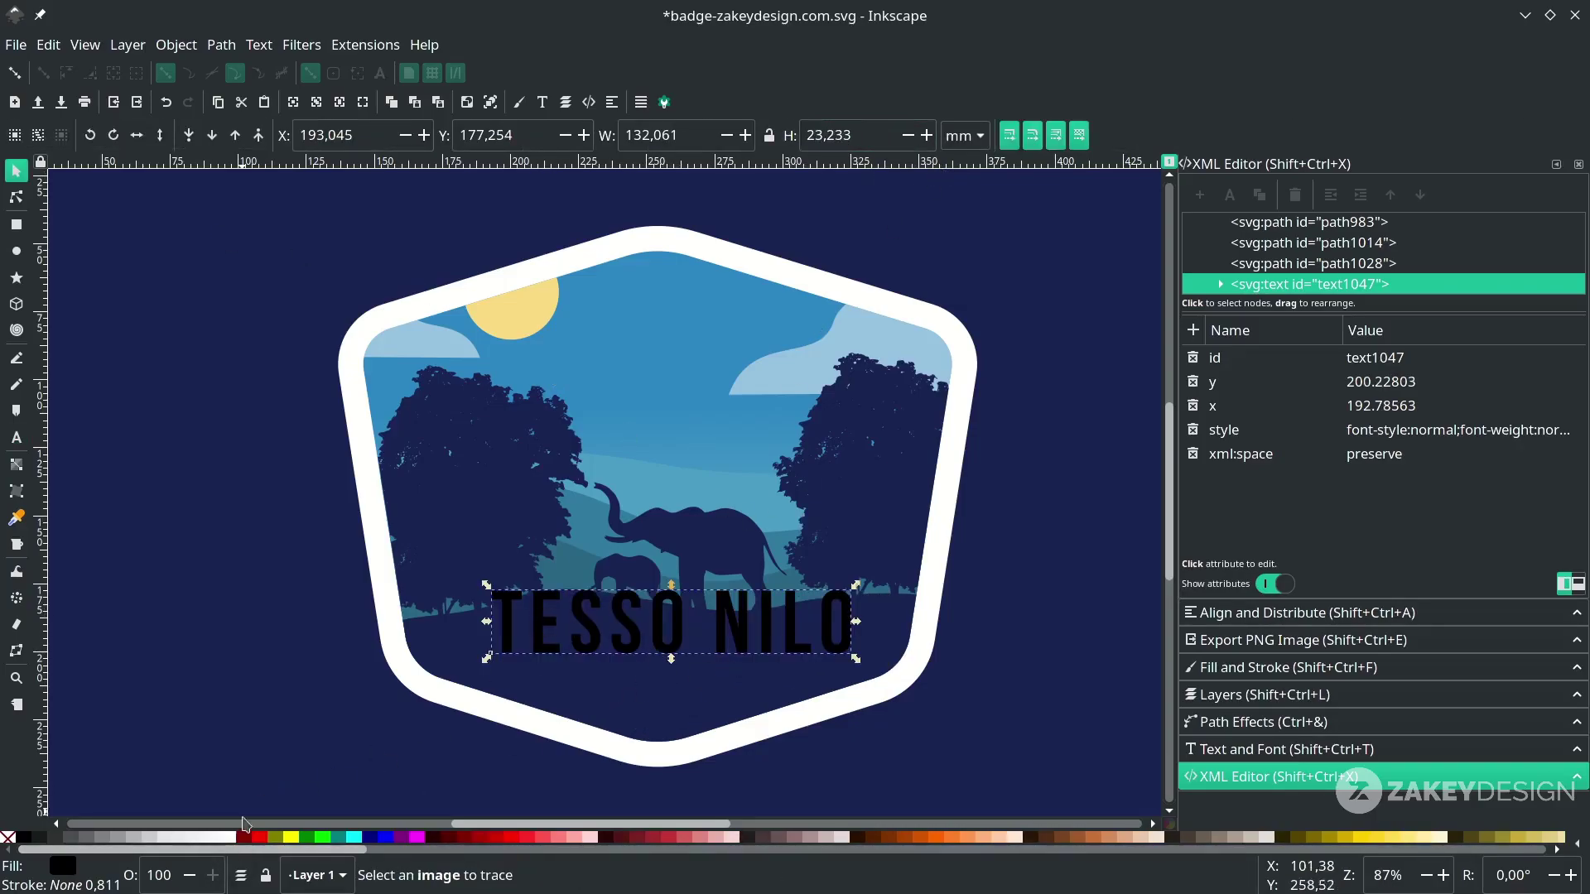
Fill the TESSO NILO title with white and shift it slightly up and left towards the badge's centre
{"action": "left_click", "coordinate": [234, 838]}
{"action": "left_click_drag", "start_coordinate": [634, 647], "coordinate": [624, 637]}
{"action": "scroll", "coordinate": [668, 539], "scroll_direction": "down", "scroll_amount": 2}
{"action": "key", "text": "ctrl"}
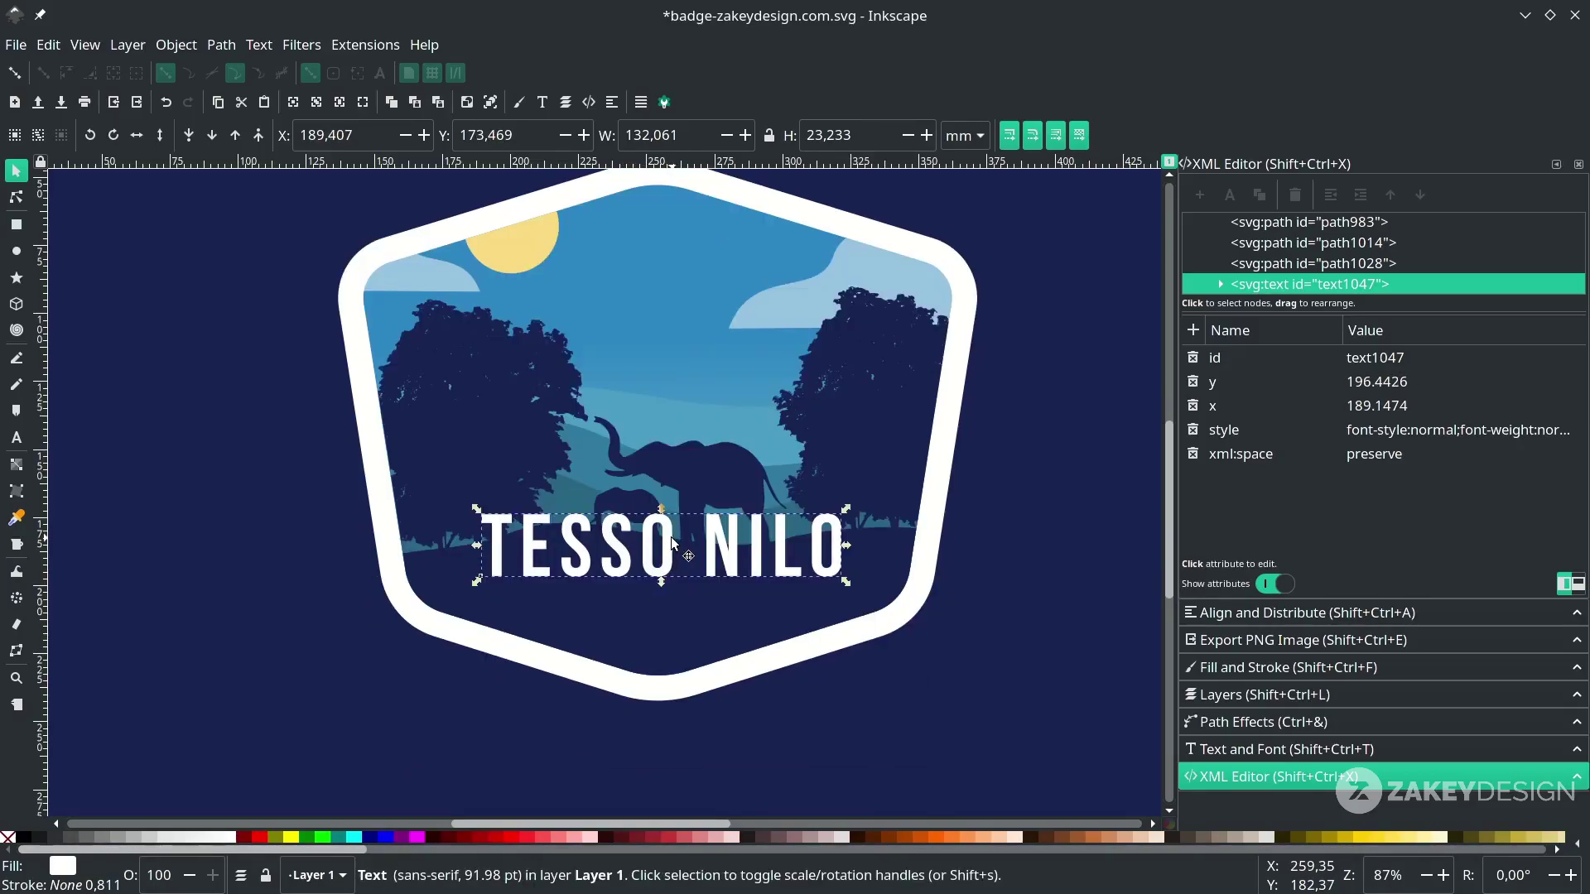
Duplicate the TESSO NILO title, place the copy directly beneath it, and replace its text with "NATIONAL PARK"
{"action": "key", "text": "ctrl+d"}
{"action": "left_click_drag", "start_coordinate": [671, 537], "coordinate": [670, 598]}
{"action": "triple_click", "coordinate": [667, 617]}
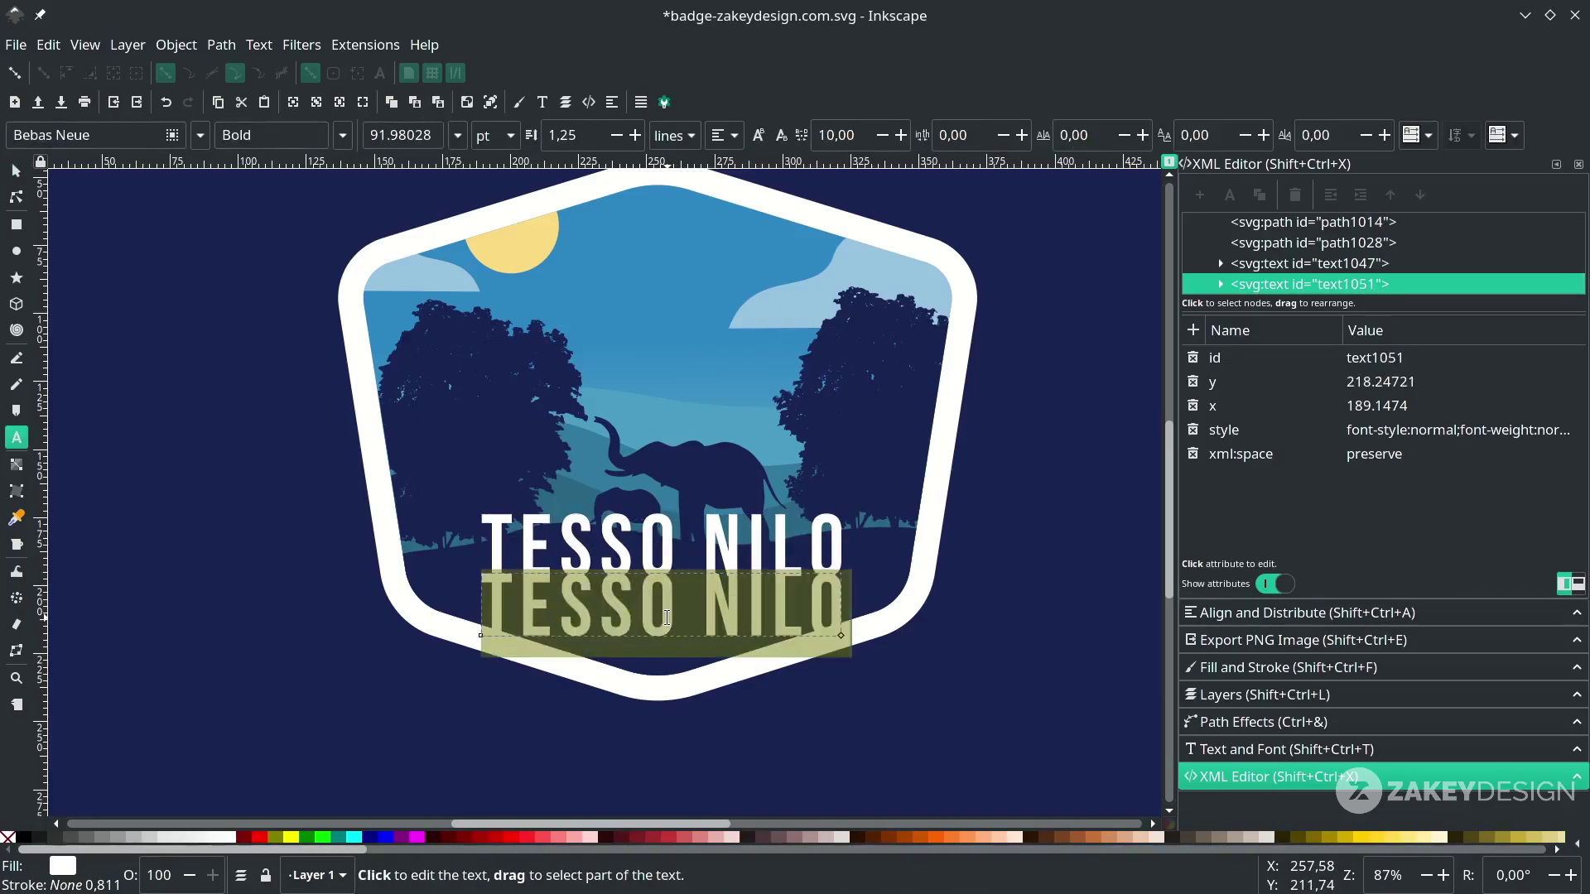
{"action": "type", "text": "NATIONAL PARK"}
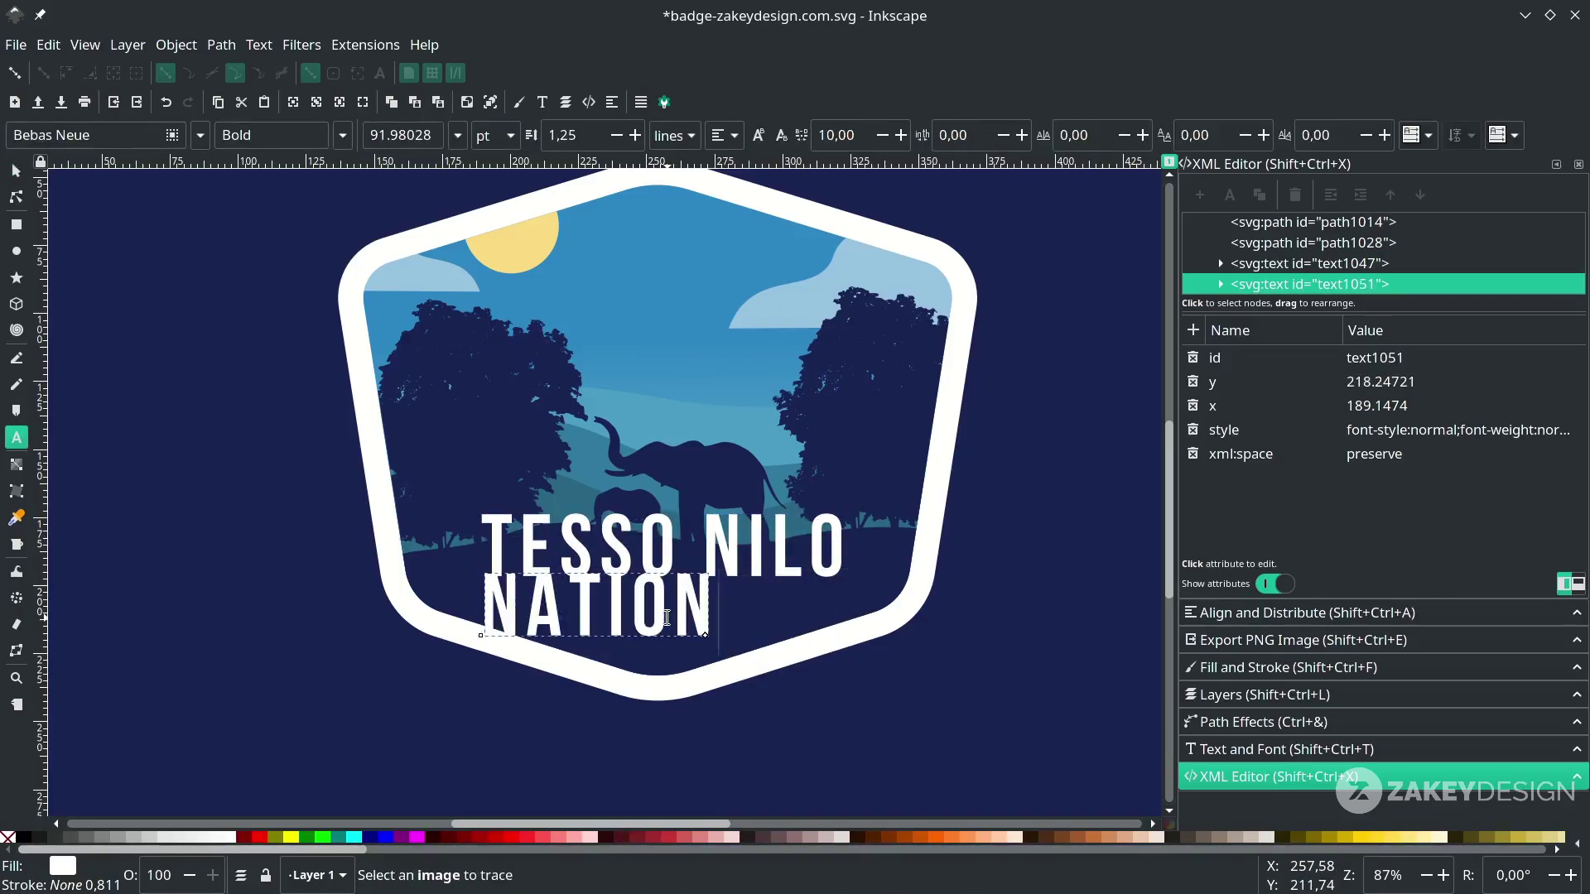
Change the NATIONAL PARK text's font to Ramabhadra
{"action": "key", "text": "ctrl+a"}
{"action": "type", "text": "RA"}
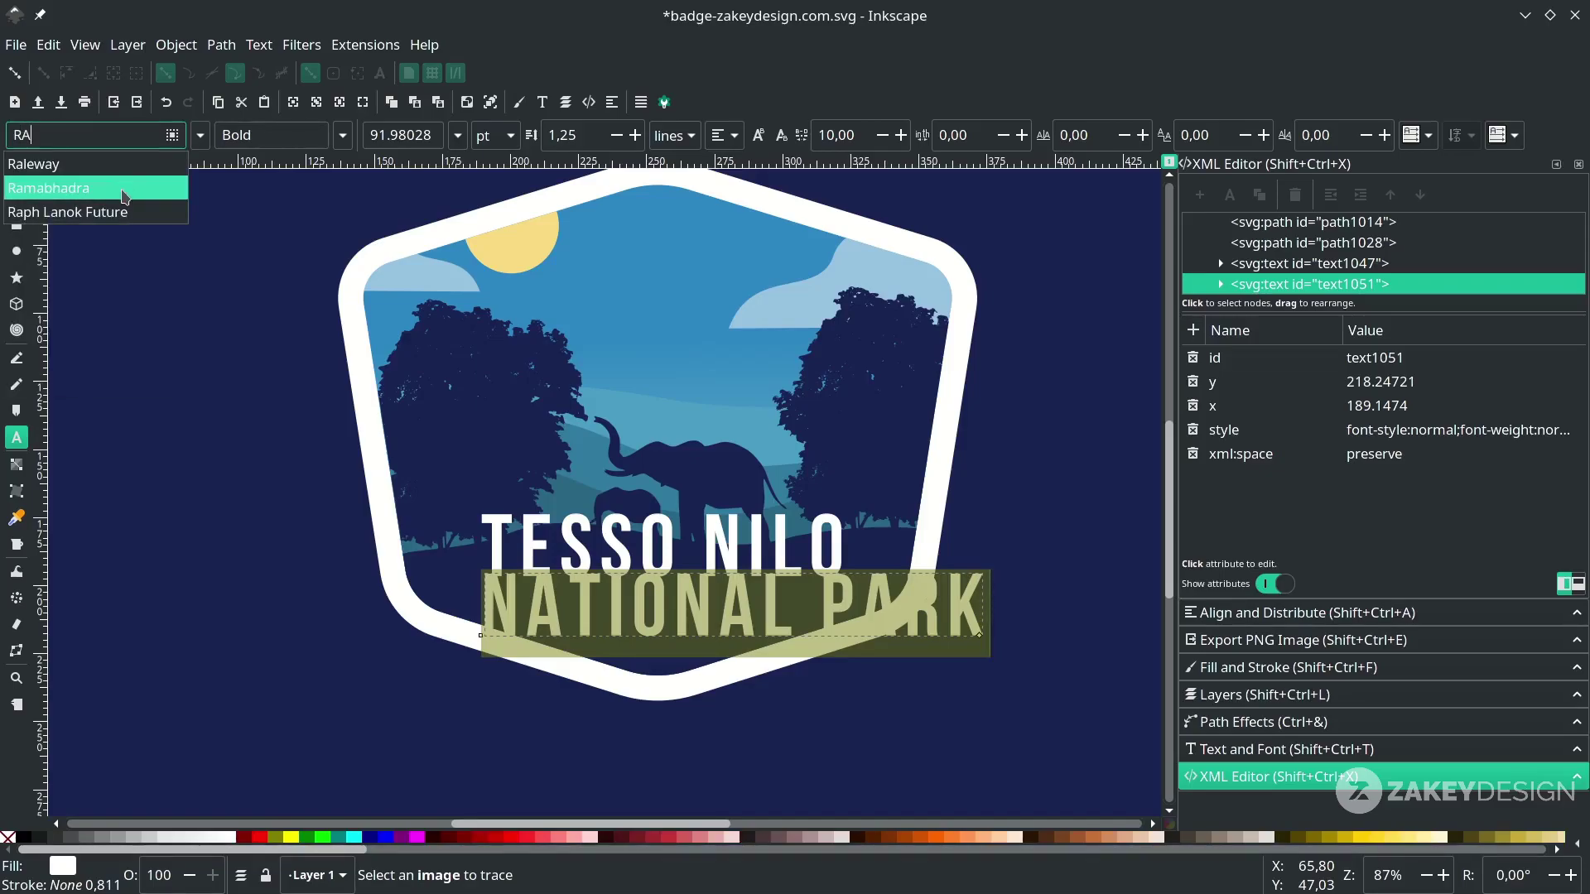
{"action": "left_click", "coordinate": [121, 189]}
{"action": "key", "text": "F1"}
Shrink the NATIONAL PARK text to about 86 × 7 mm and centre it beneath the TESSO NILO title
{"action": "scroll", "coordinate": [745, 634], "scroll_direction": "up", "scroll_amount": 2}
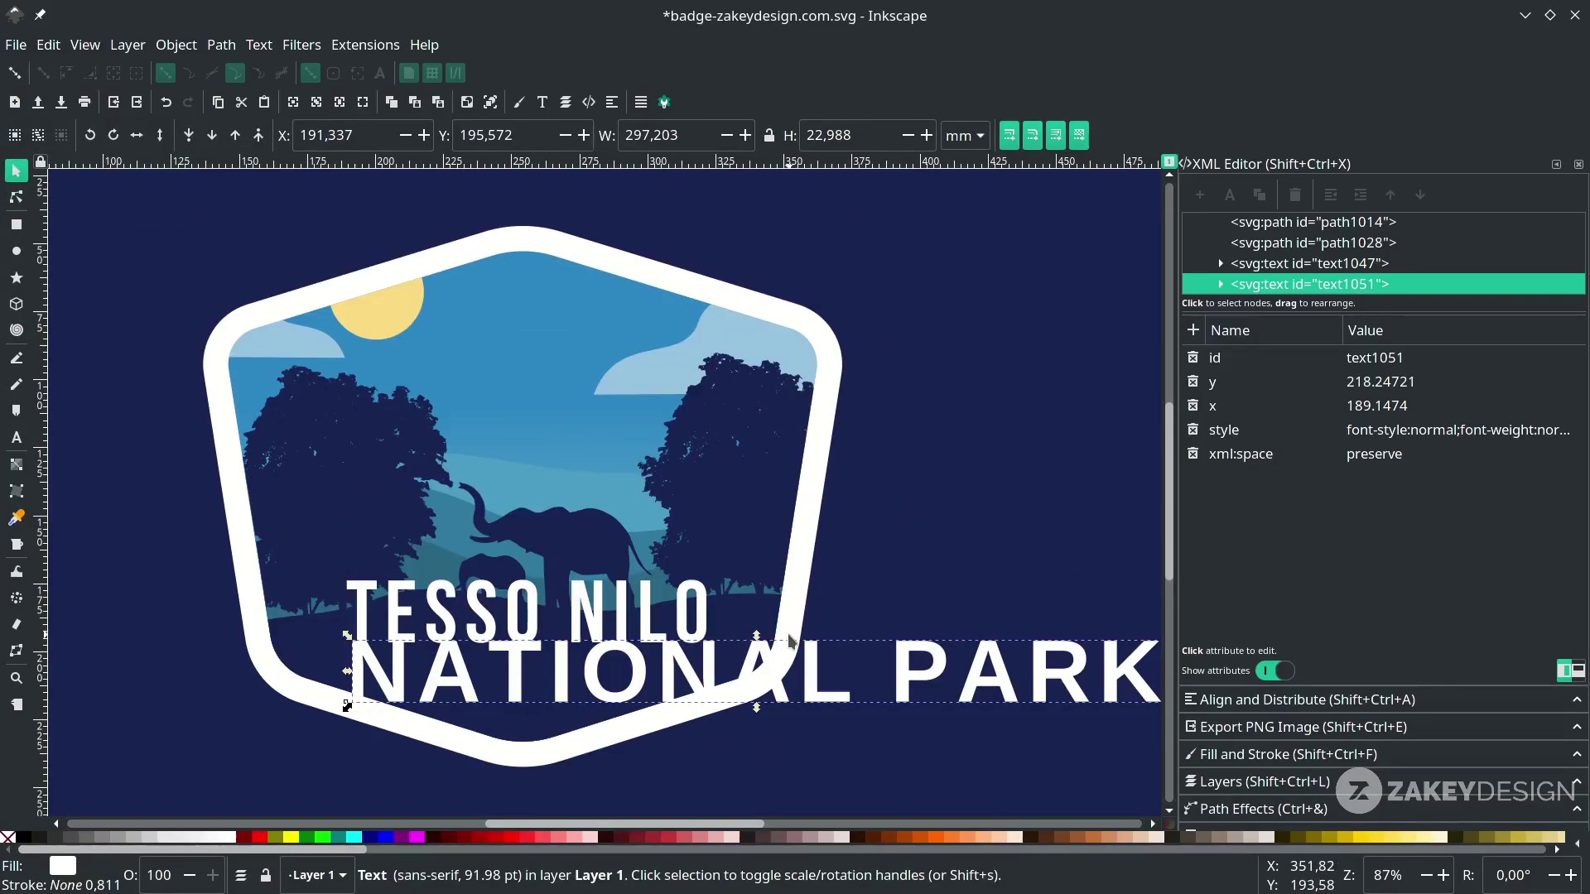
{"action": "scroll", "coordinate": [782, 635], "scroll_direction": "down", "scroll_amount": 5}
{"action": "scroll", "coordinate": [936, 627], "scroll_direction": "up", "scroll_amount": 1}
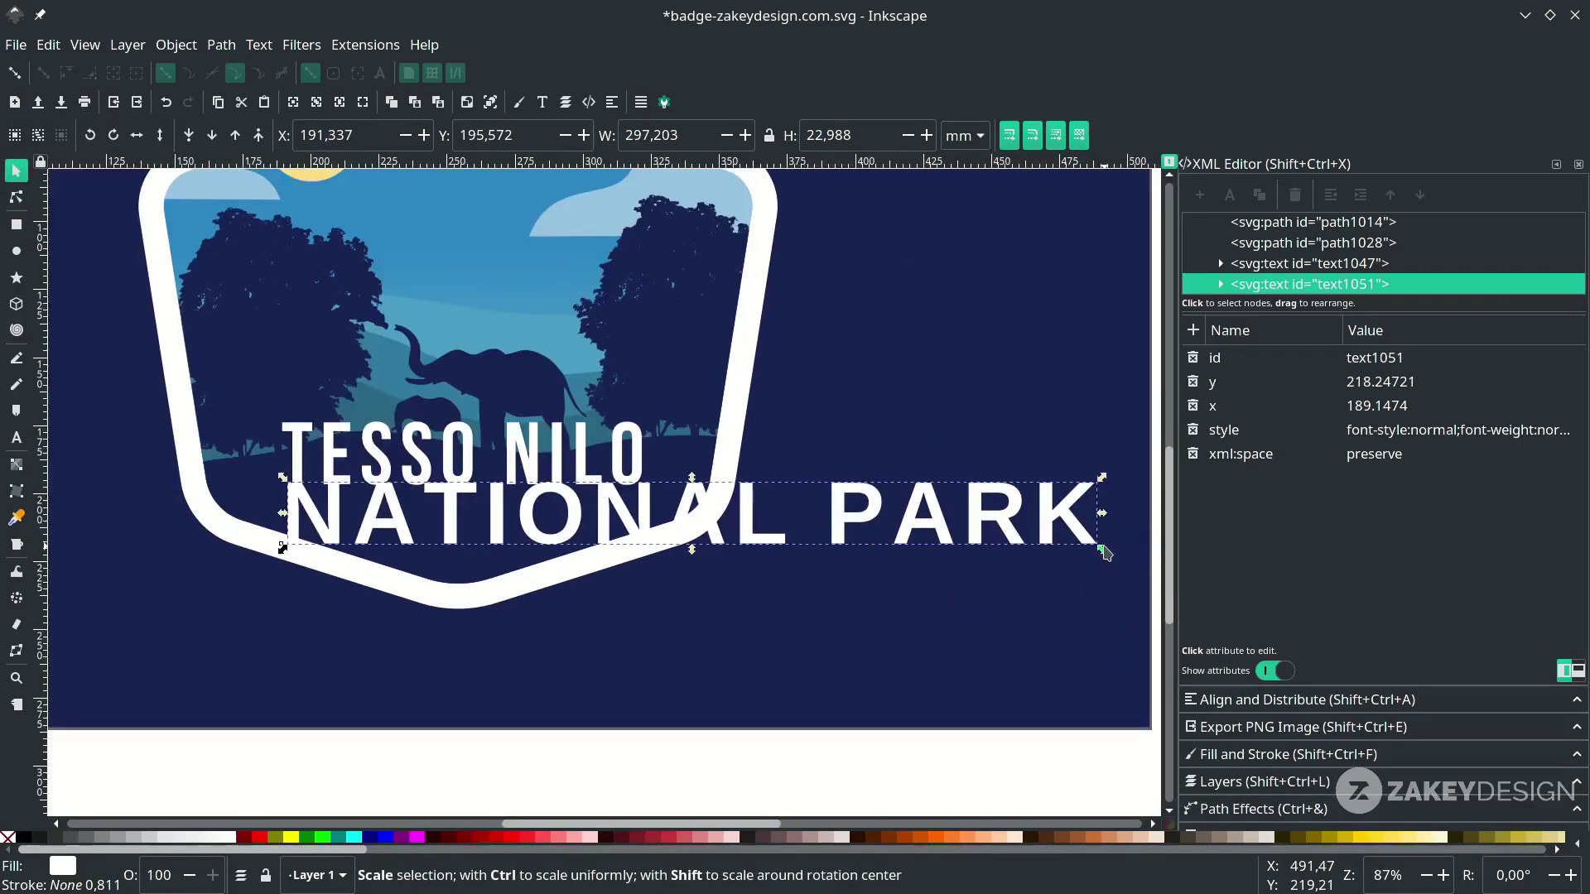
{"action": "left_click_drag", "start_coordinate": [1101, 550], "coordinate": [497, 523]}
{"action": "left_click", "coordinate": [834, 530]}
{"action": "scroll", "coordinate": [834, 530], "scroll_direction": "down", "scroll_amount": 2}
{"action": "scroll", "coordinate": [745, 521], "scroll_direction": "up", "scroll_amount": 3}
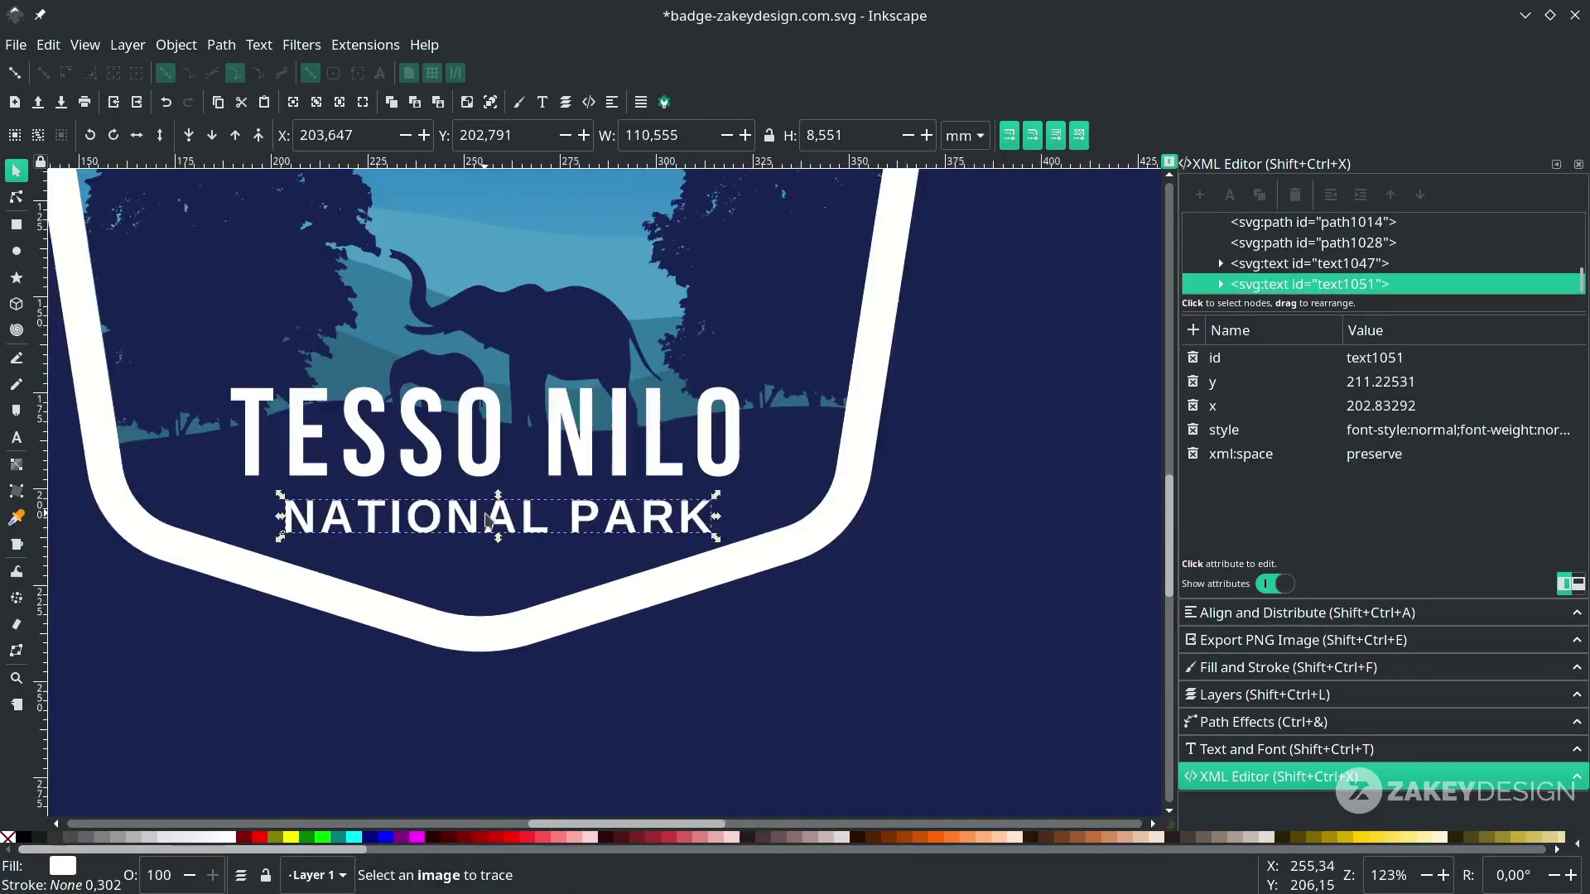
{"action": "left_click_drag", "start_coordinate": [782, 598], "coordinate": [717, 588]}
{"action": "scroll", "coordinate": [715, 593], "scroll_direction": "down", "scroll_amount": 1}
{"action": "scroll", "coordinate": [718, 589], "scroll_direction": "down", "scroll_amount": 1}
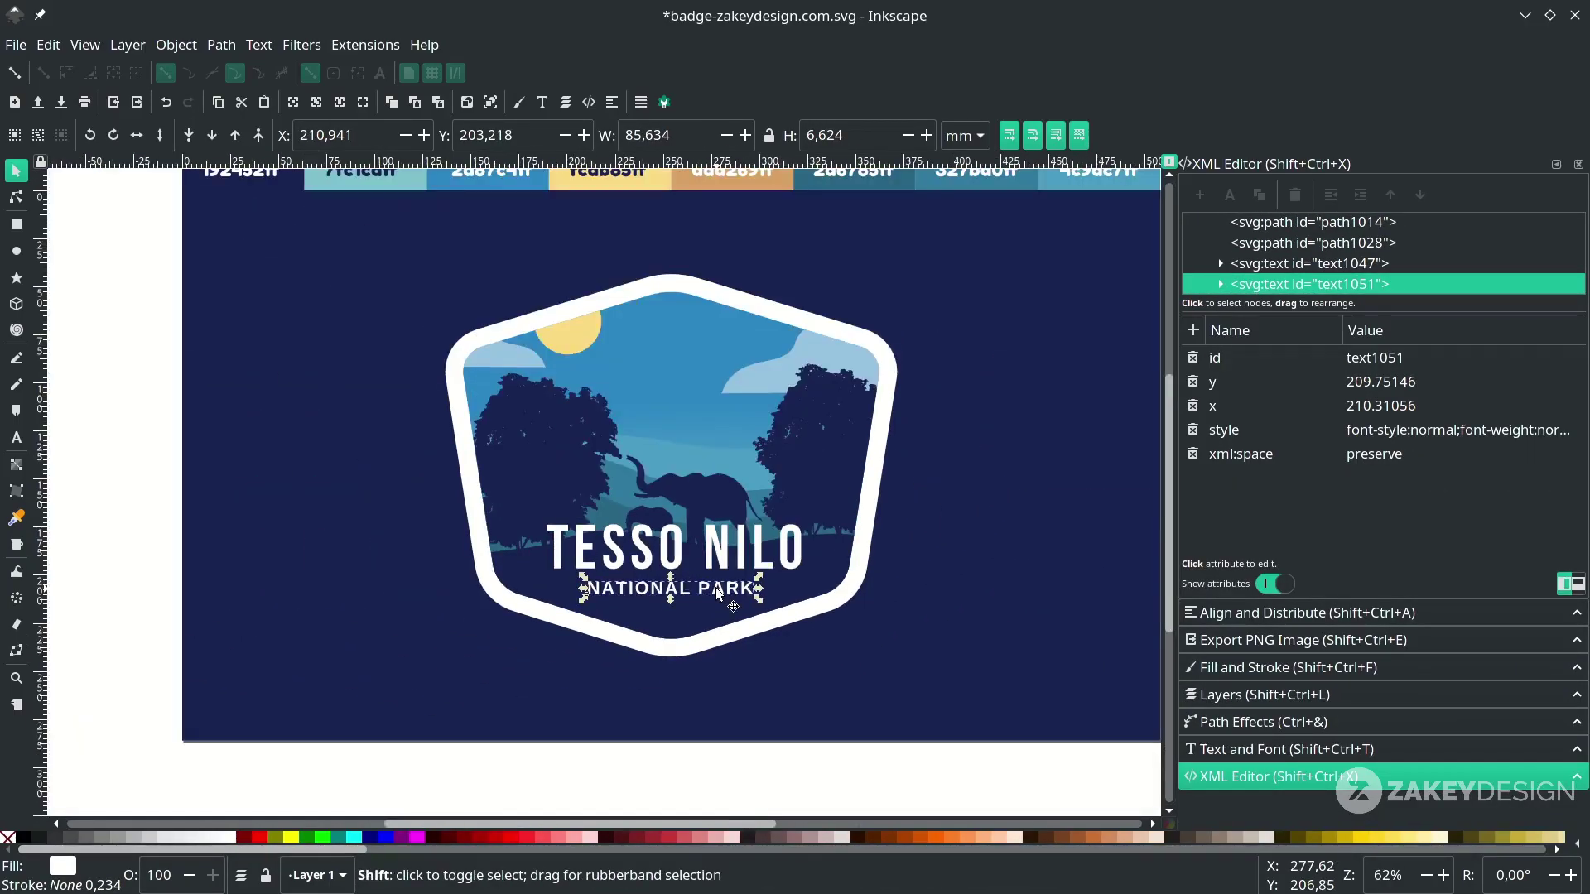
Recolour the NATIONAL PARK text with the daa269ff palette swatch
{"action": "scroll", "coordinate": [717, 589], "scroll_direction": "up", "scroll_amount": 3}
{"action": "scroll", "coordinate": [737, 491], "scroll_direction": "down", "scroll_amount": 2}
{"action": "key", "text": "d"}
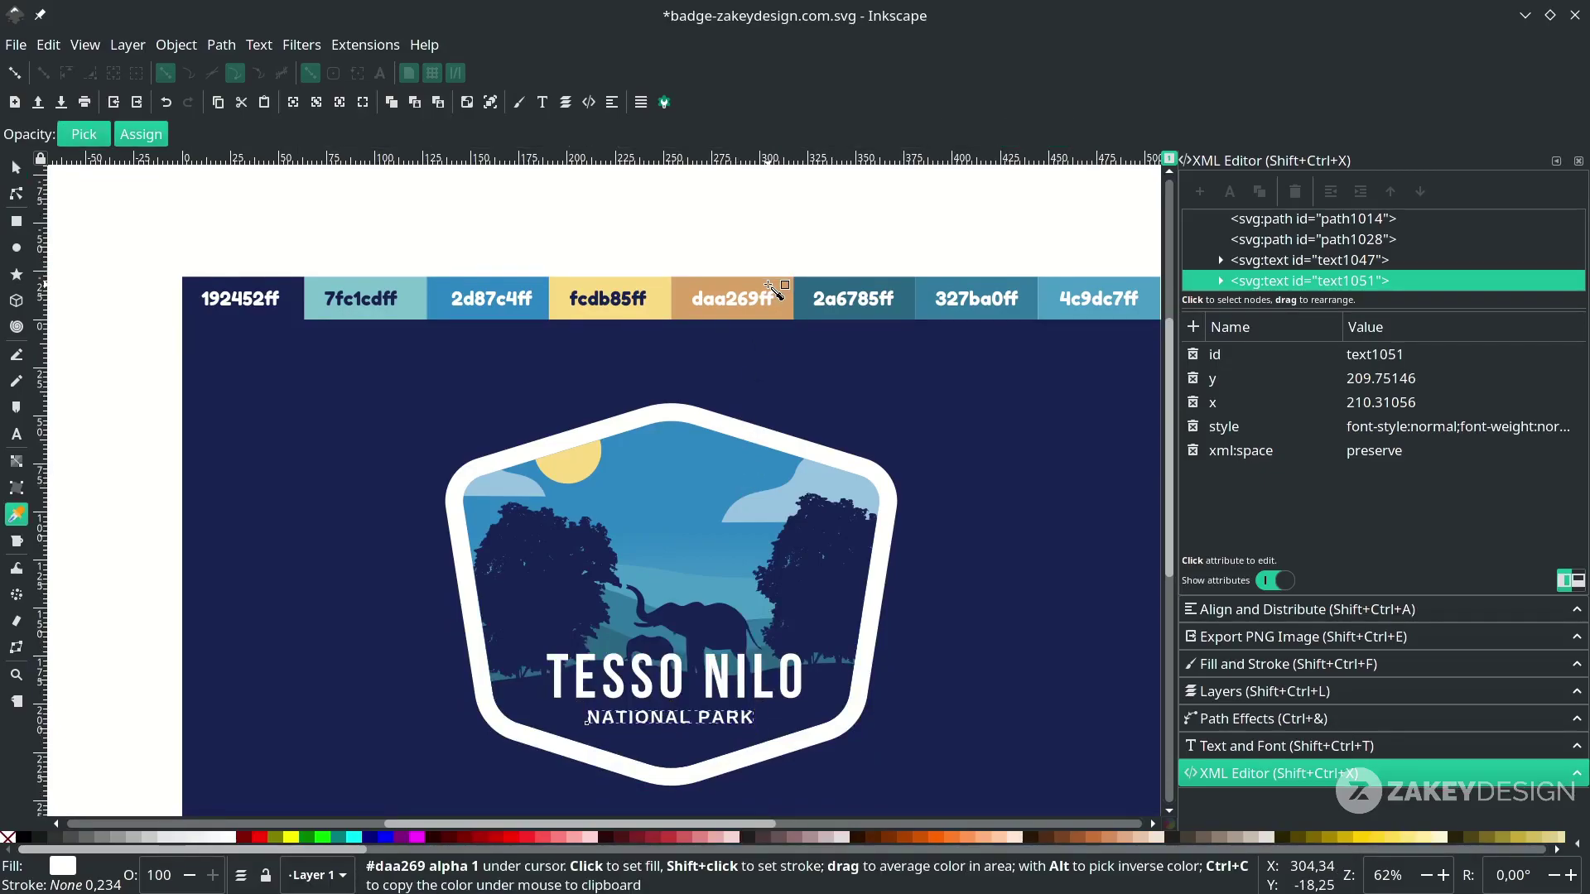
{"action": "left_click", "coordinate": [778, 294]}
{"action": "key", "text": "s"}
{"action": "scroll", "coordinate": [770, 414], "scroll_direction": "down", "scroll_amount": 5}
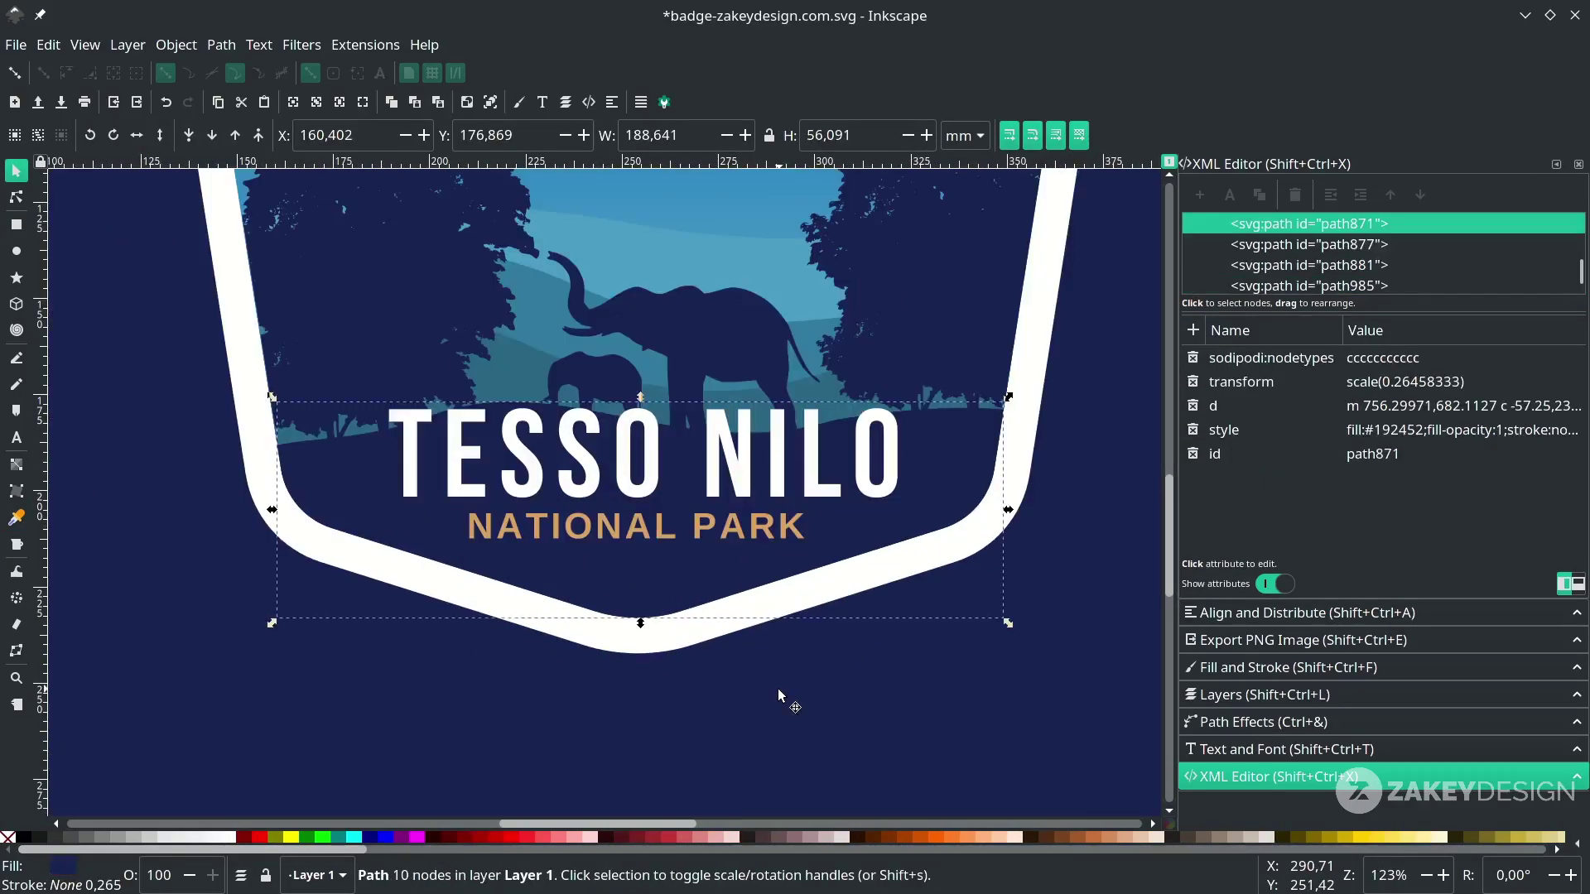
Draw a small tan dot about 3.2 mm in diameter and place it just before the NATIONAL PARK text
{"action": "left_click", "coordinate": [558, 515]}
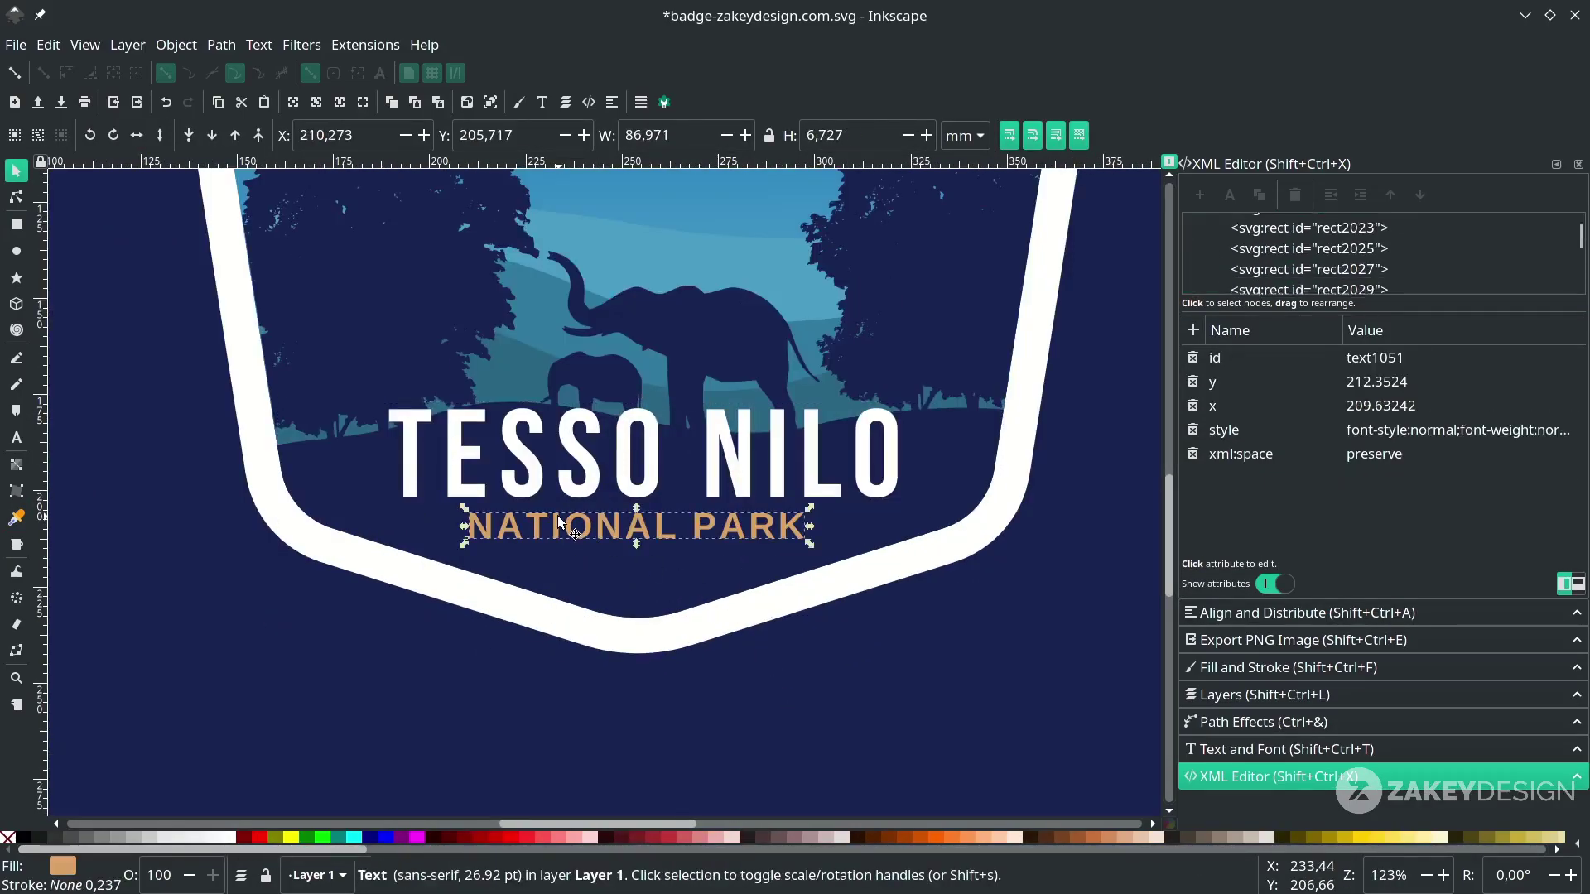
{"action": "left_click", "coordinate": [16, 251]}
{"action": "scroll", "coordinate": [464, 507], "scroll_direction": "up", "scroll_amount": 2, "text": "ctrl"}
{"action": "left_click_drag", "start_coordinate": [464, 507], "coordinate": [439, 533]}
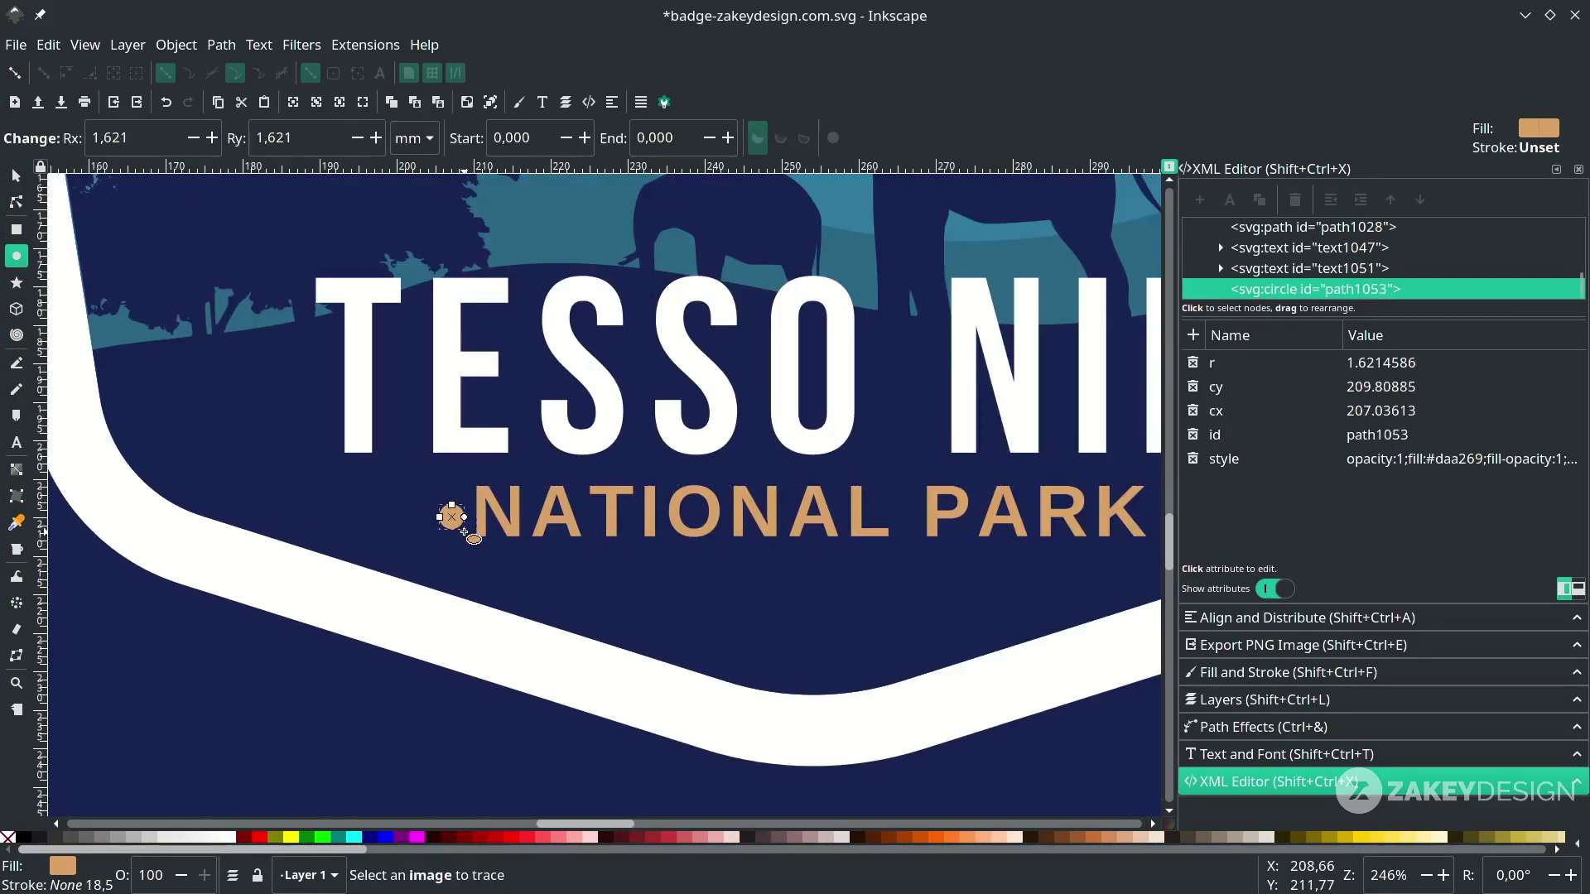
{"action": "key", "text": "s"}
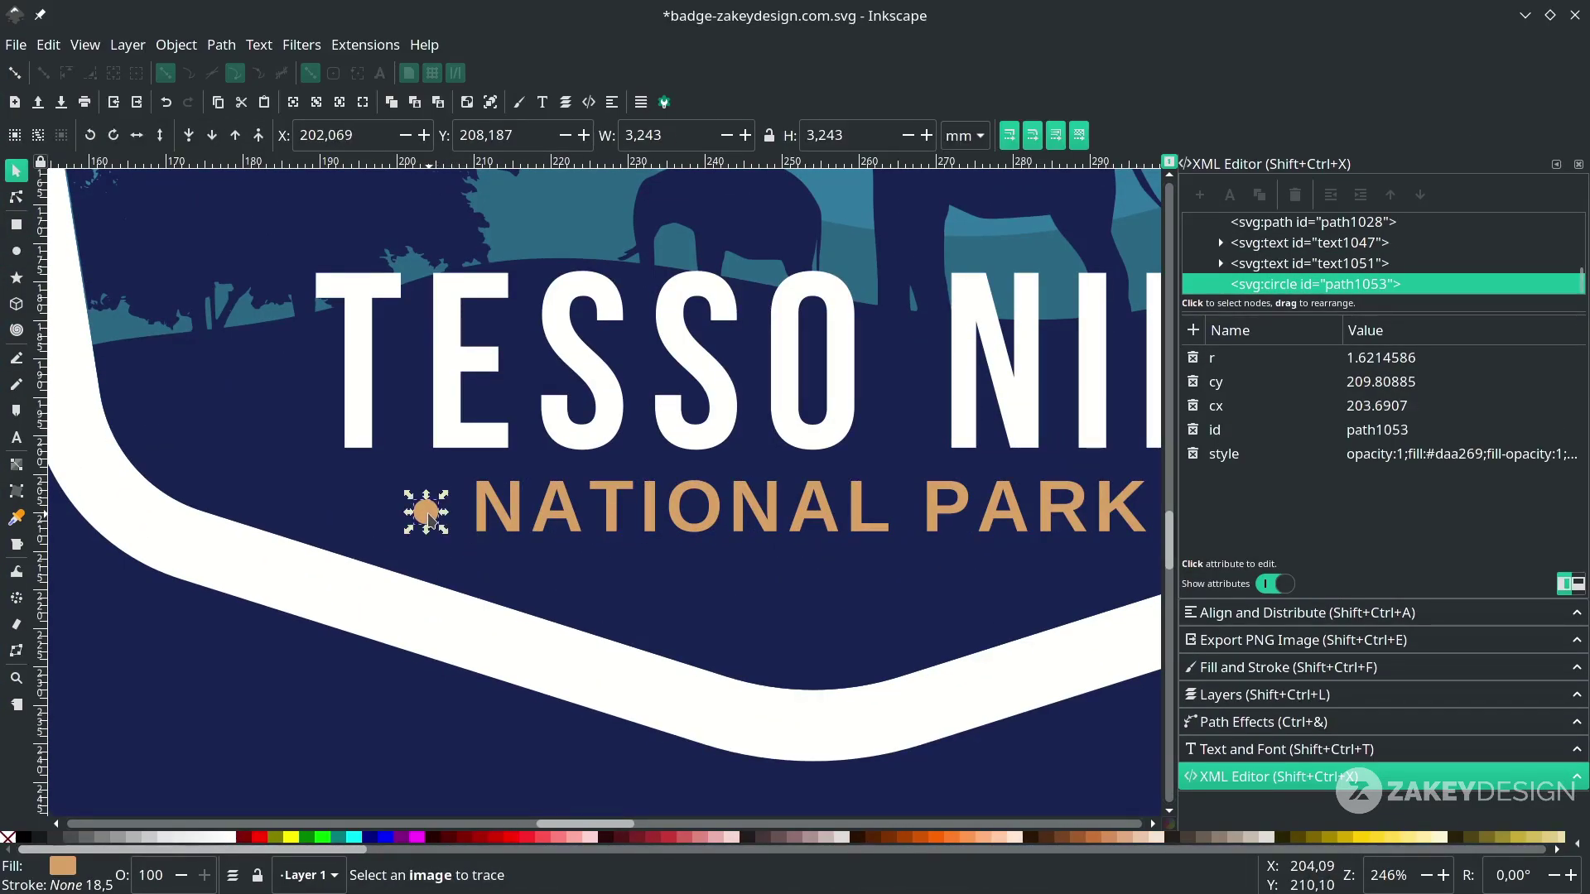
{"action": "left_click_drag", "start_coordinate": [429, 517], "coordinate": [437, 518]}
Duplicate the tan dot and place the copy at the same height just after the NATIONAL PARK text
{"action": "scroll", "coordinate": [377, 520], "scroll_direction": "down", "scroll_amount": 1, "text": "ctrl"}
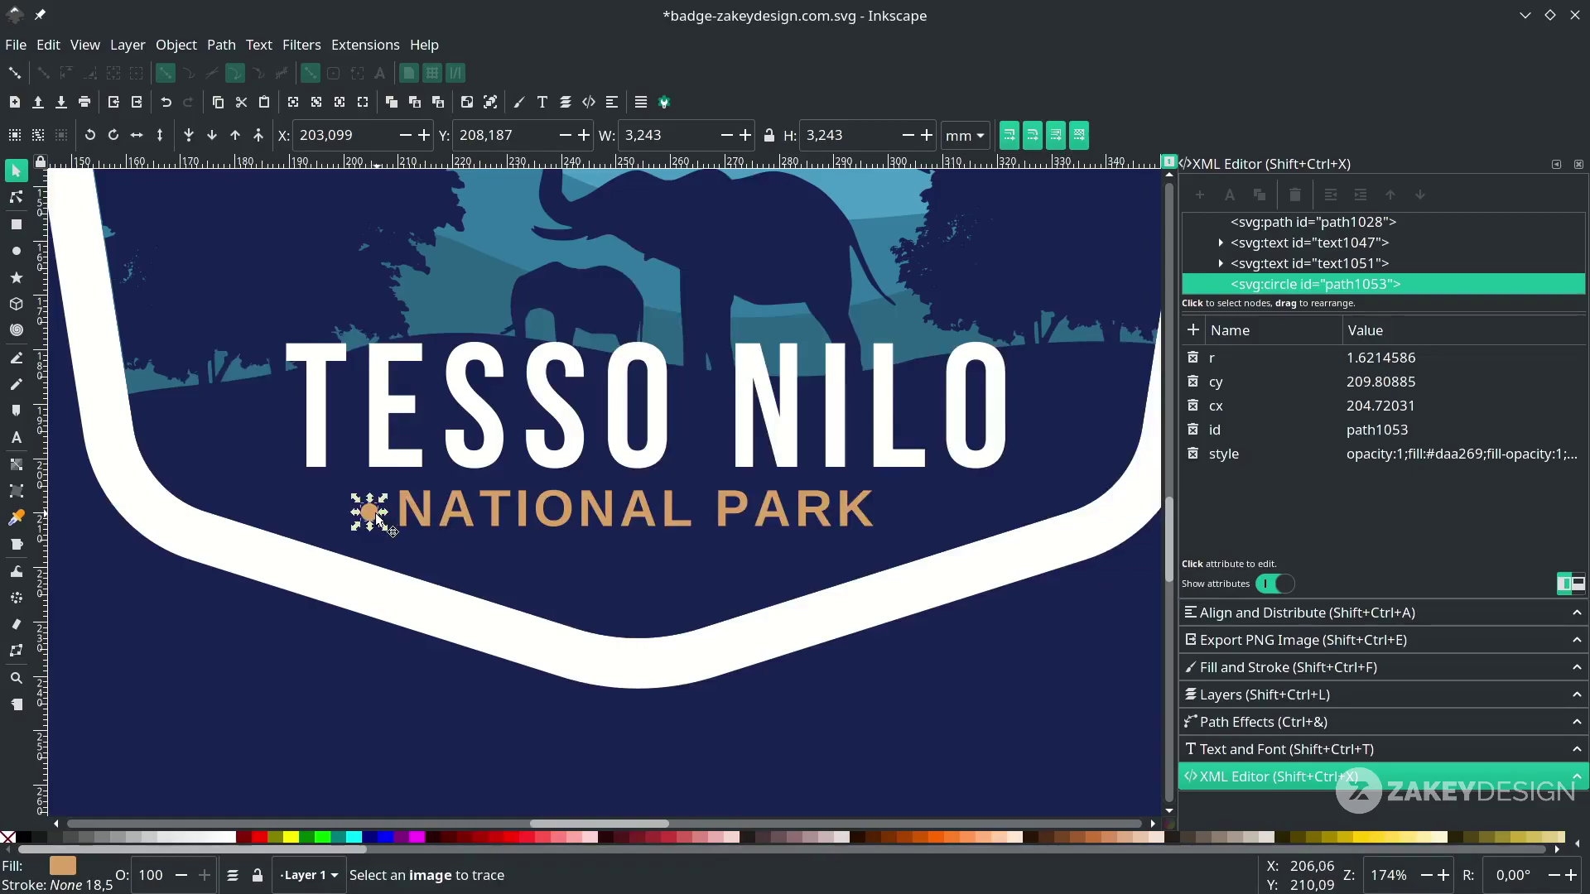
{"action": "key", "text": "ctrl+d"}
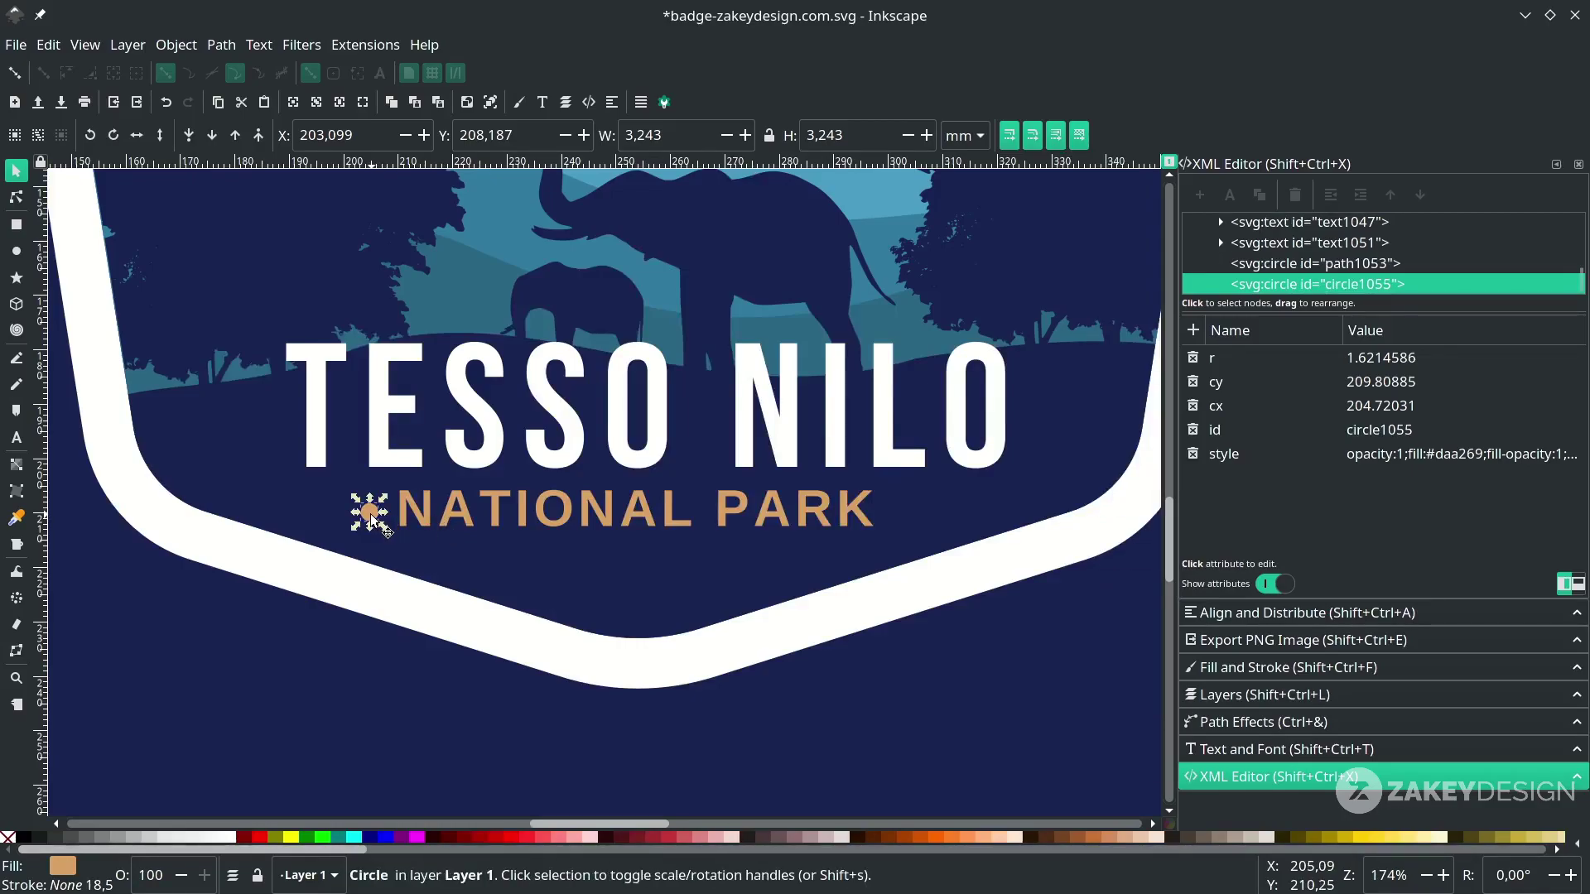
{"action": "left_click_drag", "start_coordinate": [372, 517], "coordinate": [532, 524]}
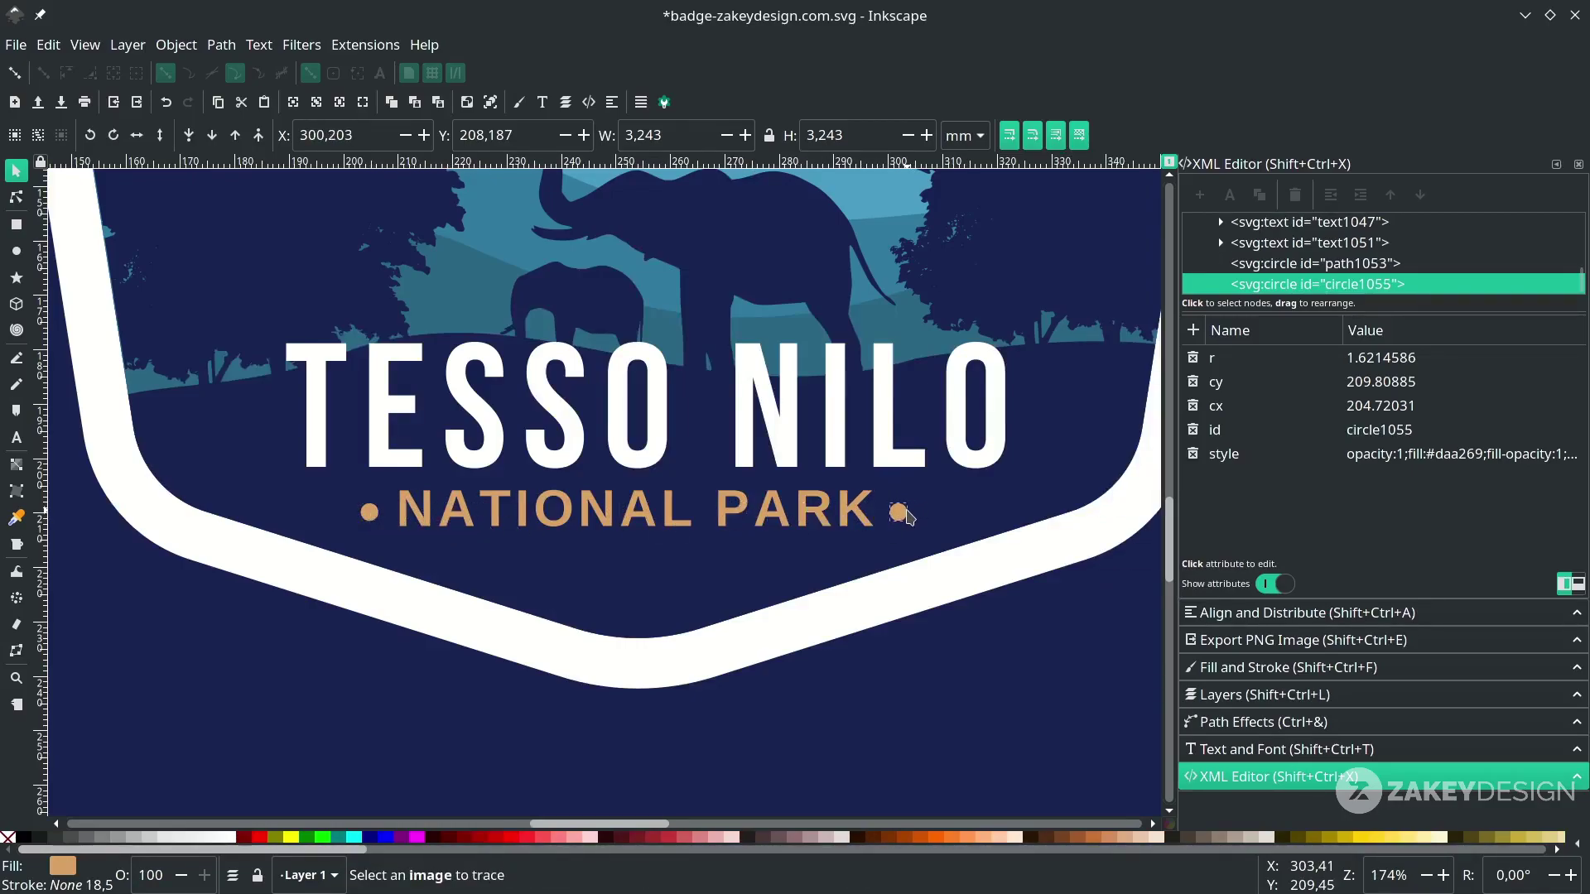
{"action": "scroll", "coordinate": [911, 530], "scroll_direction": "down", "scroll_amount": 4, "text": "ctrl"}
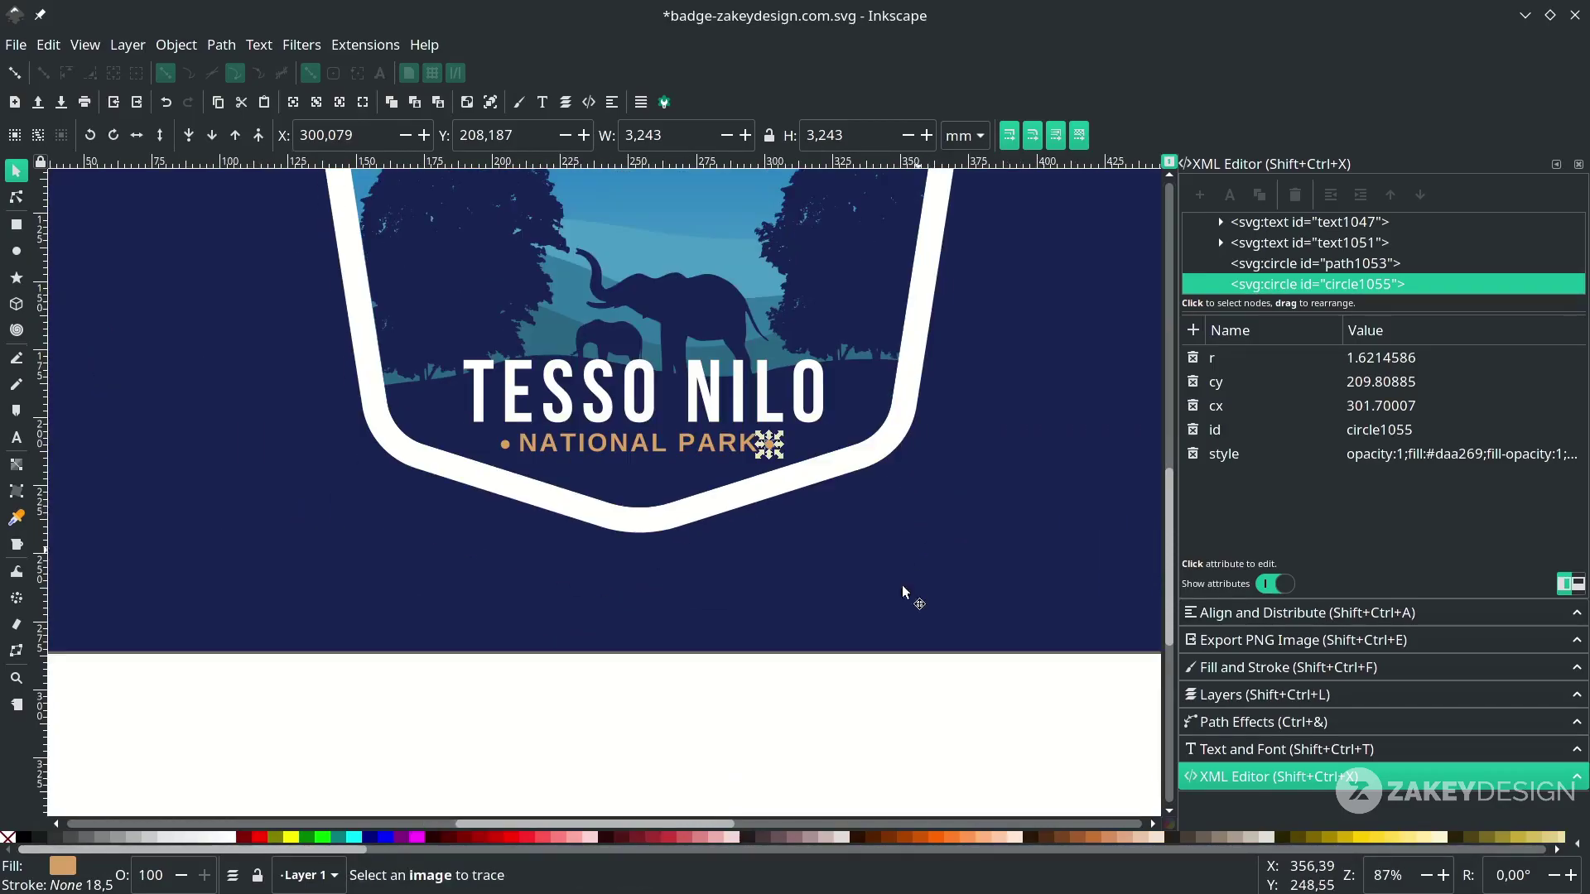
Deselect the copied dot and save the document with the finished lettering
{"action": "key", "text": "Escape"}
{"action": "key", "text": "ctrl+s"}
{"action": "scroll", "coordinate": [936, 635], "scroll_direction": "up", "scroll_amount": 2}
{"action": "scroll", "coordinate": [916, 636], "scroll_direction": "right", "scroll_amount": 4}
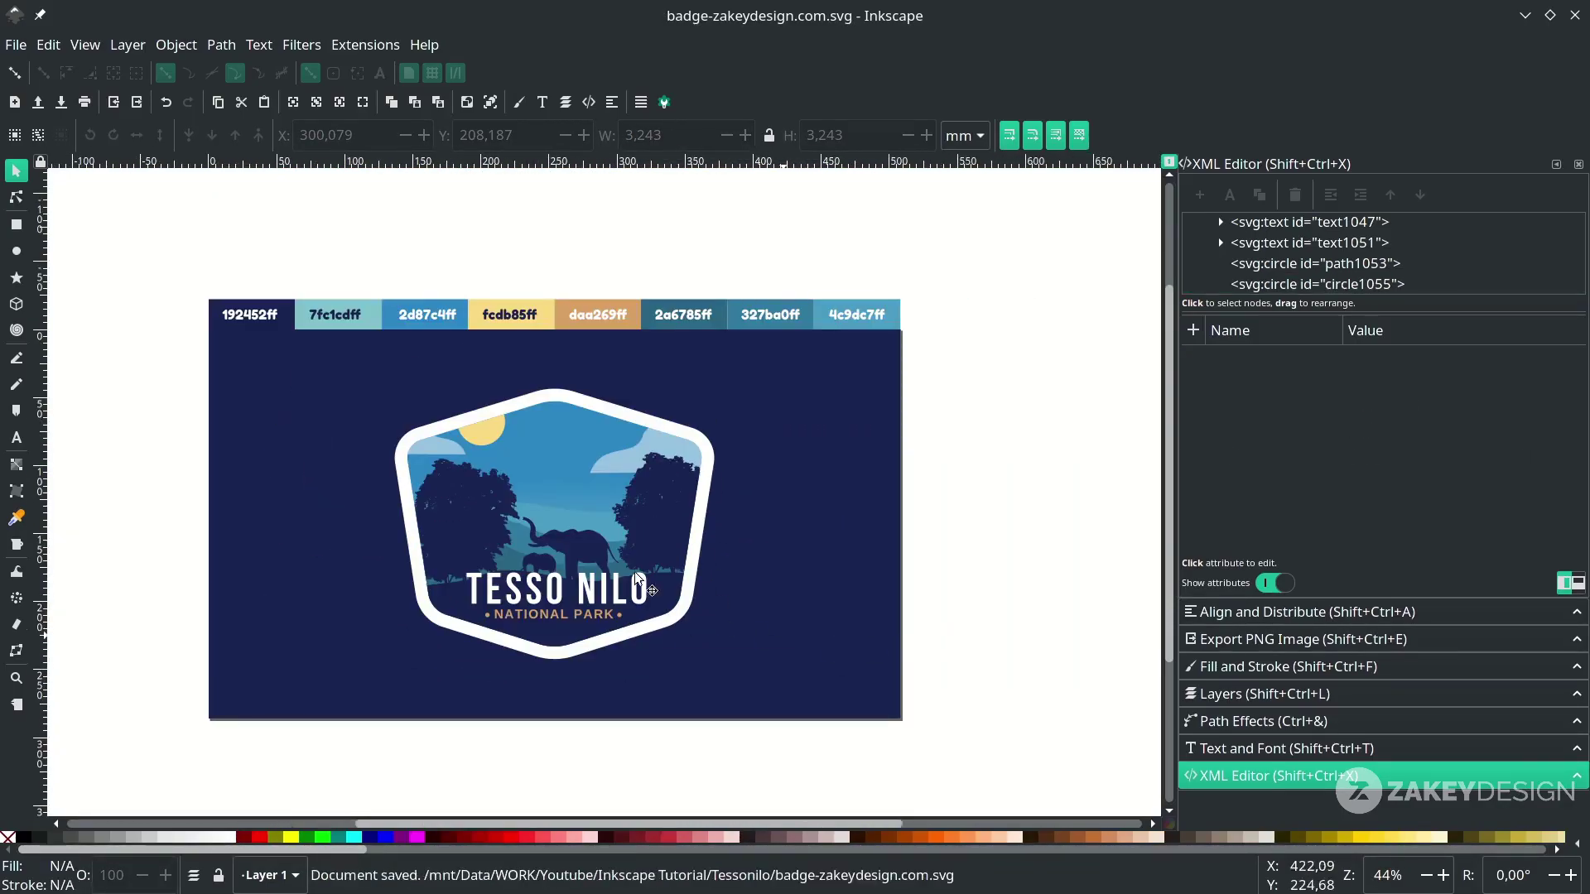
Duplicate the NATIONAL PARK text and move the copy straight up into the sky beside the sun
{"action": "scroll", "coordinate": [650, 588], "scroll_direction": "up", "scroll_amount": 2, "text": "ctrl"}
{"action": "scroll", "coordinate": [643, 720], "scroll_direction": "down", "scroll_amount": 1, "text": "ctrl"}
{"action": "left_click", "coordinate": [643, 705]}
{"action": "left_click", "coordinate": [642, 758]}
{"action": "left_click", "coordinate": [640, 705]}
{"action": "scroll", "coordinate": [646, 679], "scroll_direction": "down", "scroll_amount": 1}
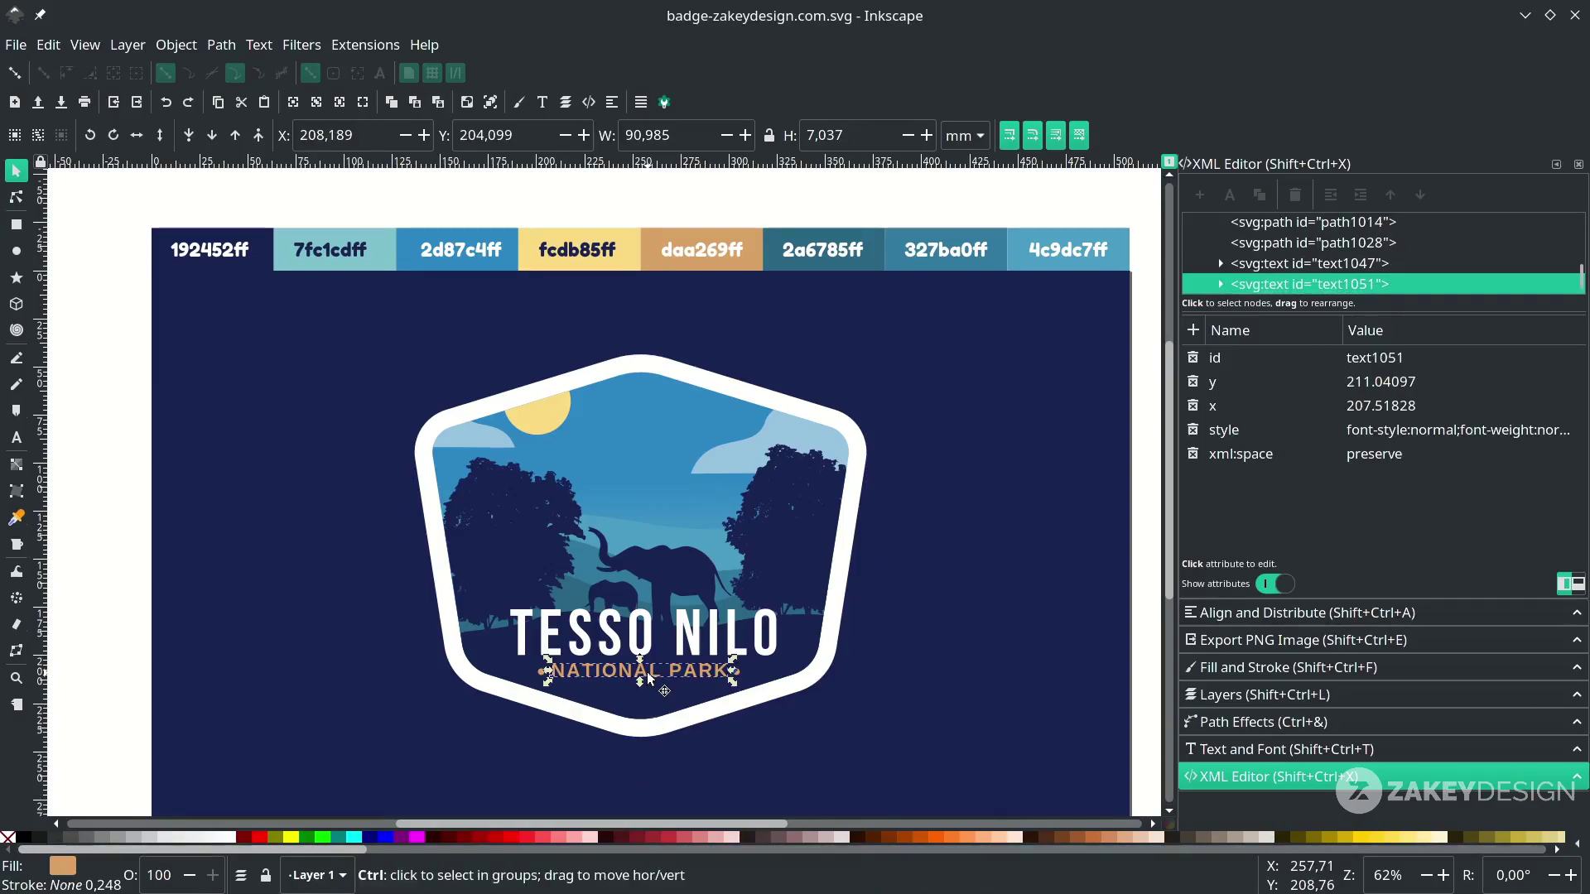
{"action": "key", "text": "ctrl+d"}
{"action": "left_click_drag", "start_coordinate": [646, 673], "coordinate": [641, 427]}
Replace the wording of the copied text in the sky with "RIAU"
{"action": "scroll", "coordinate": [642, 427], "scroll_direction": "up", "scroll_amount": 2, "text": "ctrl"}
{"action": "double_click", "coordinate": [644, 429]}
{"action": "key", "text": "ctrl+a"}
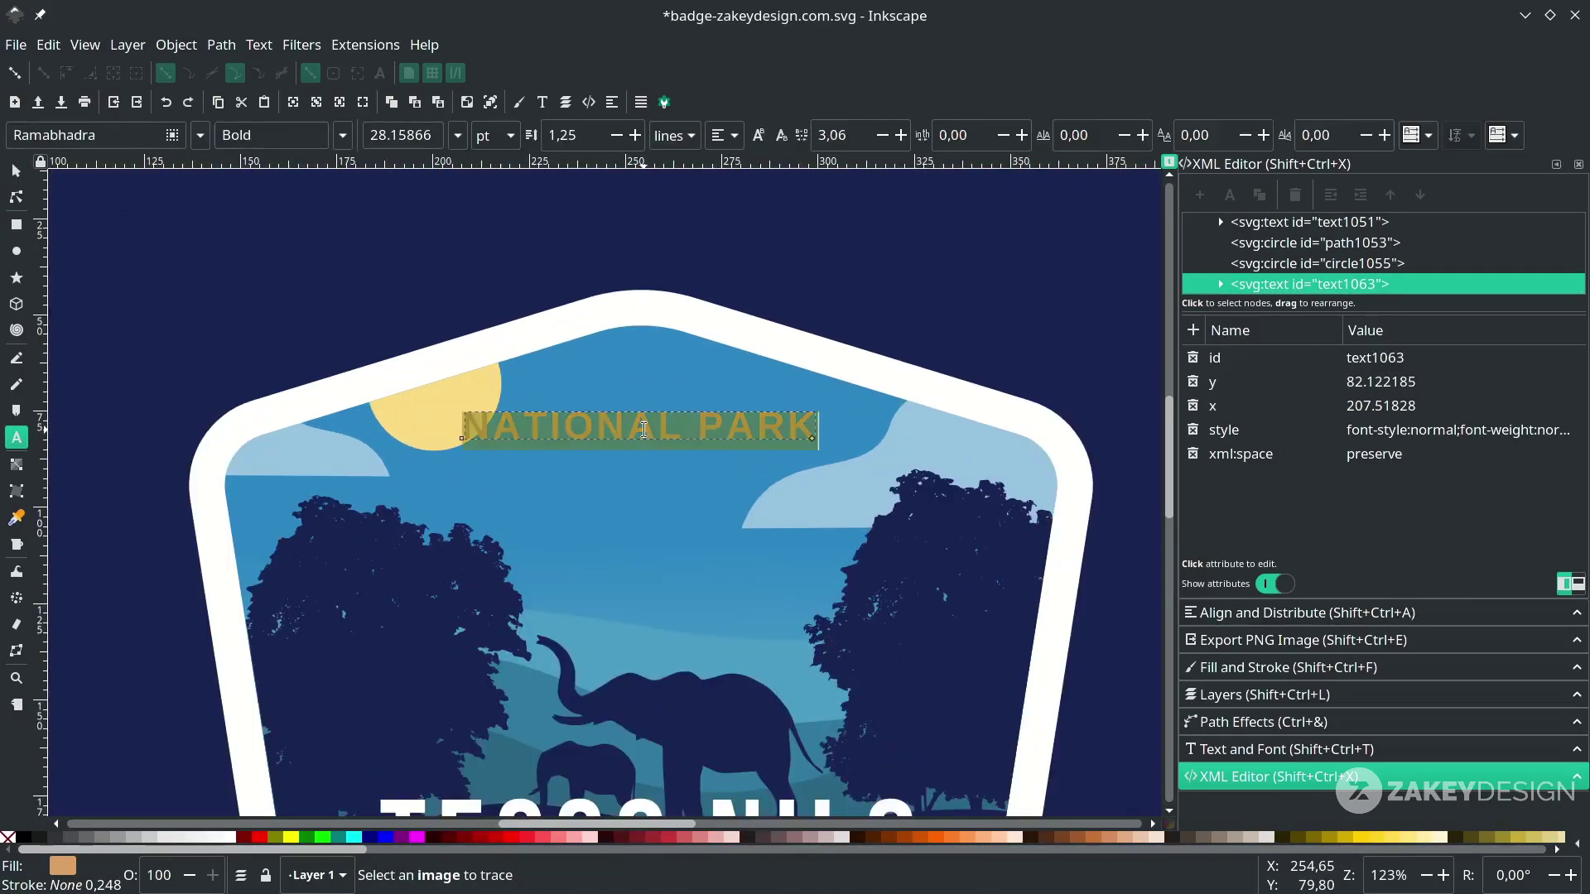
{"action": "type", "text": "RIAU"}
{"action": "key", "text": "F1"}
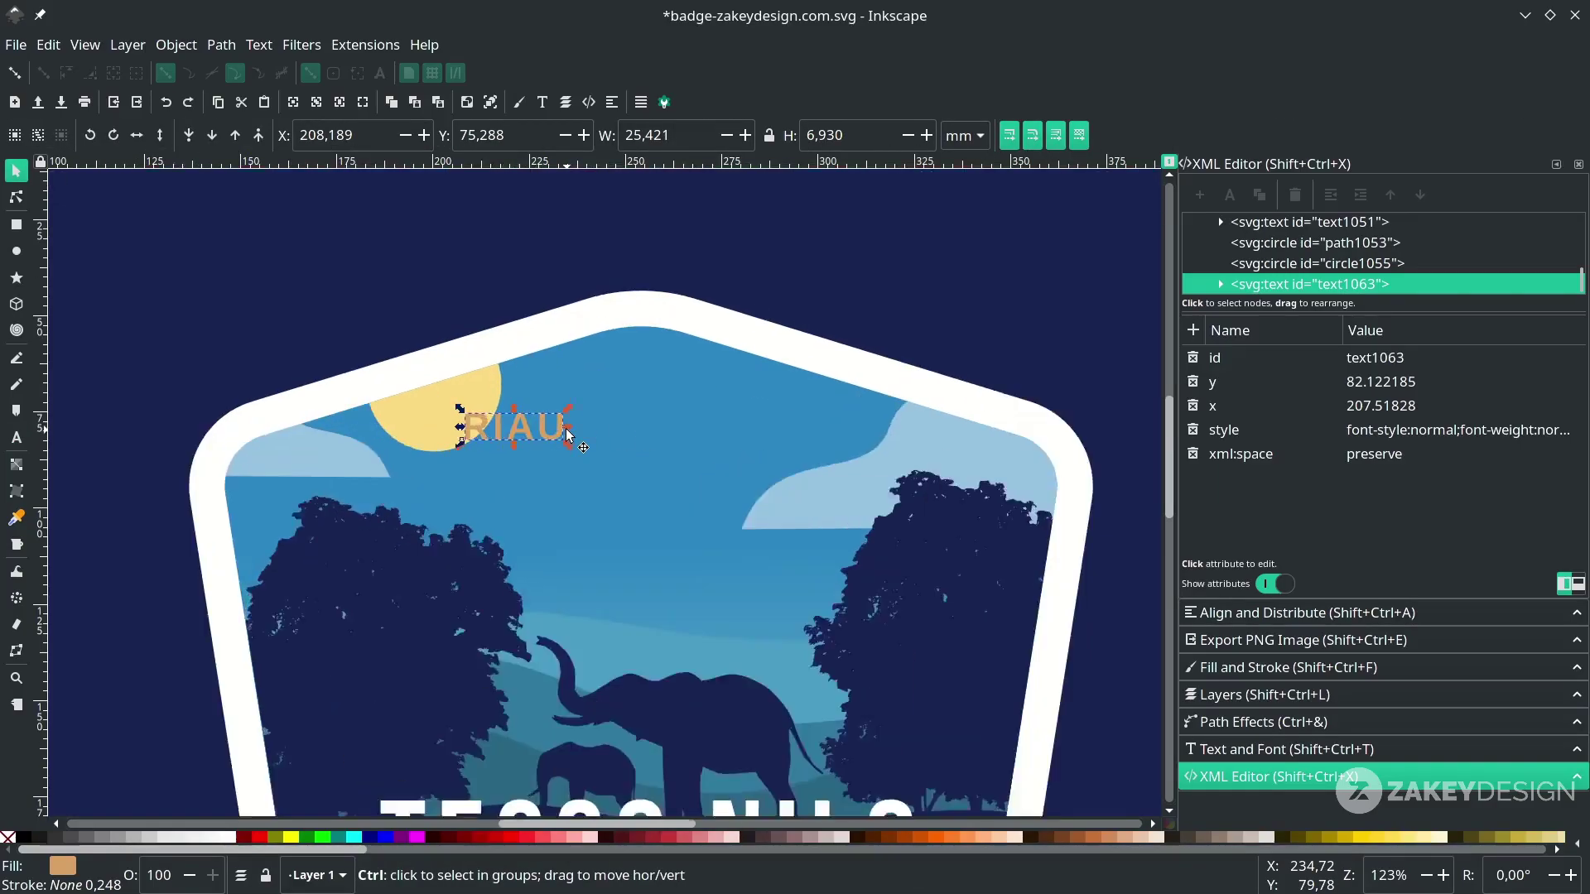
Move the RIAU text to the badge's centre line near the top of the sky and fill it white
{"action": "scroll", "coordinate": [564, 430], "scroll_direction": "up", "scroll_amount": 1, "text": "ctrl"}
{"action": "left_click_drag", "start_coordinate": [560, 437], "coordinate": [605, 418]}
{"action": "left_click", "coordinate": [231, 836]}
{"action": "scroll", "coordinate": [522, 405], "scroll_direction": "down", "scroll_amount": 1, "text": "ctrl"}
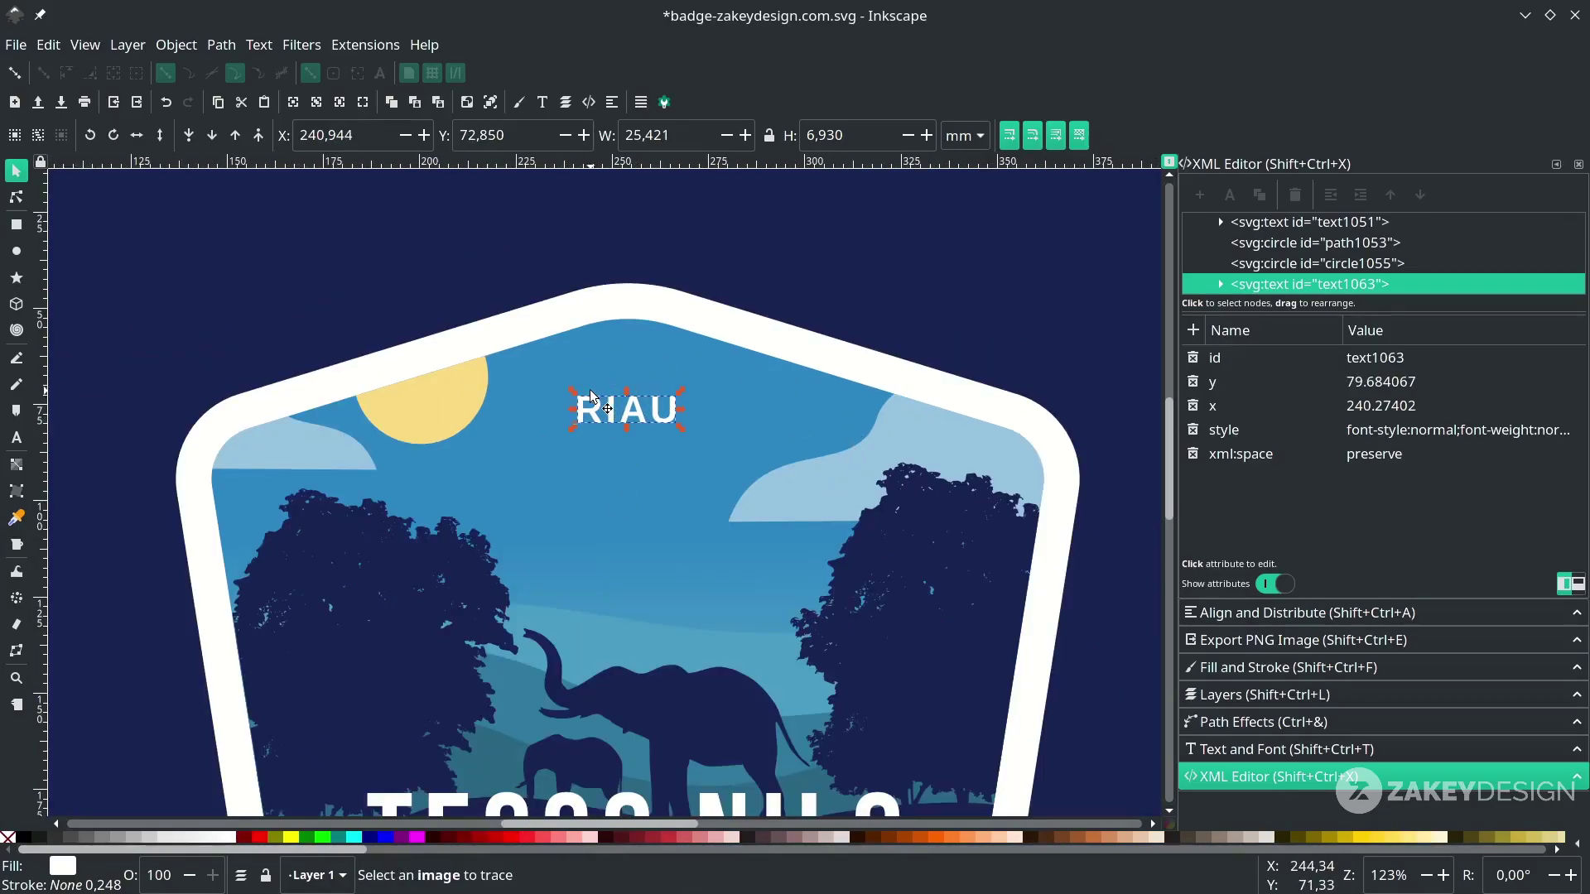
Draw a shallow upward-bowed arc just above the RIAU text with the Bezier pen, following the badge's rounded peak
{"action": "key", "text": "b"}
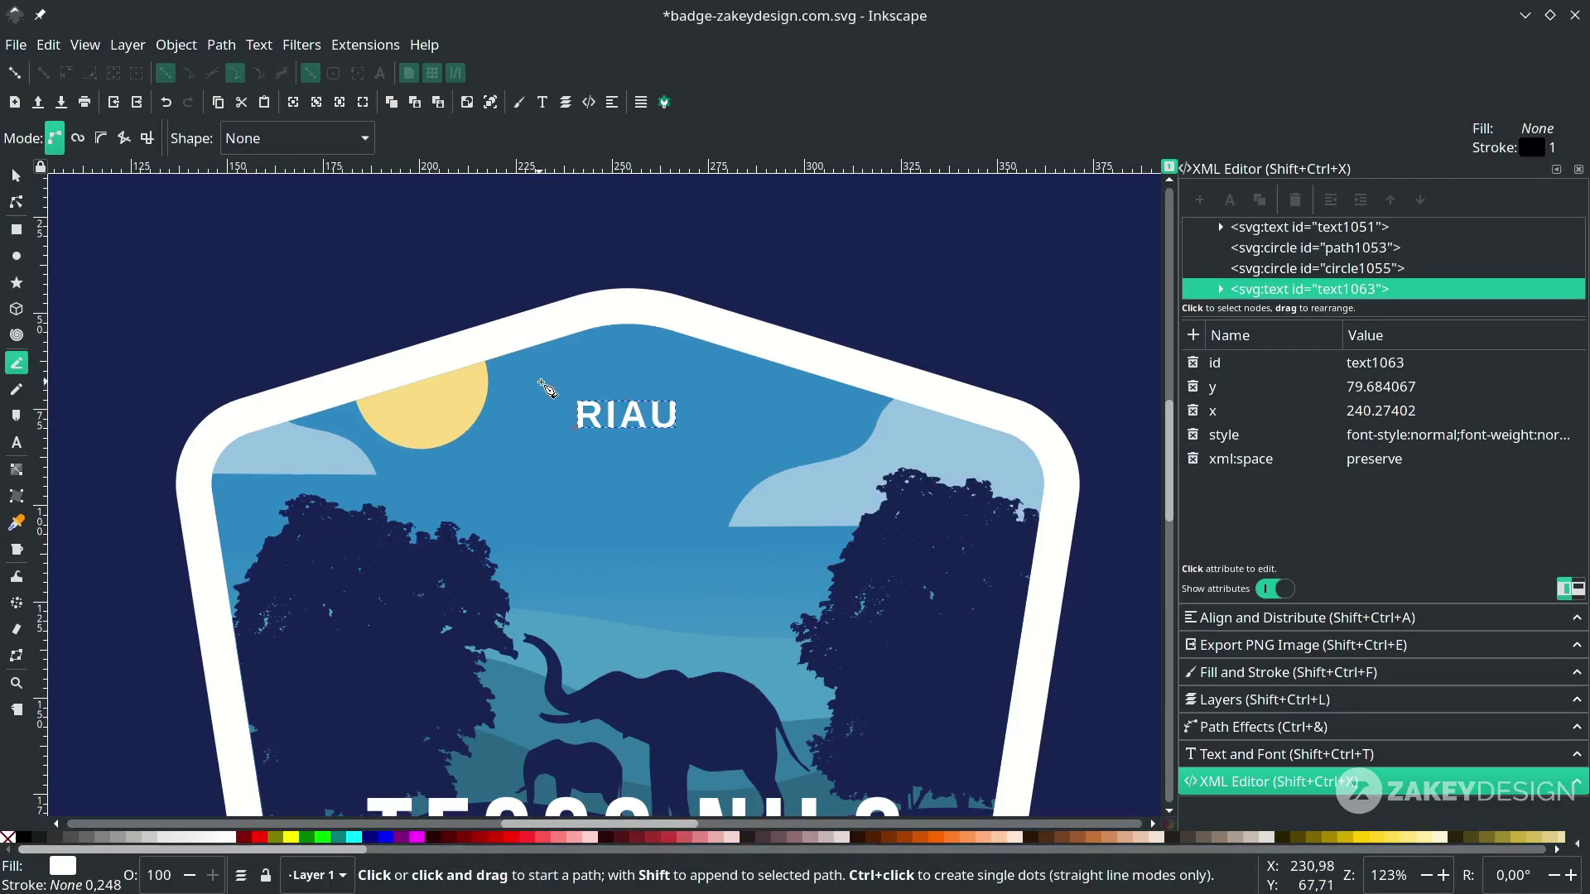
{"action": "key", "text": "ctrl+z"}
{"action": "left_click", "coordinate": [544, 380]}
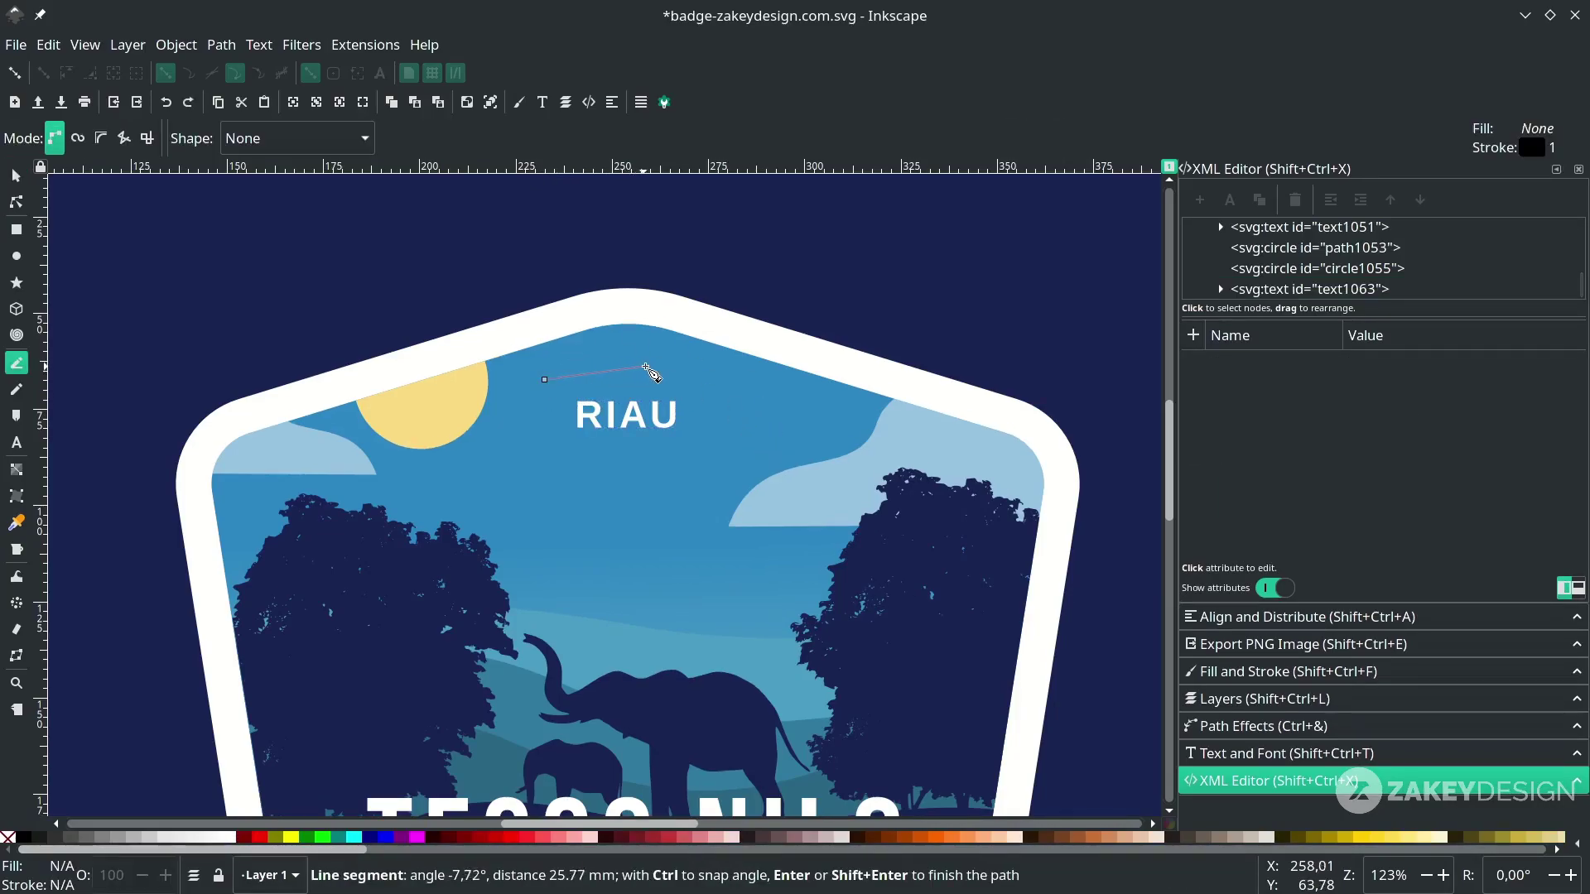
{"action": "left_click_drag", "start_coordinate": [612, 359], "coordinate": [666, 359]}
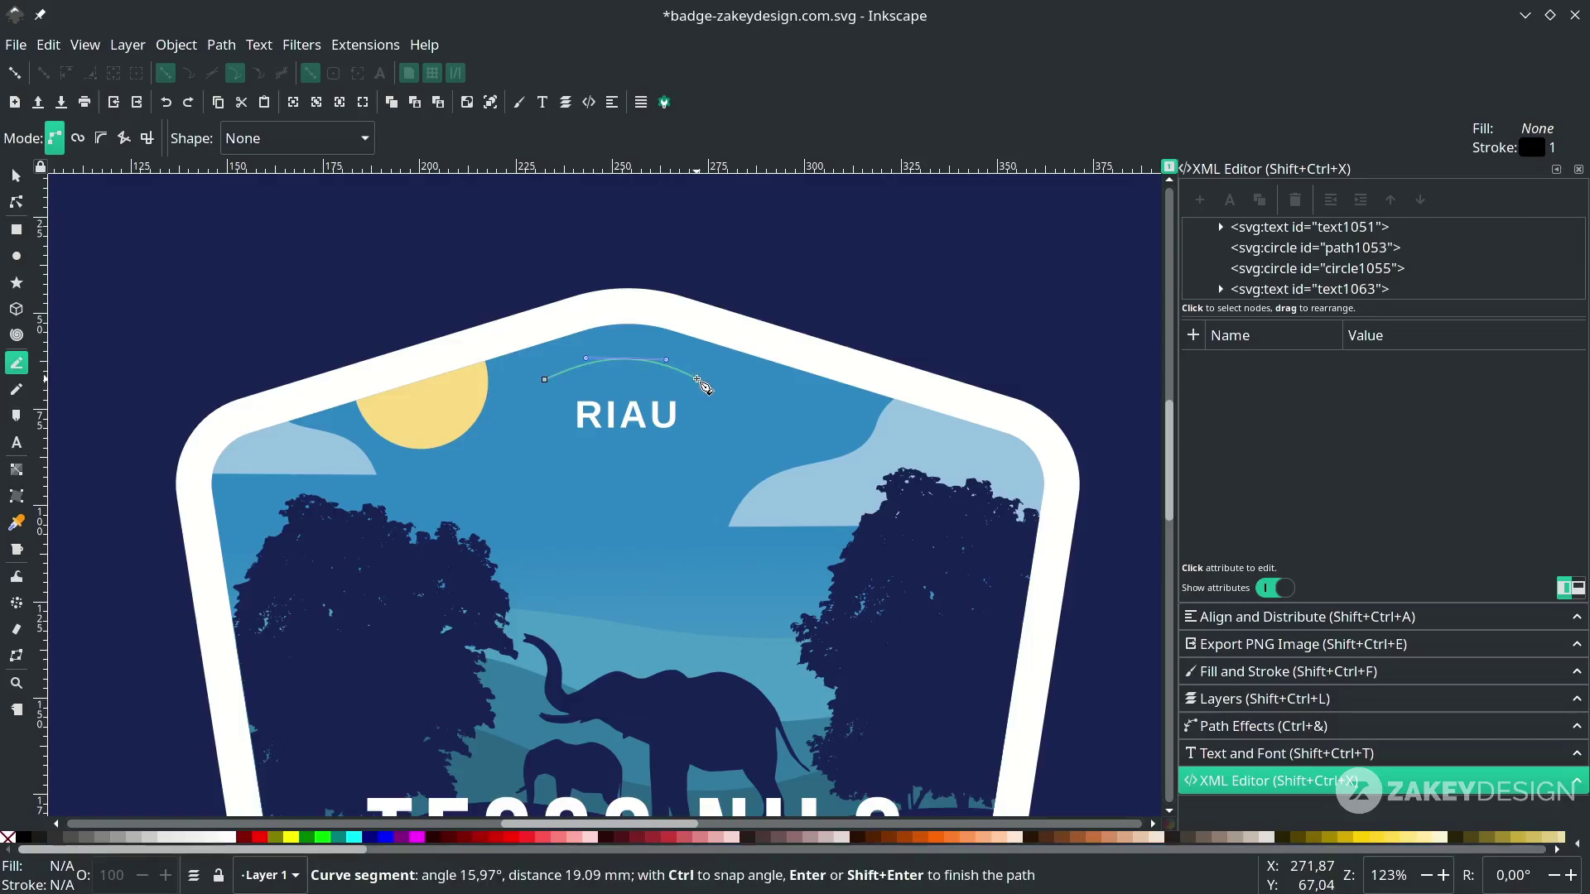
{"action": "double_click", "coordinate": [702, 385]}
Select the RIAU text together with the arc and put the text on the path
{"action": "key", "text": "n"}
{"action": "left_click", "coordinate": [638, 421]}
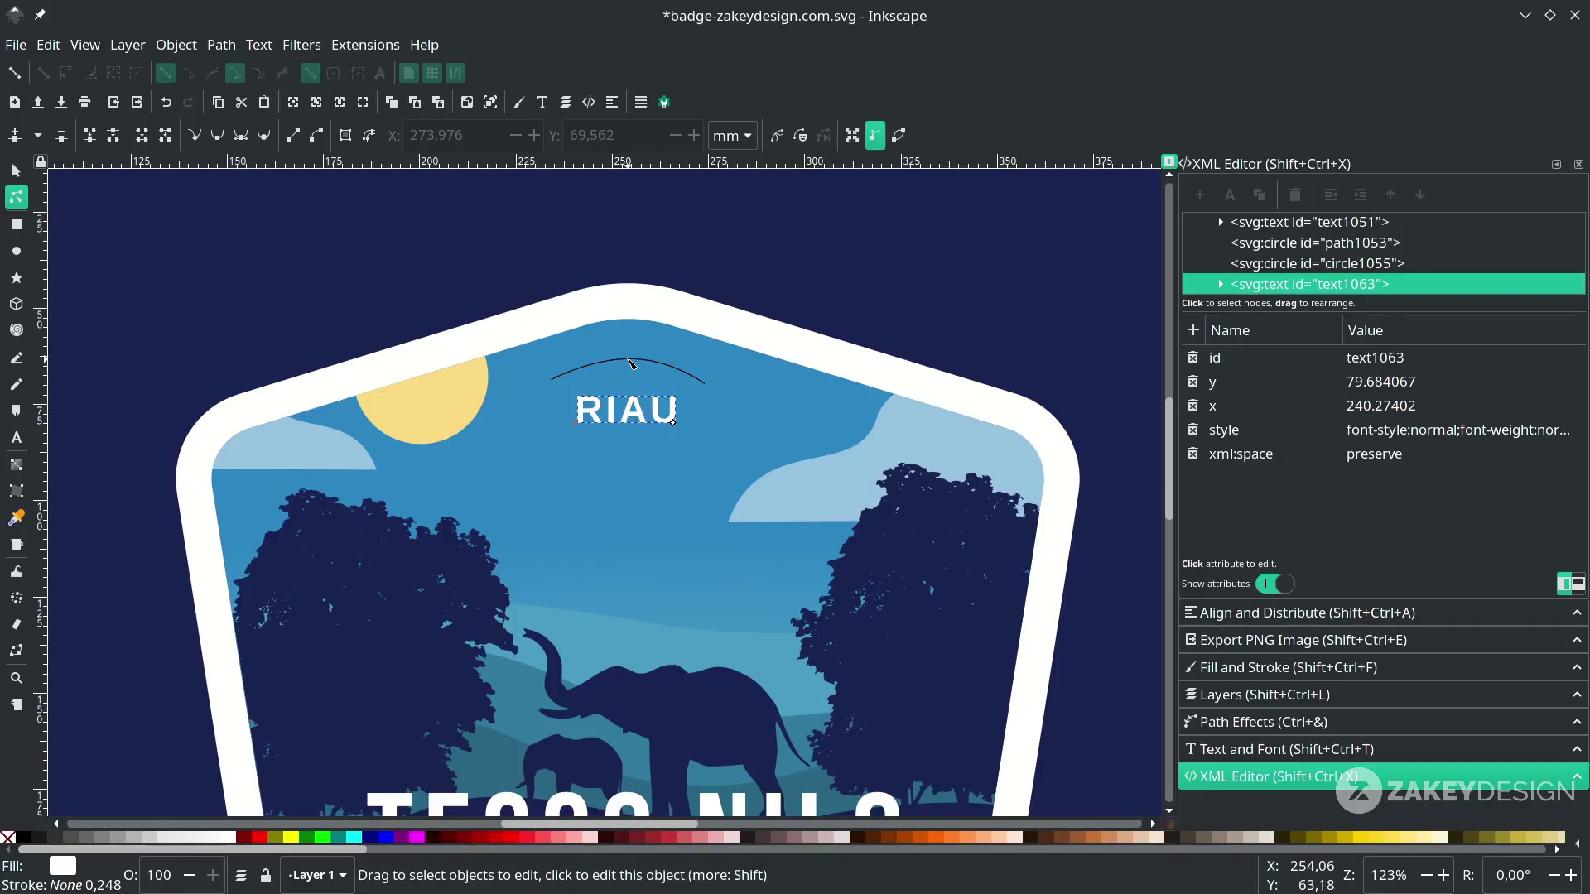
{"action": "left_click", "coordinate": [630, 363], "text": "shift"}
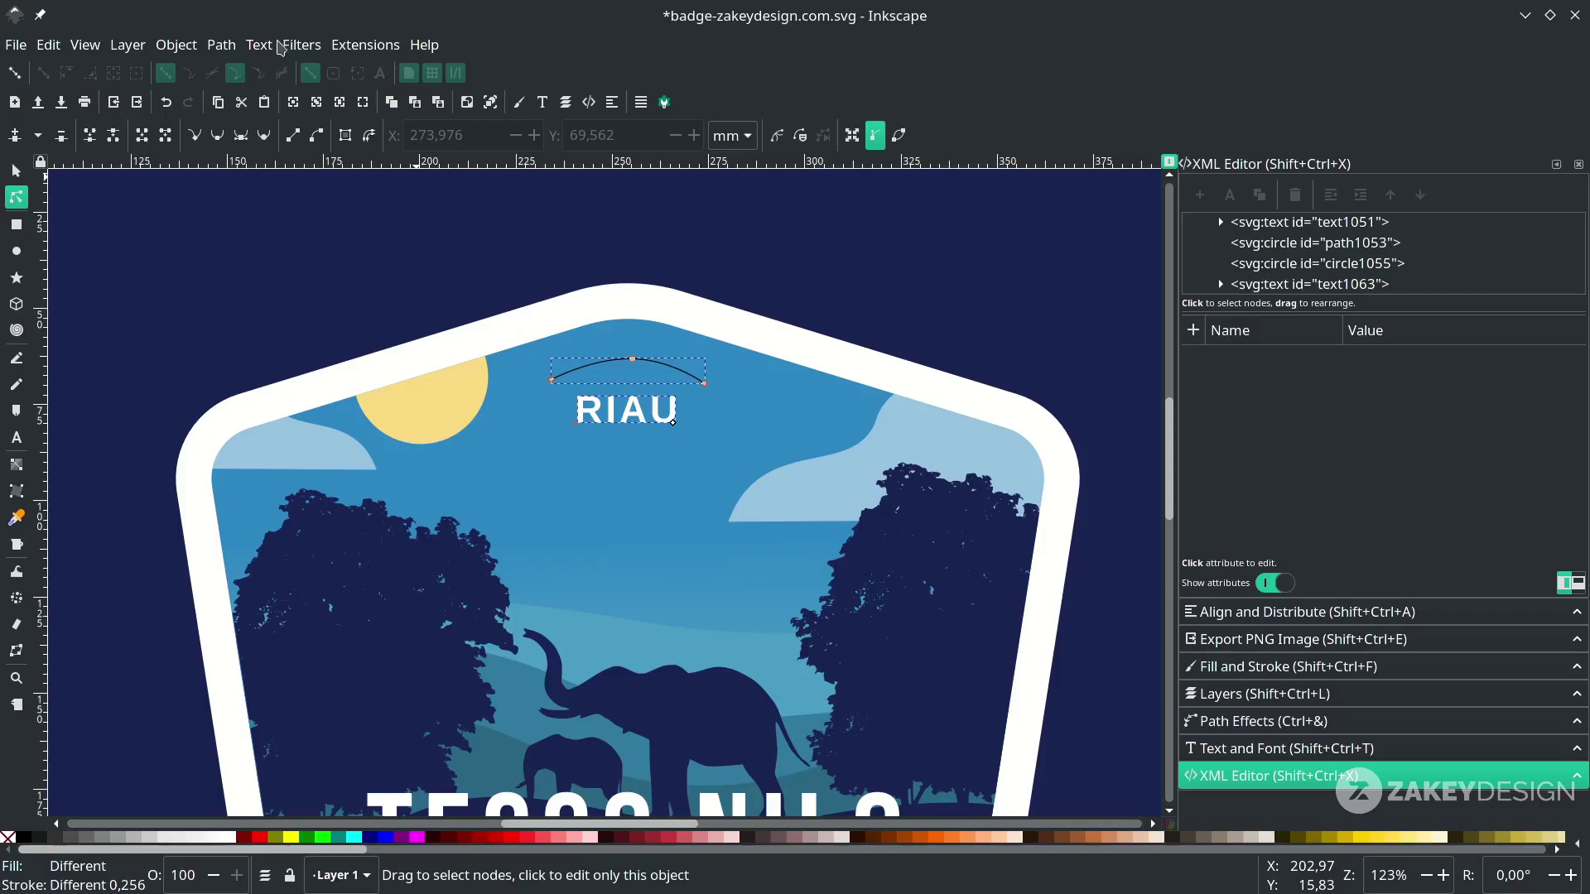
{"action": "left_click", "coordinate": [260, 45]}
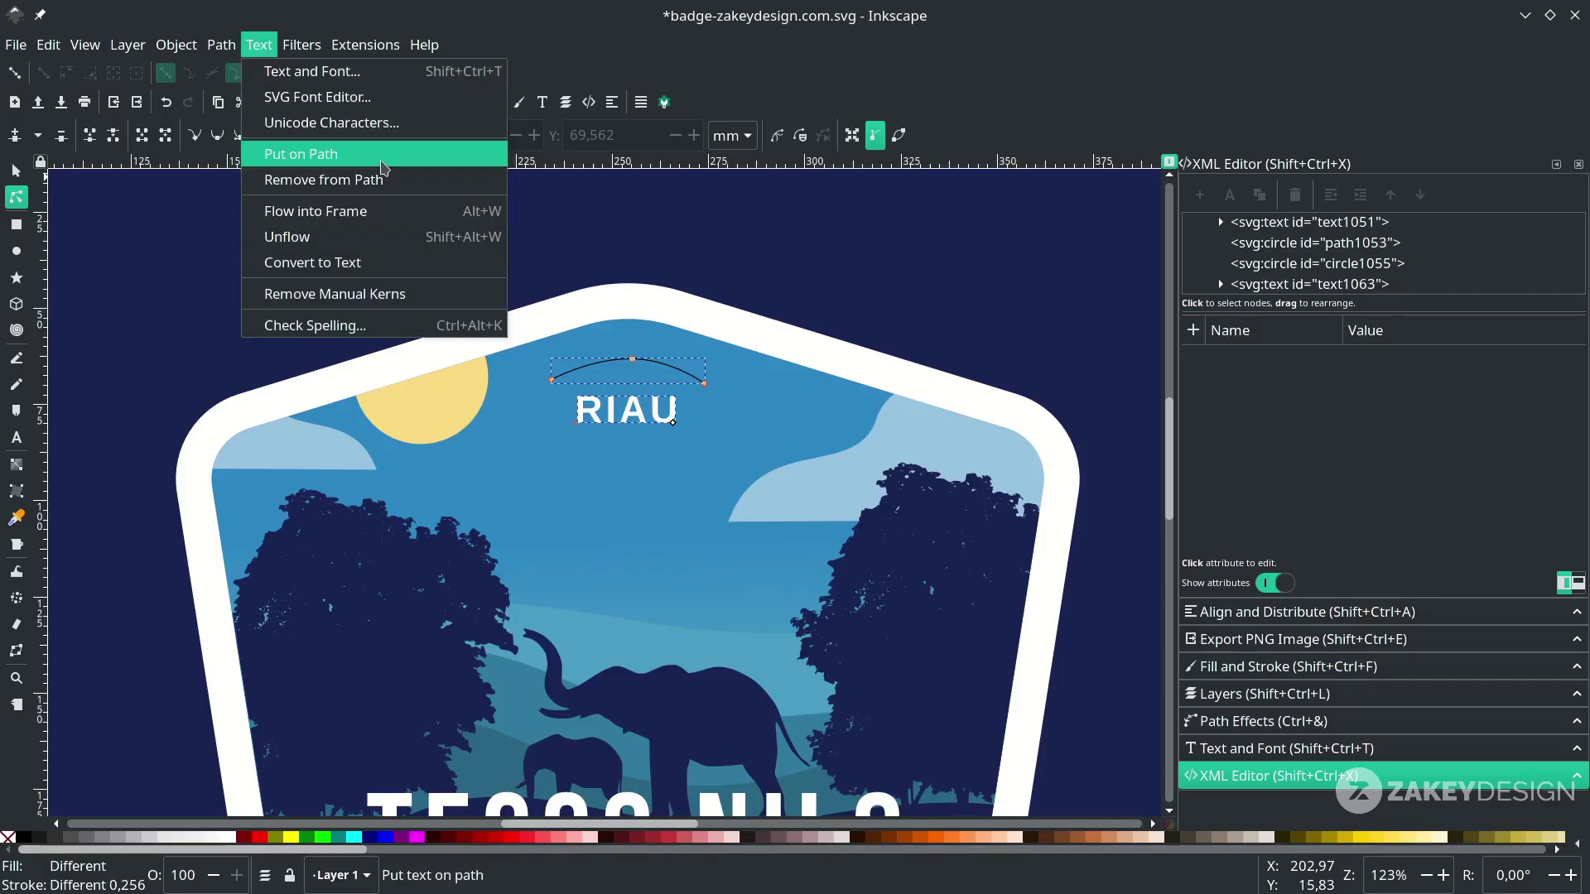
{"action": "left_click", "coordinate": [383, 169]}
Insert leading spaces before the R to shift RIAU along the arc toward its middle
{"action": "left_click", "coordinate": [644, 358]}
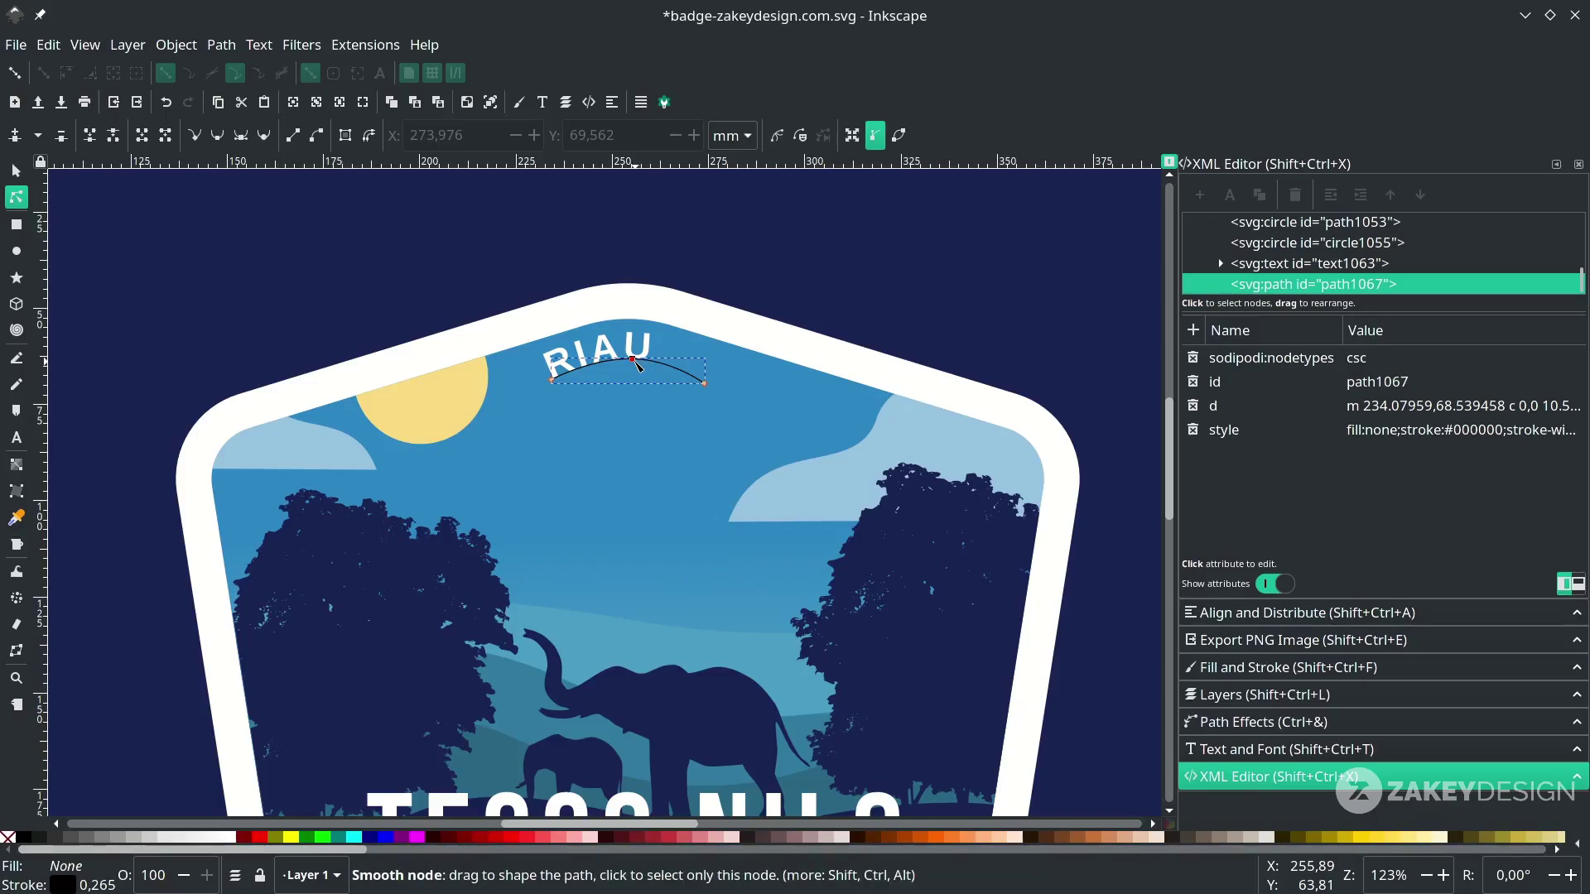
{"action": "key", "text": "t"}
{"action": "left_click", "coordinate": [554, 363]}
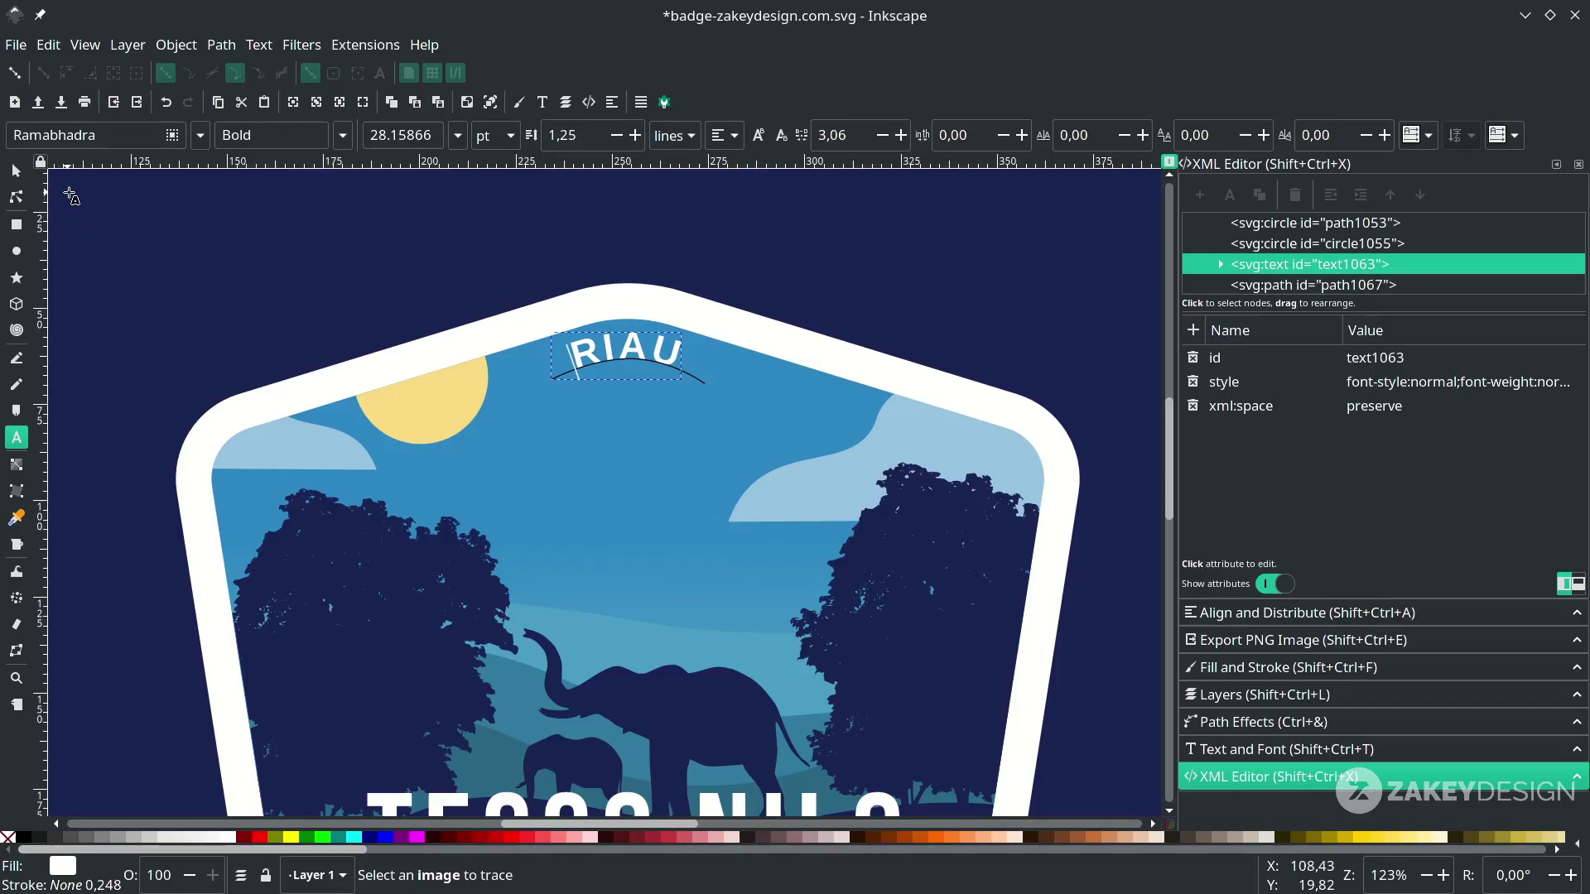
Reposition both end nodes of the arc to adjust the curvature and centring of the RIAU lettering
{"action": "key", "text": "n"}
{"action": "left_click", "coordinate": [674, 369]}
{"action": "left_click_drag", "start_coordinate": [706, 385], "coordinate": [689, 379]}
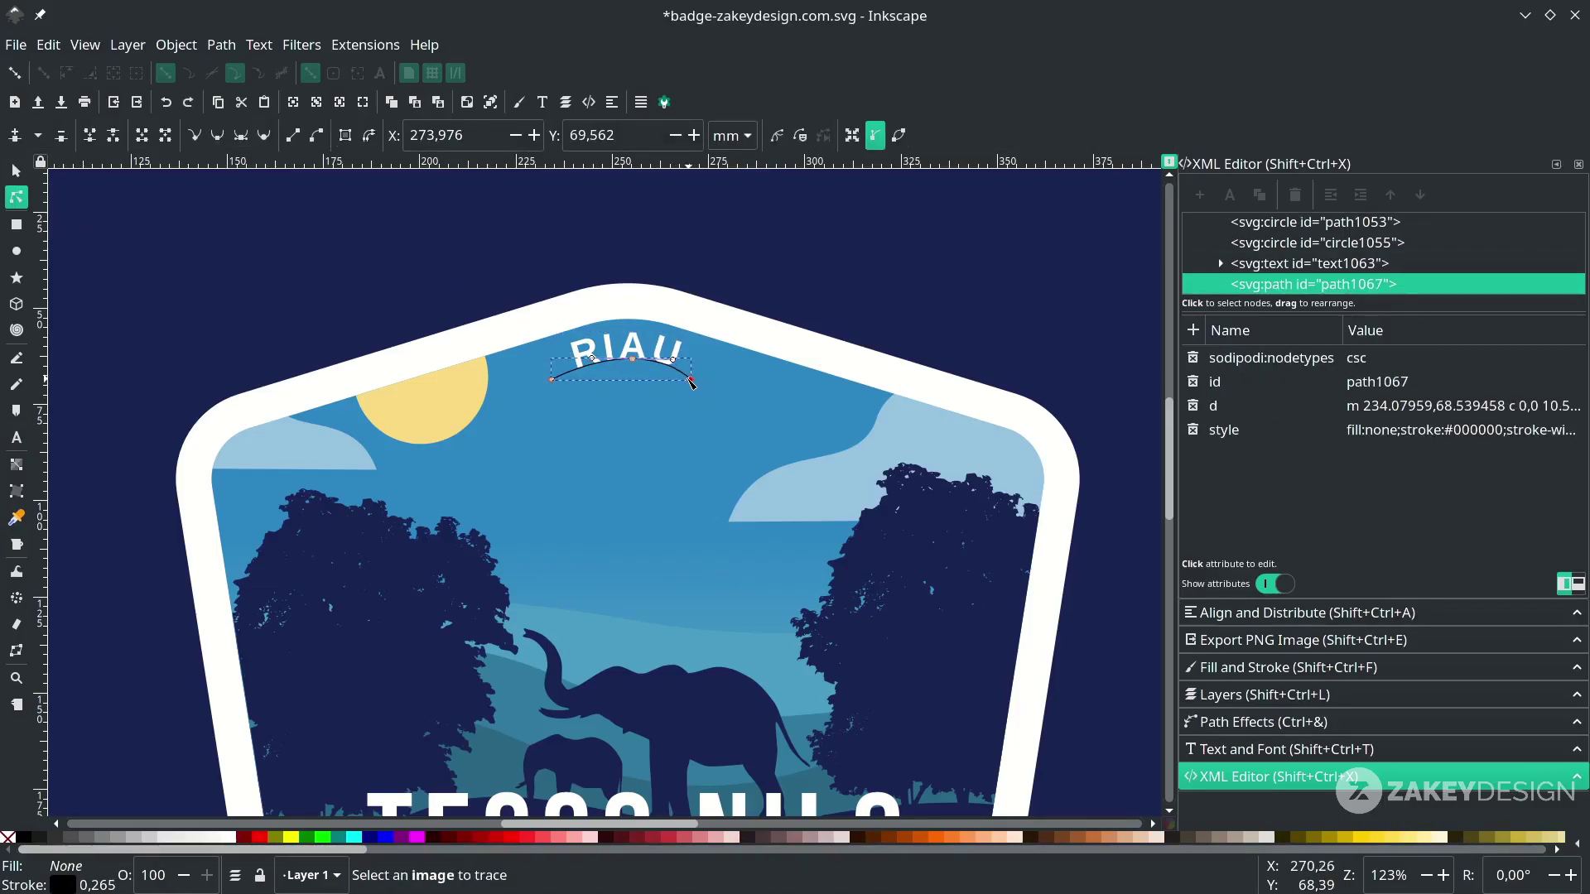
{"action": "left_click_drag", "start_coordinate": [551, 380], "coordinate": [564, 377]}
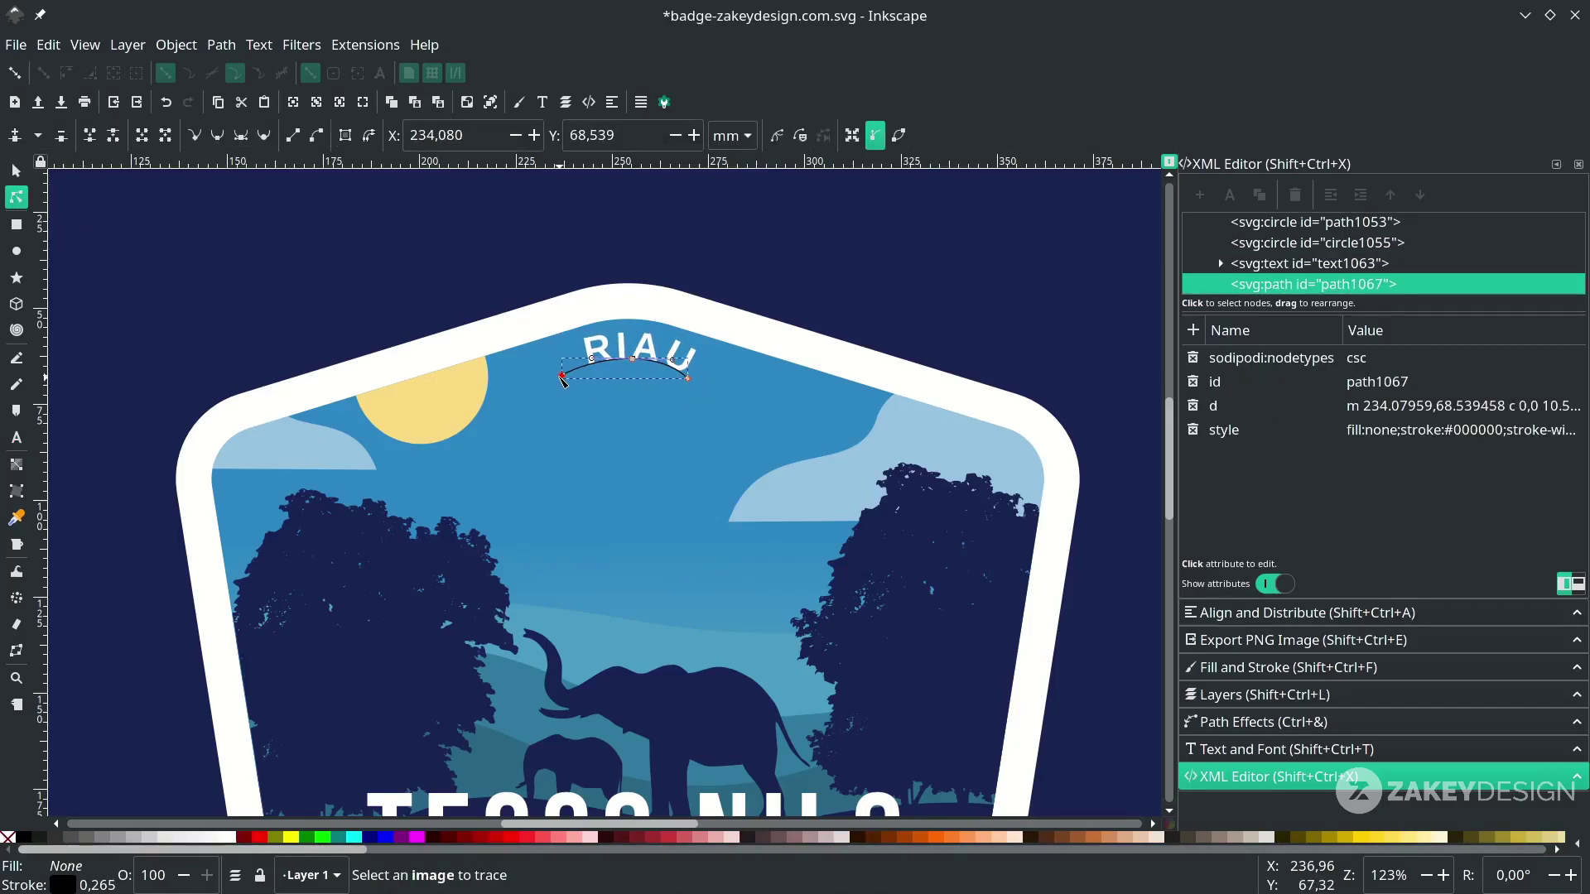
{"action": "left_click_drag", "start_coordinate": [687, 378], "coordinate": [699, 382]}
{"action": "left_click_drag", "start_coordinate": [561, 376], "coordinate": [553, 380]}
{"action": "key", "text": "s"}
{"action": "left_click", "coordinate": [687, 400]}
{"action": "left_click_drag", "start_coordinate": [697, 379], "coordinate": [710, 382]}
{"action": "scroll", "coordinate": [682, 416], "scroll_direction": "up", "scroll_amount": 1}
{"action": "double_click", "coordinate": [709, 377]}
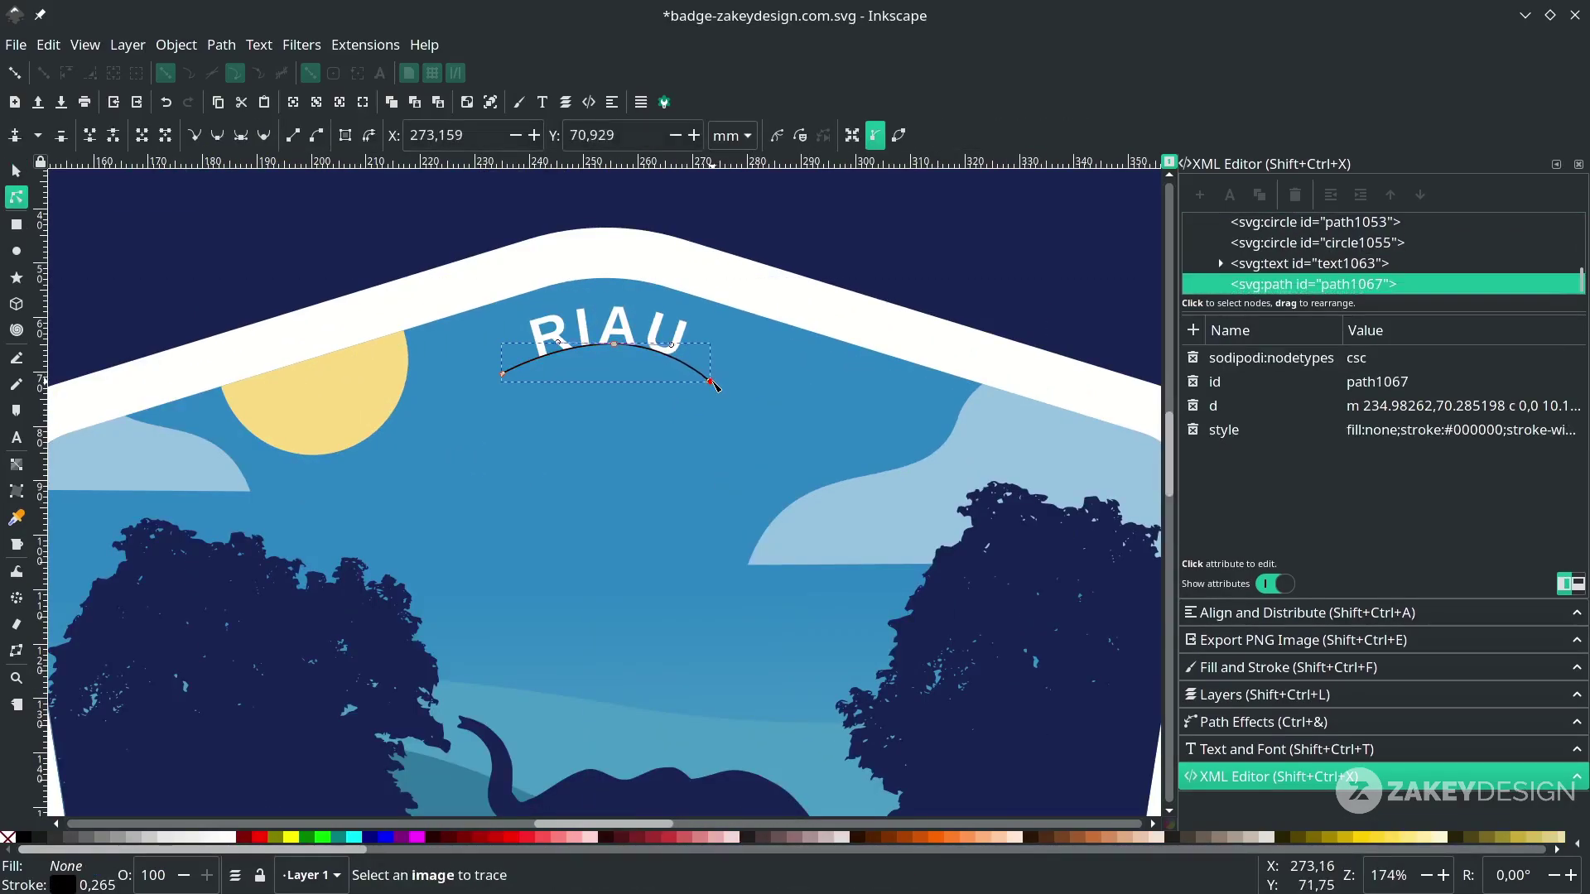
Adjust the arc's middle node handles and raise its end nodes for a flatter, more even curve under RIAU
{"action": "left_click", "coordinate": [614, 344]}
{"action": "left_click", "coordinate": [555, 341]}
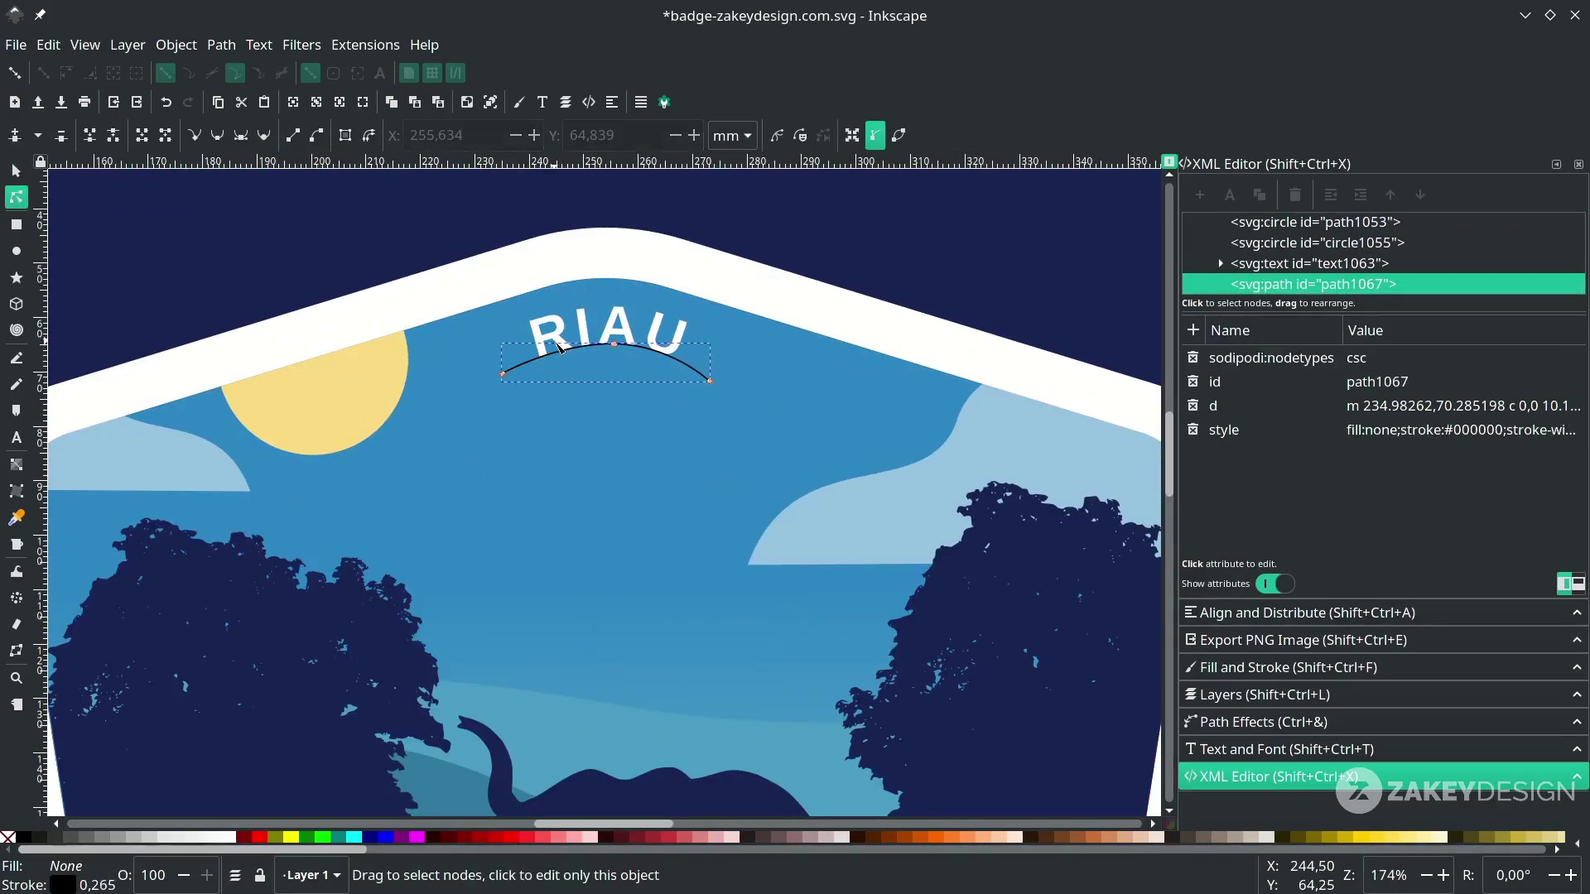
{"action": "left_click", "coordinate": [613, 344]}
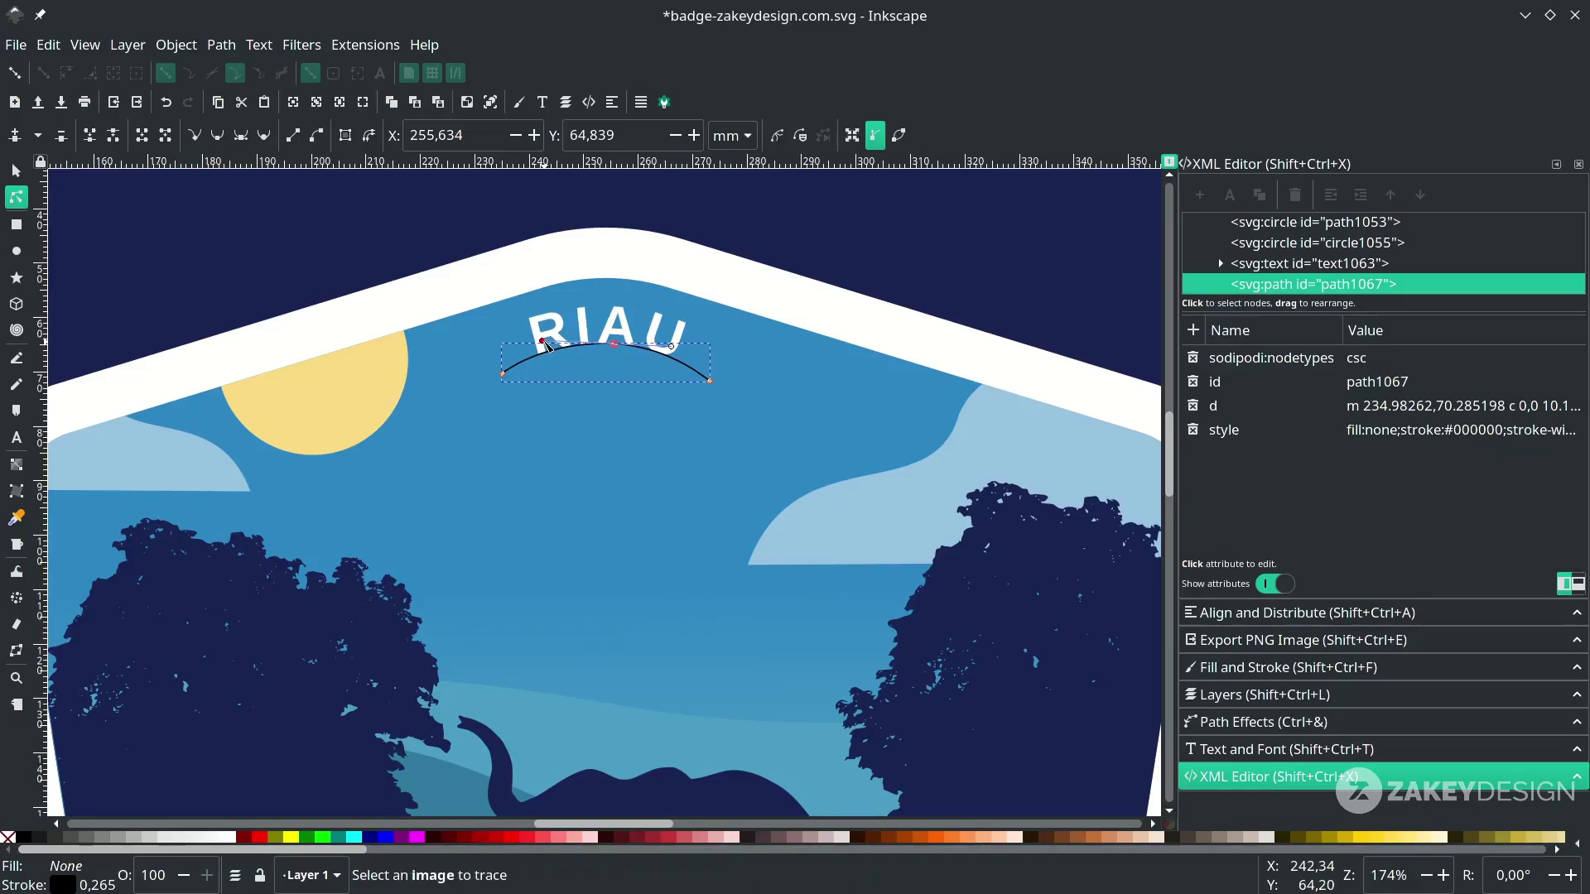
{"action": "left_click", "coordinate": [679, 360]}
{"action": "left_click", "coordinate": [506, 370]}
{"action": "left_click_drag", "start_coordinate": [502, 374], "coordinate": [503, 363]}
{"action": "left_click_drag", "start_coordinate": [709, 381], "coordinate": [677, 362]}
Return to the Selector tool, select the arc under RIAU and save the document
{"action": "key", "text": "s"}
{"action": "left_click", "coordinate": [675, 339]}
{"action": "left_click", "coordinate": [700, 359]}
{"action": "key", "text": "ctrl+s"}
{"action": "left_click", "coordinate": [666, 341]}
{"action": "key", "text": "ctrl+s"}
{"action": "left_click", "coordinate": [646, 376]}
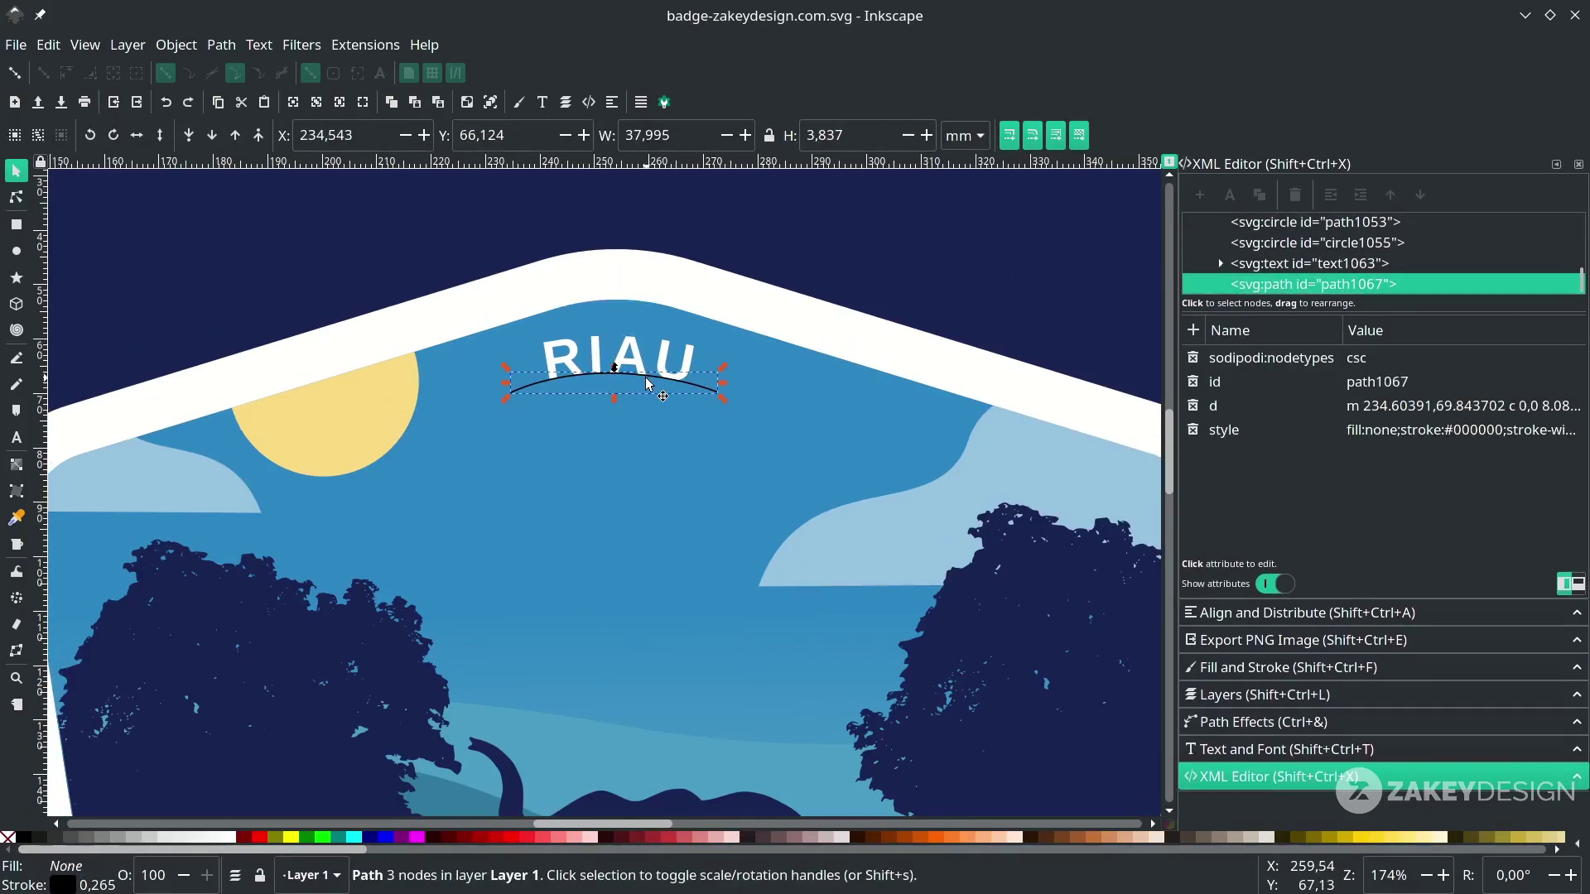
{"action": "key", "text": "ctrl+s"}
Remove the black stroke from the guide arc beneath the RIAU lettering and deselect the arc
{"action": "left_click", "coordinate": [654, 364], "text": "alt"}
{"action": "left_click", "coordinate": [668, 389], "text": "alt"}
{"action": "right_click", "coordinate": [75, 886]}
{"action": "left_click", "coordinate": [101, 879]}
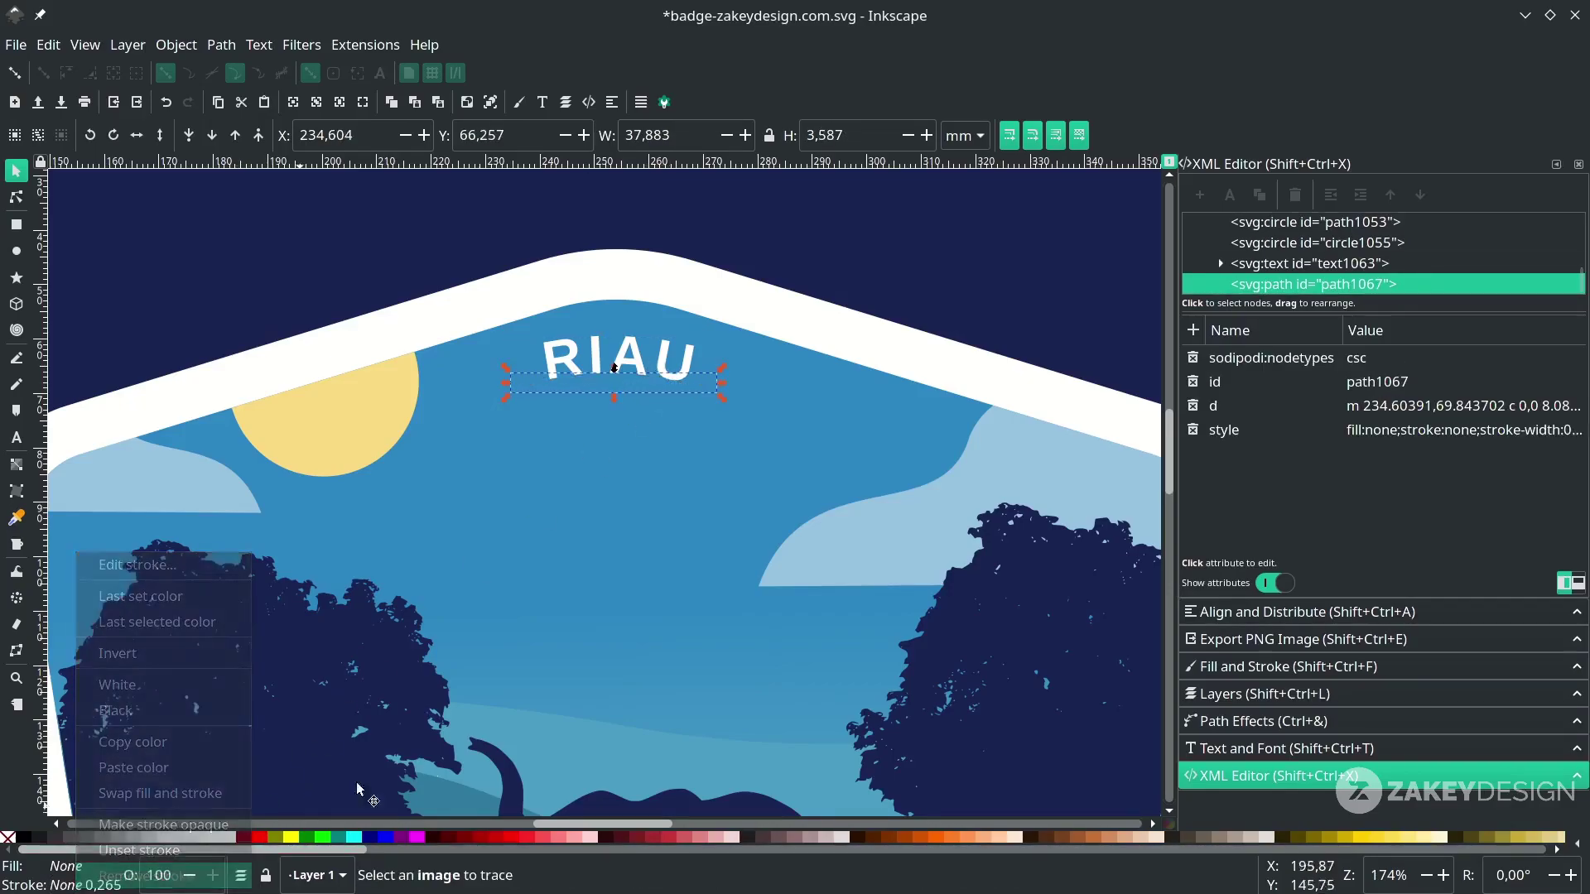
{"action": "scroll", "coordinate": [583, 651], "scroll_direction": "down", "scroll_amount": 2}
{"action": "left_click", "coordinate": [747, 429]}
{"action": "scroll", "coordinate": [747, 429], "scroll_direction": "down", "scroll_amount": 5}
{"action": "scroll", "coordinate": [767, 454], "scroll_direction": "down", "scroll_amount": 2}
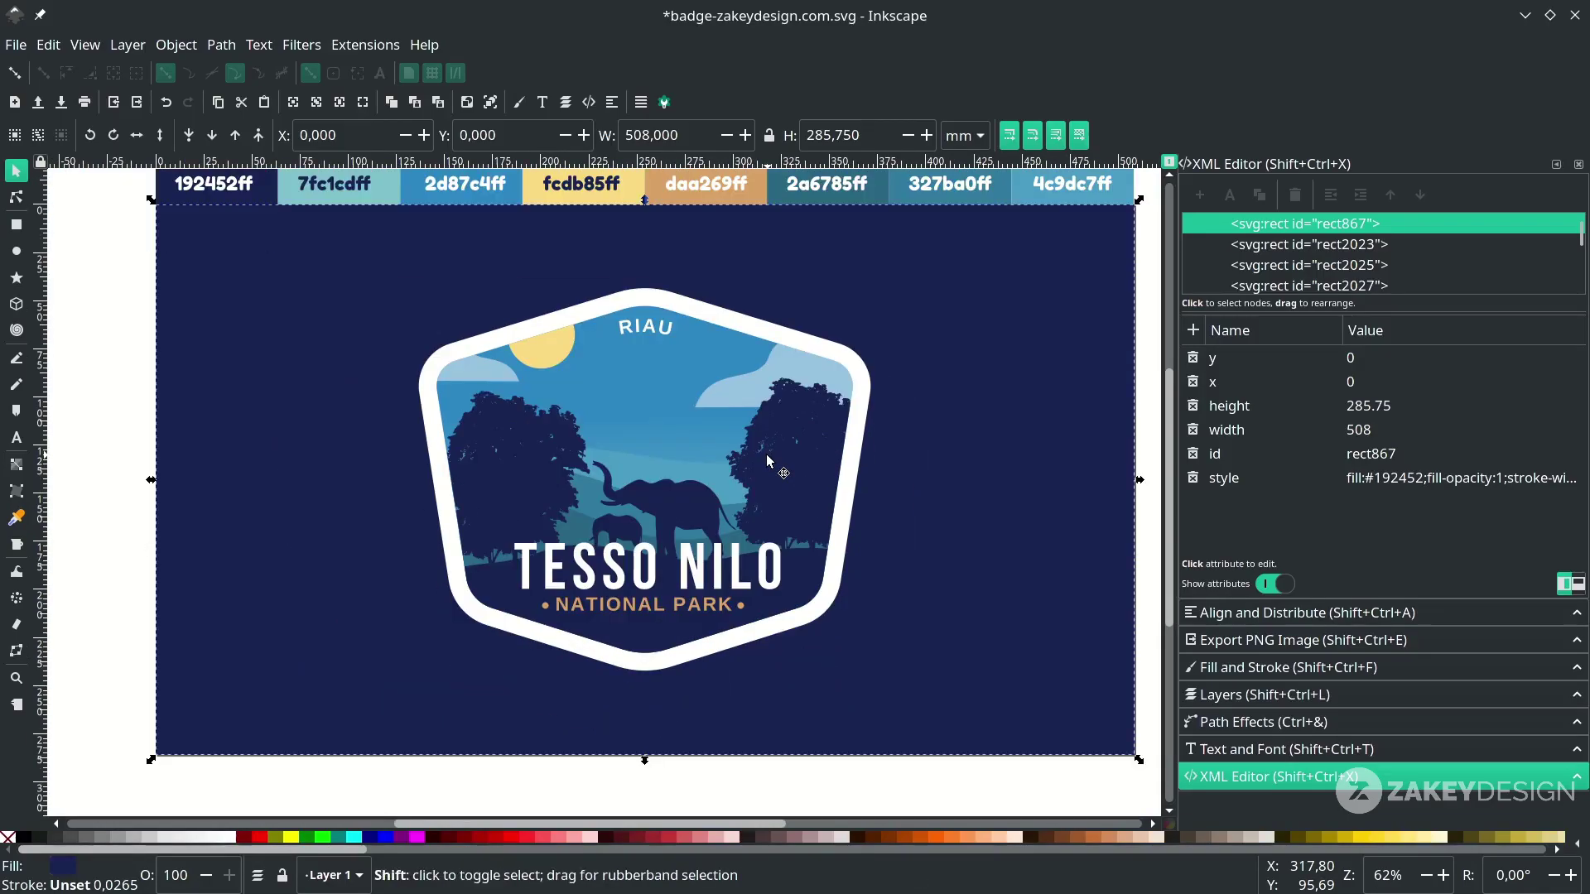